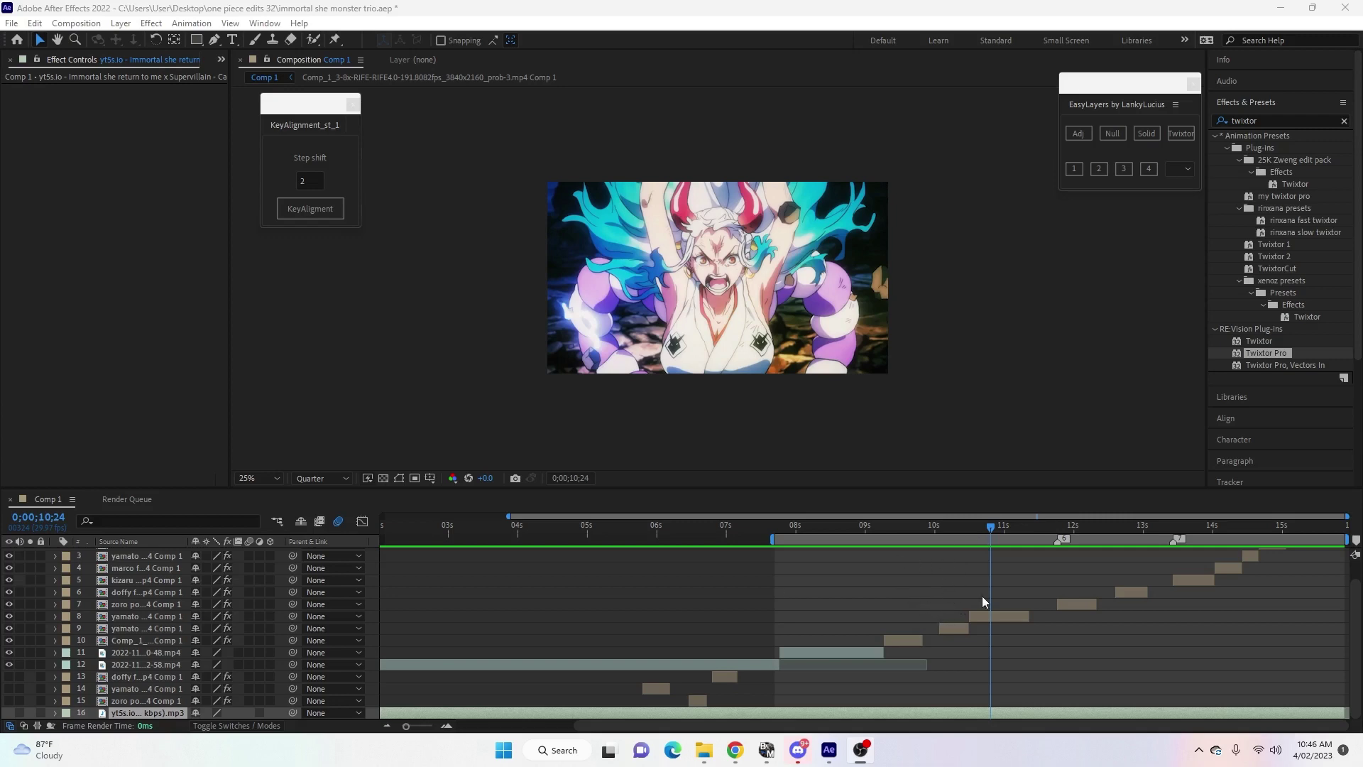
Review the sequence's clips, frame by frame around the fire clip at 0;00;09;12 and on through the rest of the timeline.
drag(994, 531, 903, 613)
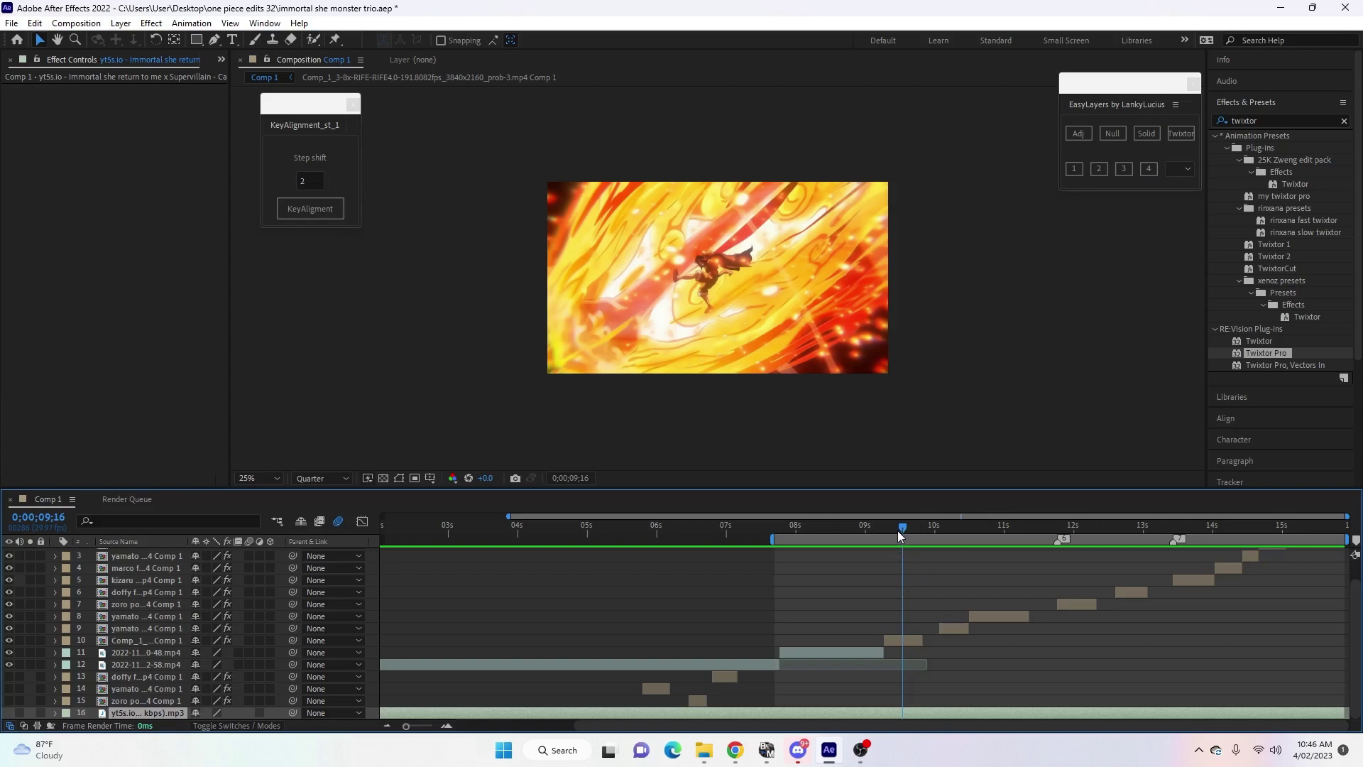
drag(897, 530, 891, 540)
click(902, 641)
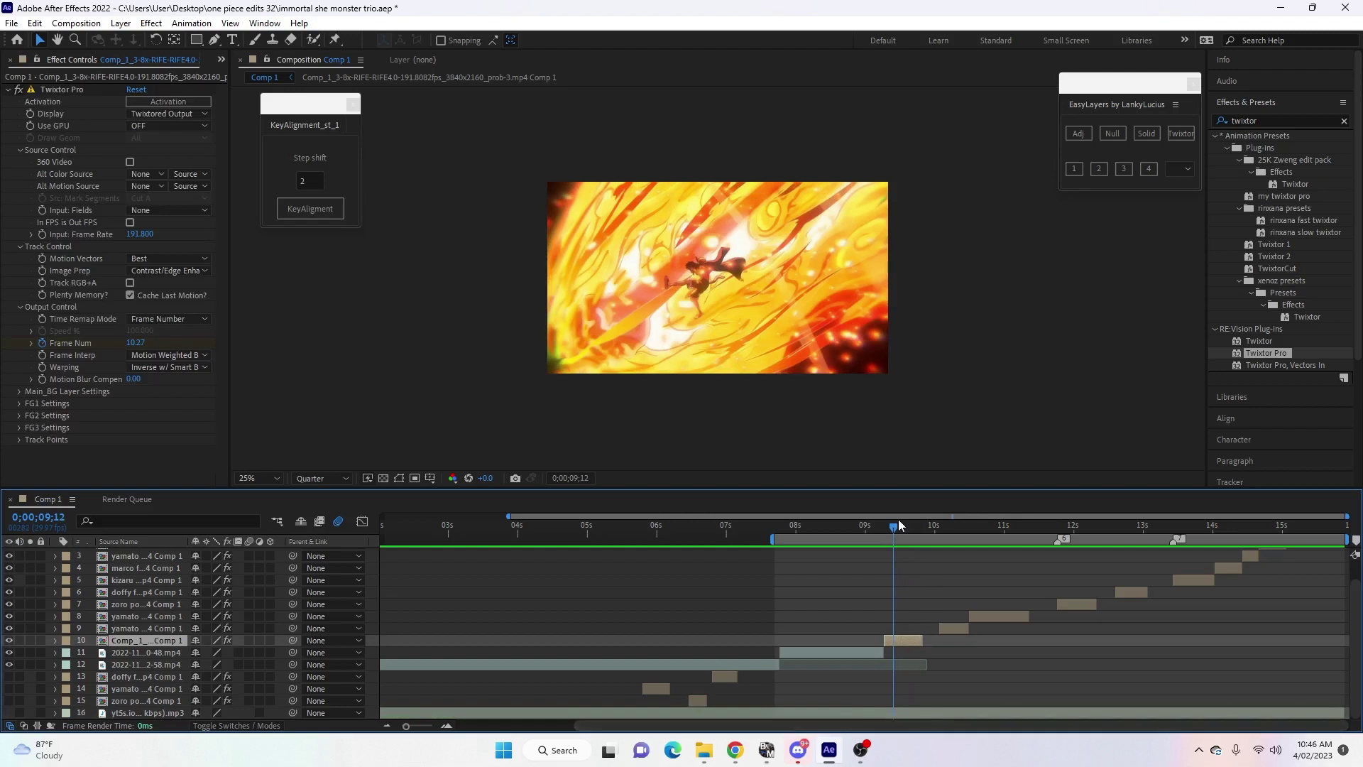
drag(893, 531, 896, 534)
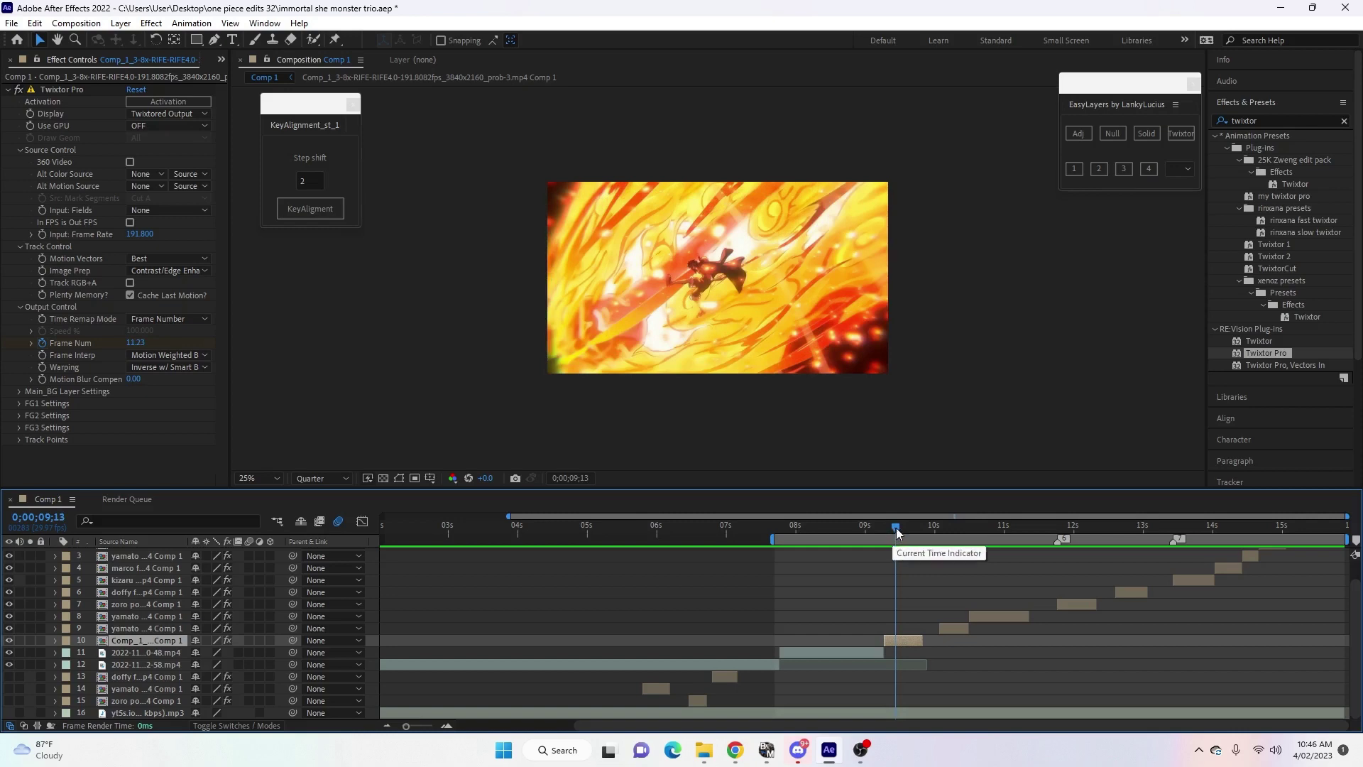
drag(896, 533, 900, 535)
scroll(916, 609, up, 1)
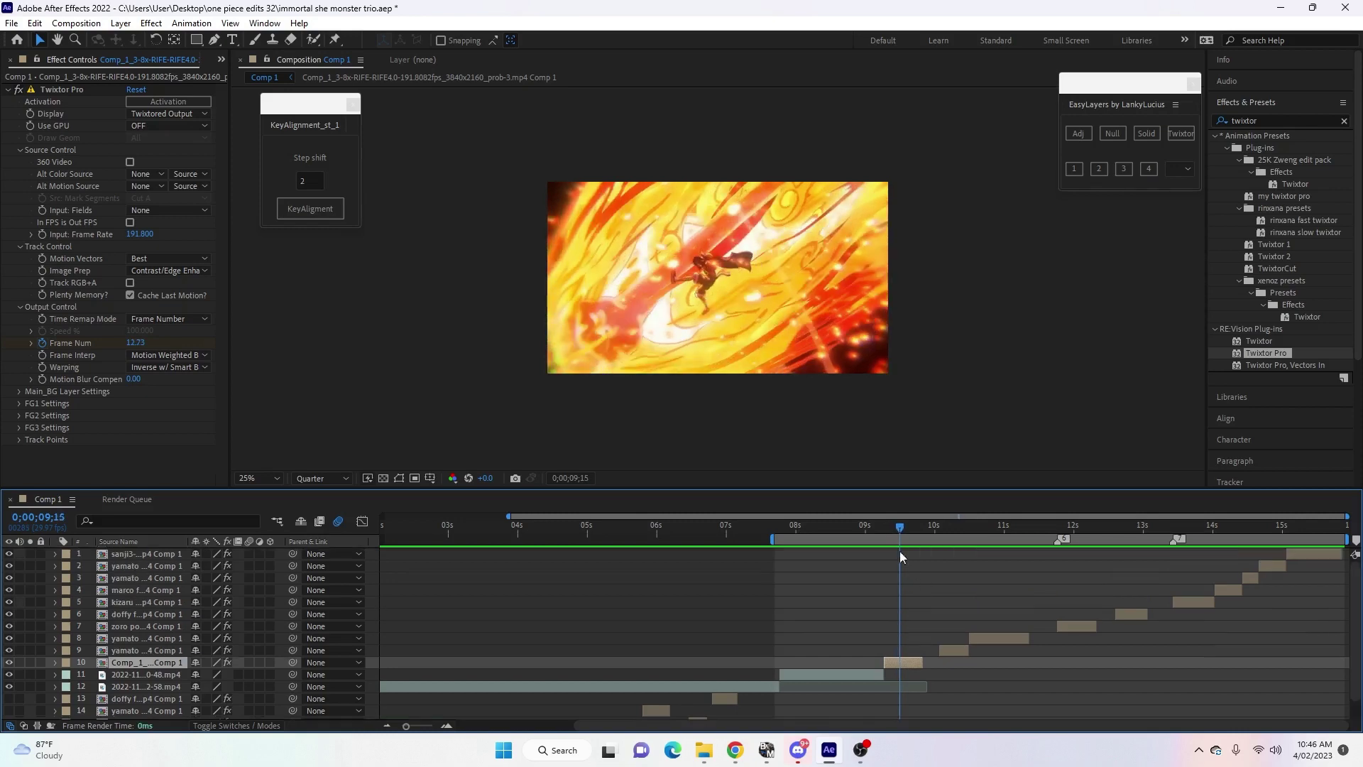
drag(900, 530, 1313, 589)
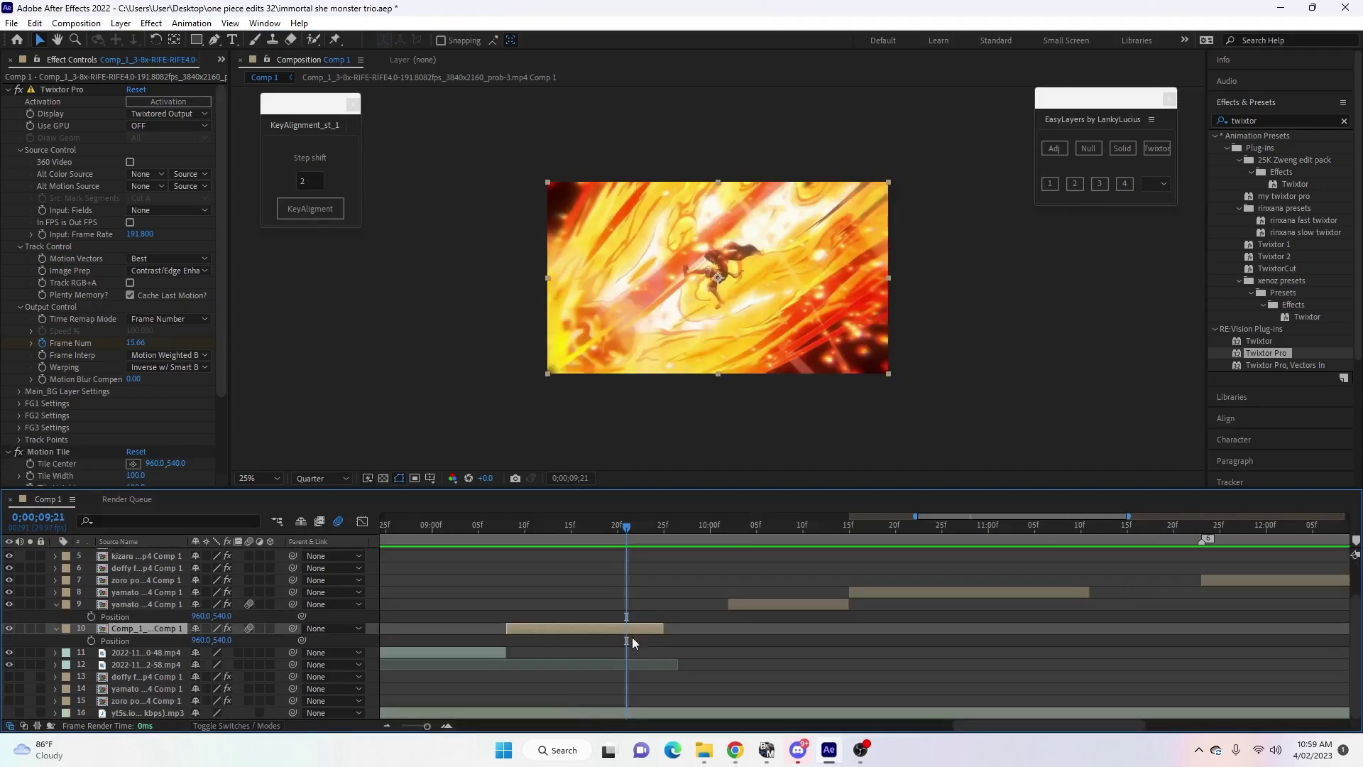
Duplicate the fire clip layer and place the copy directly after the original, starting at 0;00;09;25.
drag(631, 526, 608, 568)
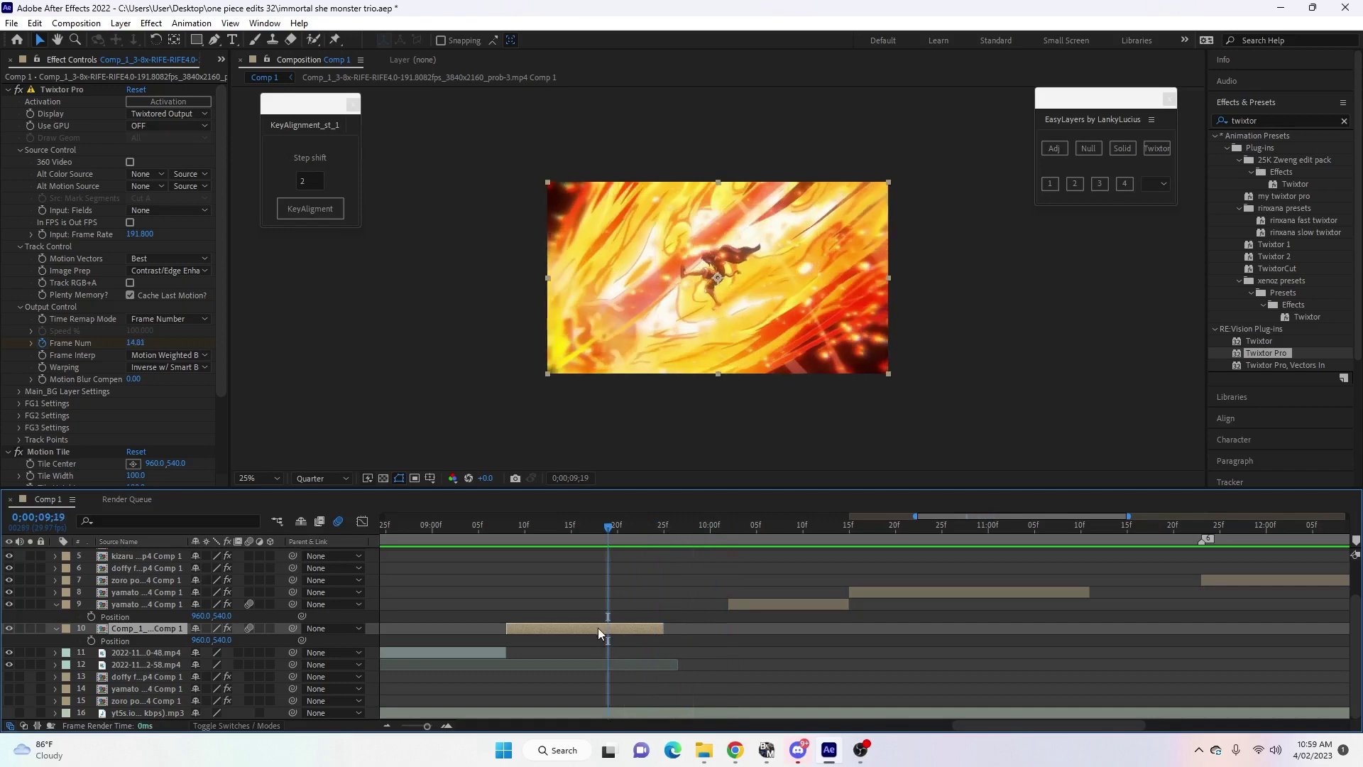
key(ctrl+d)
drag(585, 632, 746, 637)
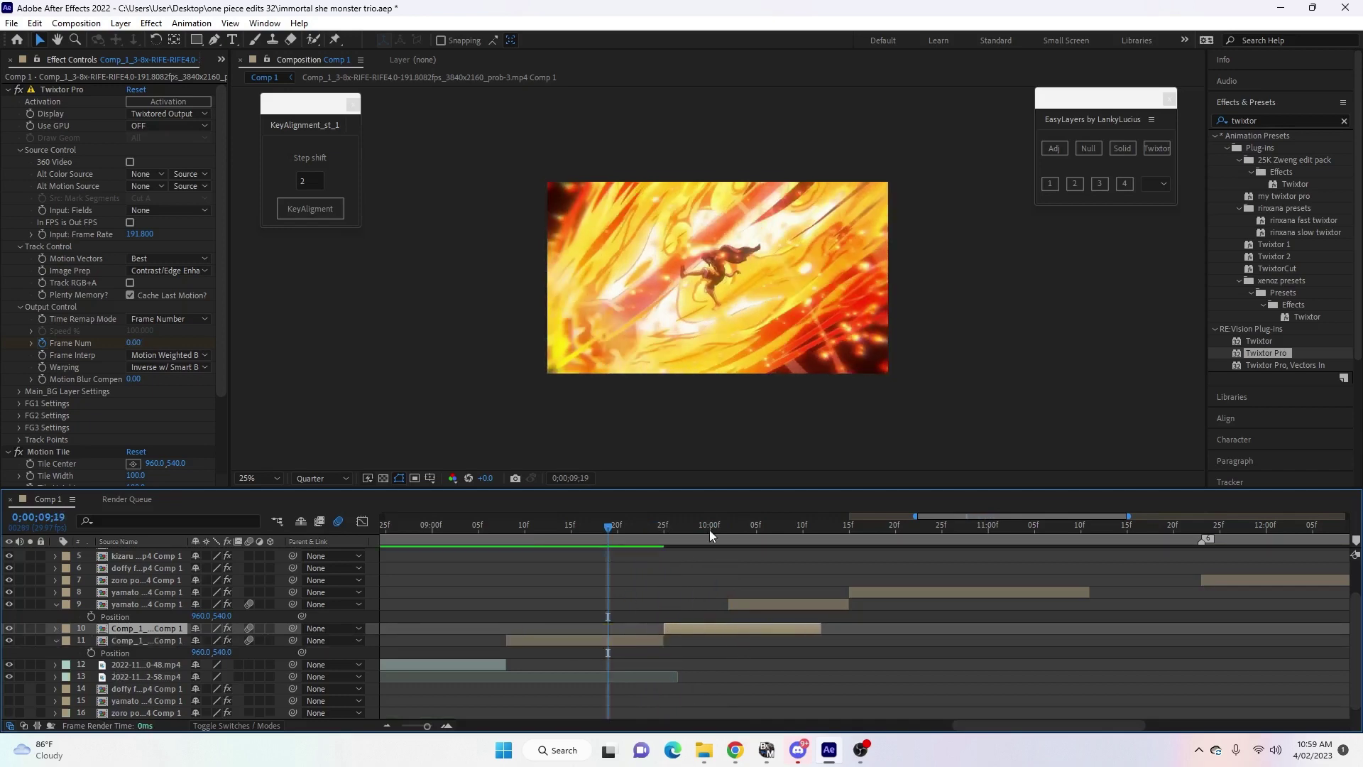
Shorten the duplicated fire clip to end at 0;00;10;02, pulling its last Time Remap and Frame Num keyframes in to fit.
click(700, 527)
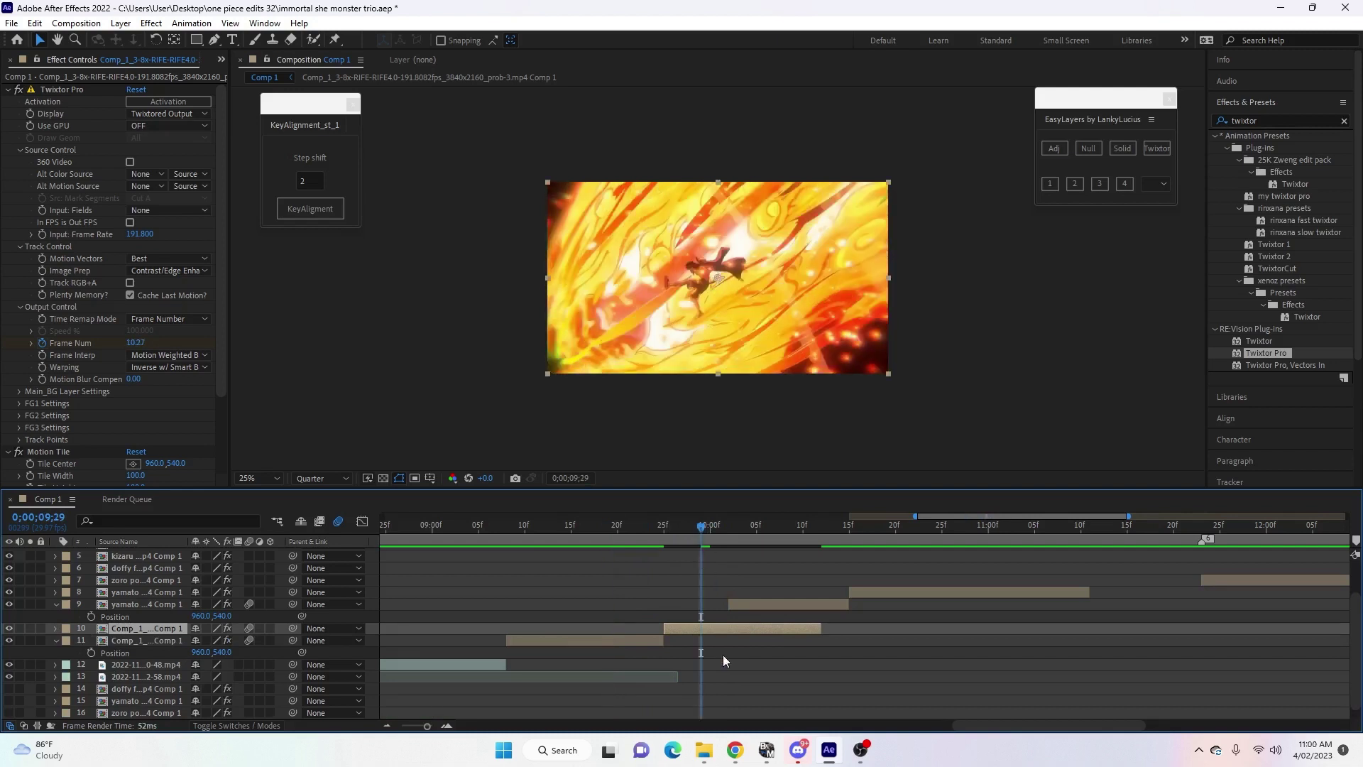
key(u)
click(727, 538)
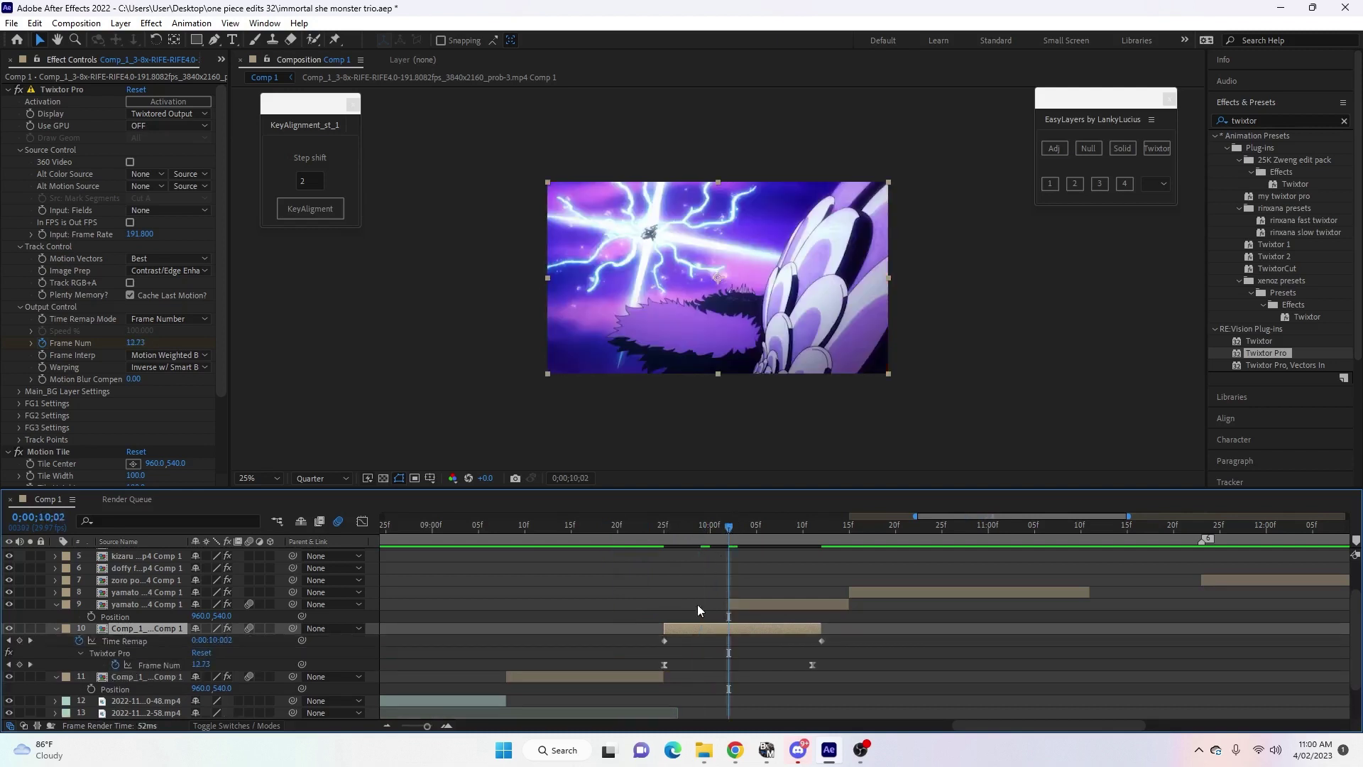
drag(821, 642, 728, 644)
drag(812, 665, 723, 667)
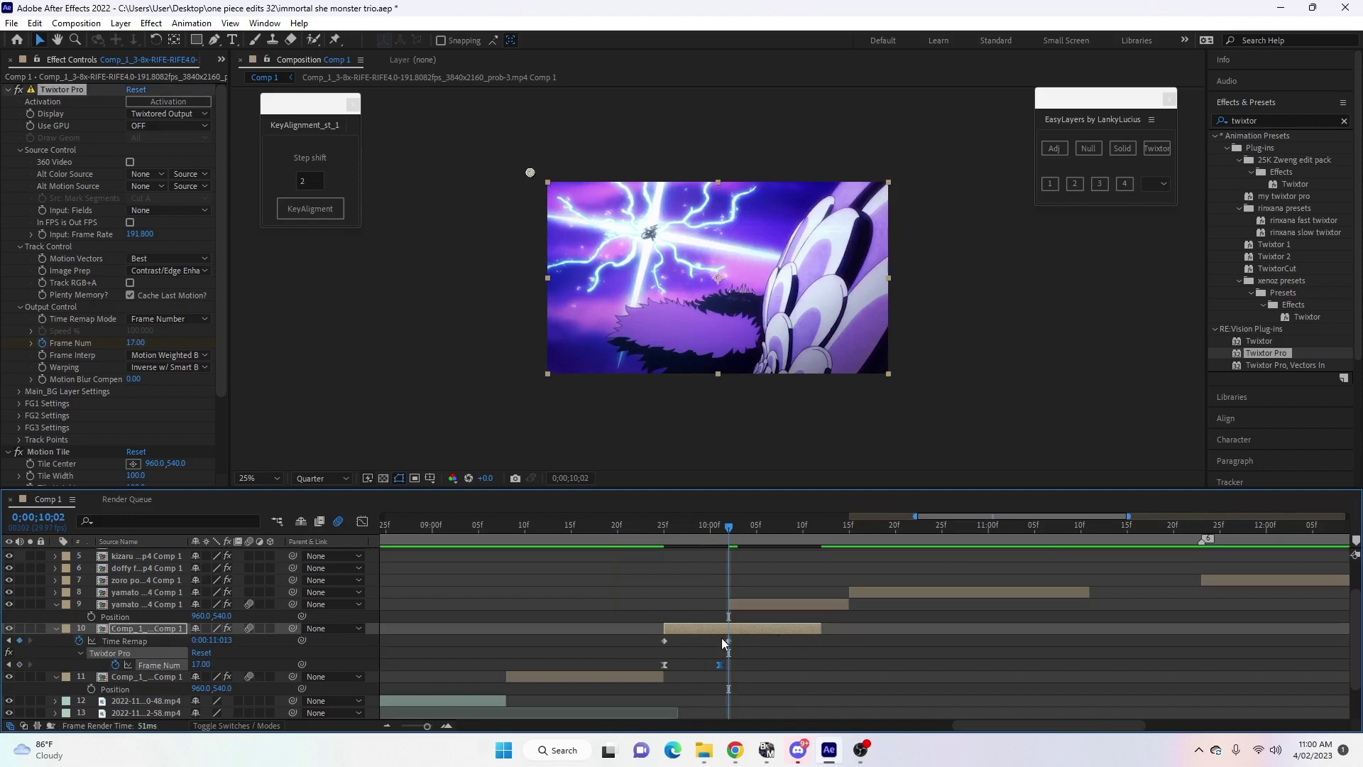
drag(821, 630, 728, 637)
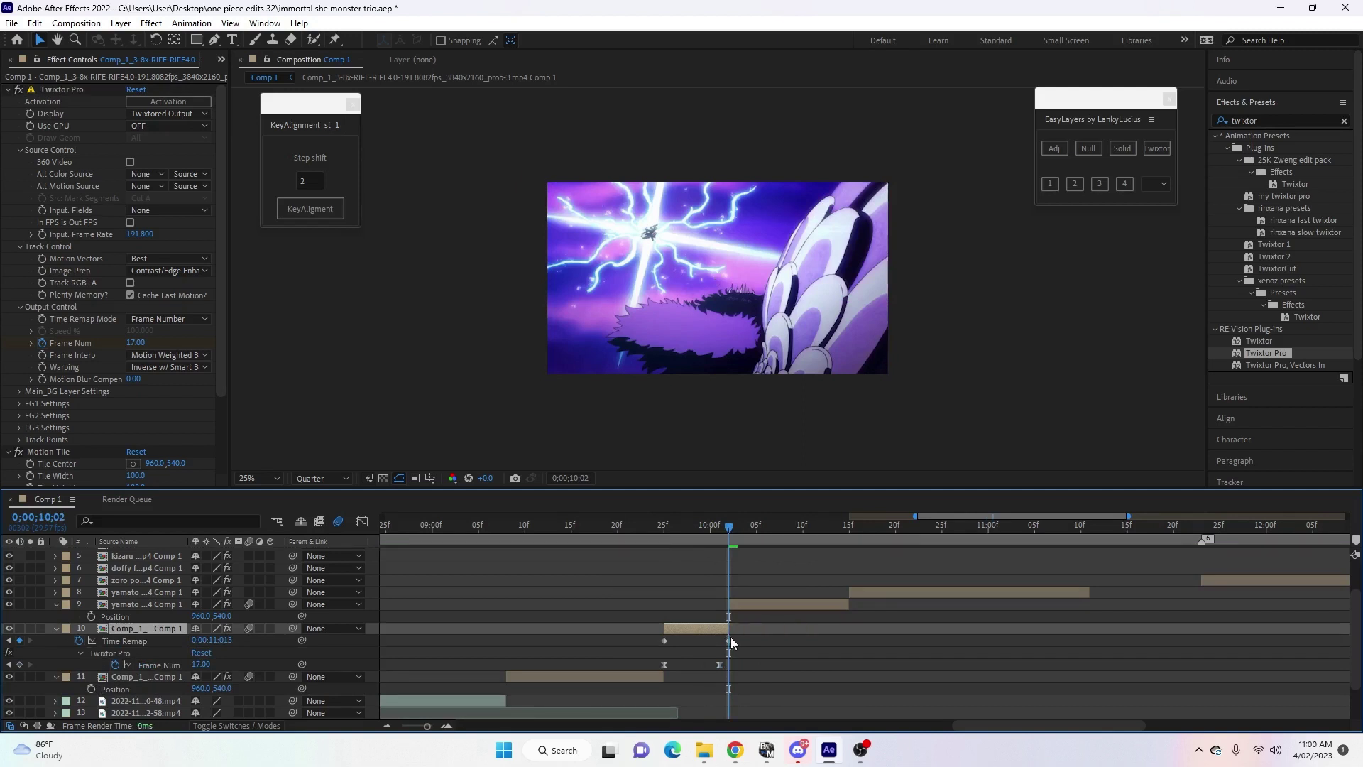
Set the duplicate's Twixtor Pro Frame Num keyframe at 0;00;09;25 to 7, and change it to 6.
drag(729, 526, 665, 568)
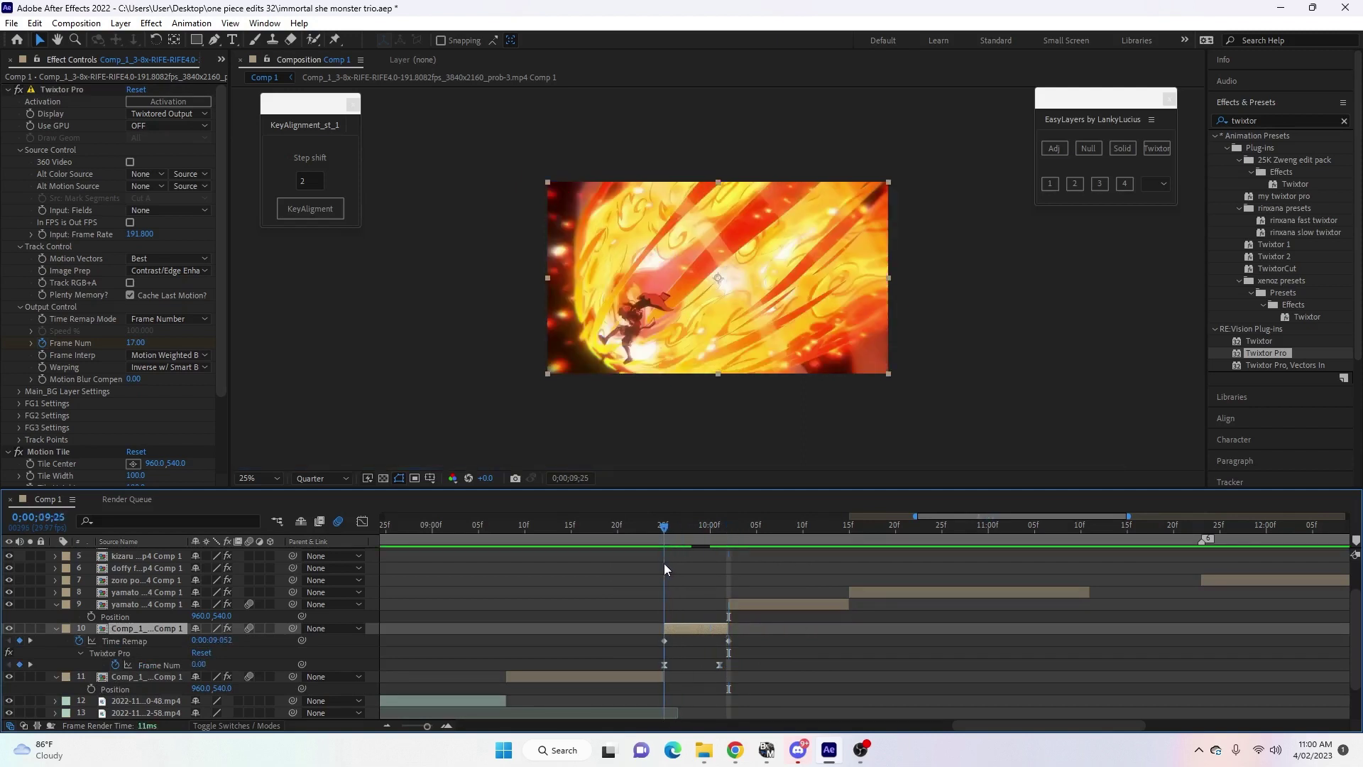
click(665, 664)
click(203, 665)
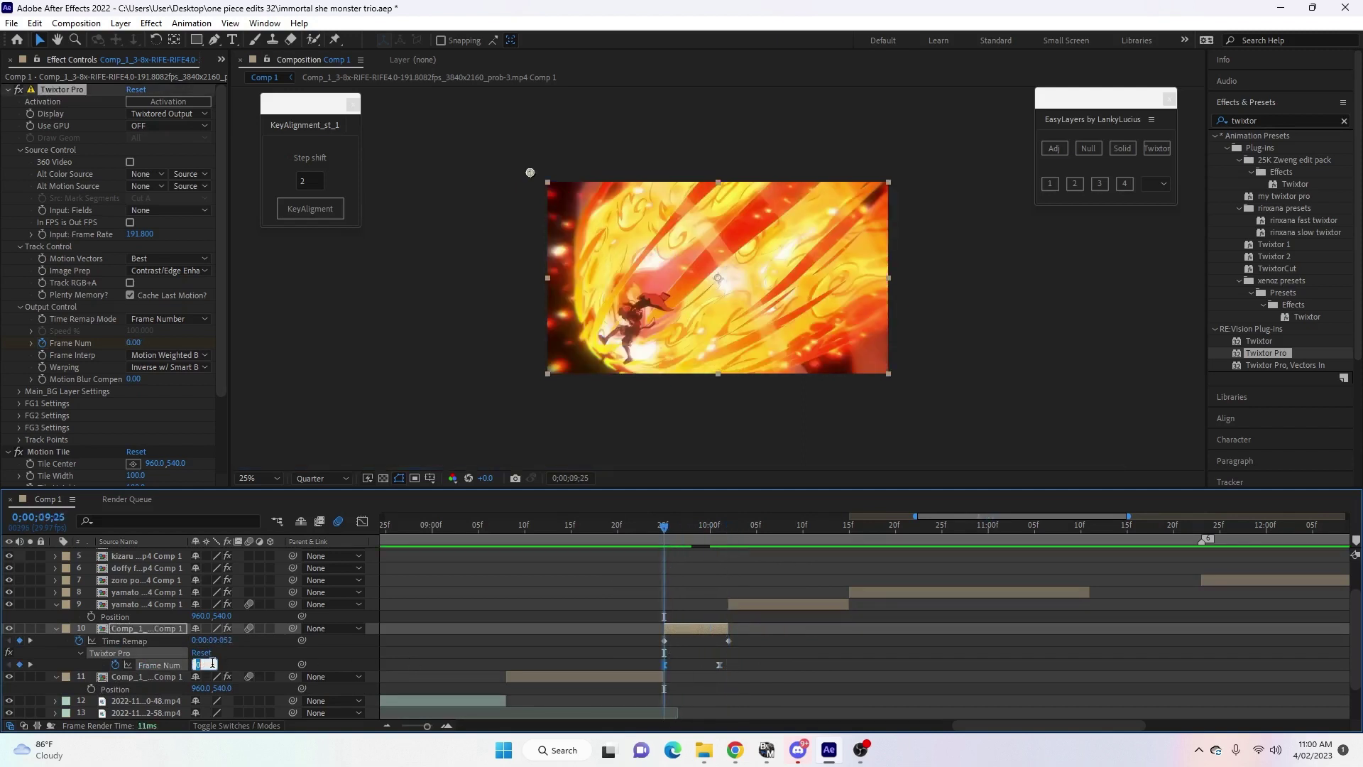
text(7)
key(Return)
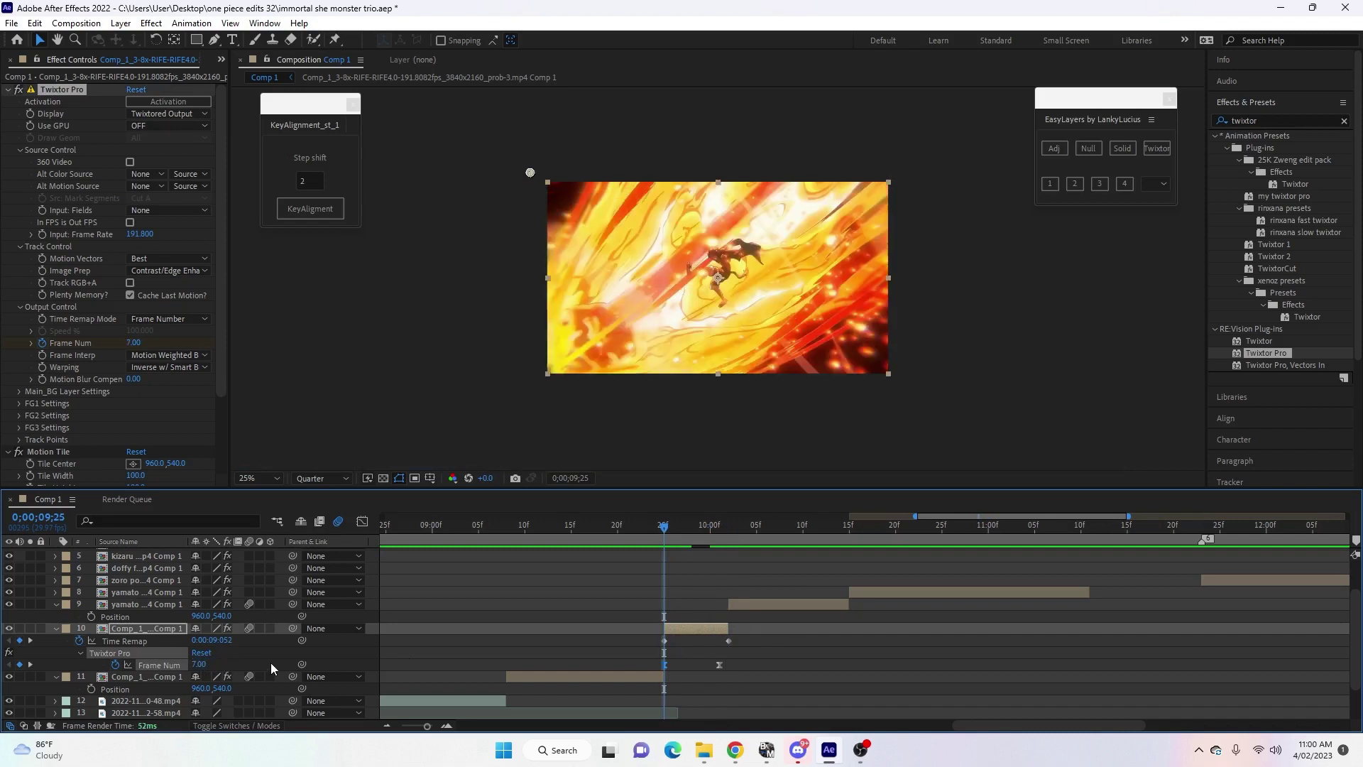
click(199, 665)
text(6)
key(Return)
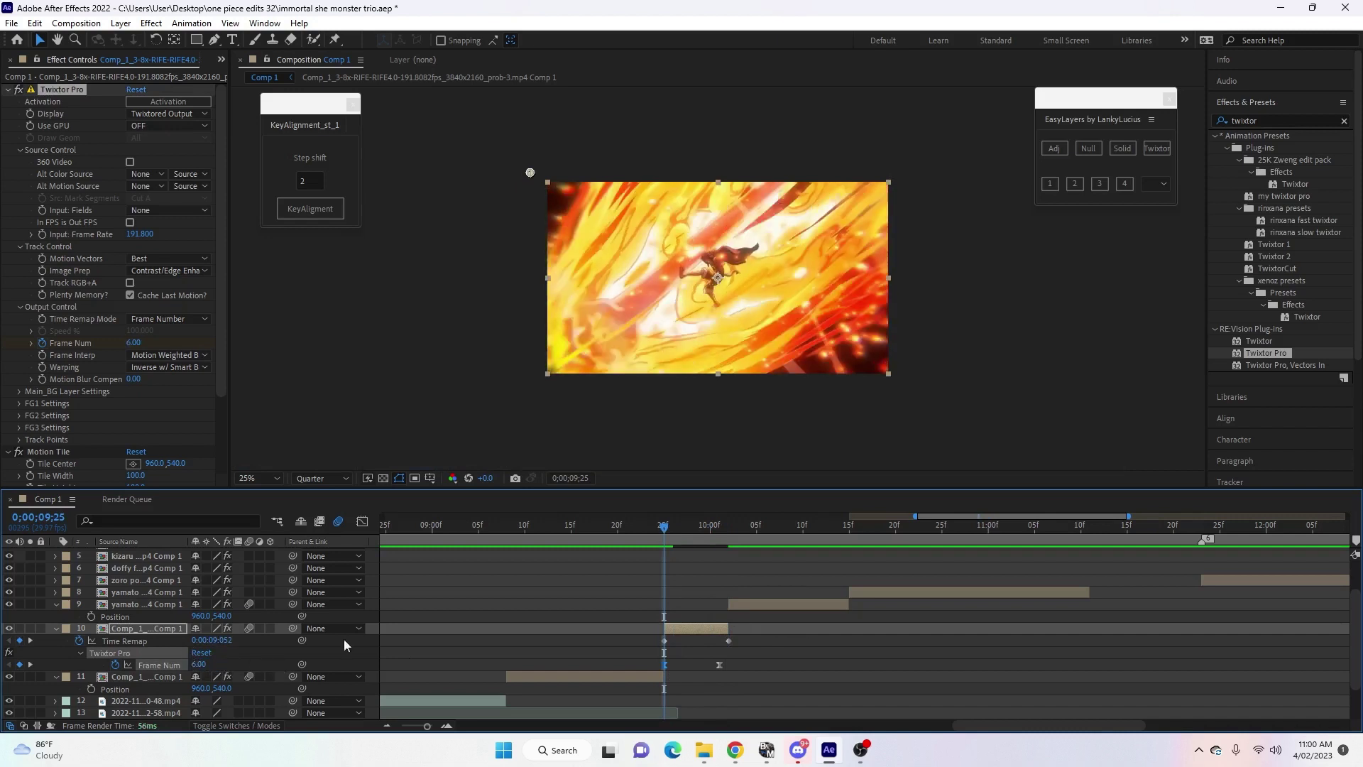
Set the duplicate's last Frame Num keyframe at 0;00;10;01 to 0 so the motion plays in reverse.
drag(663, 527, 719, 527)
click(201, 664)
text(0)
key(Return)
mouse_move(719, 529)
mouse_down()
mouse_move(641, 526)
mouse_move(701, 527)
mouse_up()
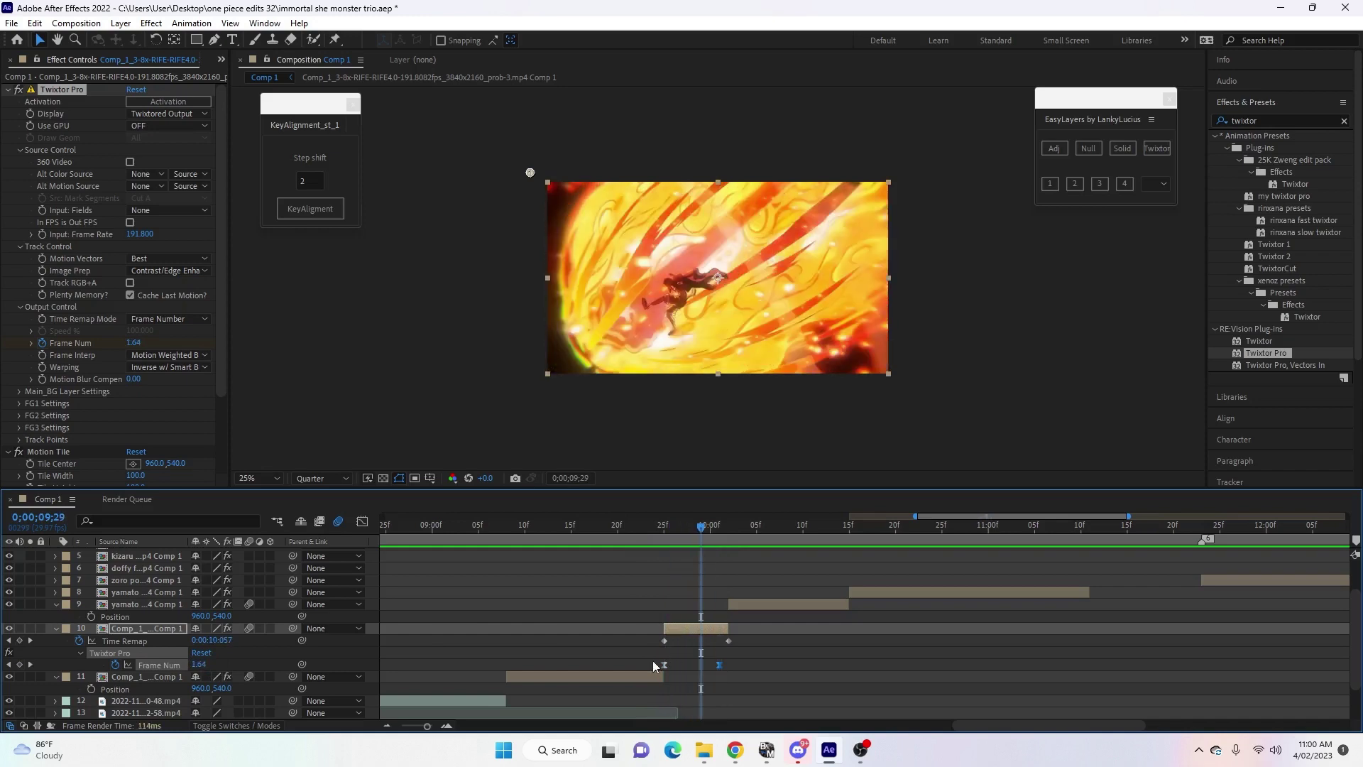
Reshape the duplicate's Frame Num value curve so it stays high early and falls faster toward the last keyframe.
click(362, 521)
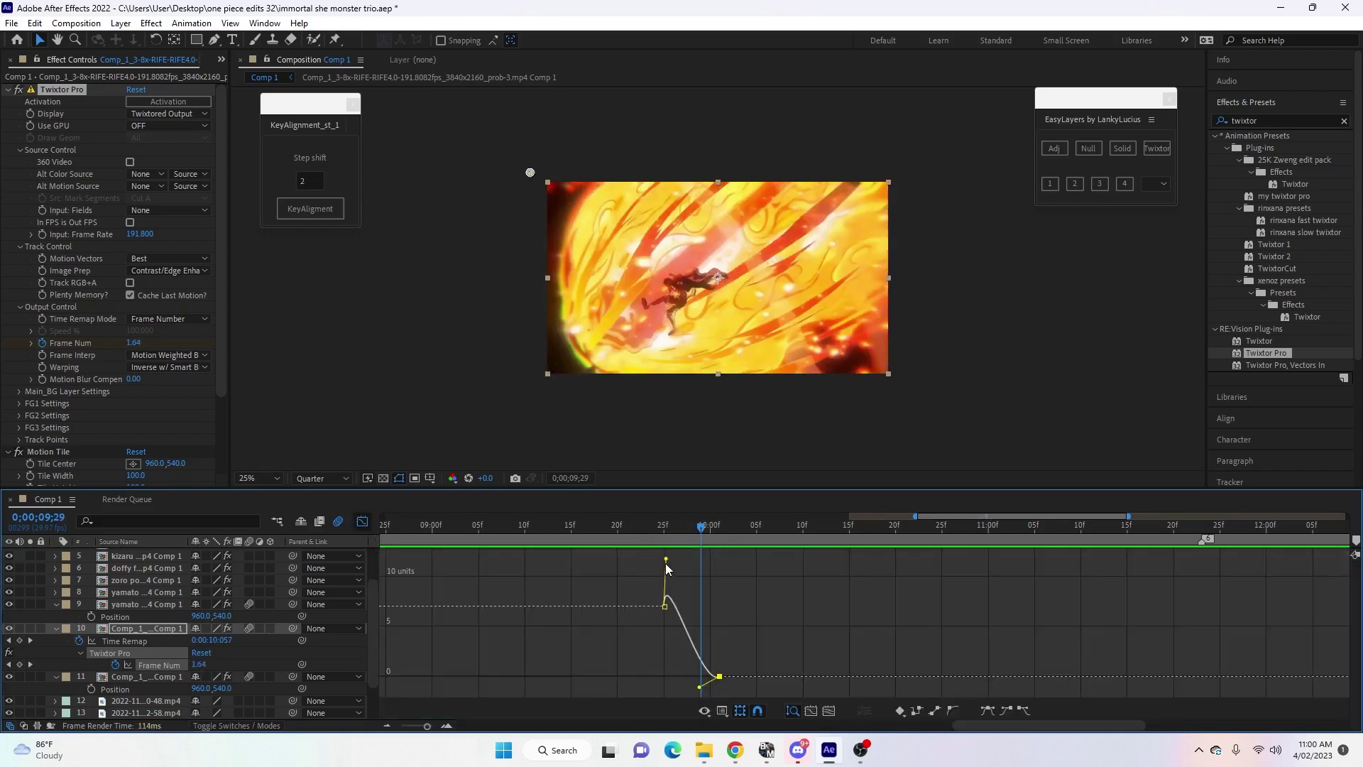
drag(666, 558, 666, 615)
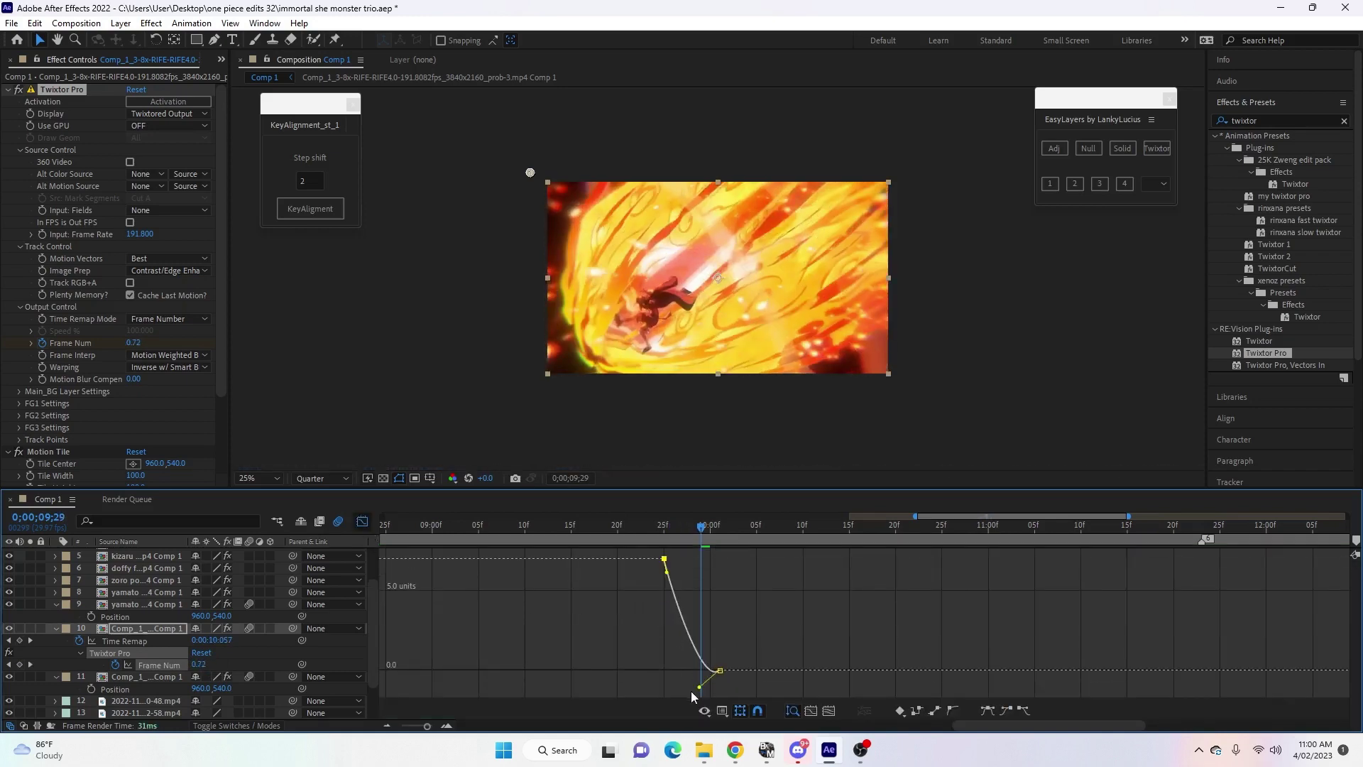
drag(700, 688, 671, 567)
click(362, 521)
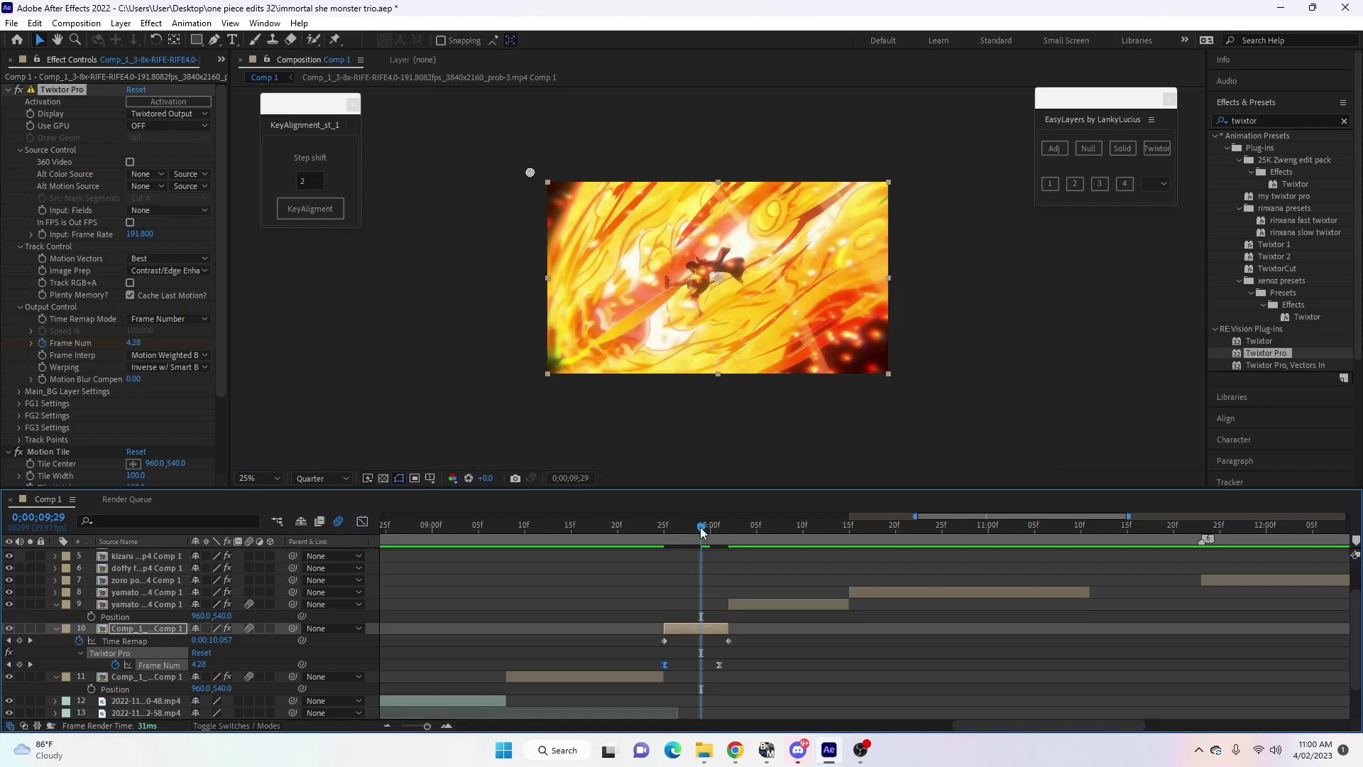
Shift the duplicate's first Frame Num keyframe one frame before the clip's start and check the reversed motion.
click(674, 539)
click(665, 546)
mouse_move(661, 541)
mouse_down()
mouse_move(673, 551)
mouse_move(653, 548)
mouse_up()
click(664, 547)
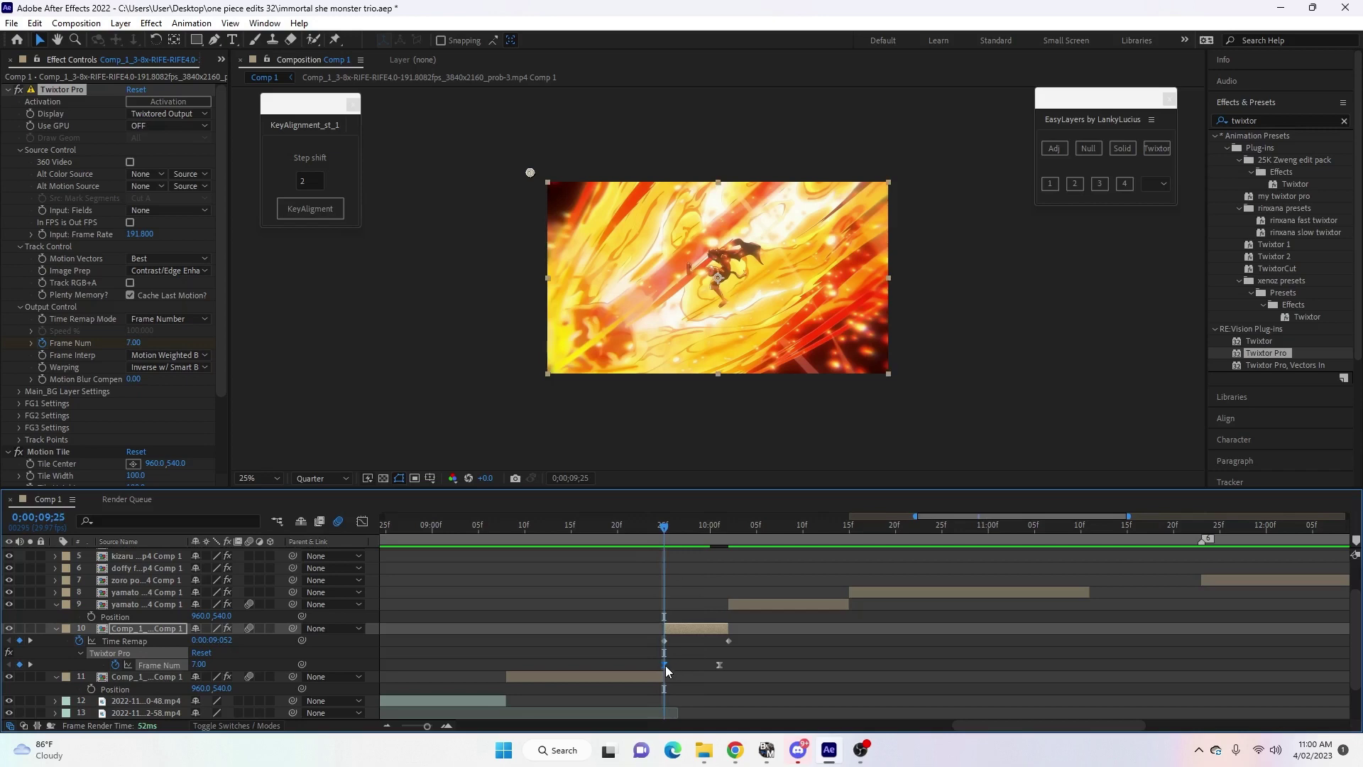
drag(665, 665, 655, 665)
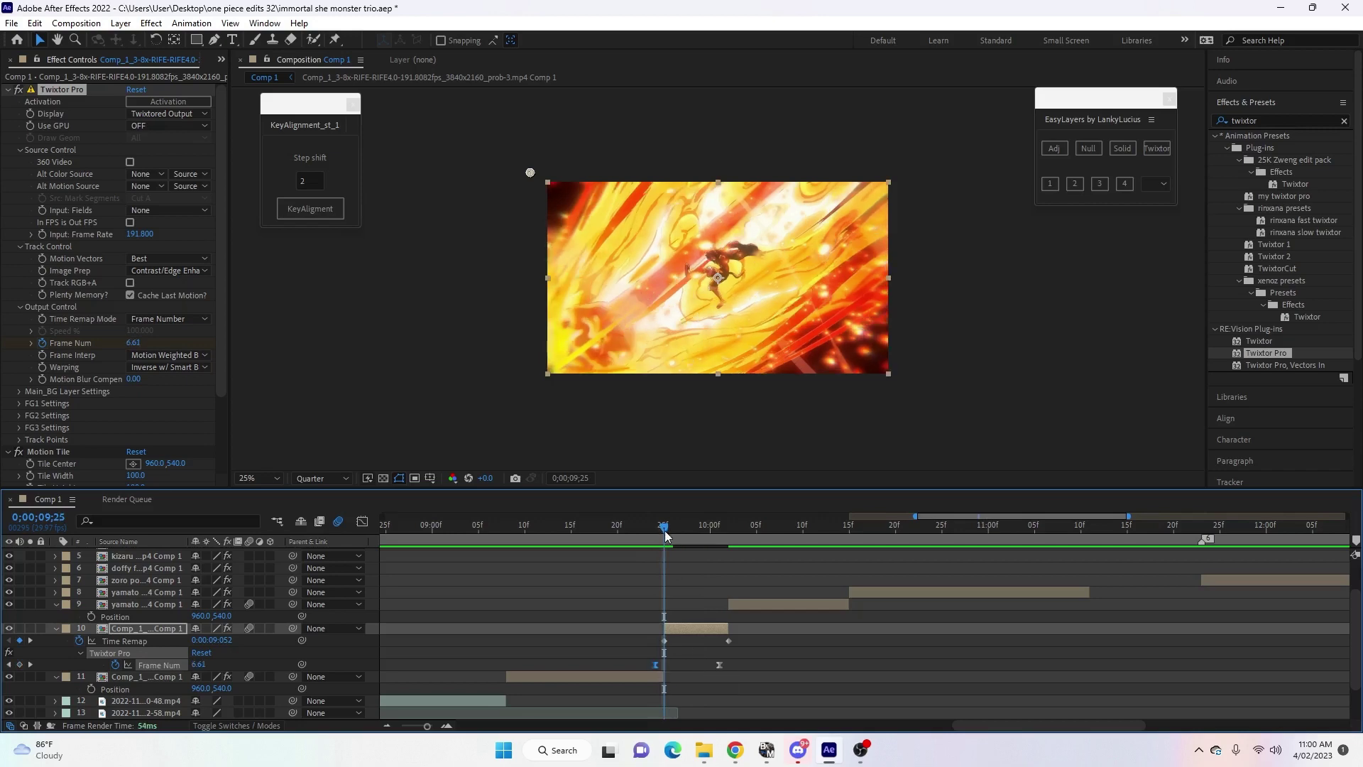
drag(665, 536, 719, 605)
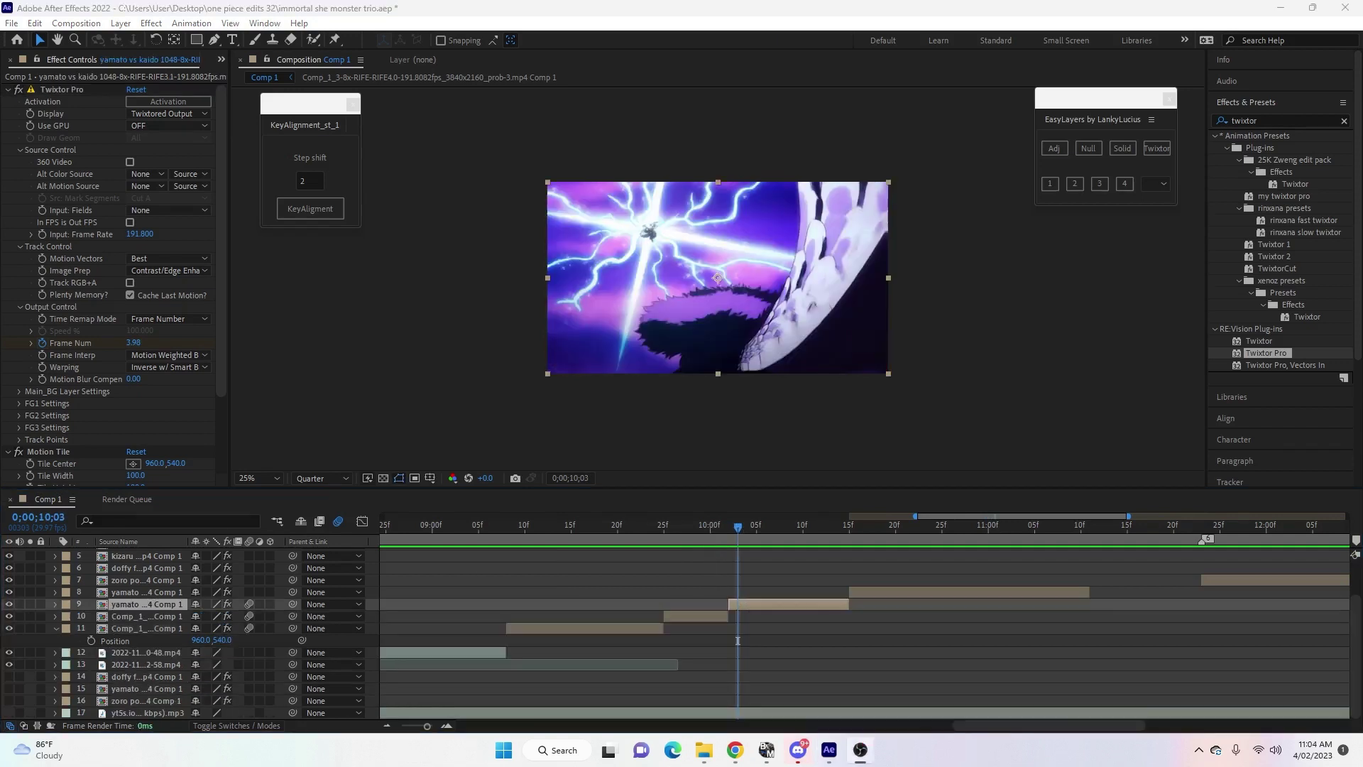
Add a matching null above the yamato clip that starts at 0;00;10;02, with the clip parented to it.
click(758, 609)
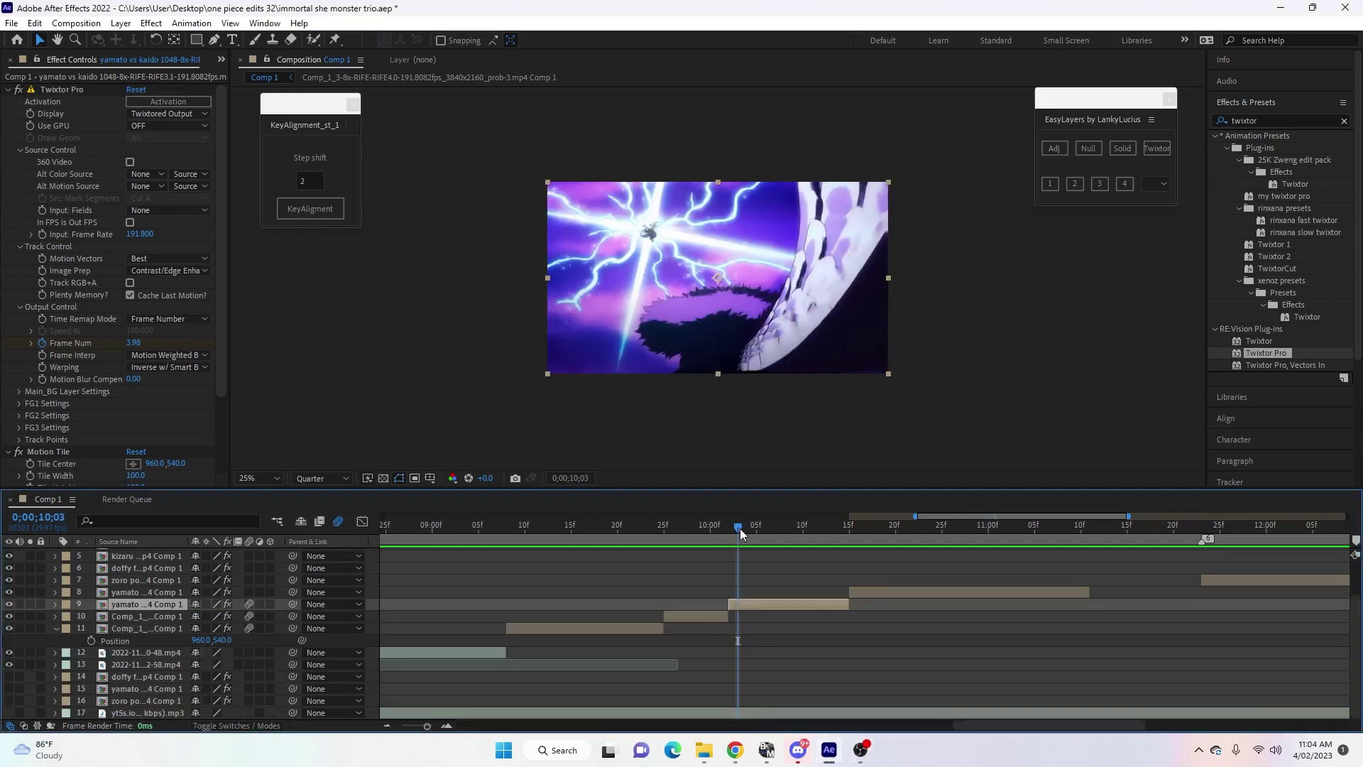
drag(739, 530, 748, 611)
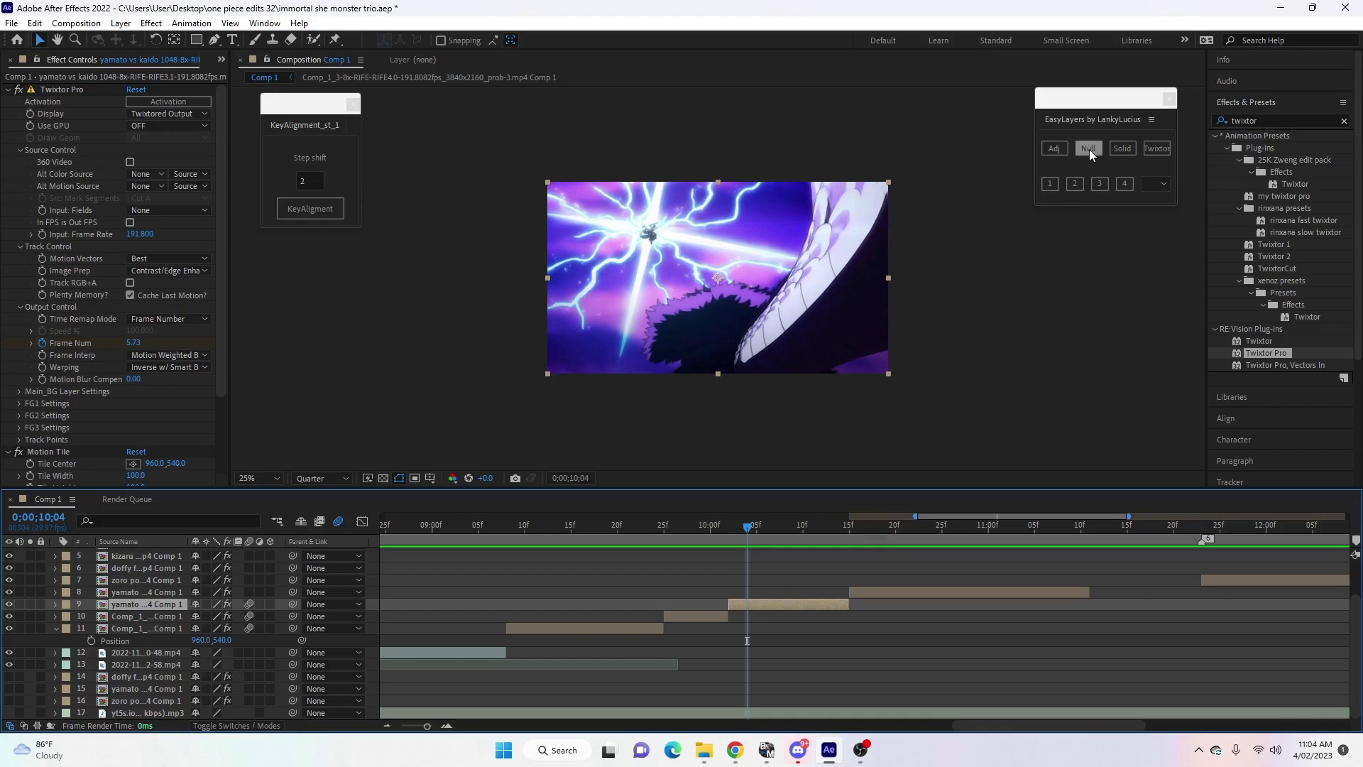
click(1089, 149)
Delete the Motion Tile 2 effect from the yamato clip parented to Null 4.
click(760, 615)
scroll(10, 407, down, 3)
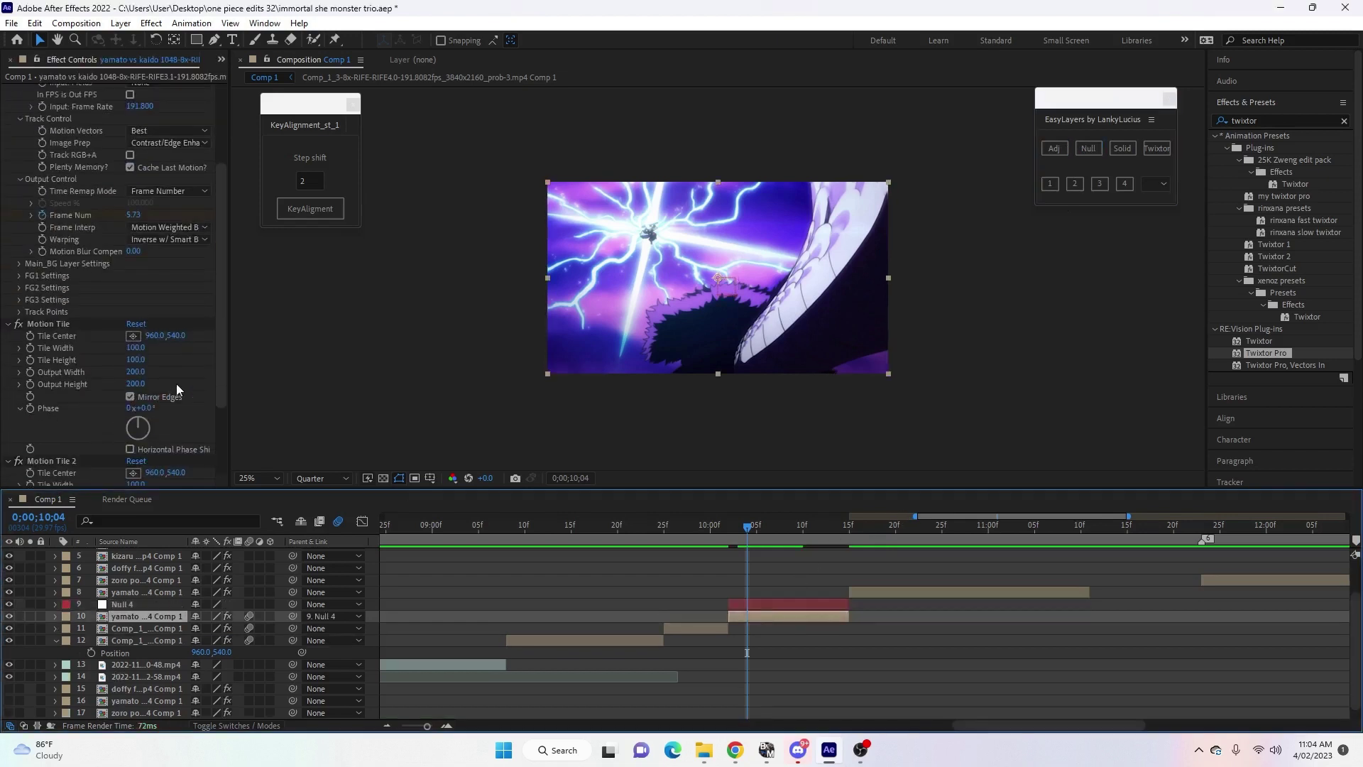
scroll(148, 402, down, 1)
click(80, 430)
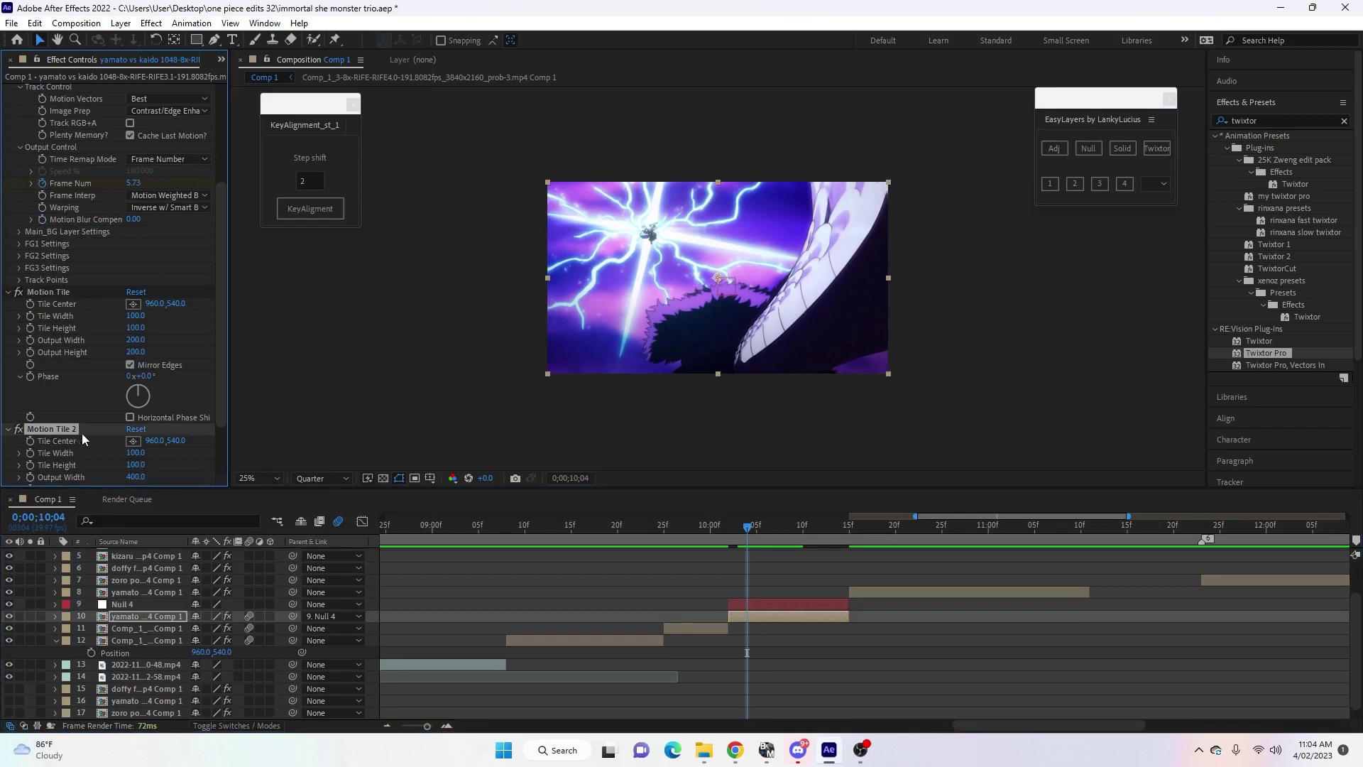
key(Delete)
Show Null 4's Scale keyframes and move the first one to 0;00;10;08.
click(730, 614)
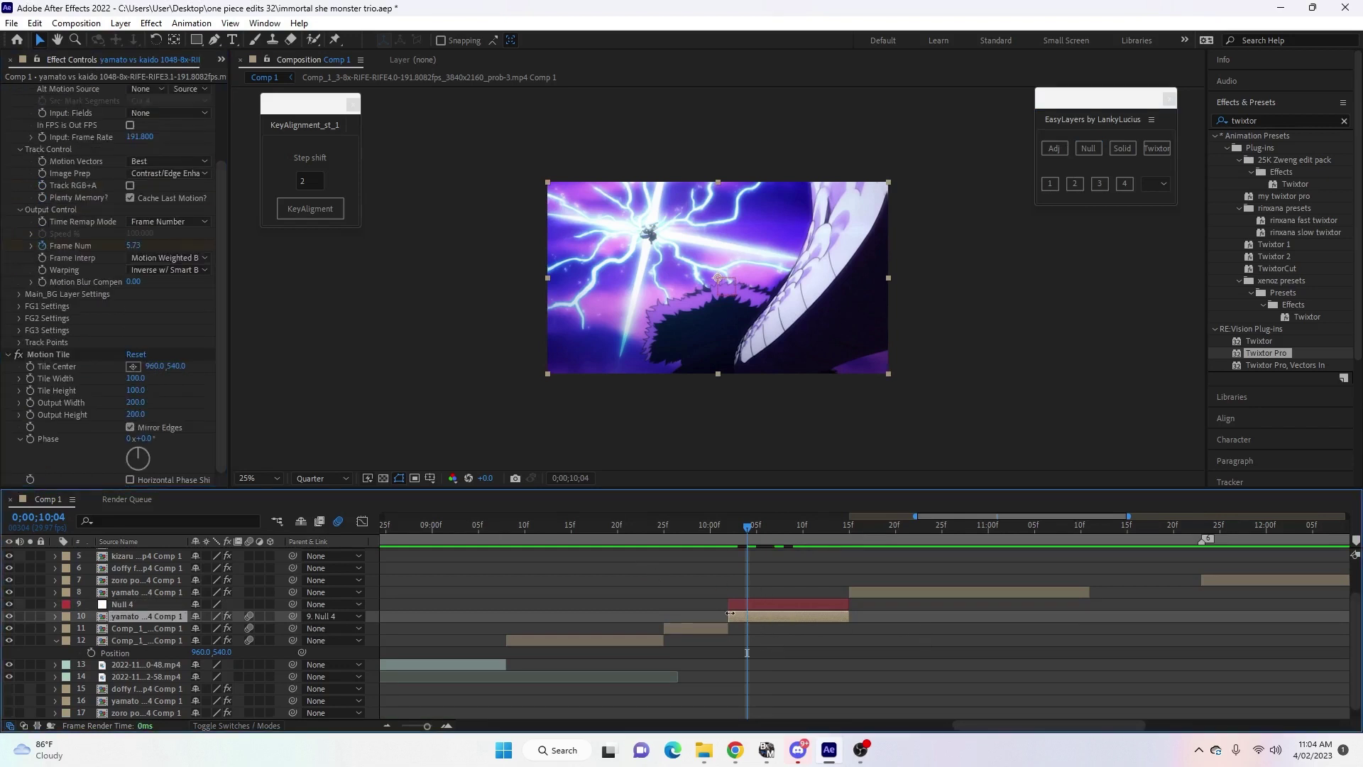
drag(750, 531, 774, 537)
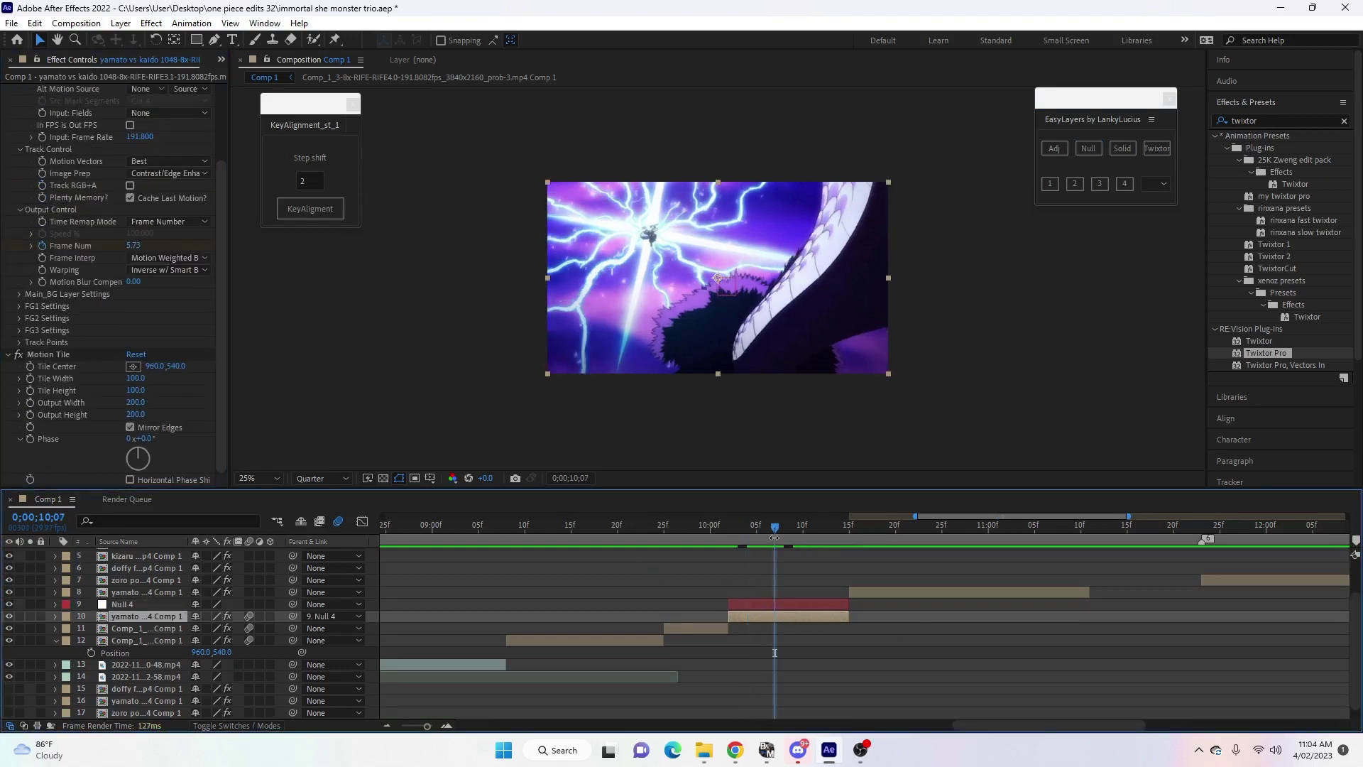
click(792, 605)
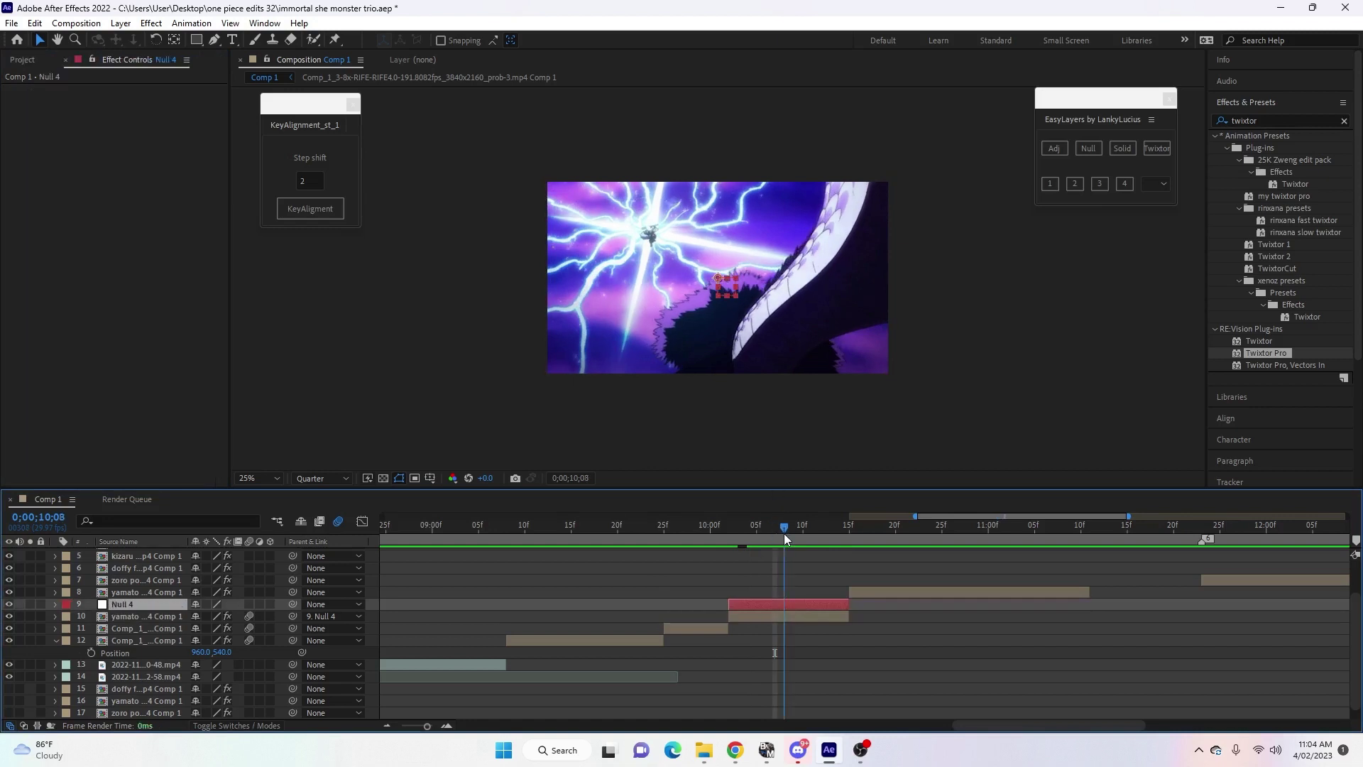
key(s)
drag(778, 529, 785, 546)
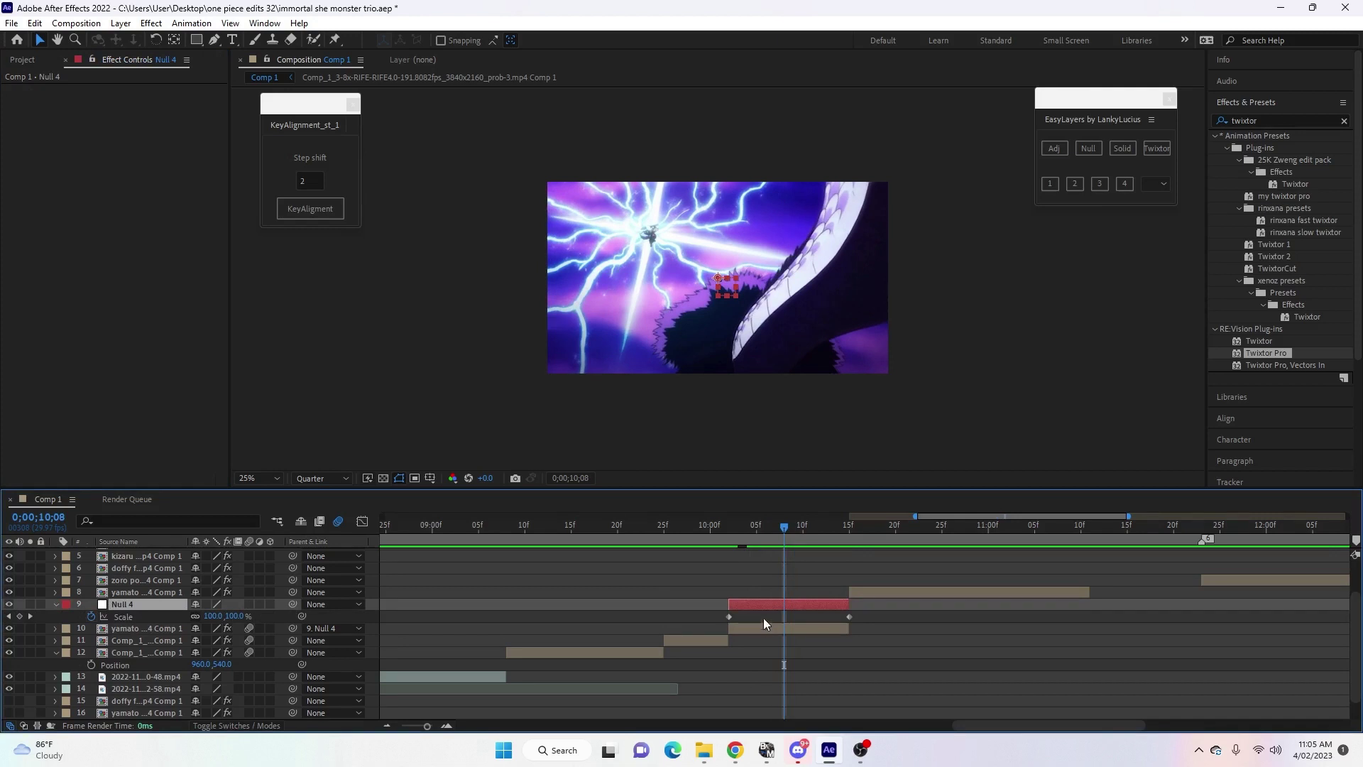
drag(729, 616, 785, 617)
Set Null 4's Scale to 650% at its last keyframe, at the end of the null.
drag(784, 546, 844, 568)
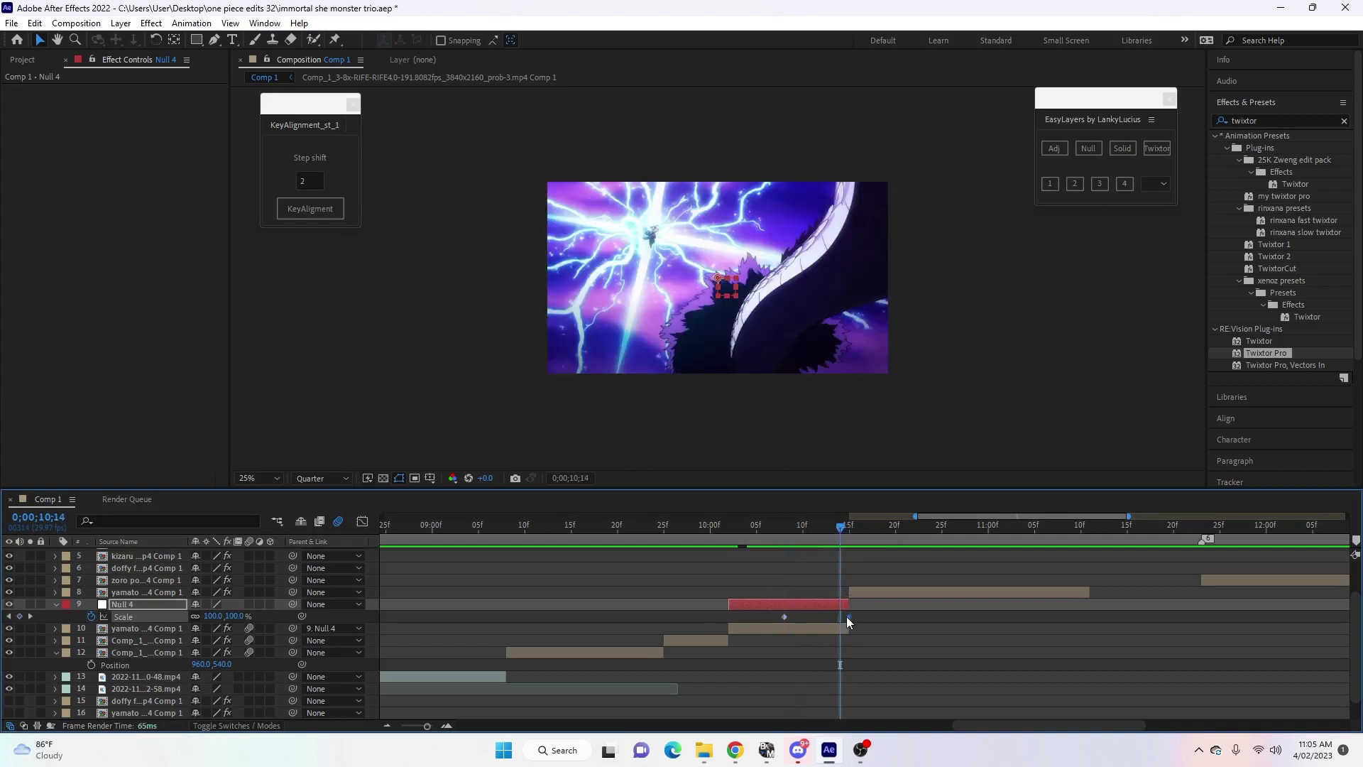
click(215, 616)
text(650)
key(Return)
Easy-ease both of Null 4's Scale keyframes and reshape the curve so the zoom surges sharply at the end.
drag(771, 613, 849, 625)
key(F9)
click(839, 619)
click(362, 521)
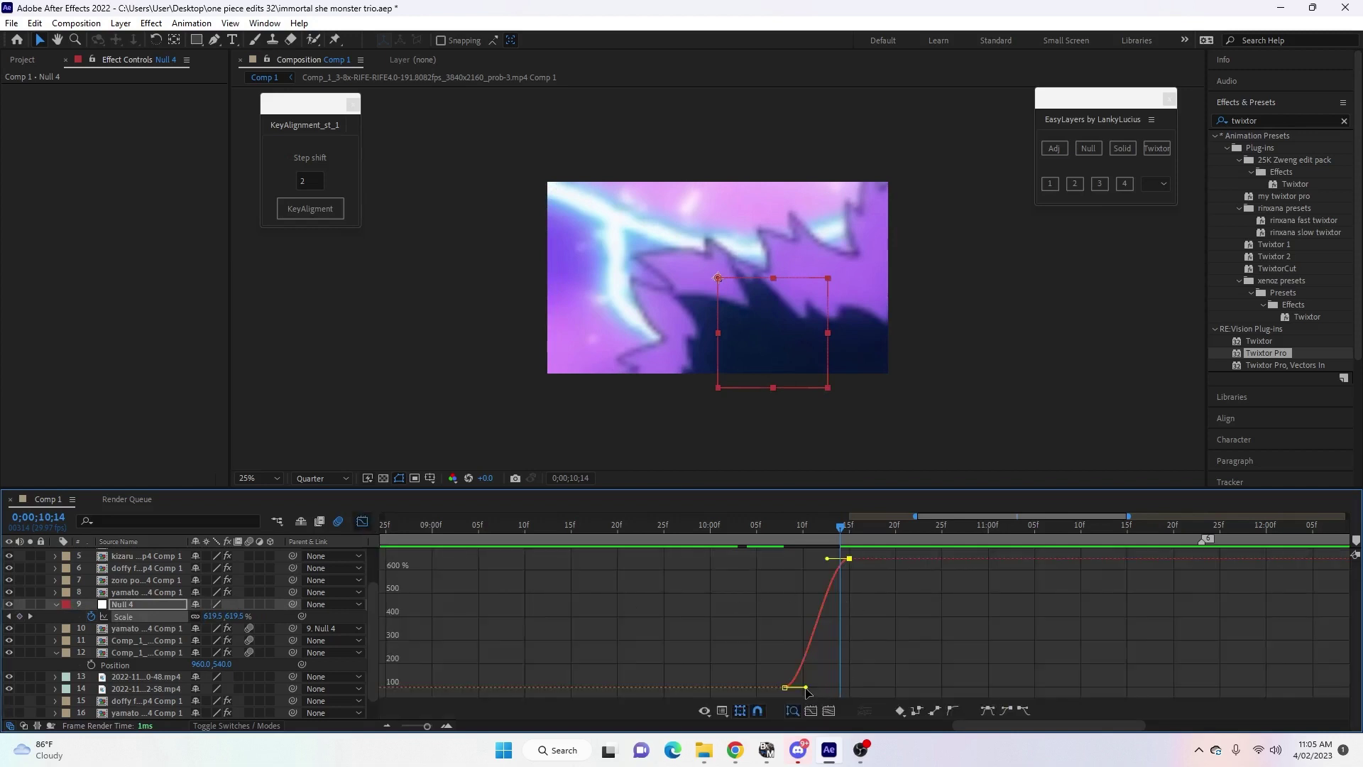
drag(806, 687, 849, 688)
drag(826, 563, 877, 693)
click(363, 523)
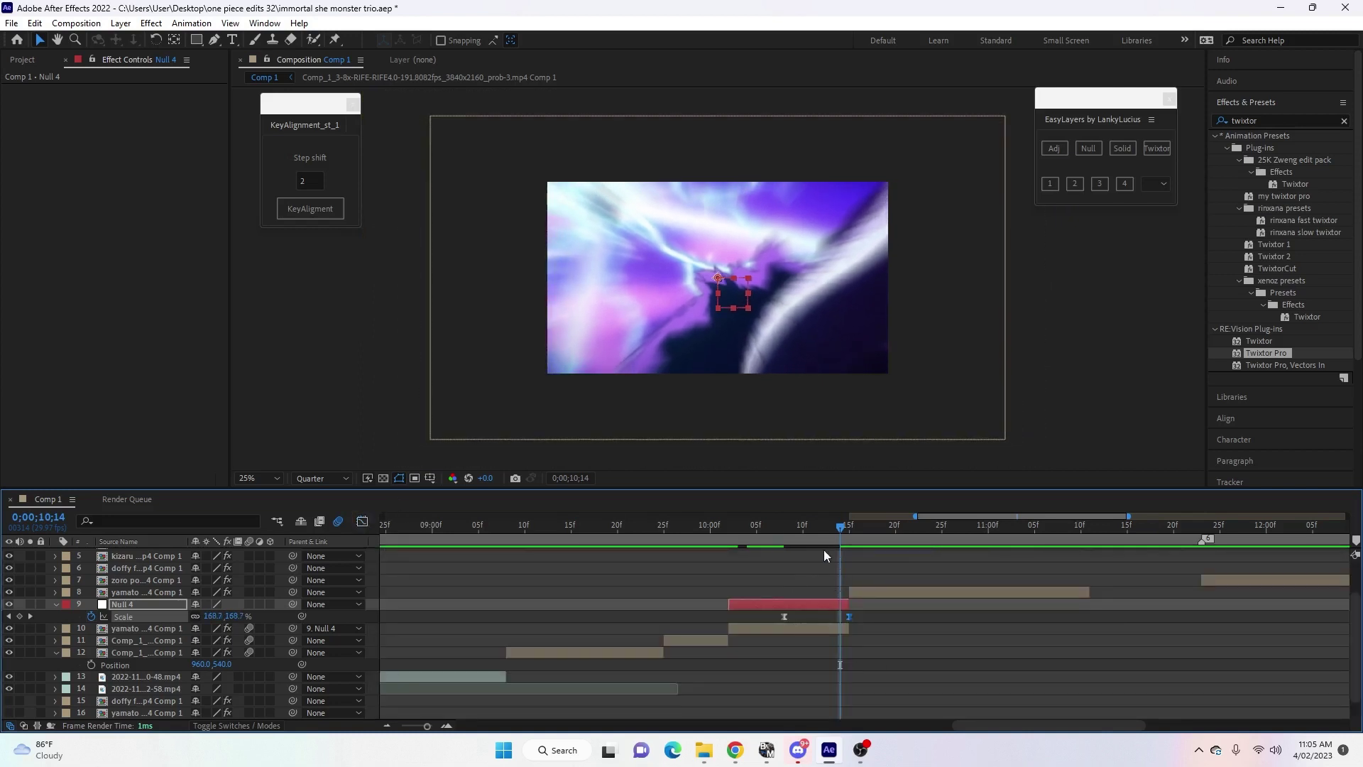
Show Null 4's X and Y Position keyframes and move the first pair to 0;00;10;08.
click(783, 531)
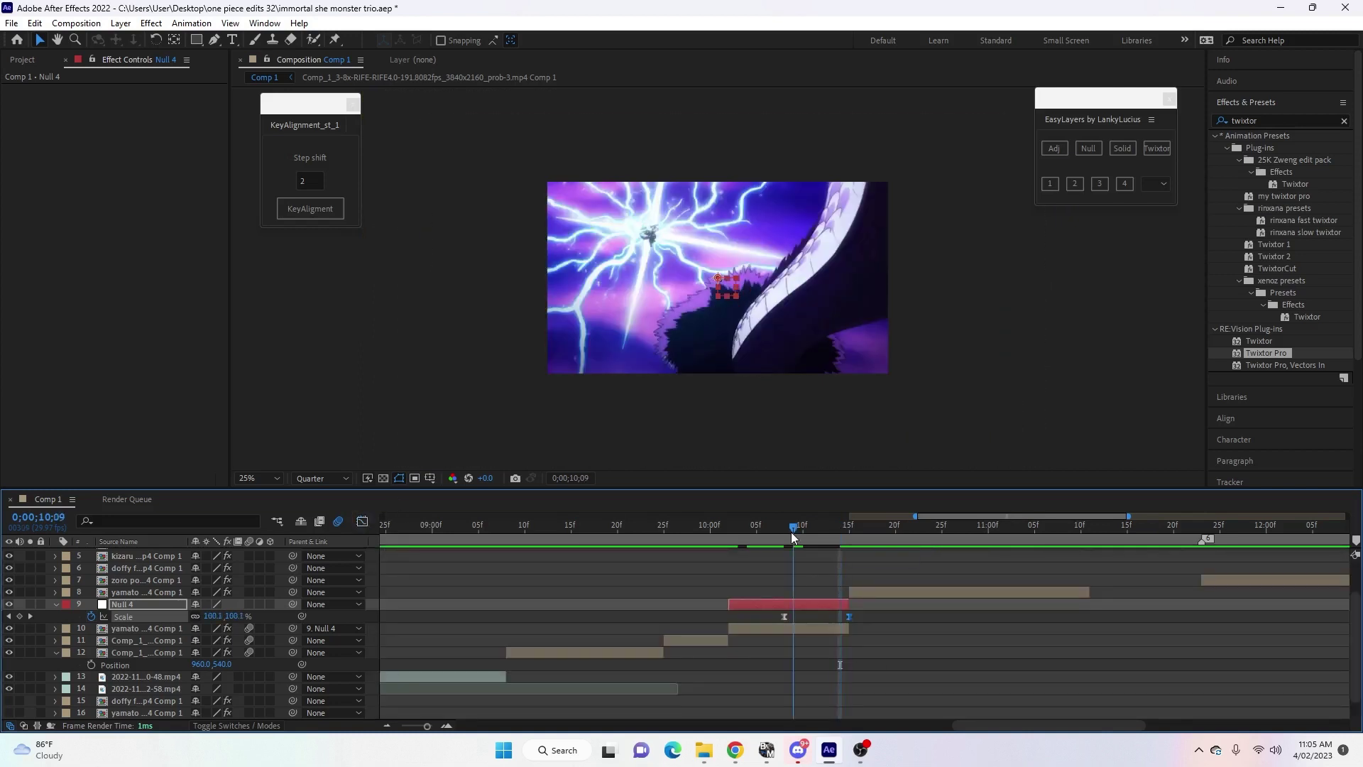
click(789, 608)
key(p)
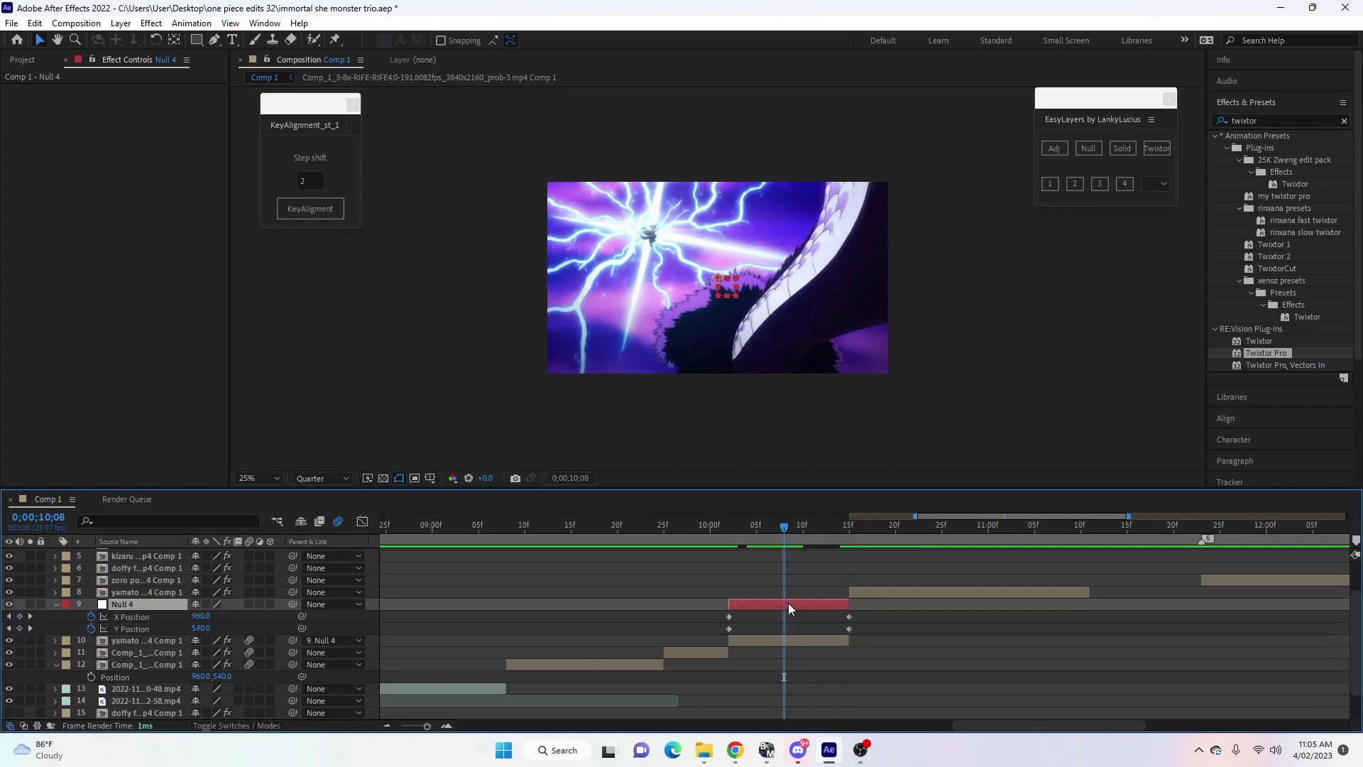
click(731, 627)
drag(731, 627, 784, 628)
click(767, 632)
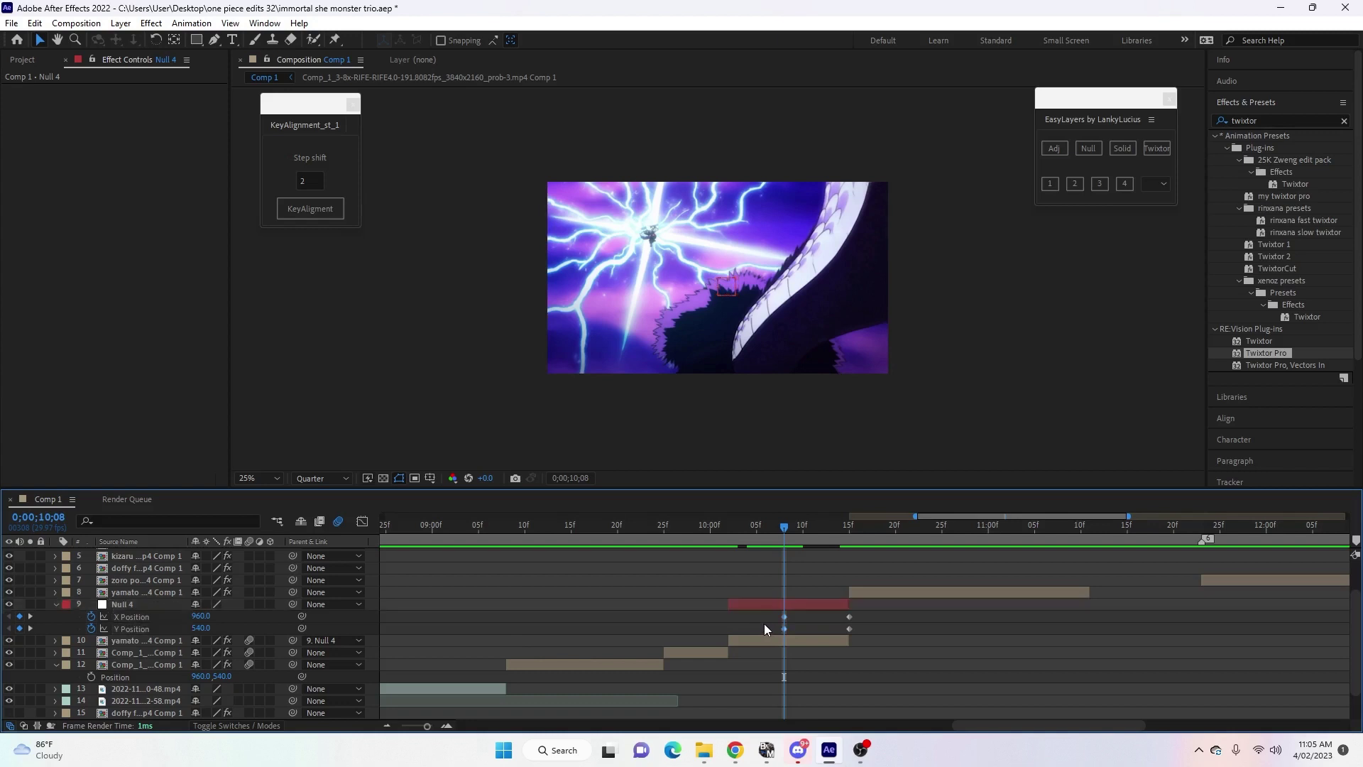
Move Null 4's last X and Y Position keyframes to 0;00;10;14 and shift the null diagonally down-right to about 1592, 1048.
drag(784, 531, 840, 532)
drag(864, 613, 842, 632)
drag(849, 617, 841, 619)
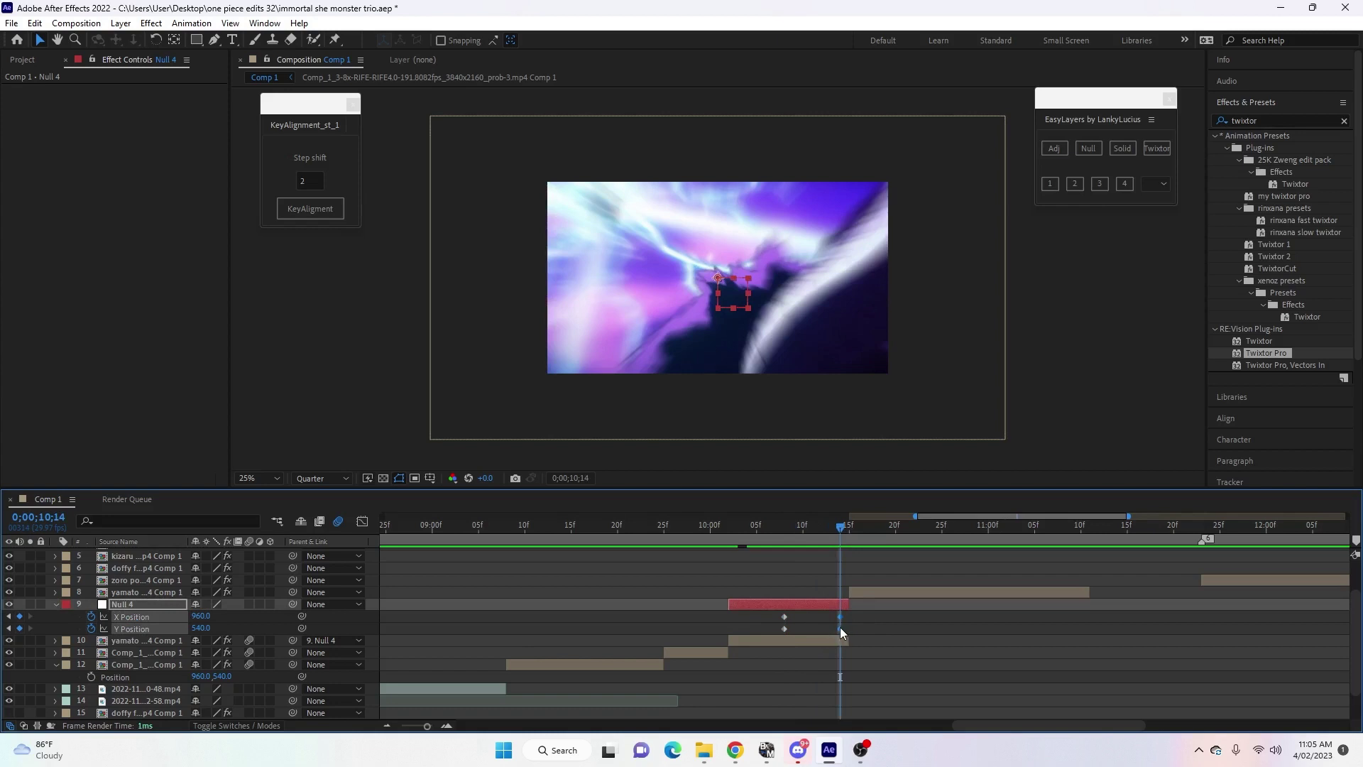
drag(717, 274, 830, 368)
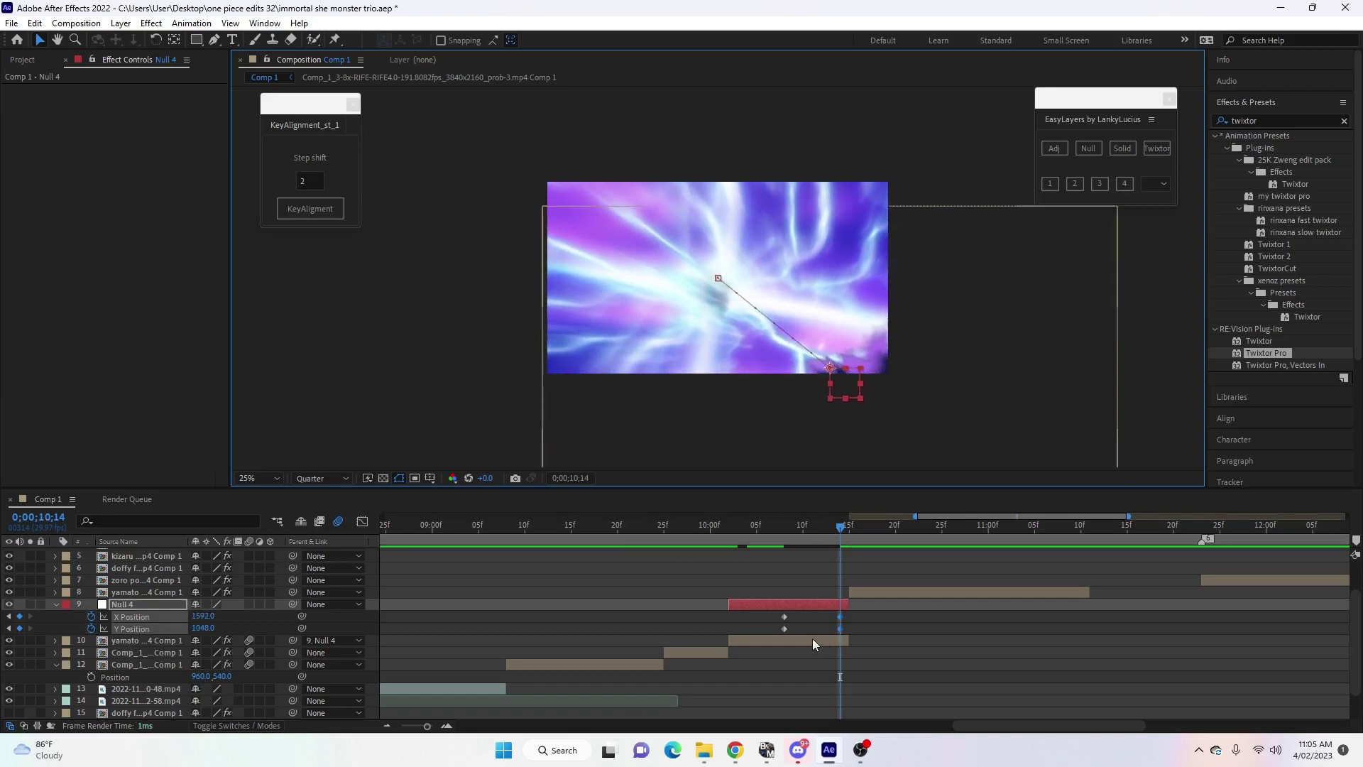
Easy-ease Null 4's position keyframes, ending them at 0;00;10;15, and reshape the X Position curve to rise sharply at the end.
drag(770, 618, 849, 620)
key(F9)
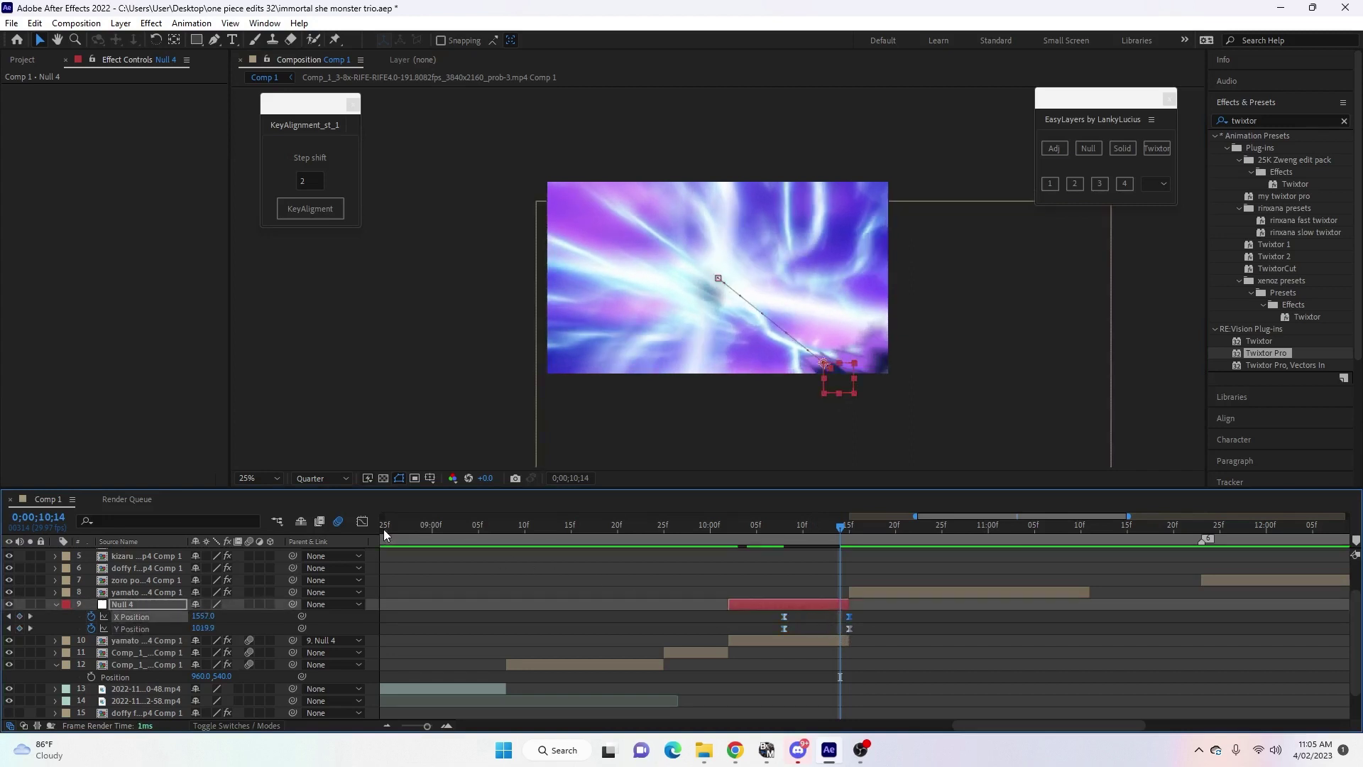
click(360, 523)
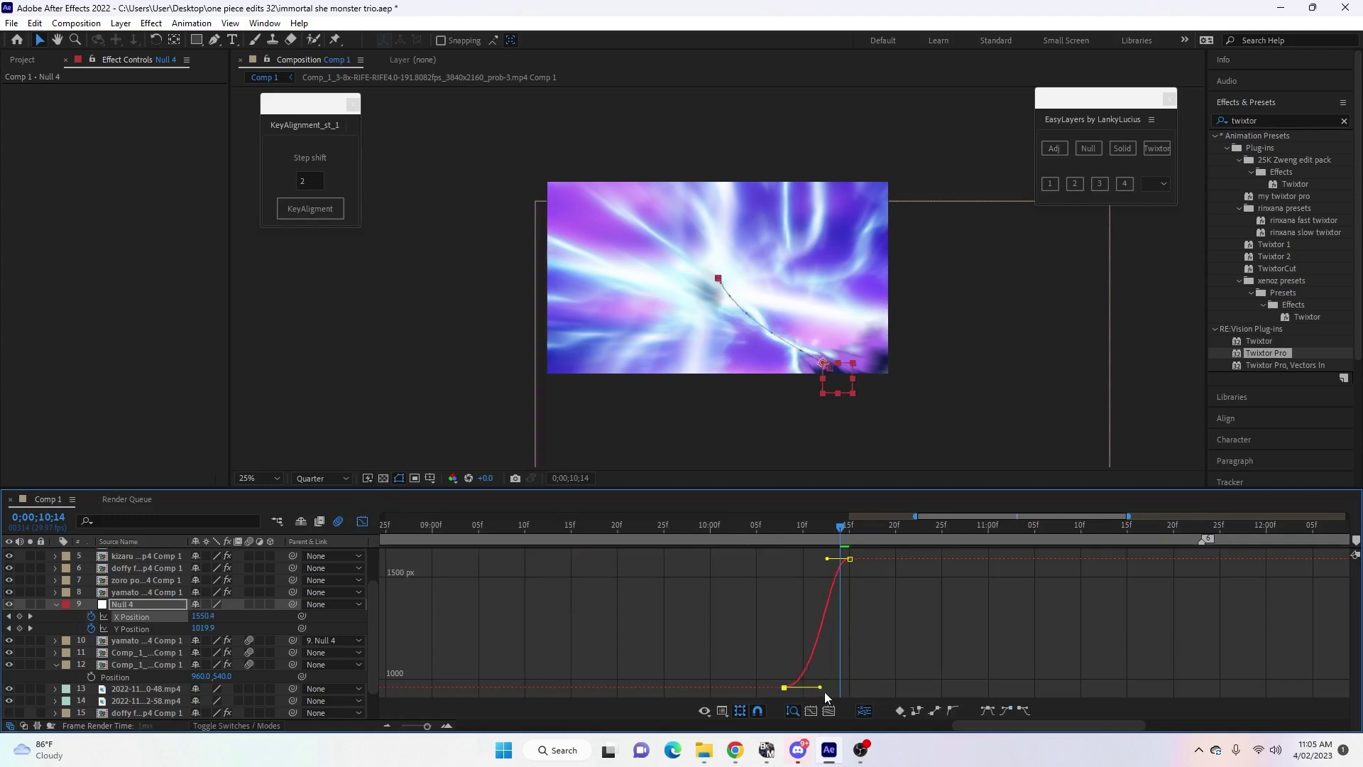
drag(817, 692, 843, 695)
drag(826, 559, 840, 683)
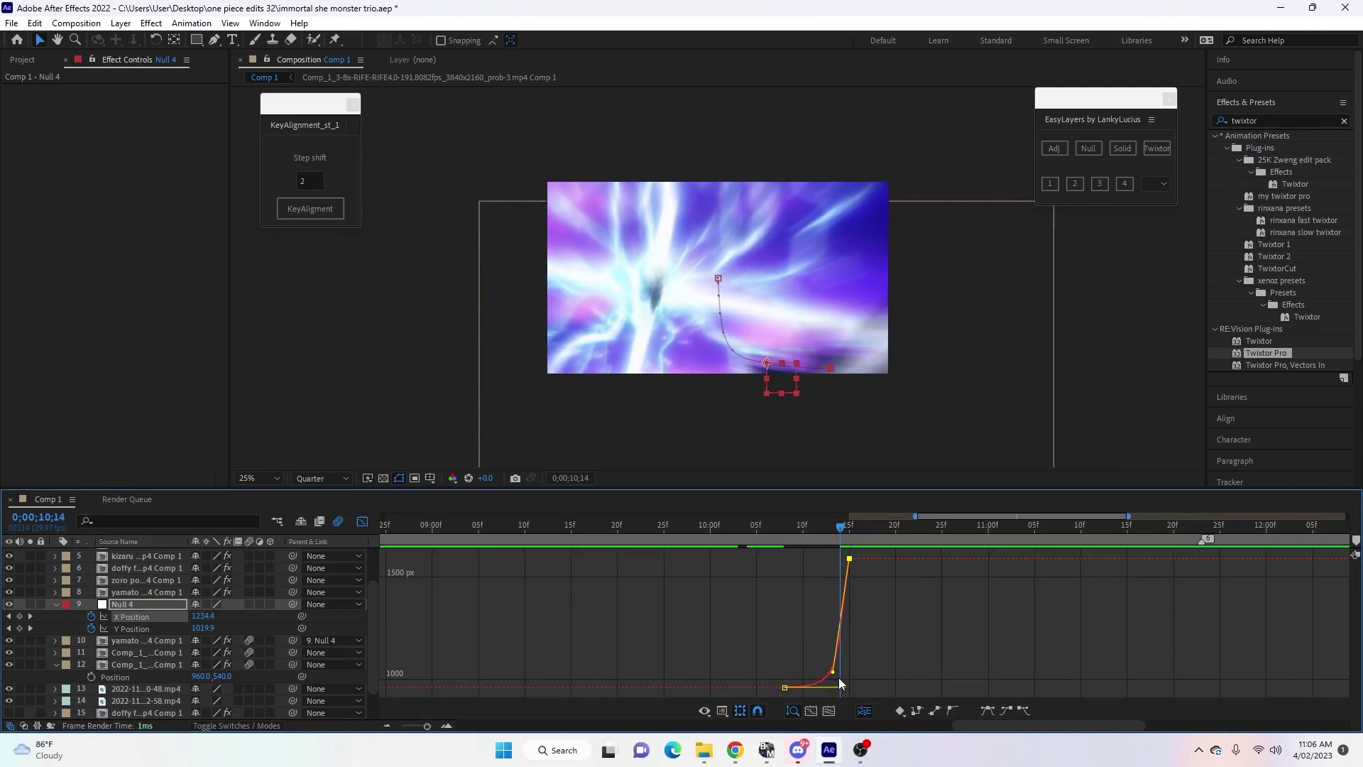
Reshape Null 4's Y Position curve so it stays flat at first and rises sharply at the end.
click(122, 629)
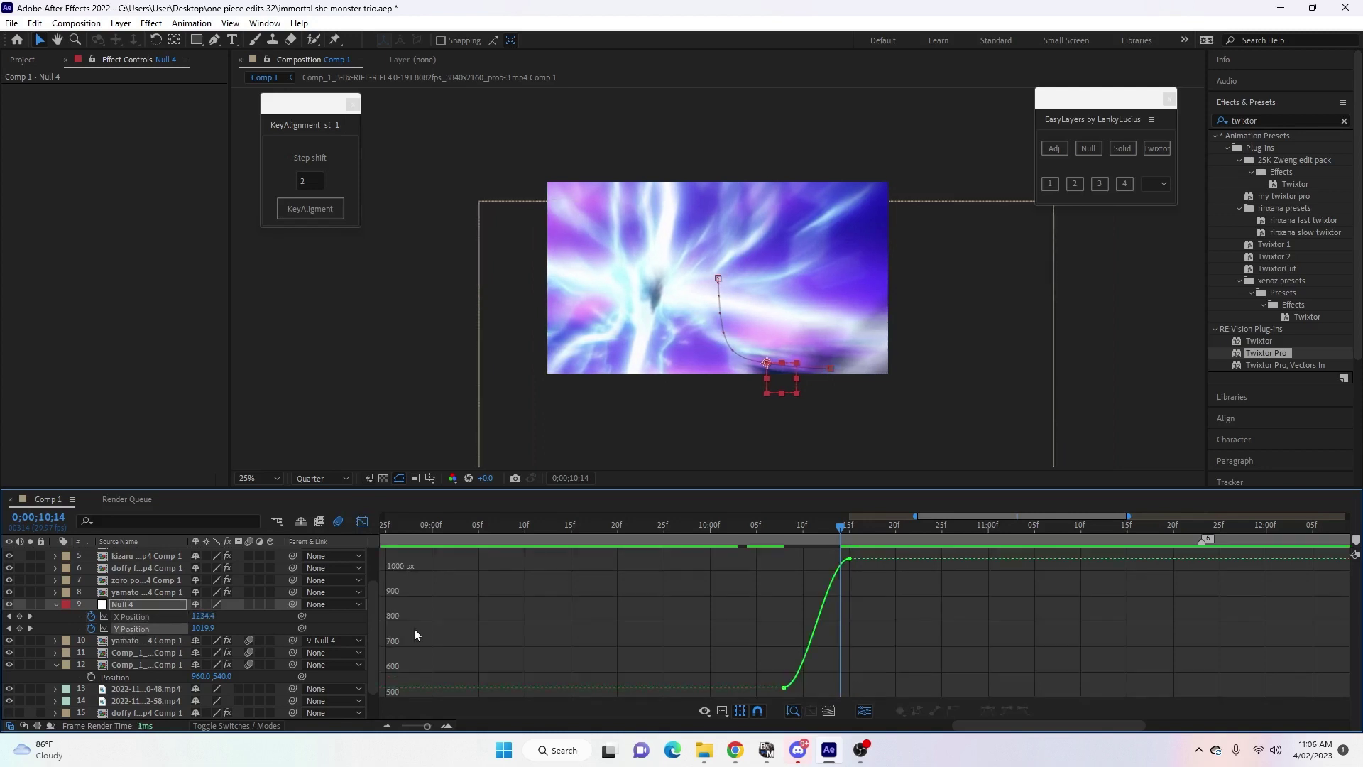
click(784, 687)
drag(805, 688, 859, 695)
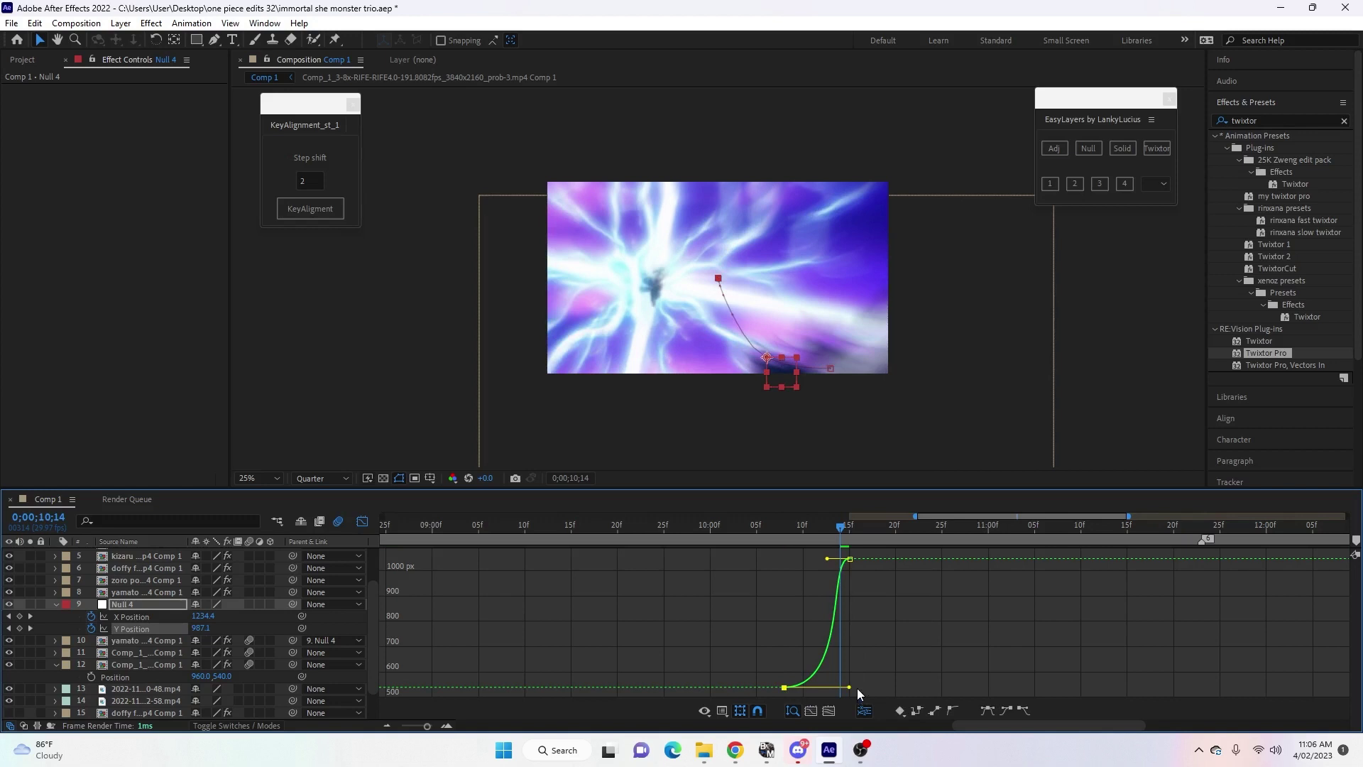
drag(826, 558, 828, 668)
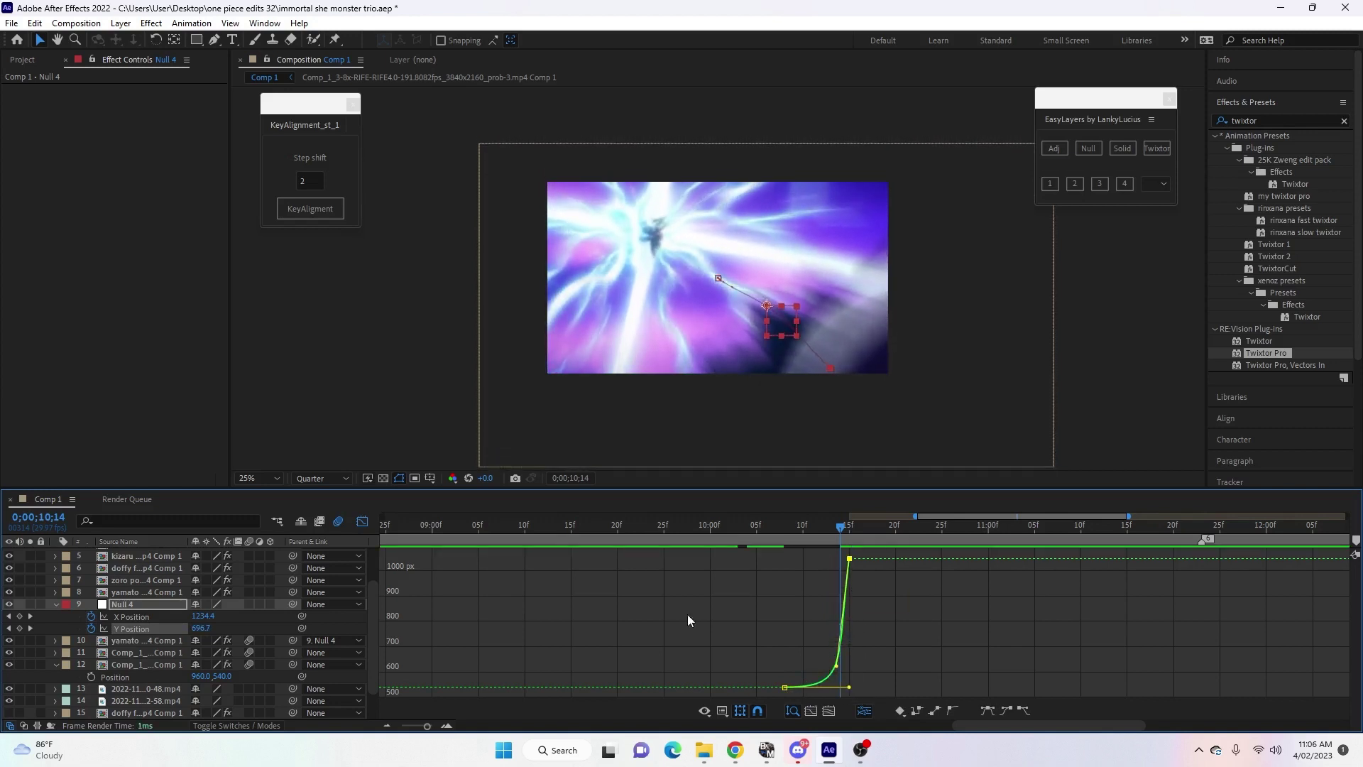
drag(848, 689, 849, 686)
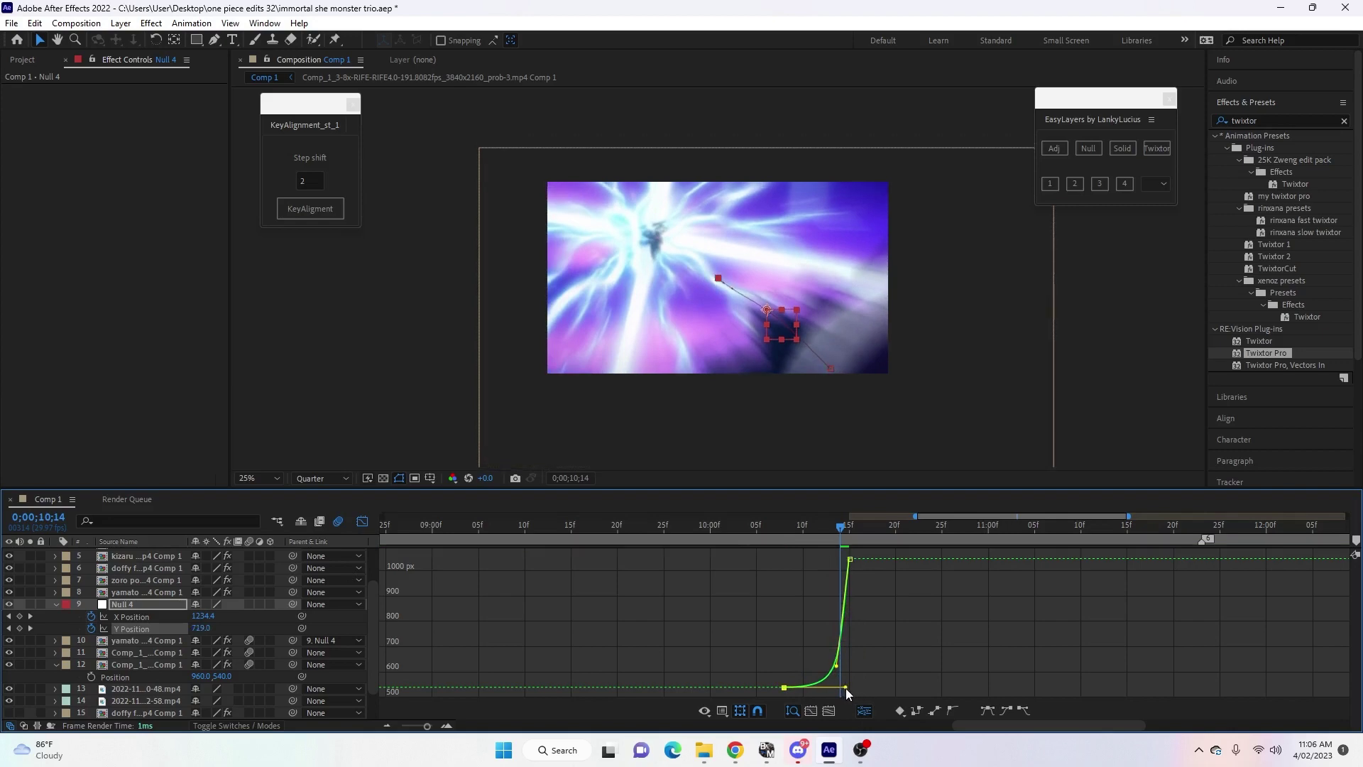
Slightly shorten the starting ease of Null 4's X Position curve and preview the transition.
key(shift+F3)
drag(852, 531, 827, 573)
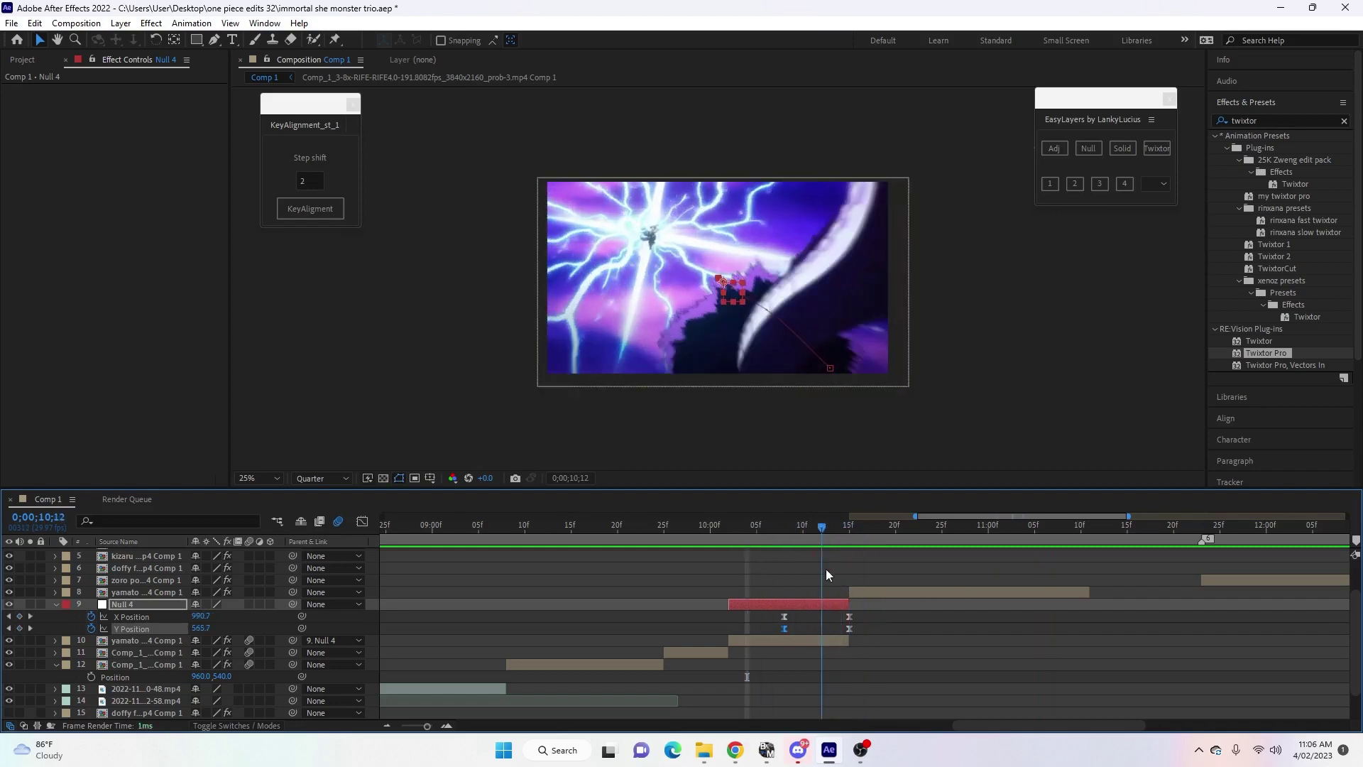
click(849, 616)
click(363, 522)
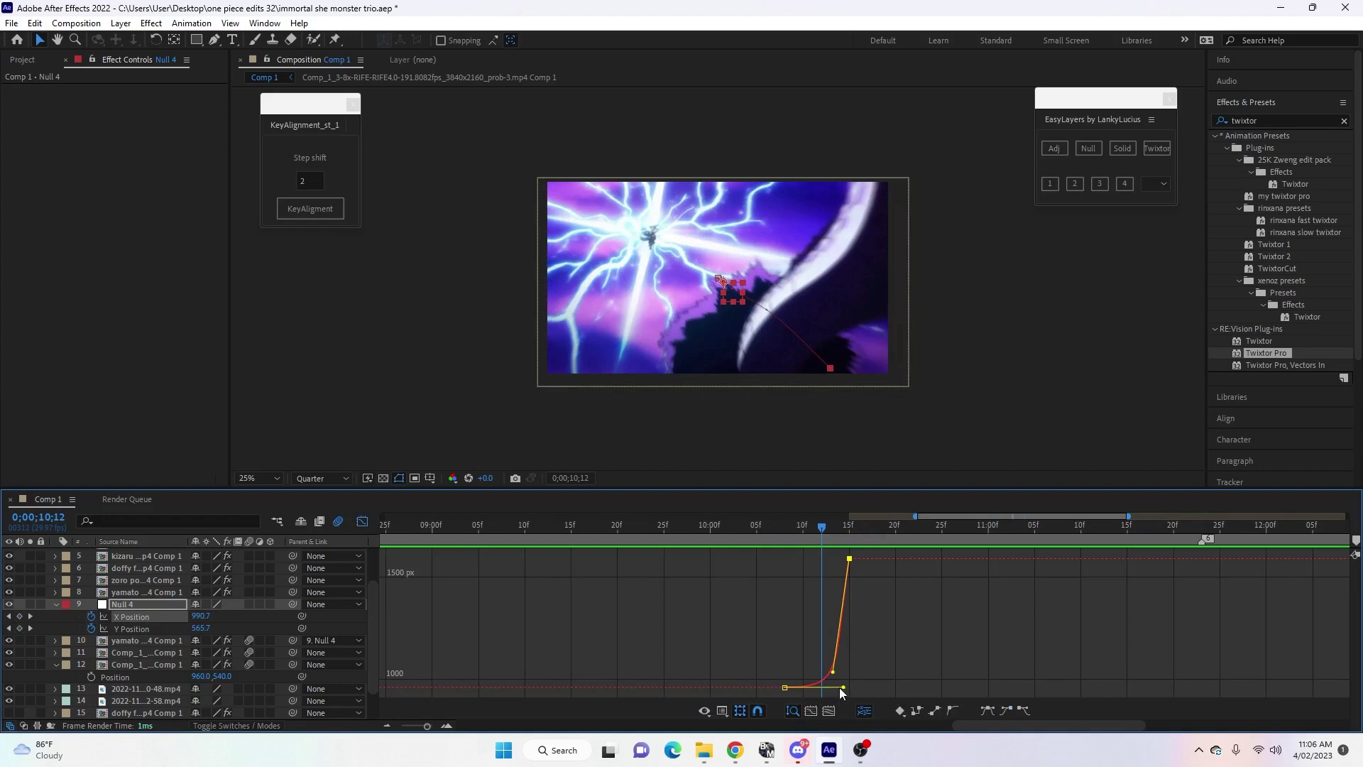
mouse_move(844, 689)
mouse_down()
mouse_move(834, 674)
mouse_move(844, 699)
mouse_move(836, 692)
mouse_up()
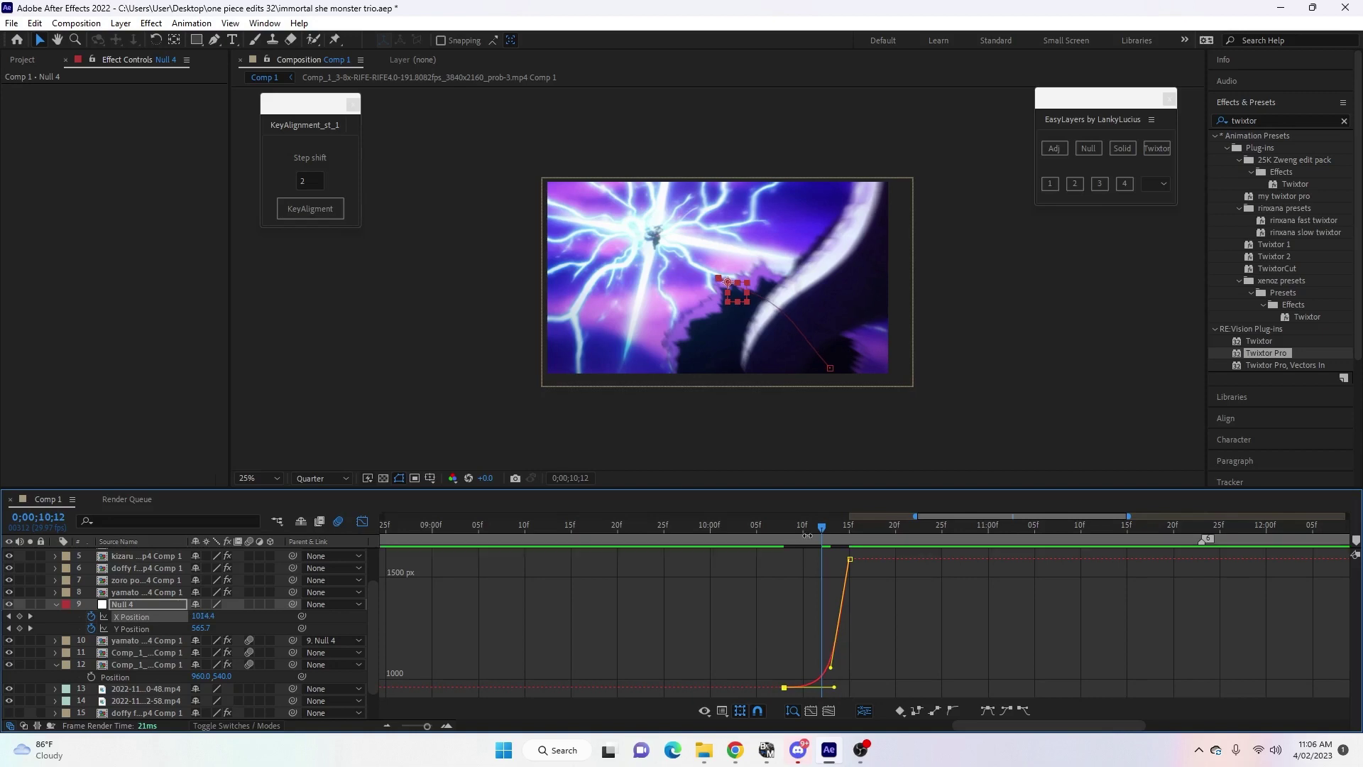
click(749, 529)
key(space)
click(754, 535)
key(space)
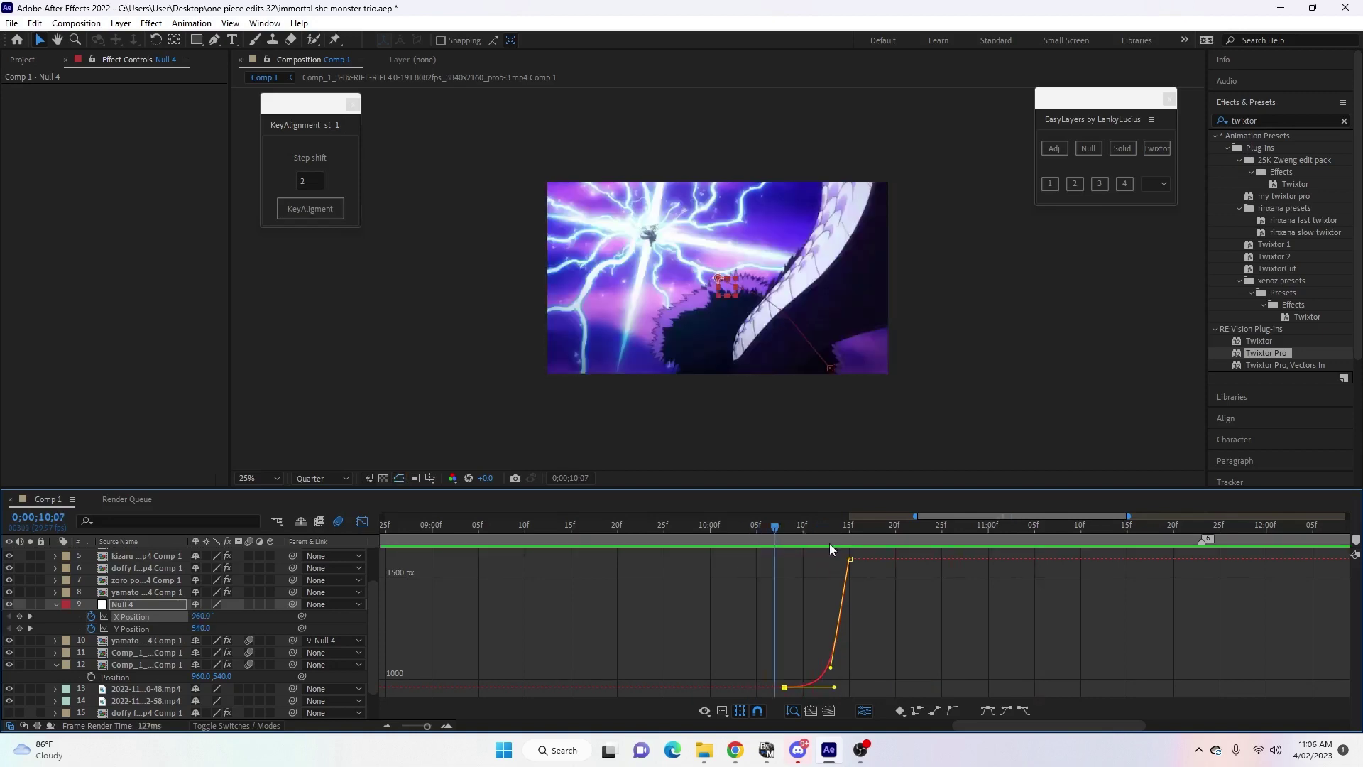
key(space)
click(361, 520)
Add a parent null to the yamato clip that starts at 0;00;10;15.
mouse_move(858, 532)
mouse_down()
mouse_move(830, 537)
mouse_move(849, 542)
mouse_up()
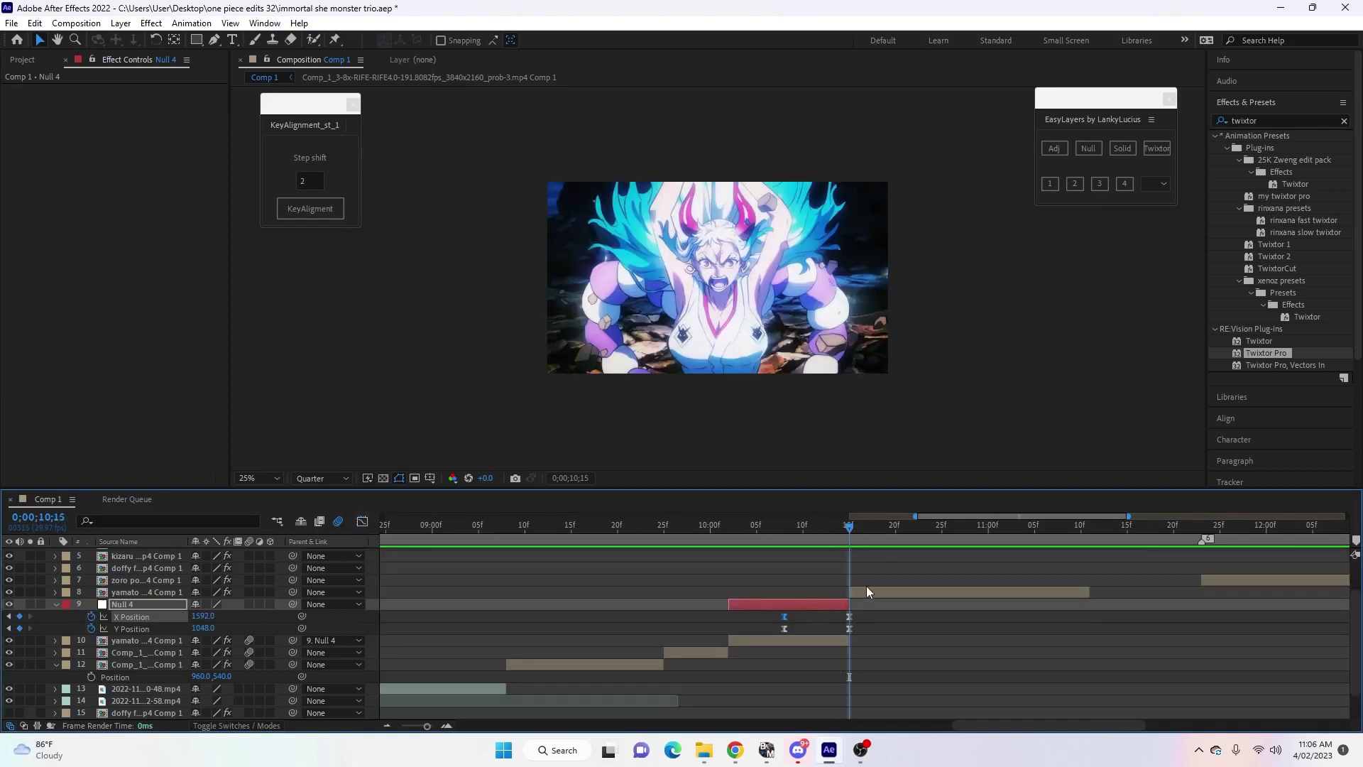
click(863, 592)
scroll(896, 656, up, 1)
click(1088, 147)
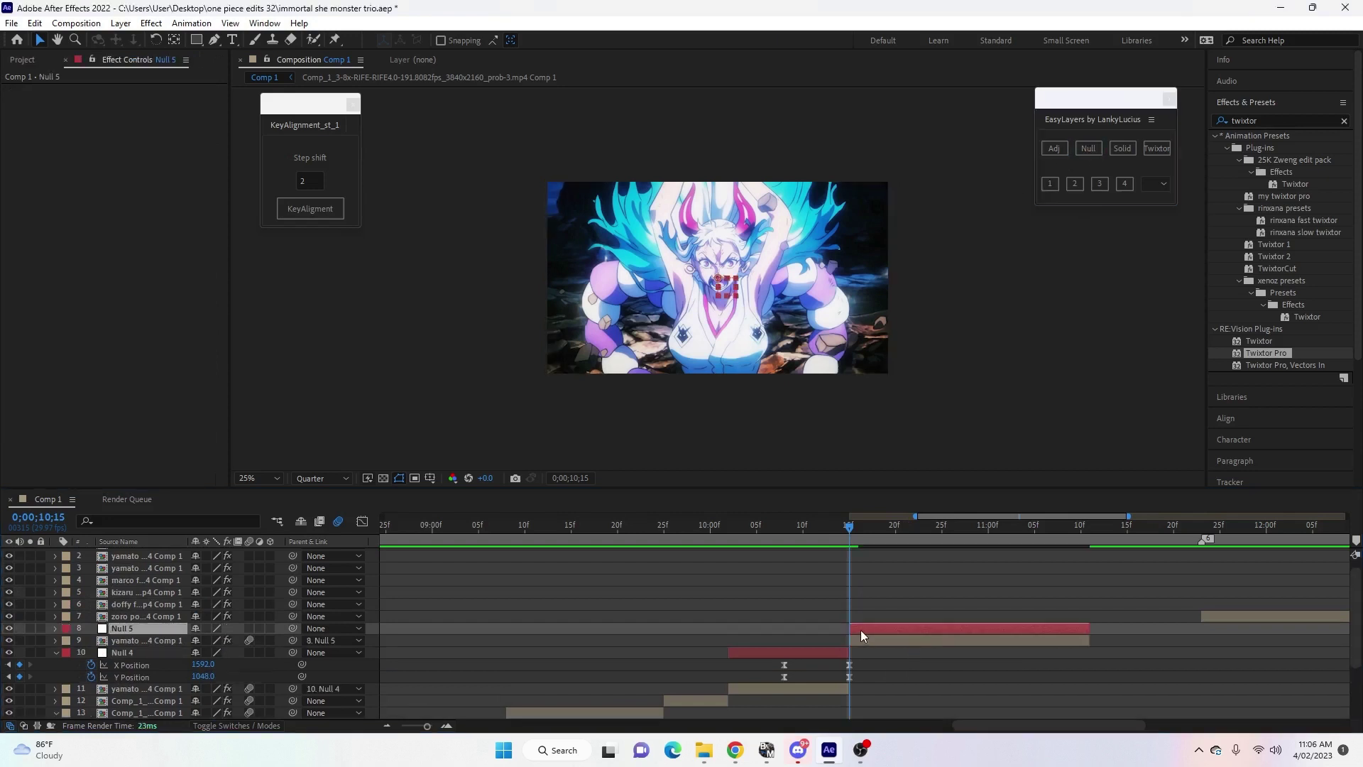
Set Null 5's Scale to 90% at its first keyframe, at 0;00;10;15, and preview the clip.
key(s)
click(213, 639)
text(90)
key(Return)
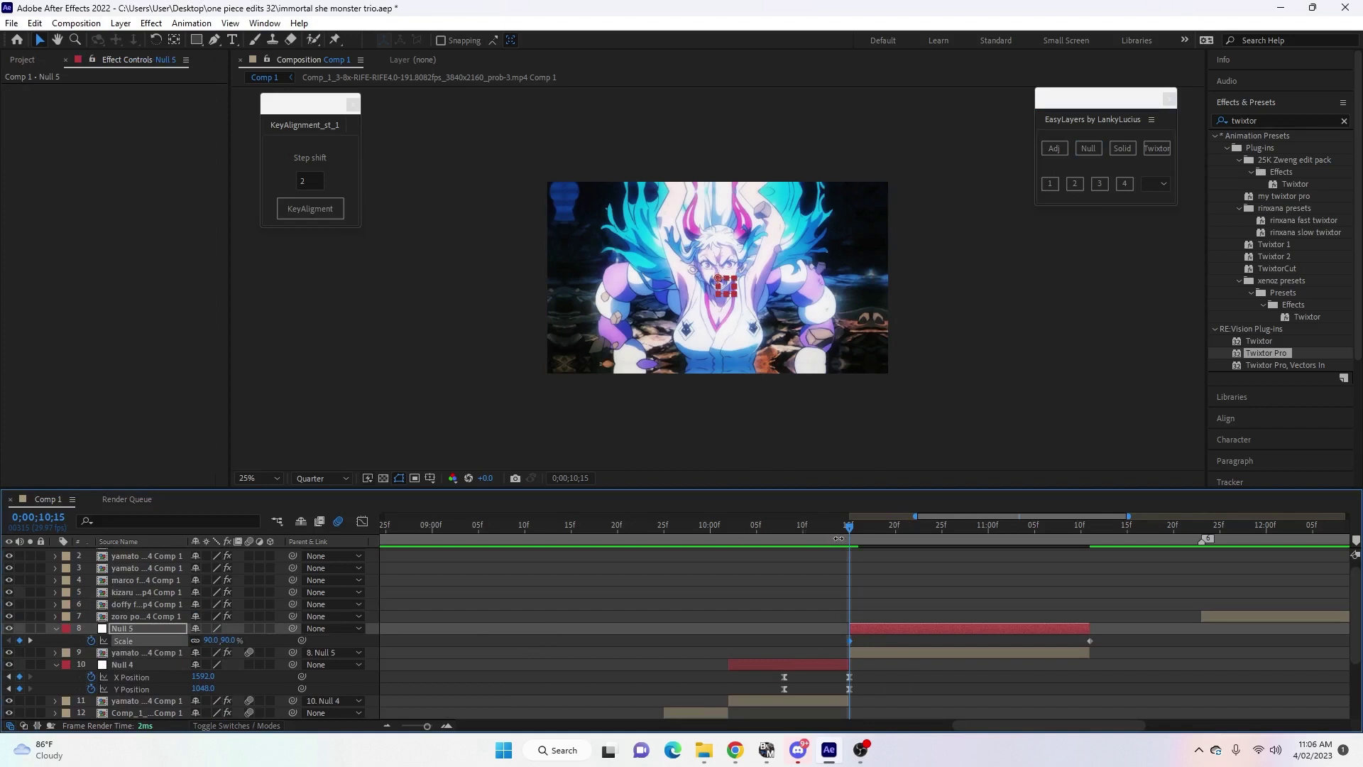
drag(849, 532, 848, 644)
key(space)
key(space)
Move Null 5's last Scale keyframe to 0;00;11;10 and set it to 110%.
click(1082, 533)
drag(1089, 641, 1081, 641)
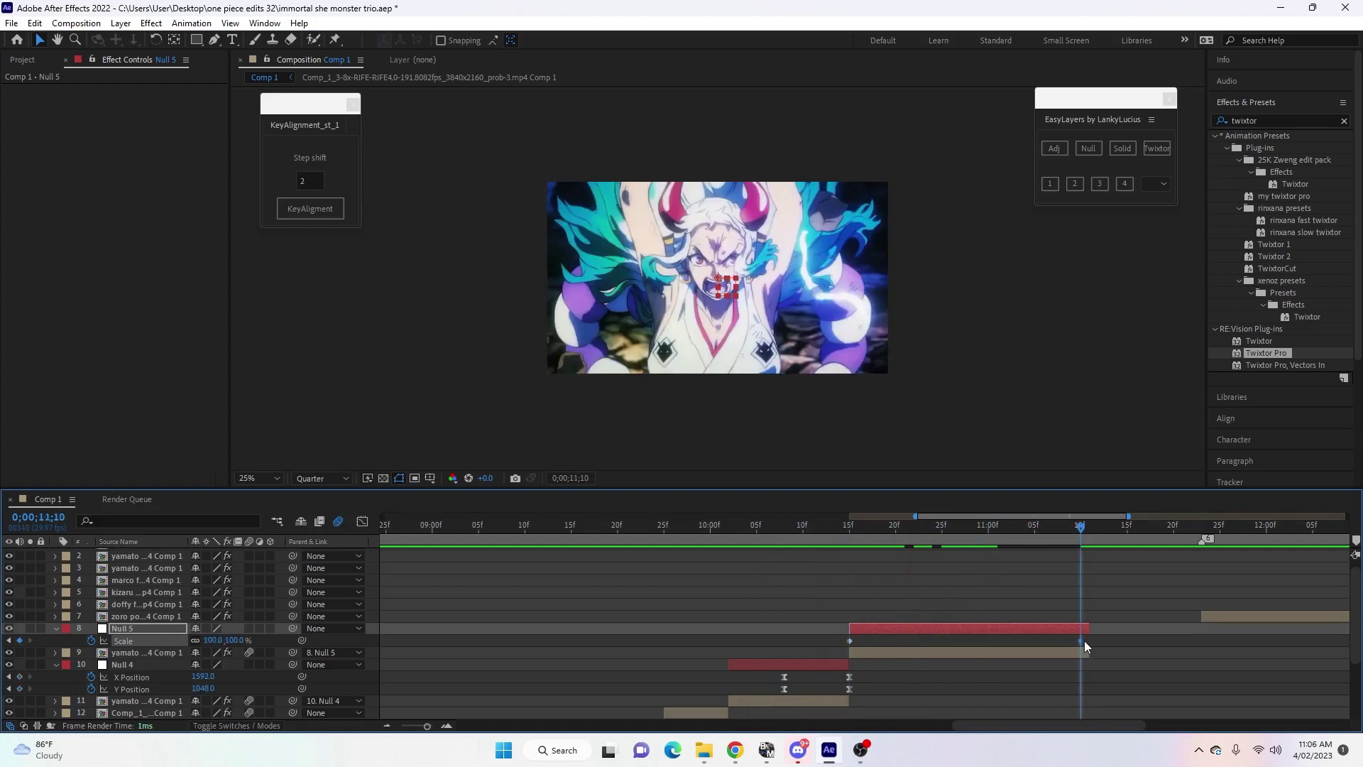
click(211, 640)
text(110)
key(Return)
Easy-ease Null 5's Scale keyframes, reshape the curve so it rises steeply at the start and levels off, and preview it.
drag(847, 644, 1133, 651)
click(362, 522)
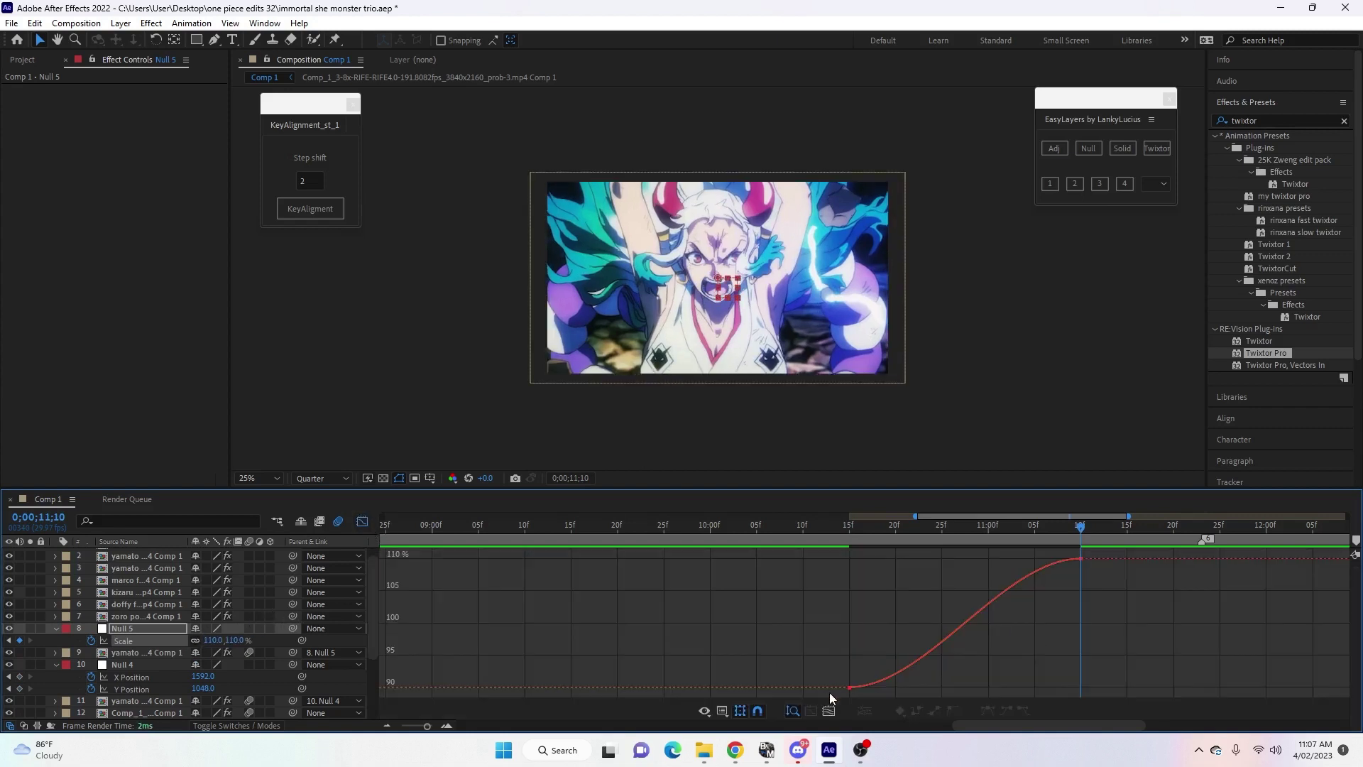
click(850, 687)
drag(926, 687, 863, 580)
drag(1002, 559, 894, 578)
click(932, 533)
drag(939, 538, 847, 641)
click(362, 521)
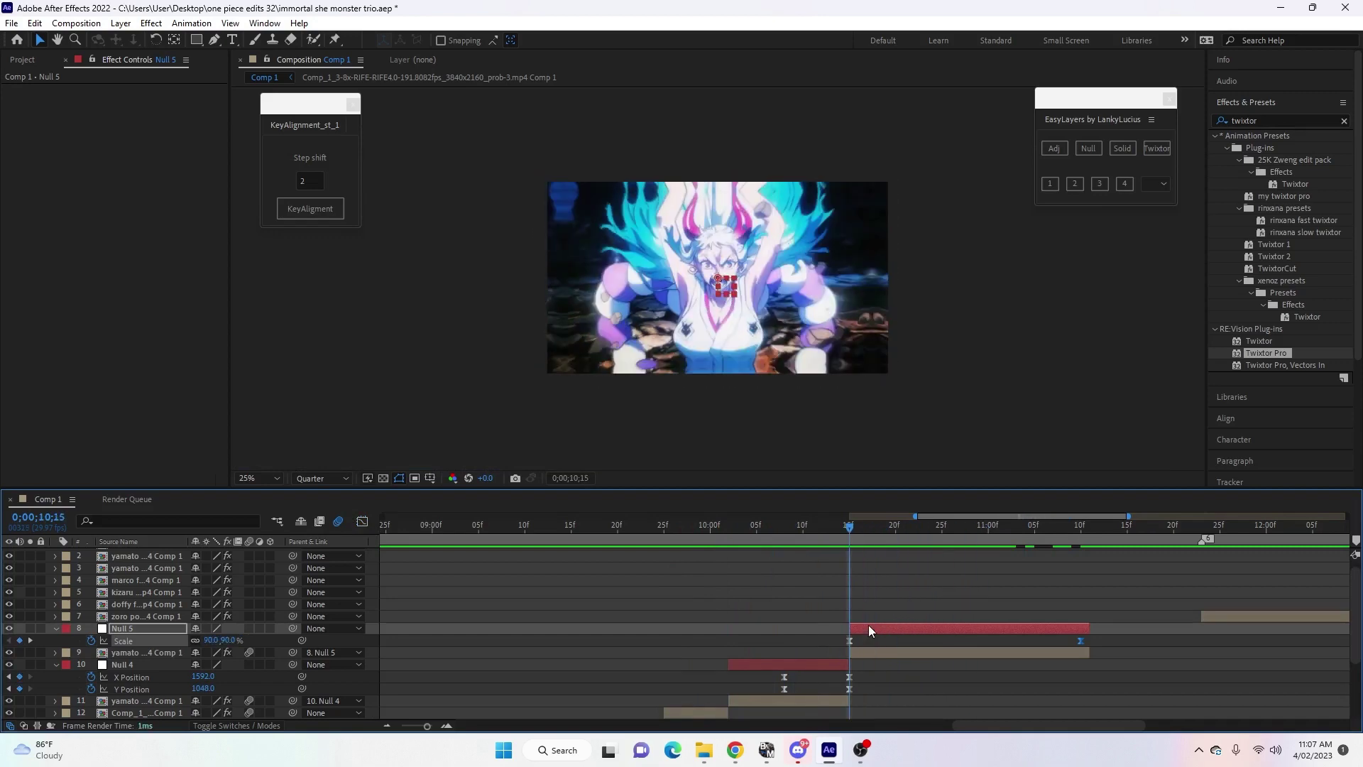
click(748, 528)
key(space)
key(space)
Duplicate the yamato clip parented to Null 5, slide the copy to the original's end, and find where the zoro clip begins.
drag(1339, 603, 1003, 605)
drag(956, 528, 974, 568)
click(920, 656)
key(ctrl+d)
drag(824, 655, 1068, 671)
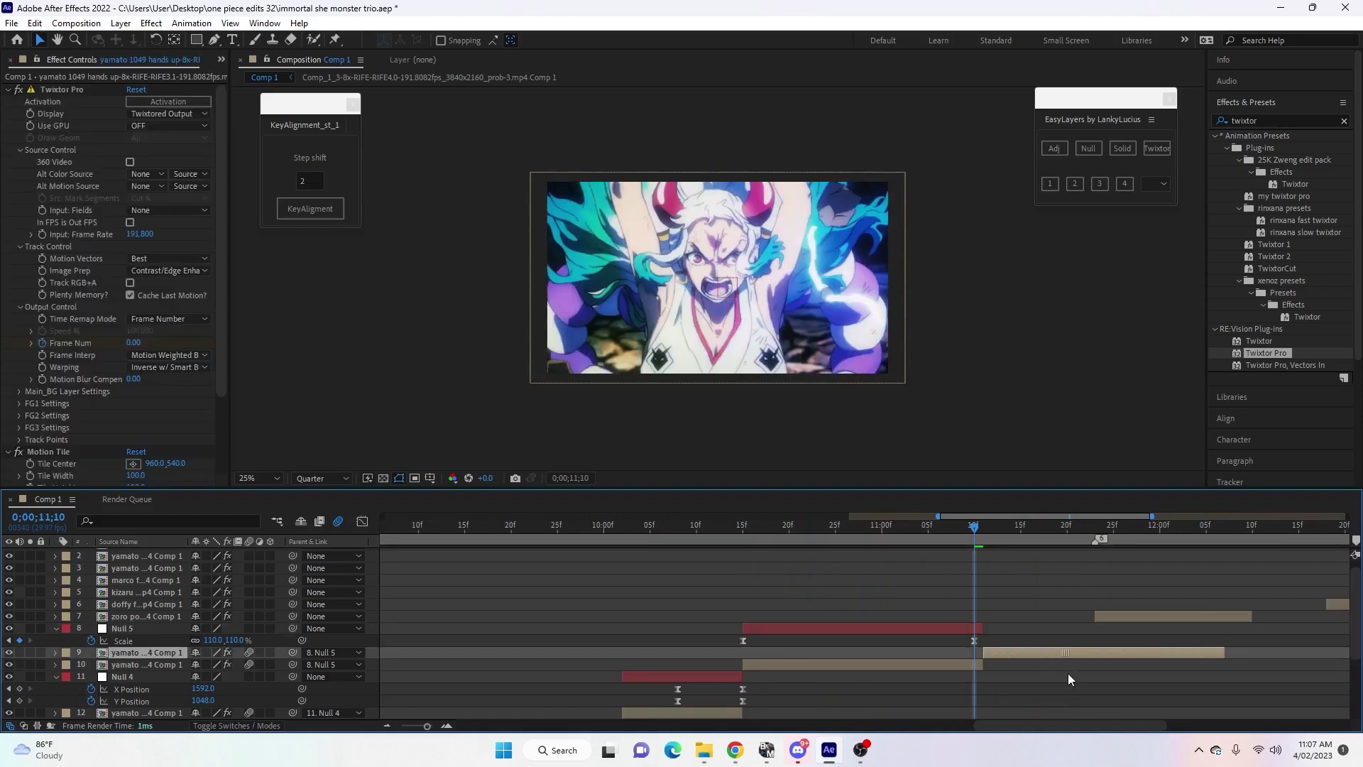
drag(992, 530, 994, 613)
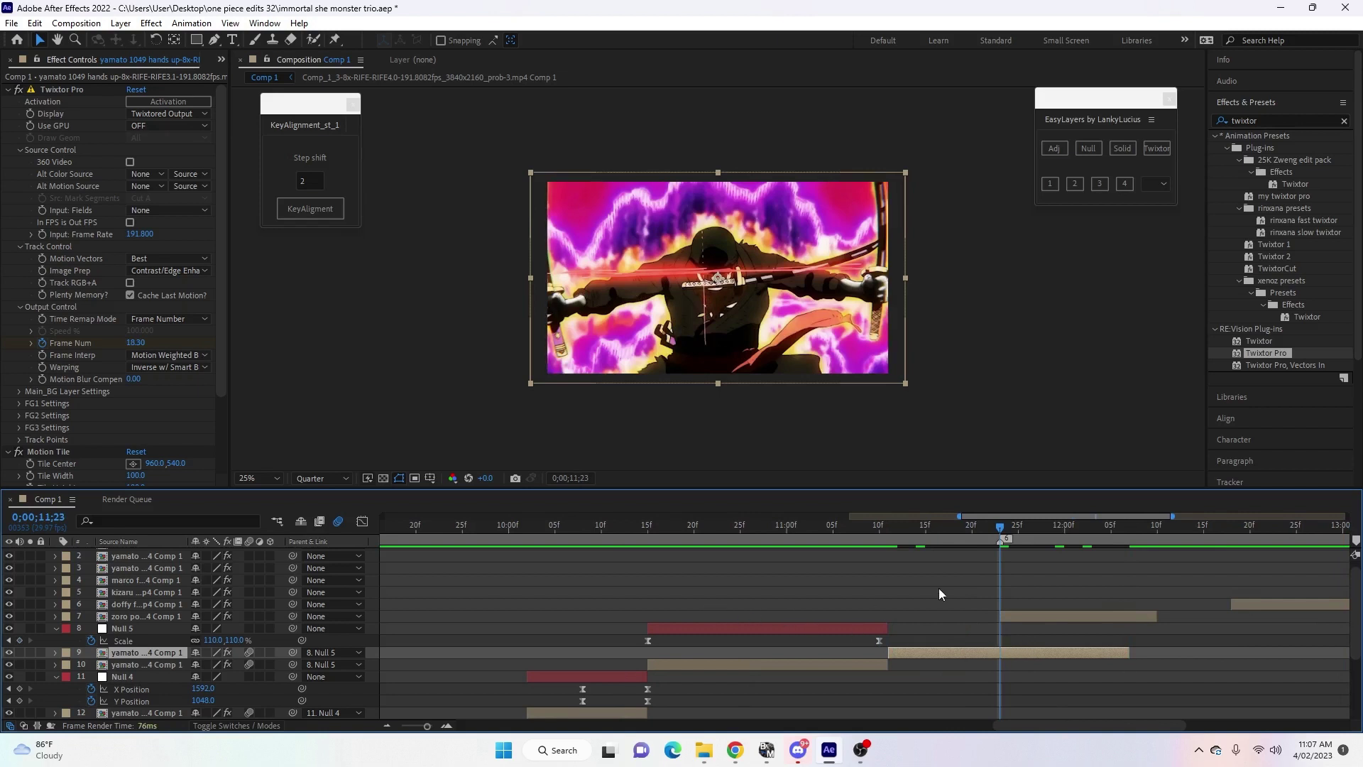
drag(1002, 529, 993, 529)
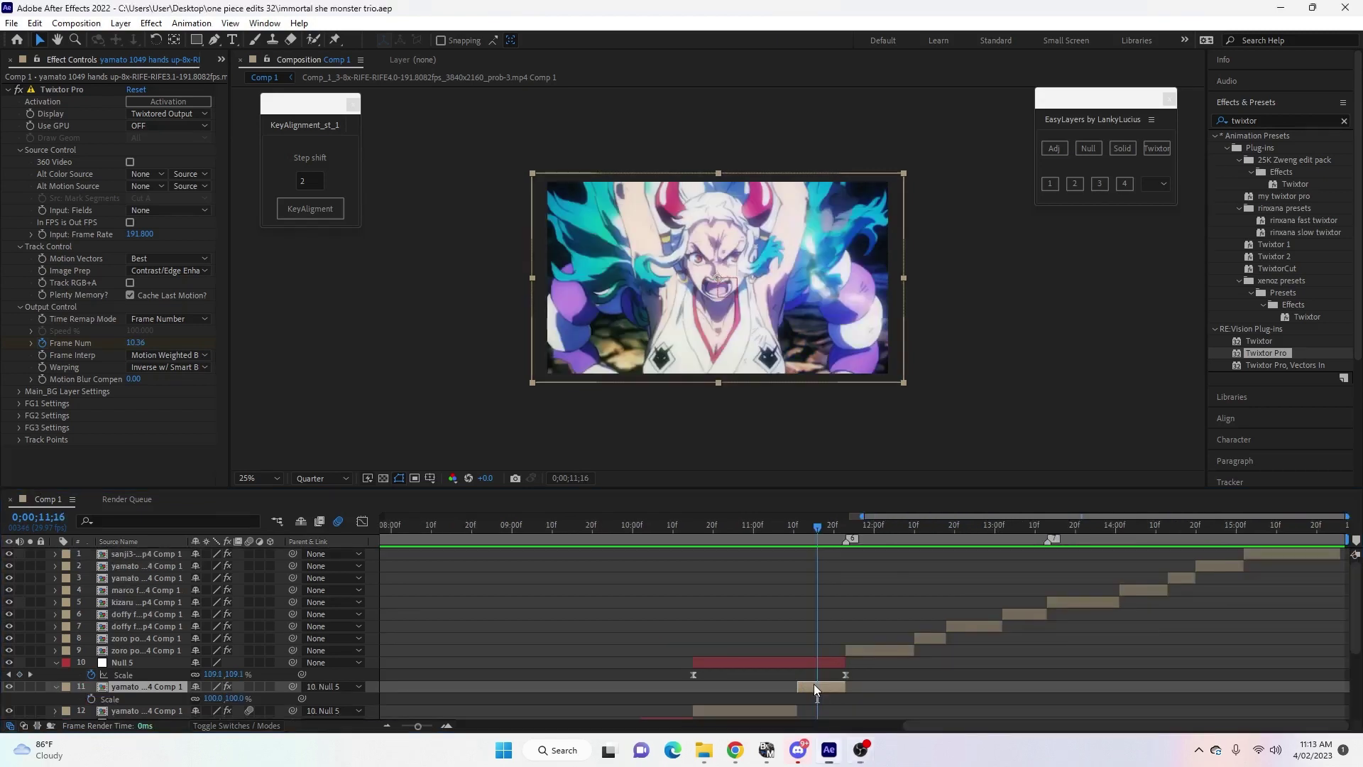
scroll(797, 657, down, 3)
scroll(799, 657, up, 2)
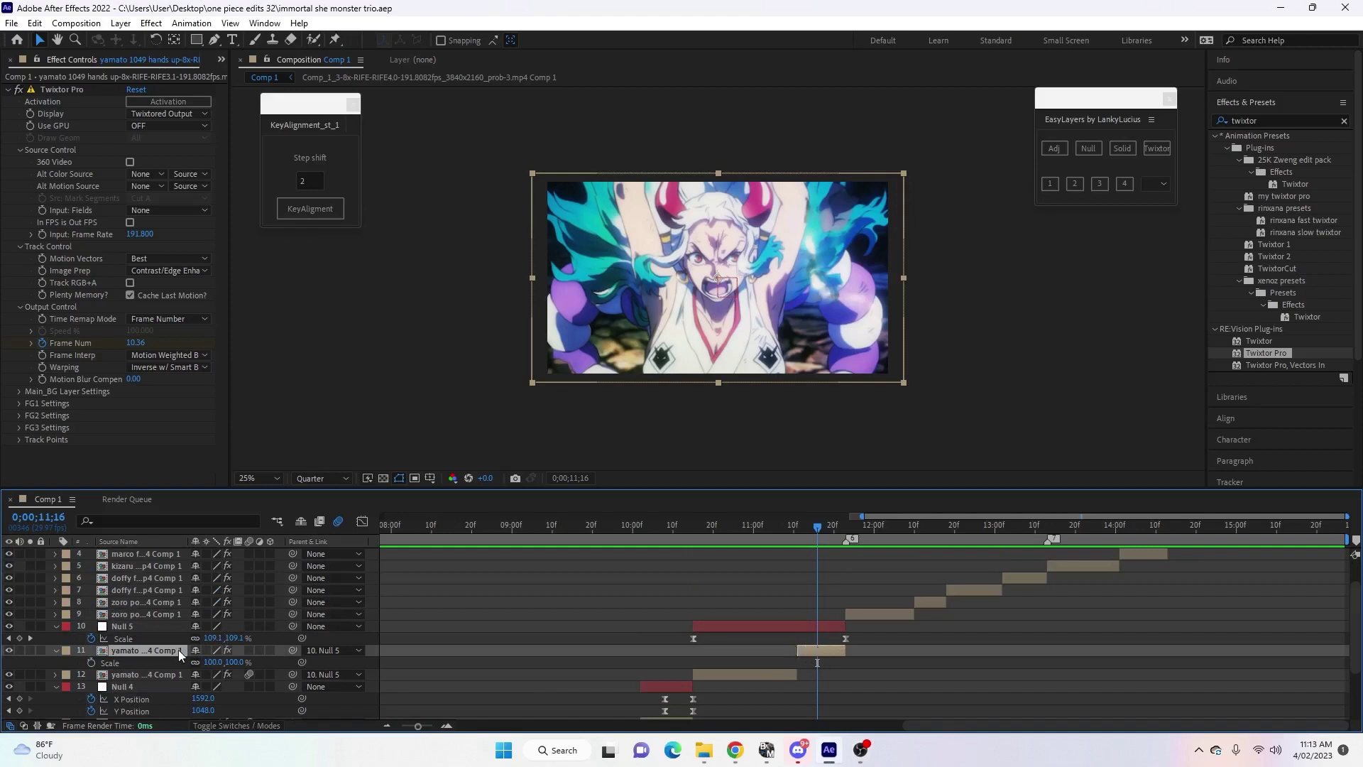
Review Null 5 and the short yamato duplicate parented to it, and play them back from 0;00;11;03.
click(152, 627)
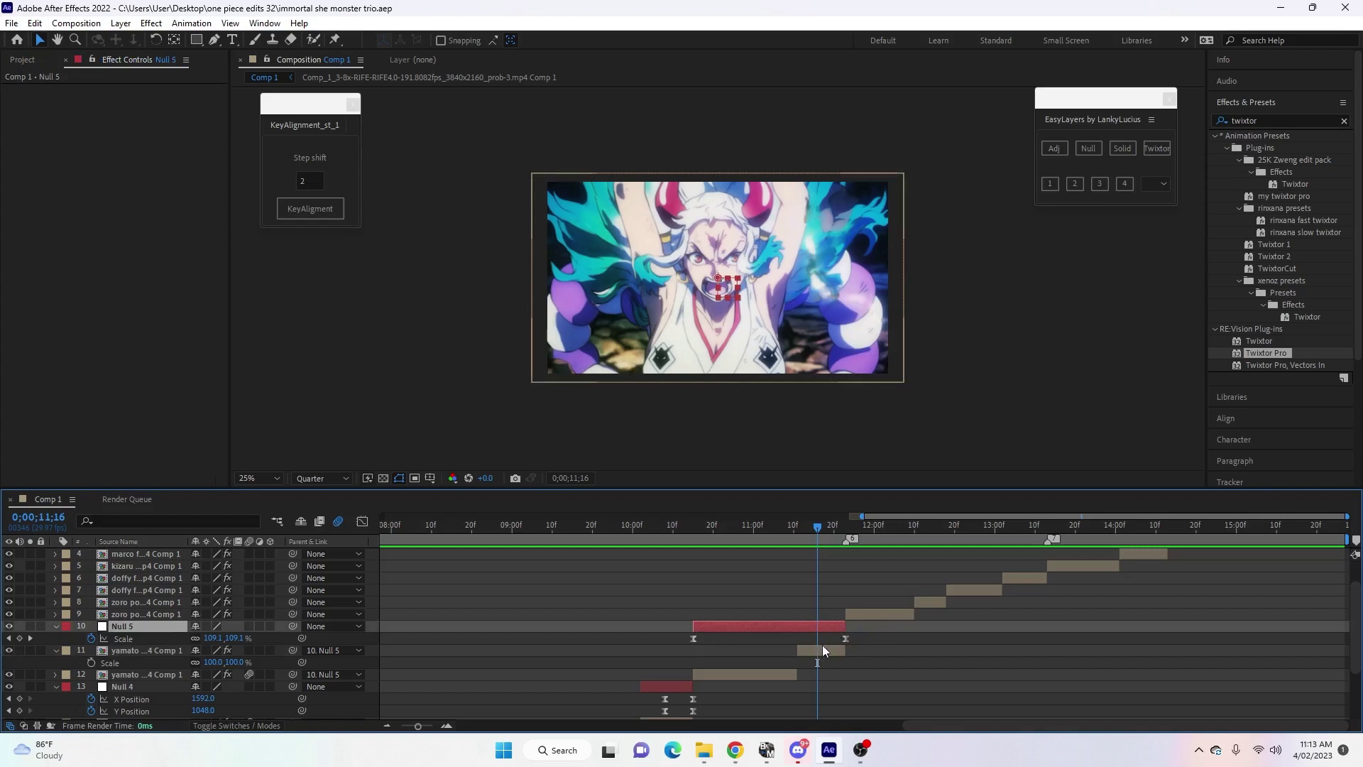
click(822, 646)
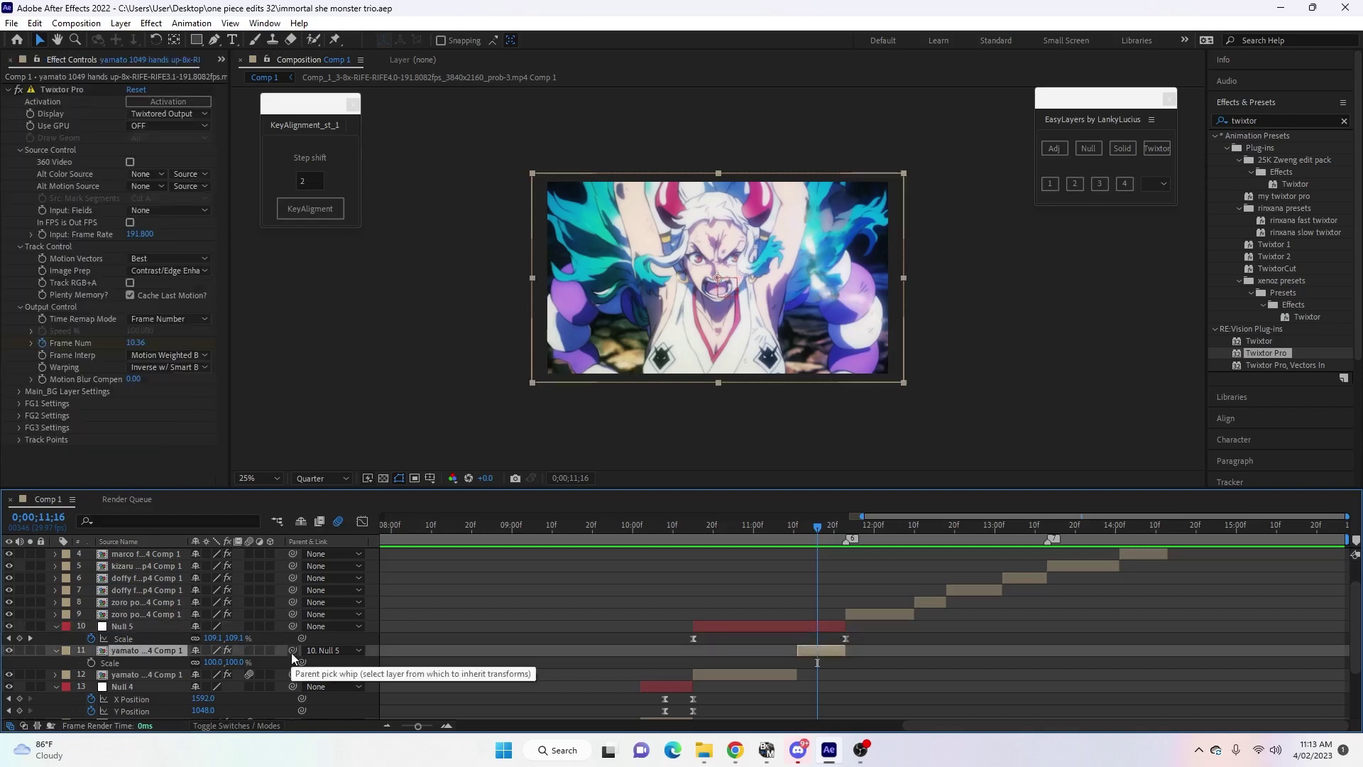
click(154, 624)
click(148, 653)
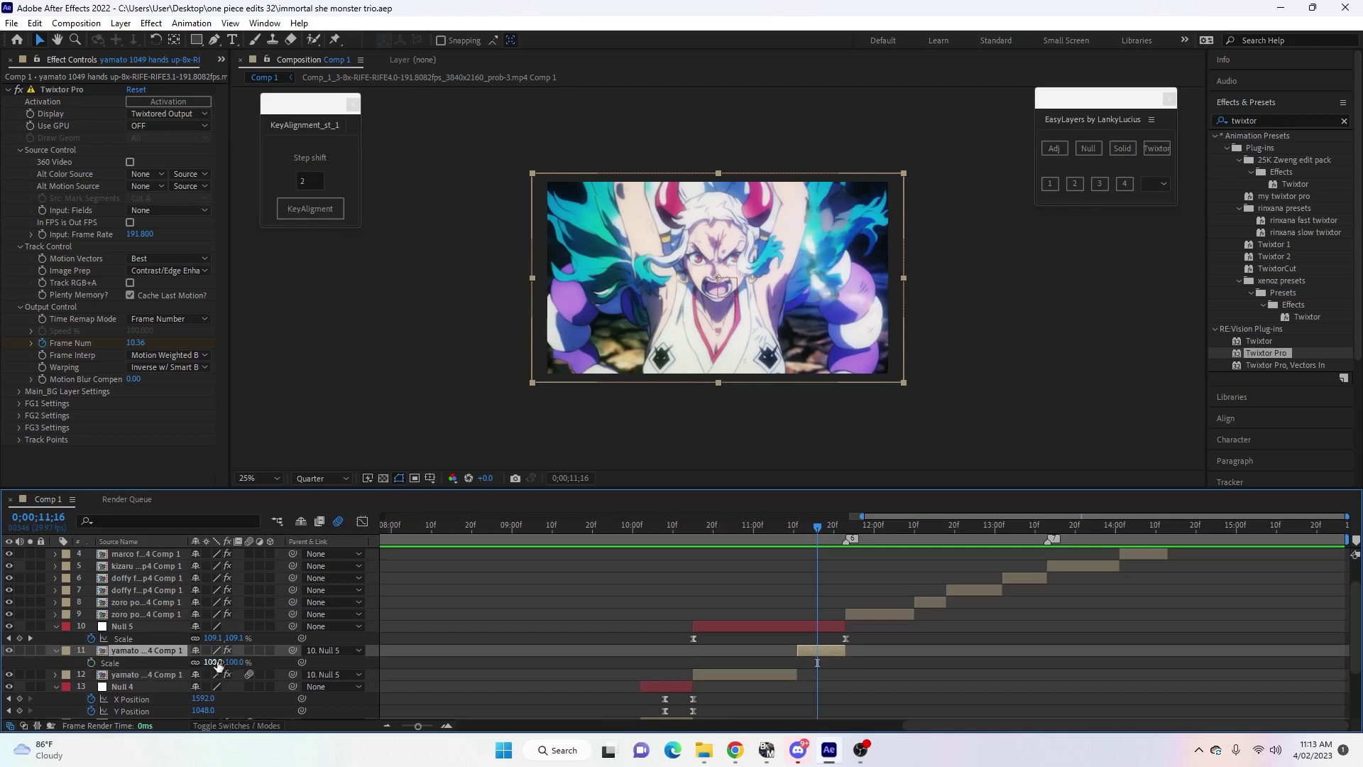
drag(816, 527, 765, 610)
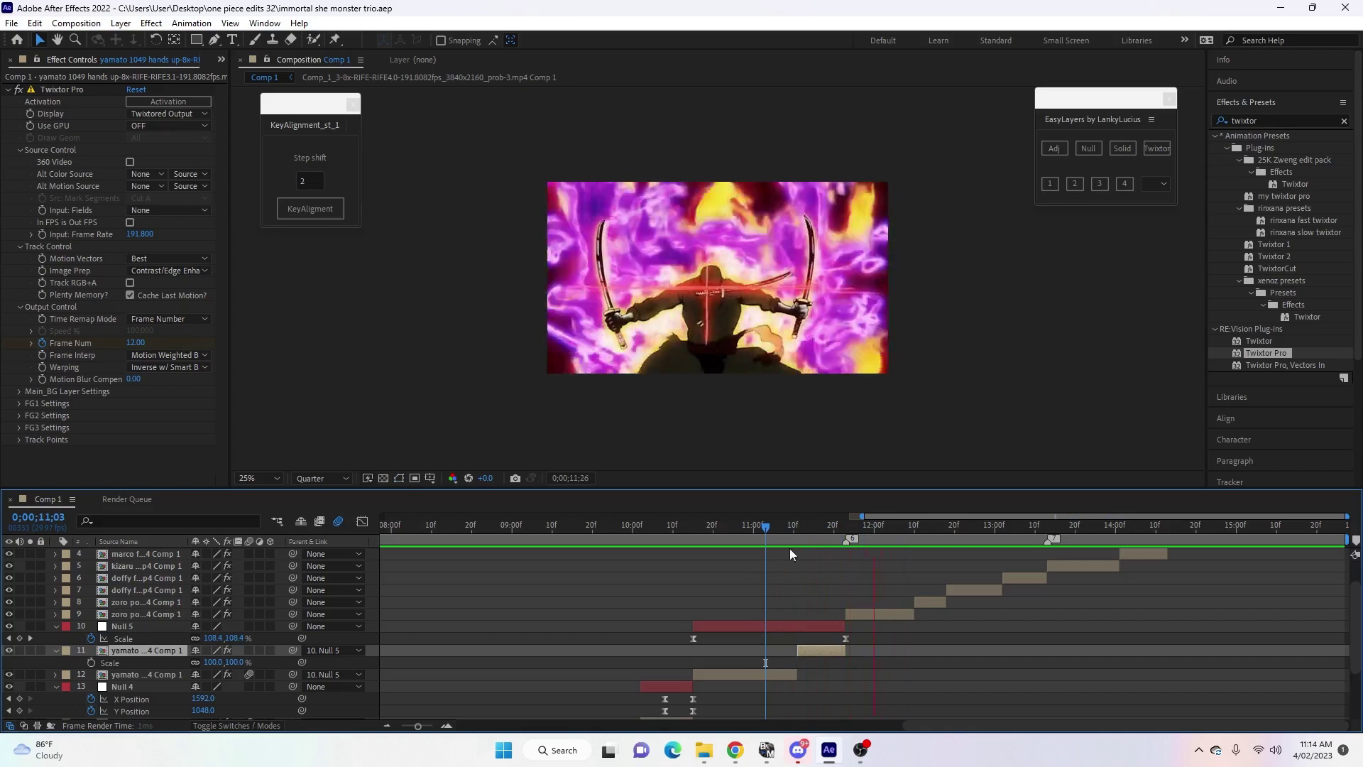
Play and scrub through the zoro, doffy and kizaru clips that follow the yamato transition.
drag(768, 527, 969, 603)
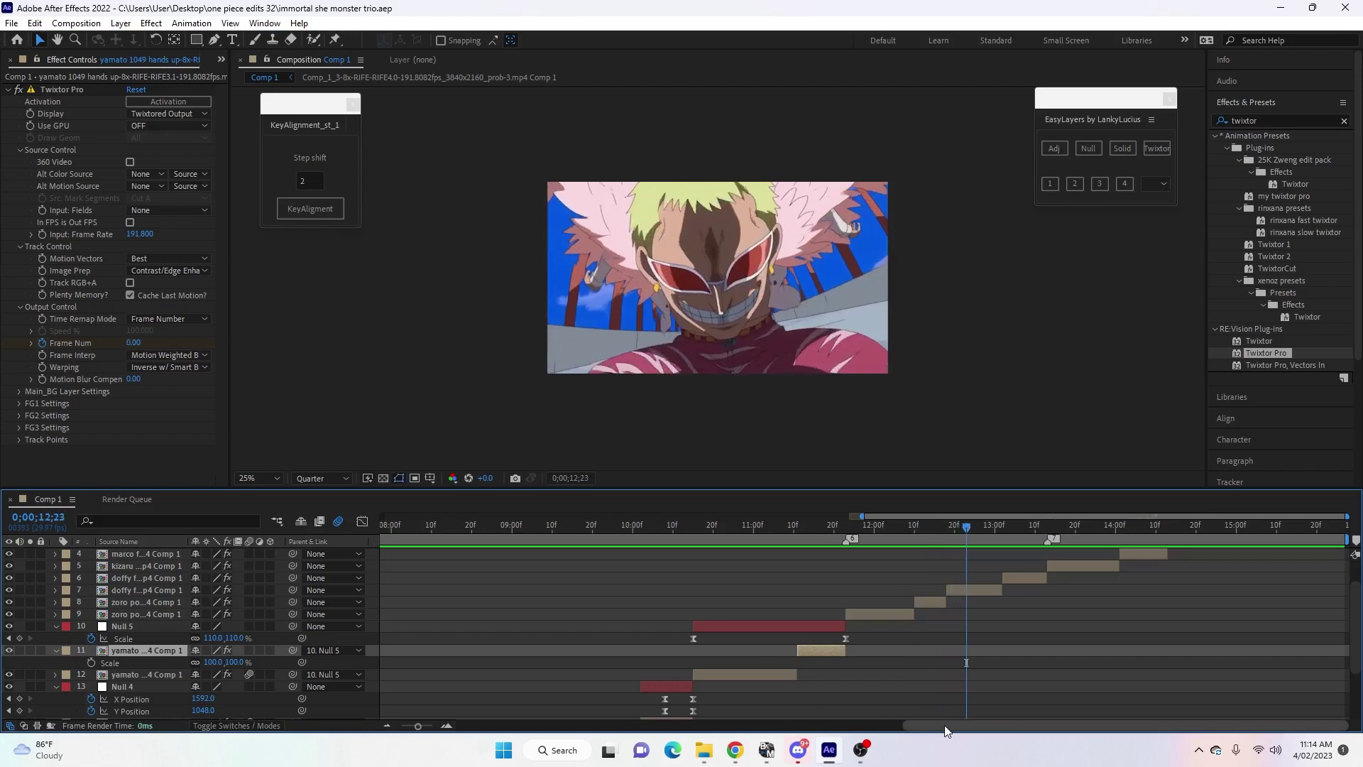
drag(963, 527, 877, 529)
scroll(923, 555, up, 3)
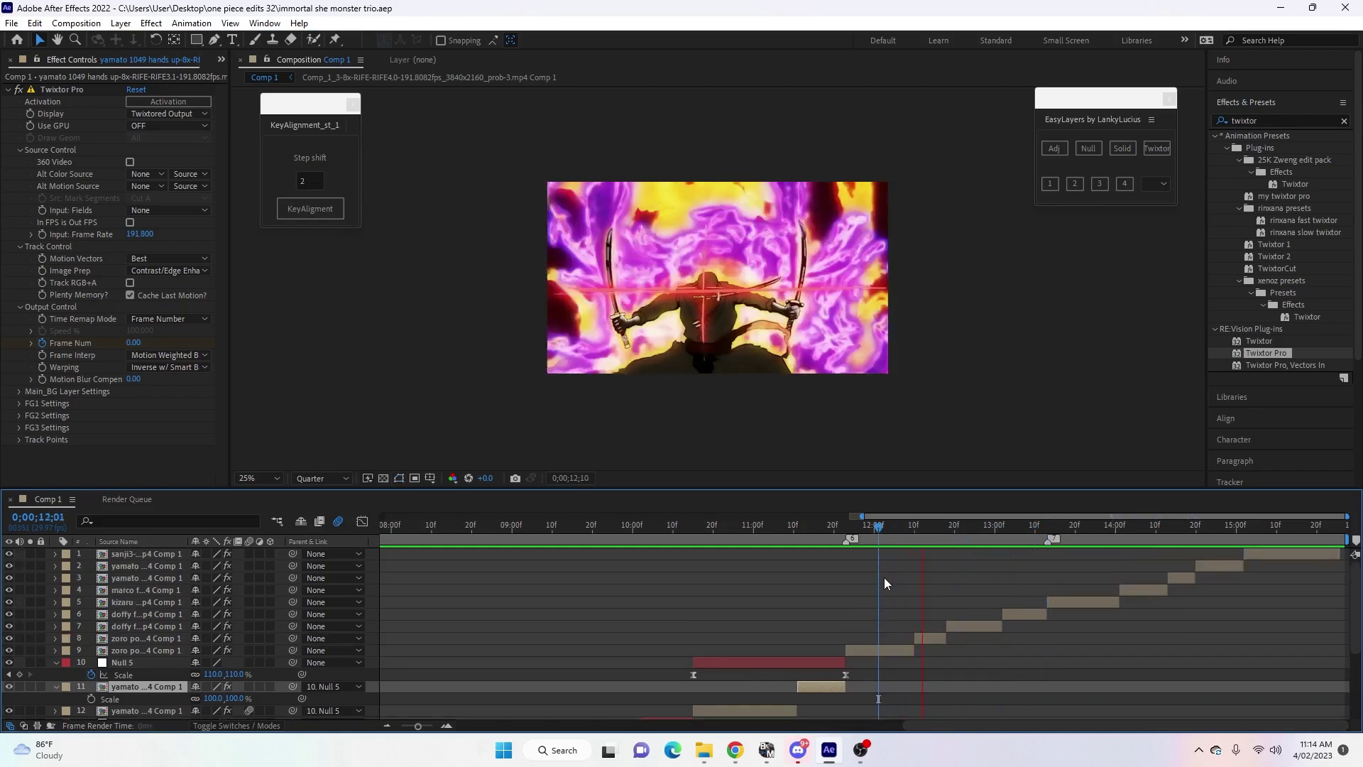
drag(888, 527, 878, 560)
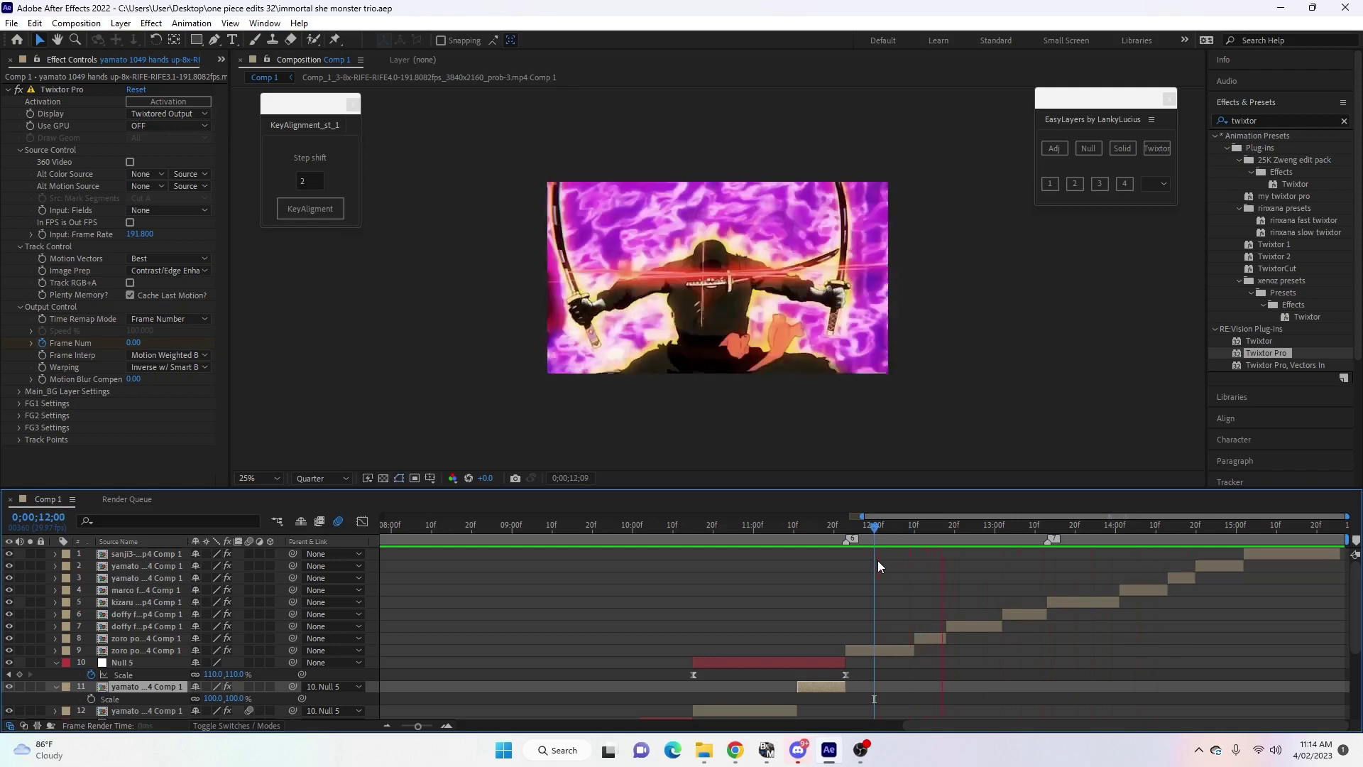
drag(874, 529, 1052, 575)
key(space)
drag(932, 590, 893, 636)
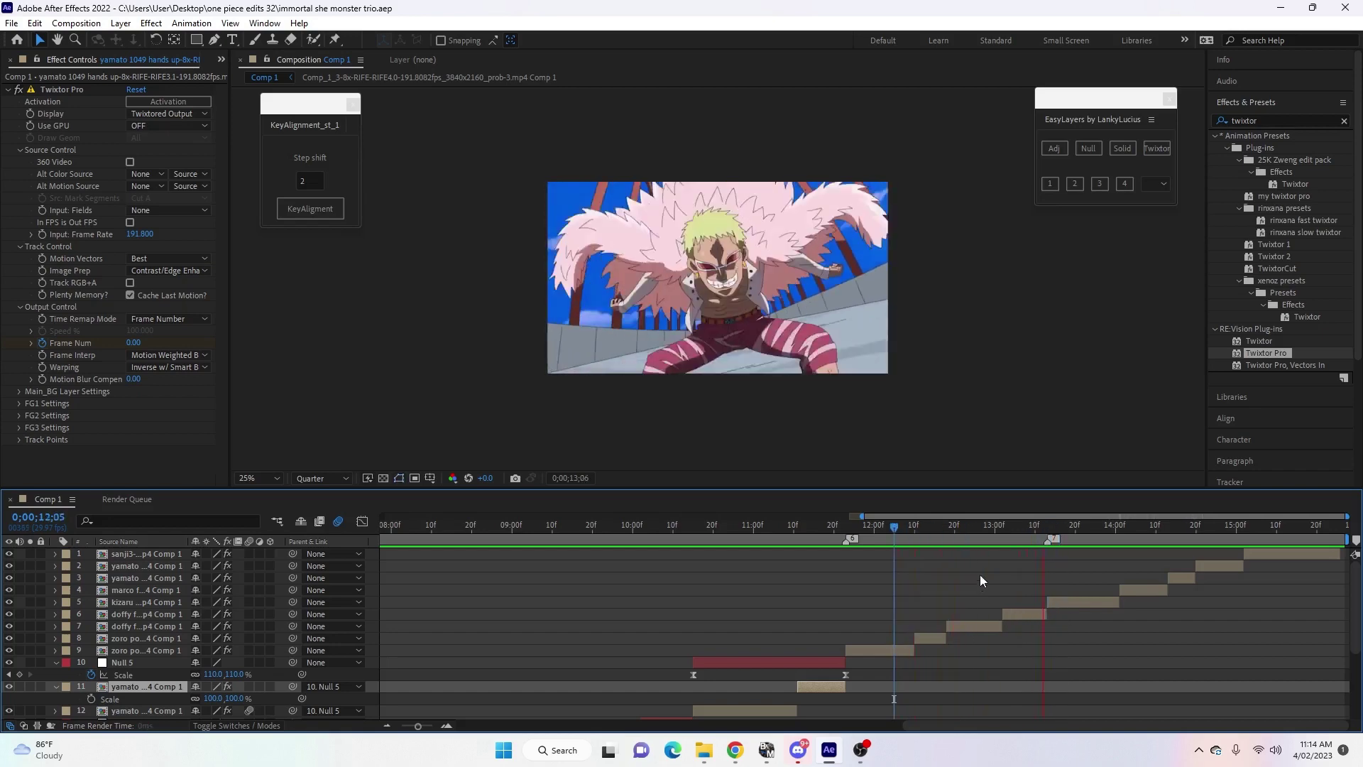
drag(1081, 530, 1091, 556)
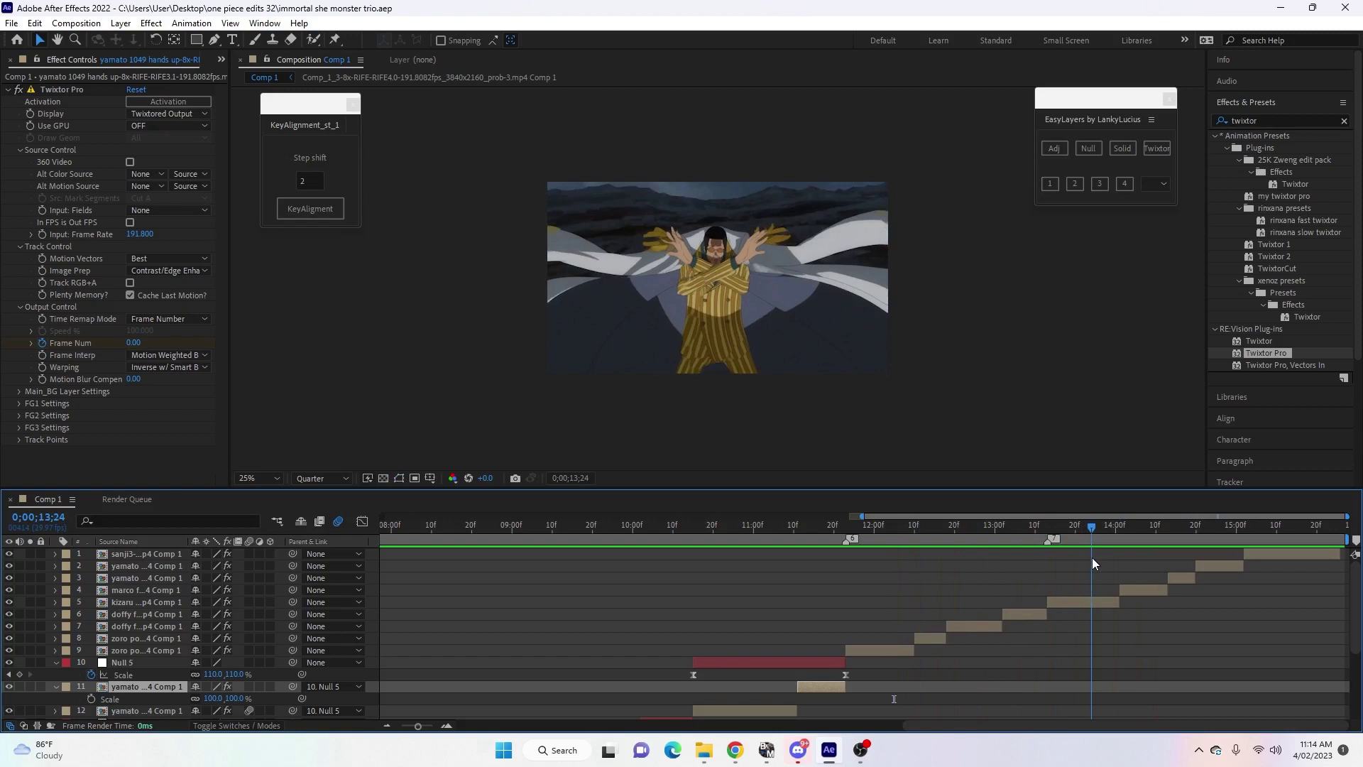
Add a controlling null to the kizaru clip and reveal the null's keyframed X and Y Position properties.
click(1094, 605)
drag(1093, 527, 1140, 538)
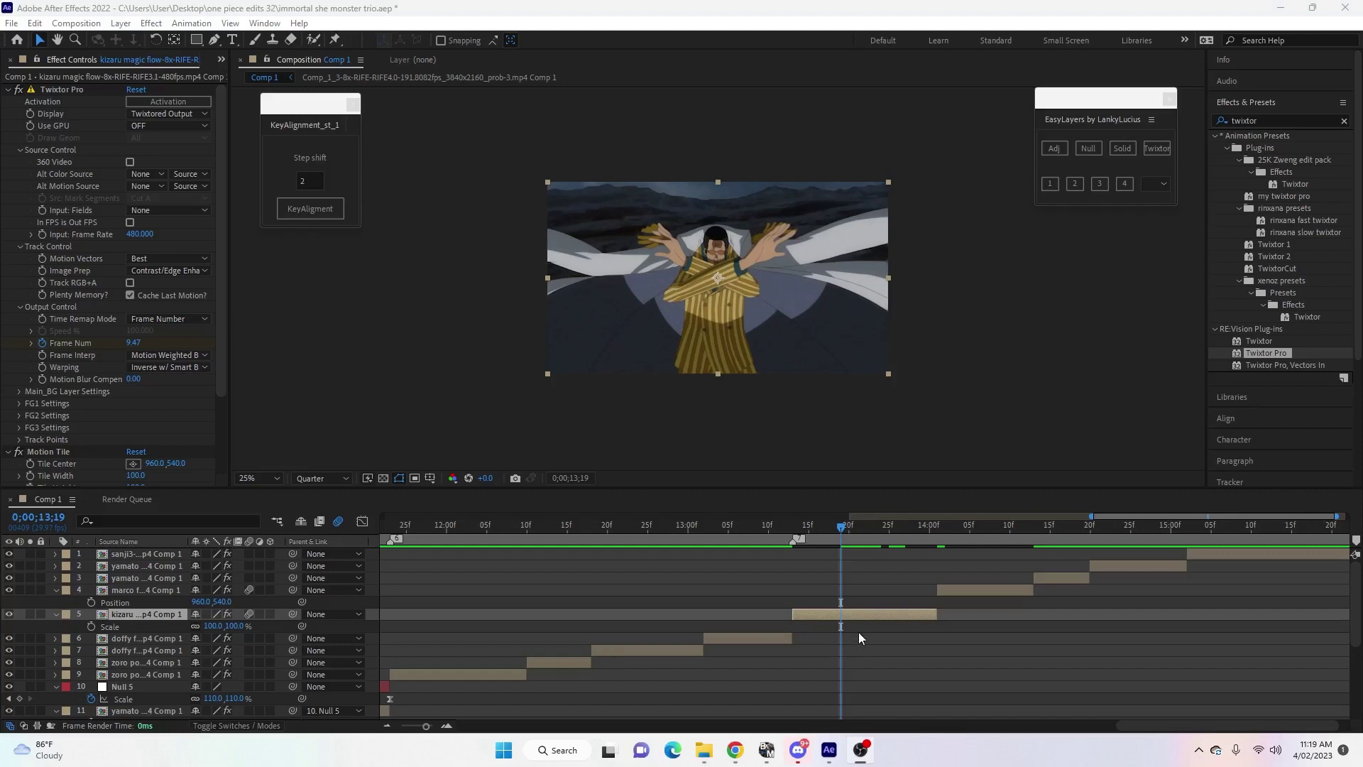
click(861, 623)
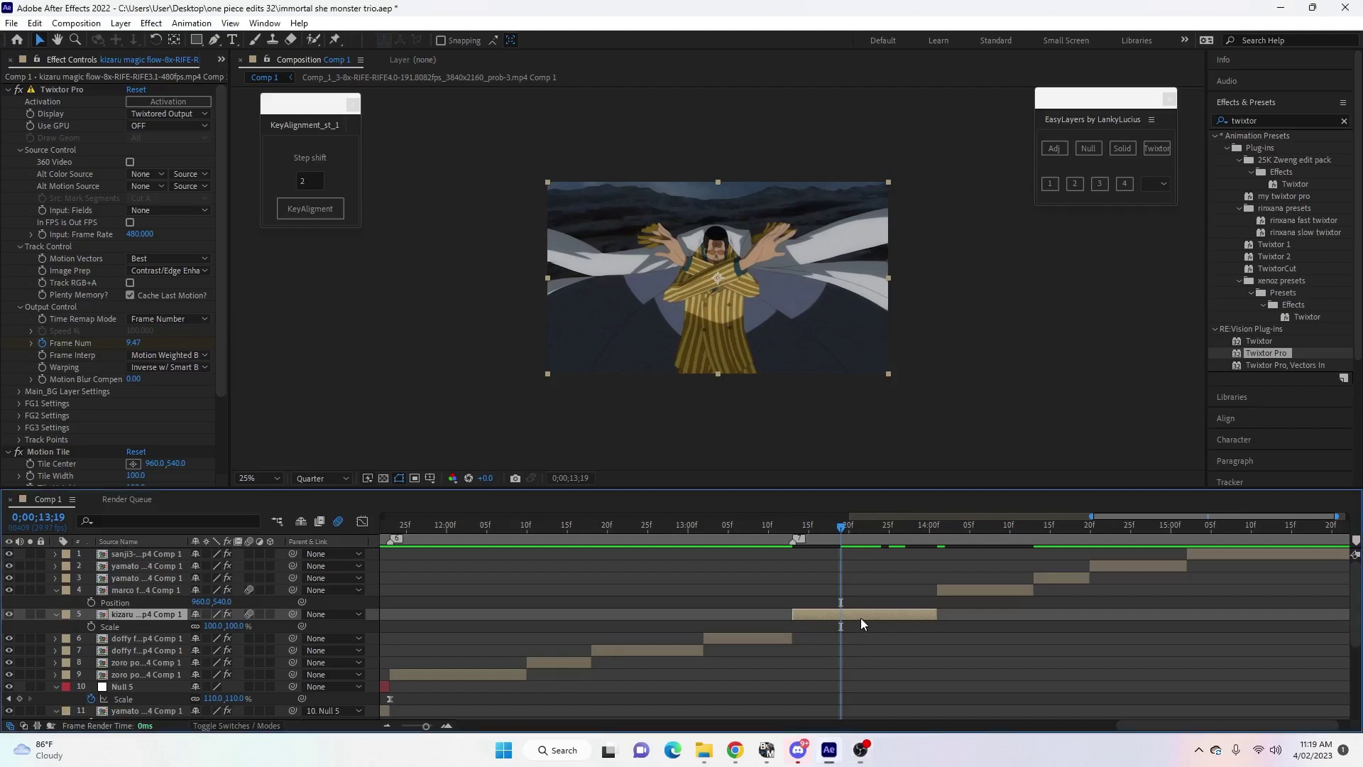
drag(838, 526, 872, 564)
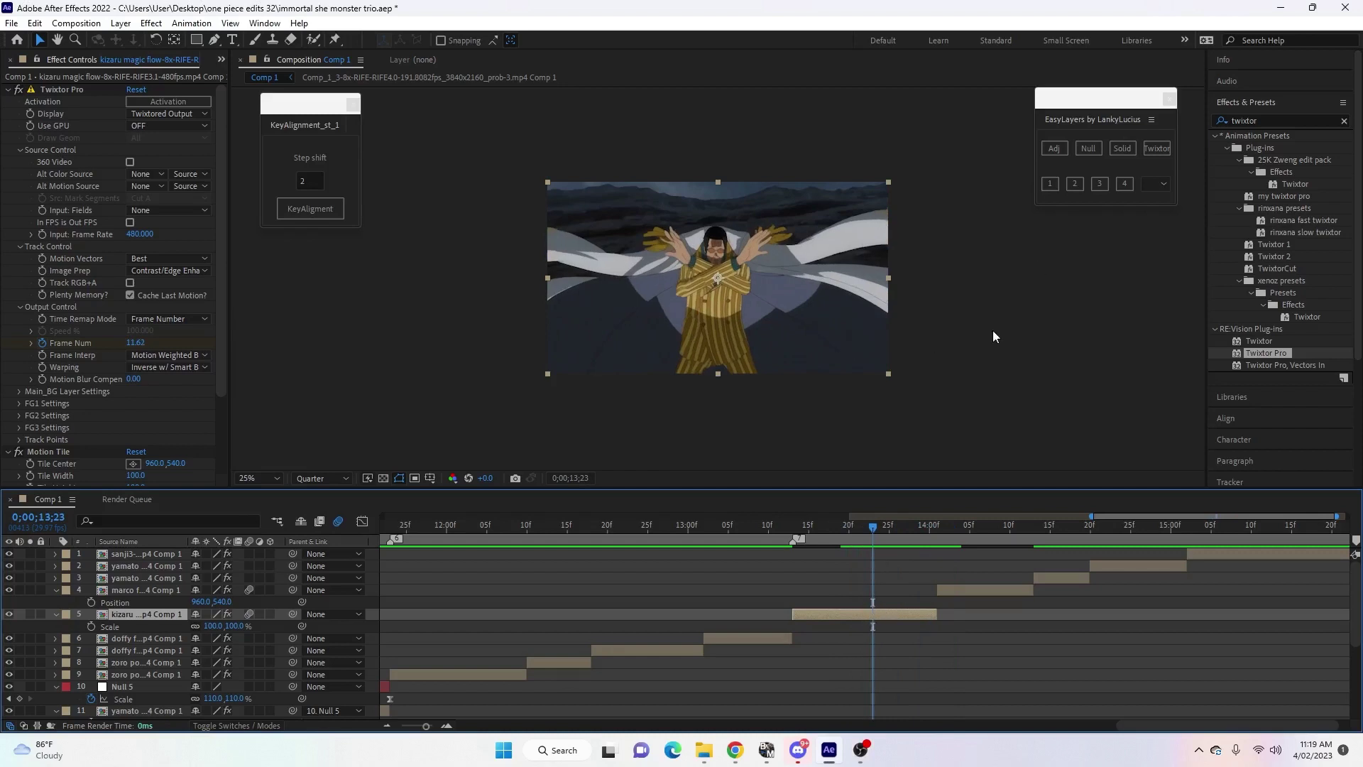
click(1089, 149)
drag(872, 530, 859, 535)
key(u)
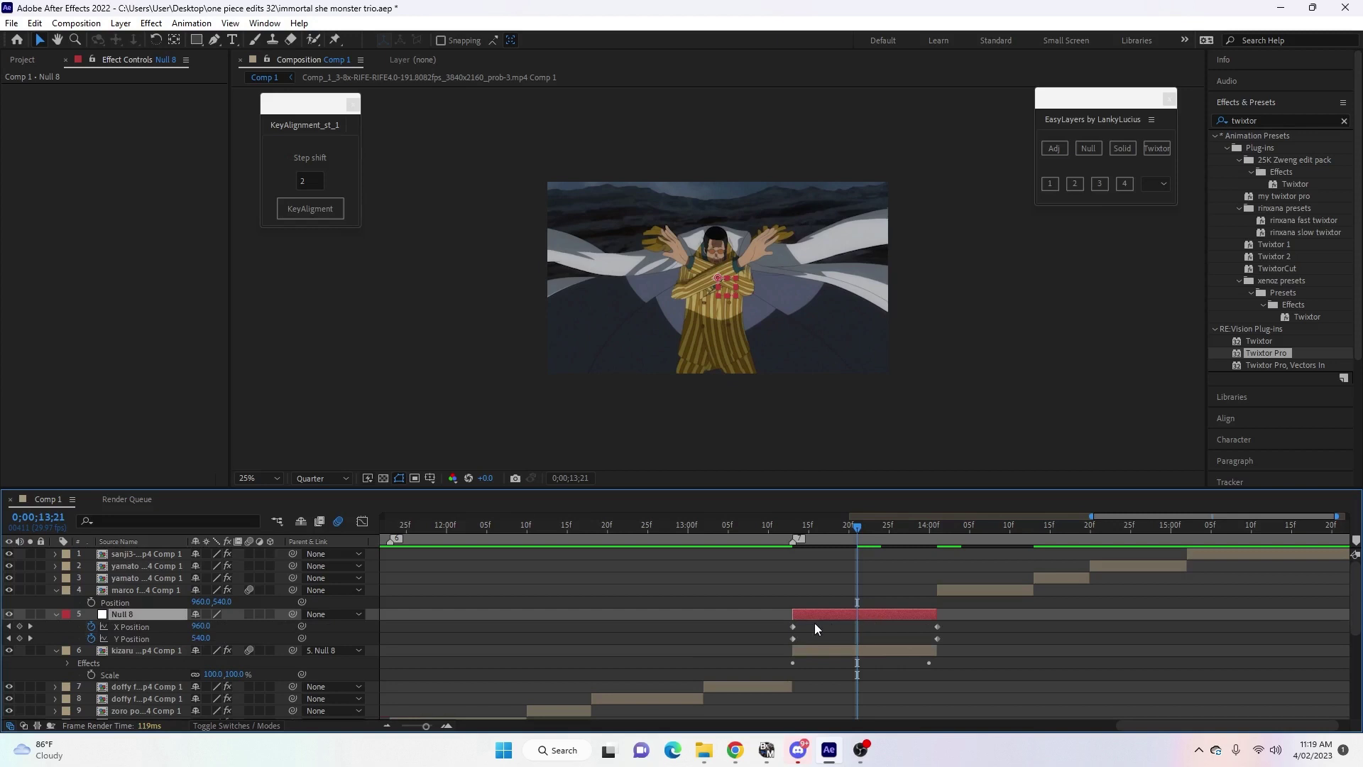
Start Null 8's position keyframes at 0;00;13;21 and set the ending position to about 1928, 1076, at the frame's lower-right corner.
drag(792, 627, 856, 636)
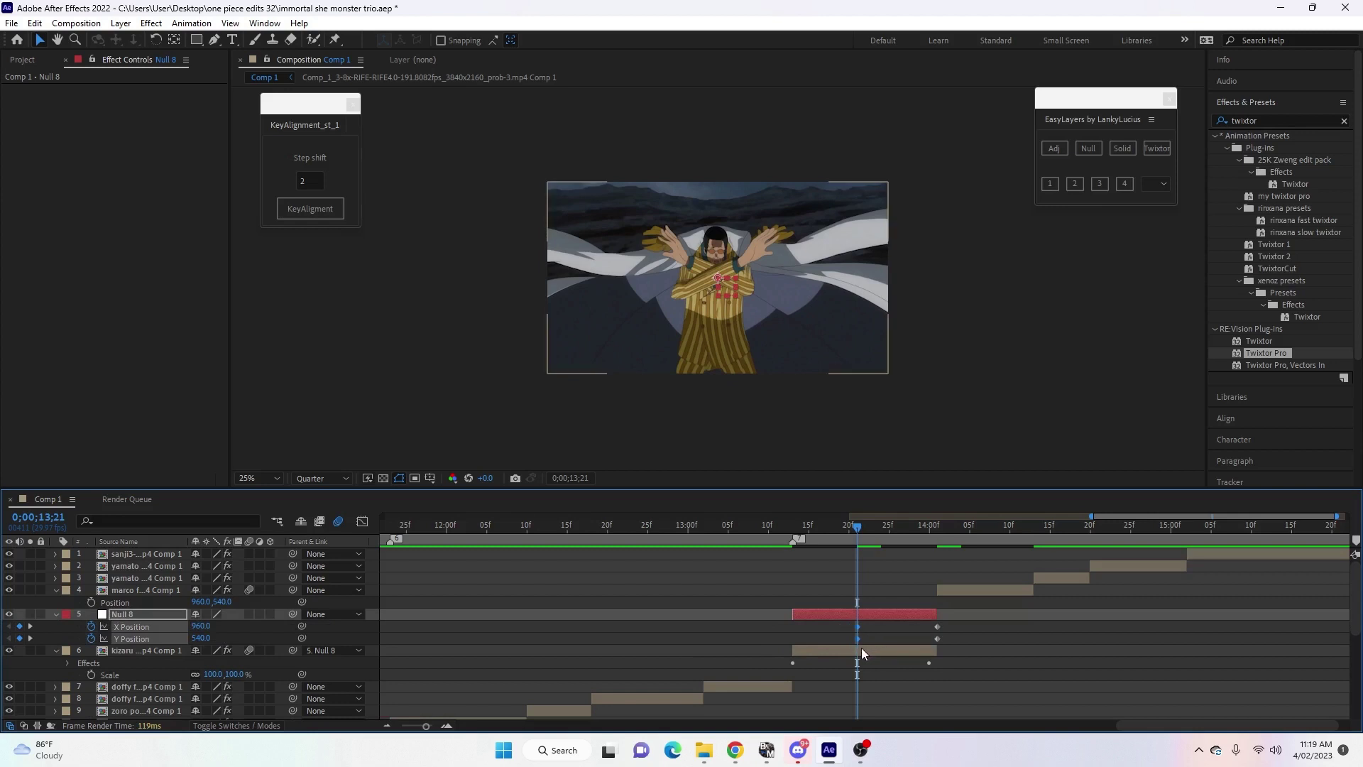
drag(858, 526, 927, 552)
drag(935, 629, 922, 626)
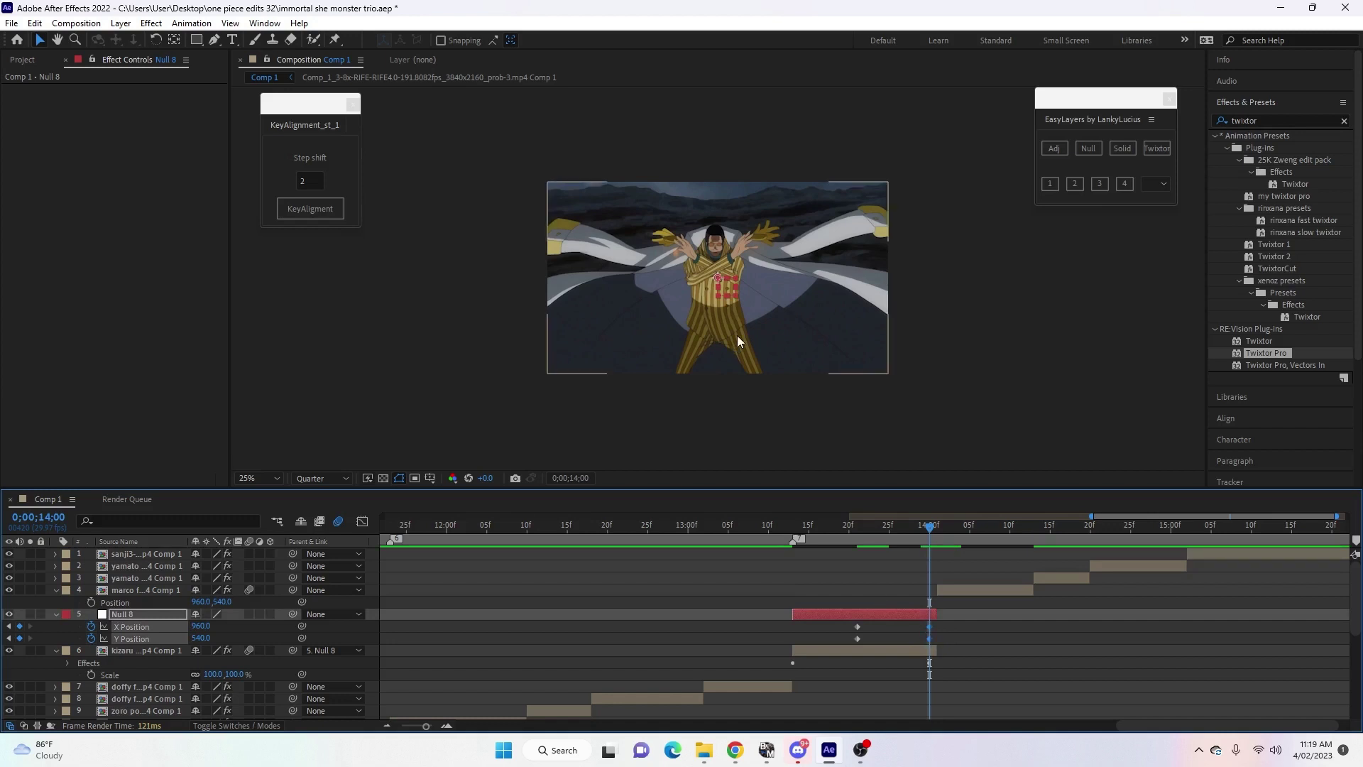
drag(724, 285, 893, 377)
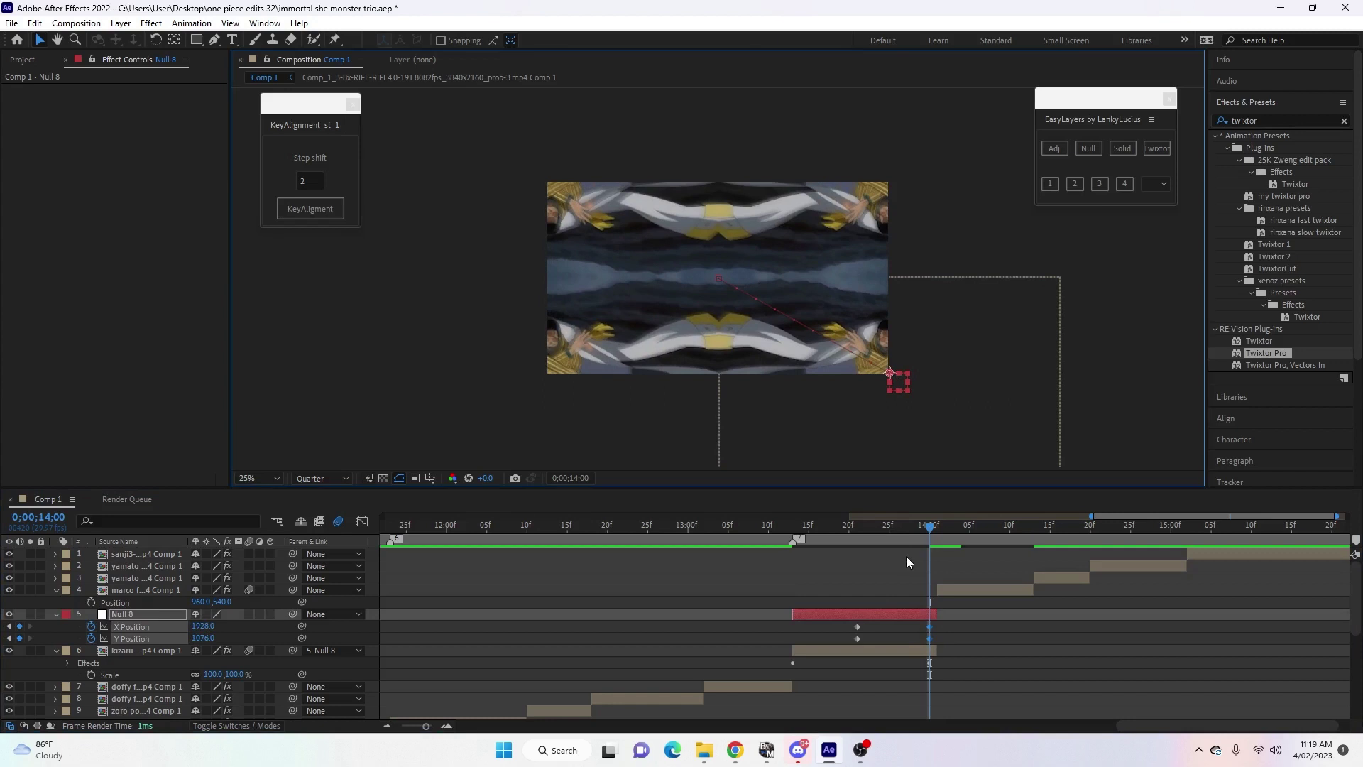
Easy-ease Null 8's position keyframes and reshape the X Position curve to stay flat and rise steeply at the end.
drag(845, 625, 938, 626)
key(F9)
click(362, 521)
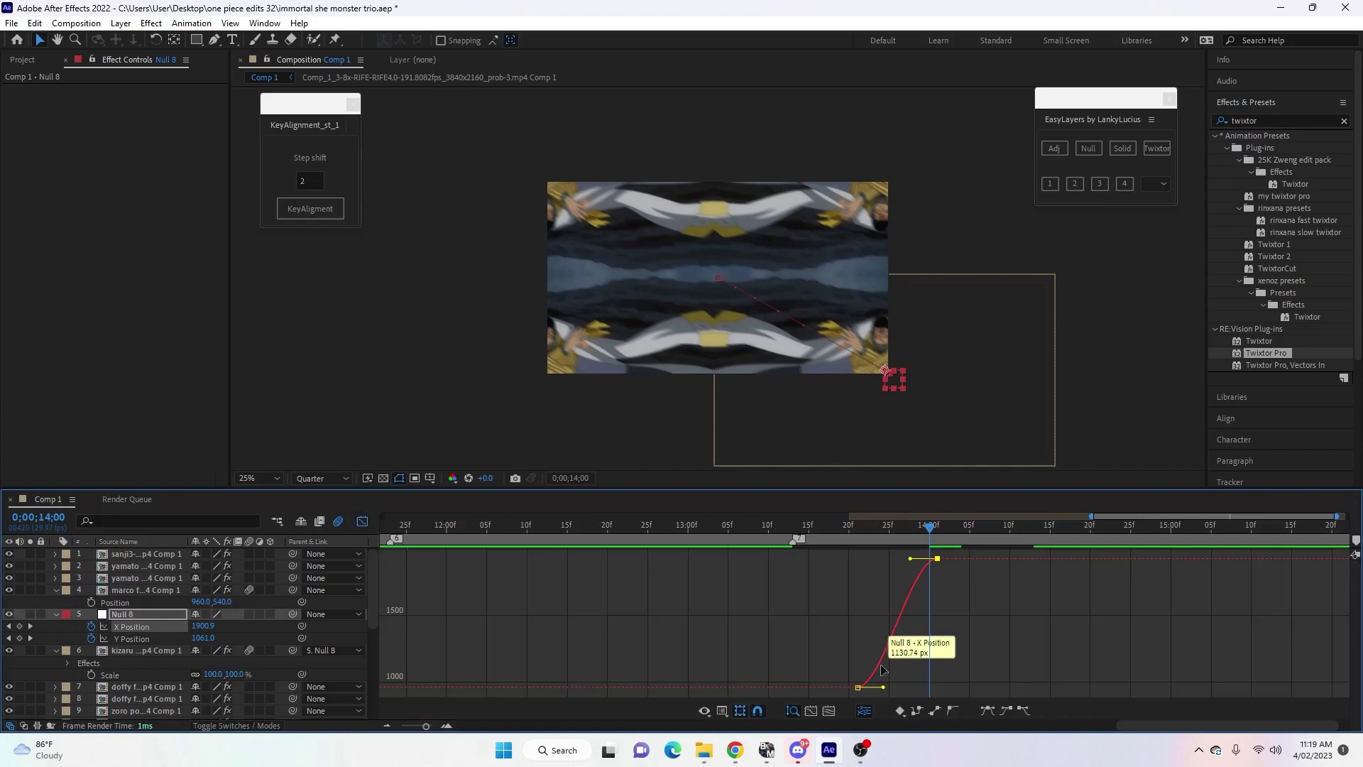
drag(915, 687, 919, 689)
drag(911, 553, 934, 688)
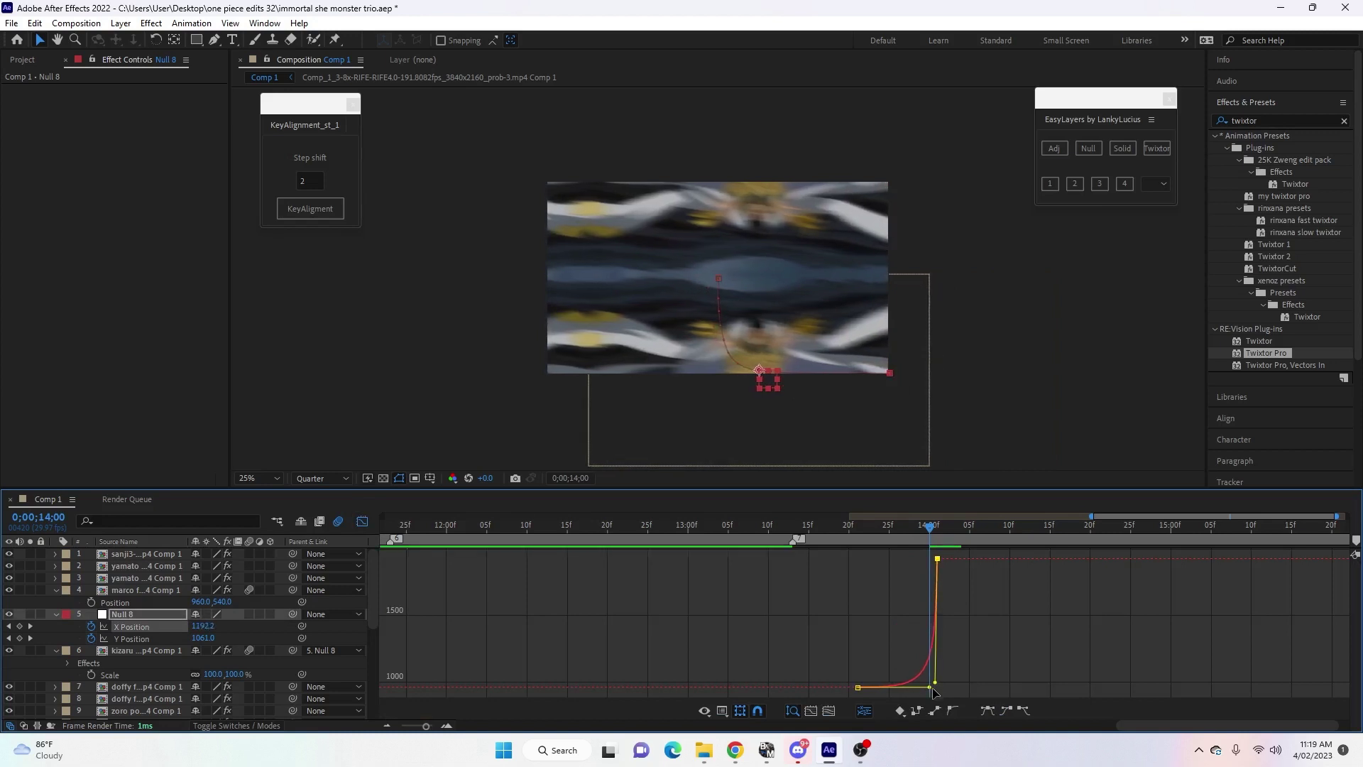
Reshape Null 8's Y Position curve to stay flat at first and rise steeply at the end.
click(140, 641)
click(858, 687)
drag(882, 687, 944, 686)
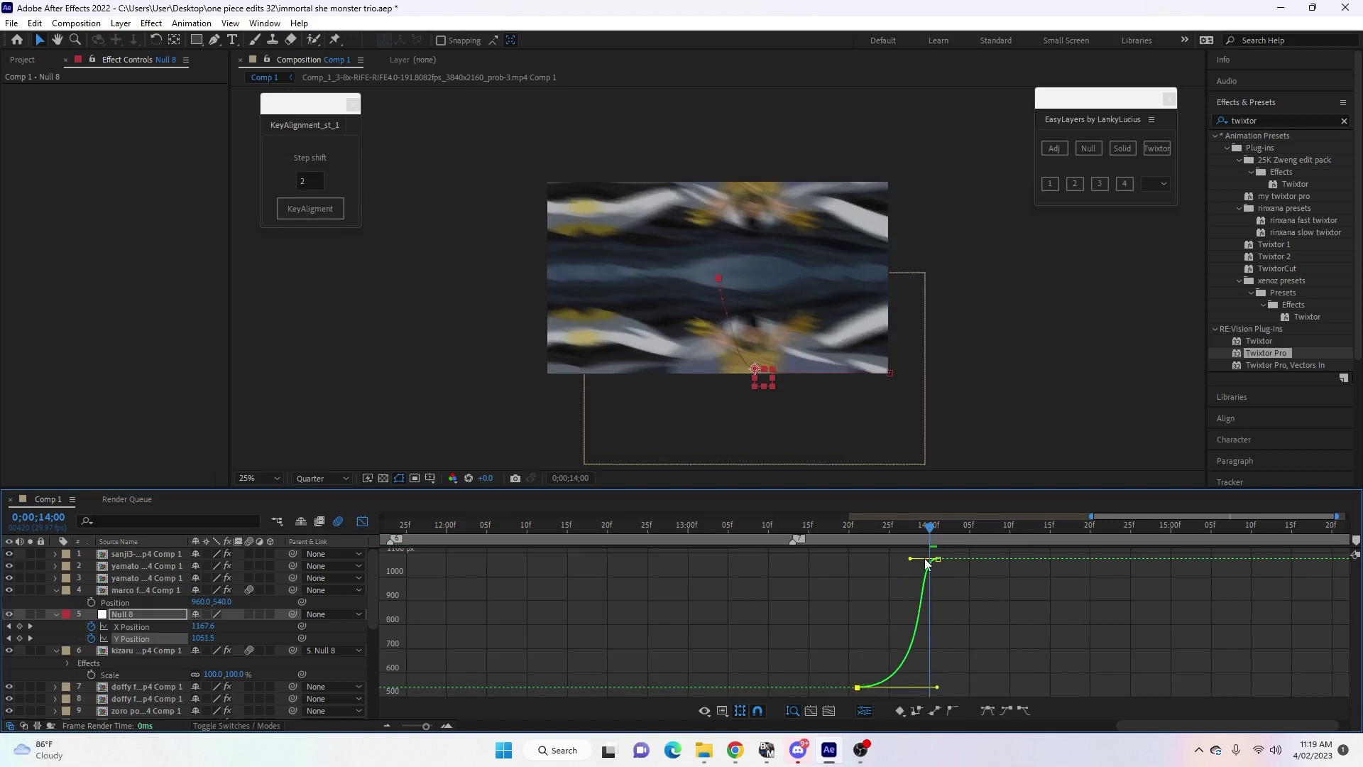
drag(910, 559, 951, 685)
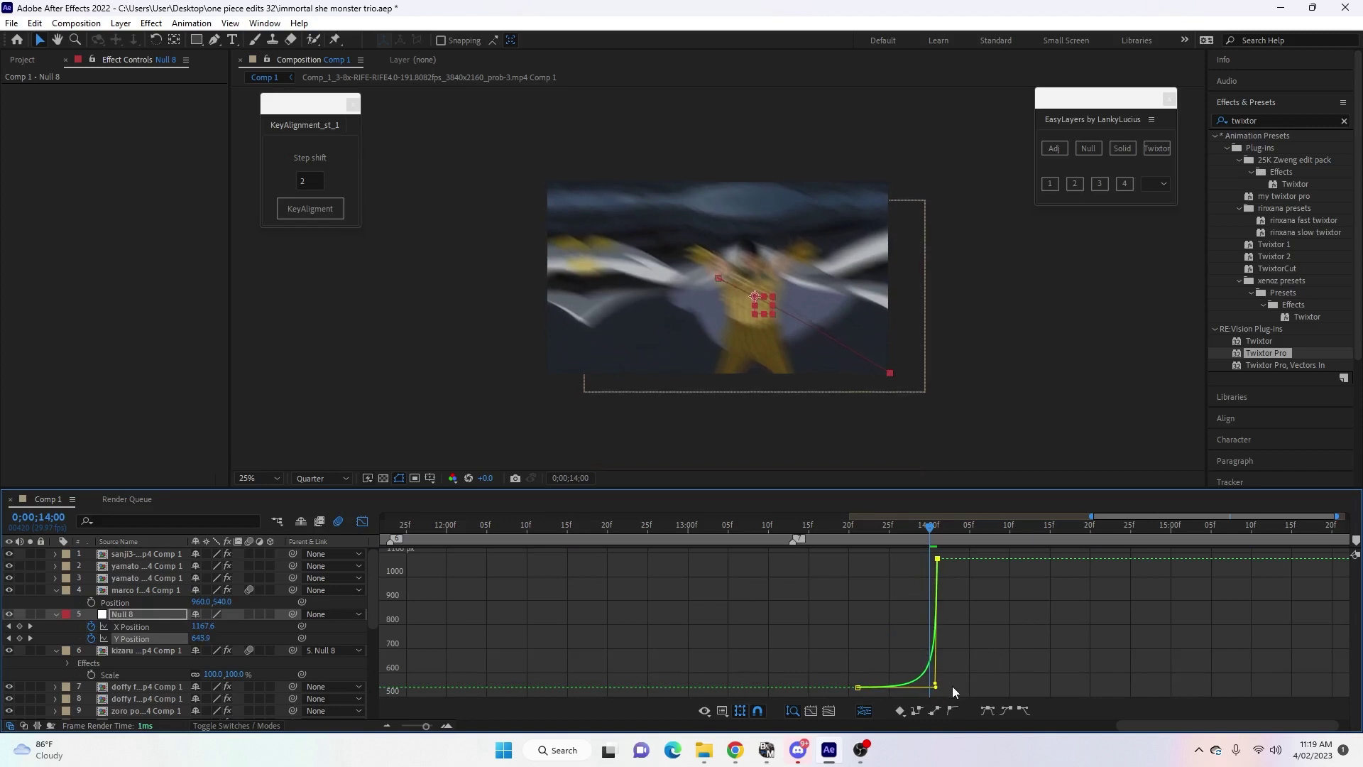
click(362, 521)
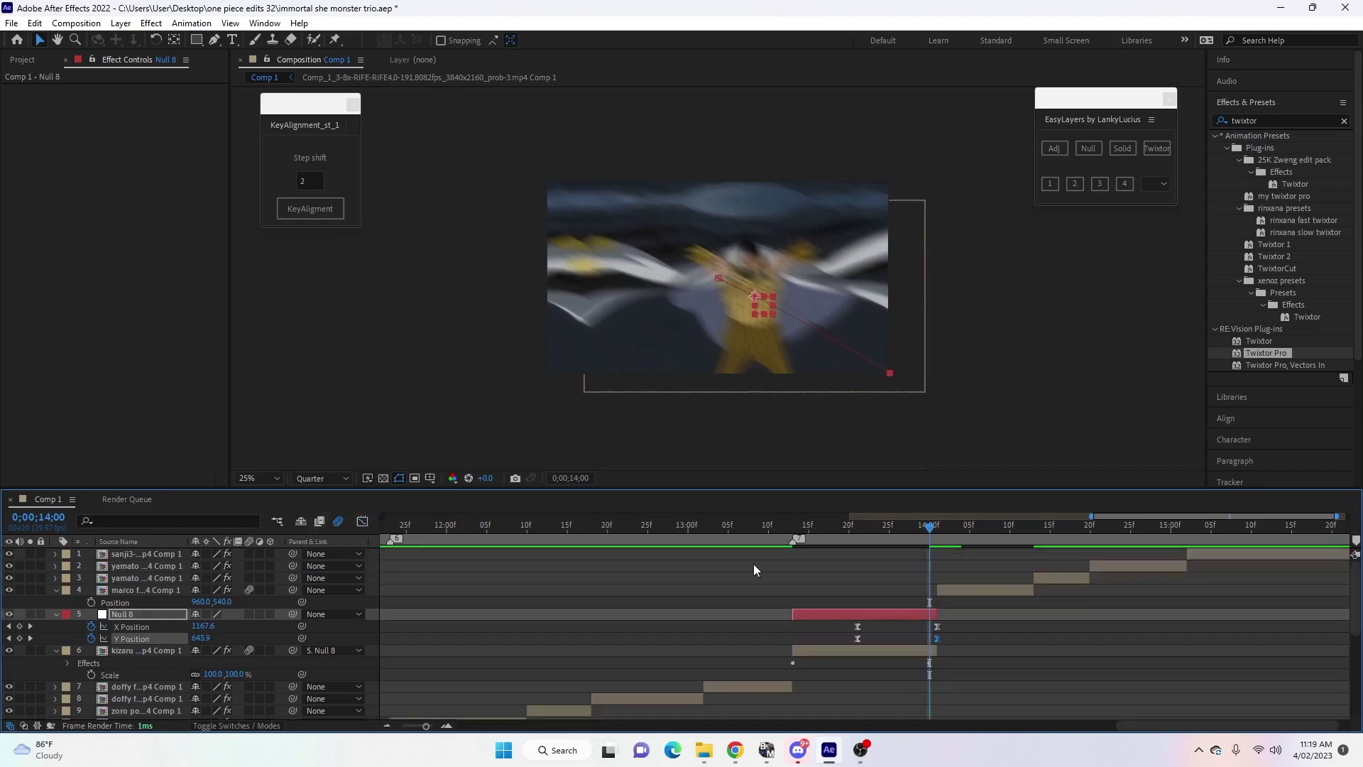
Move Null 8's first Scale keyframe to 0;00;13;21 and set the ending scale to 25%.
click(858, 531)
click(866, 615)
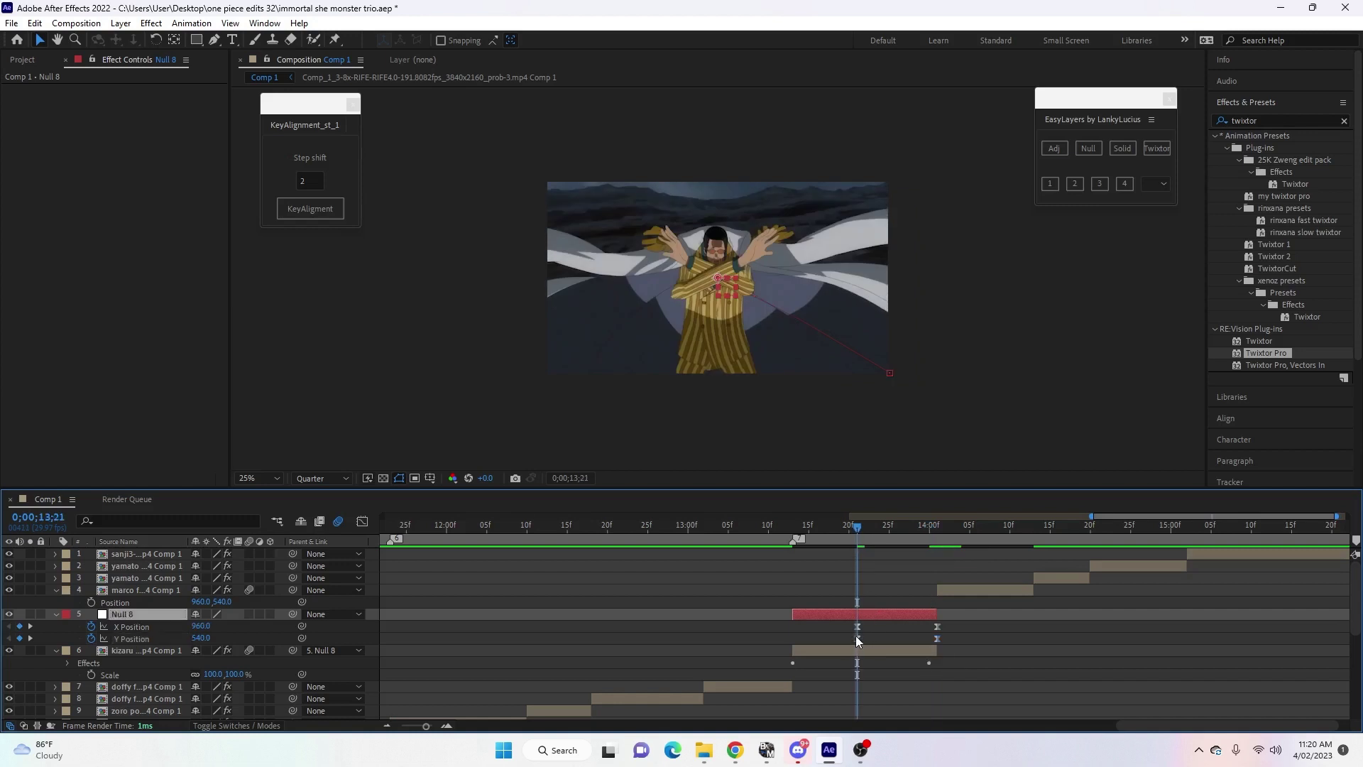
key(s)
drag(793, 626, 858, 628)
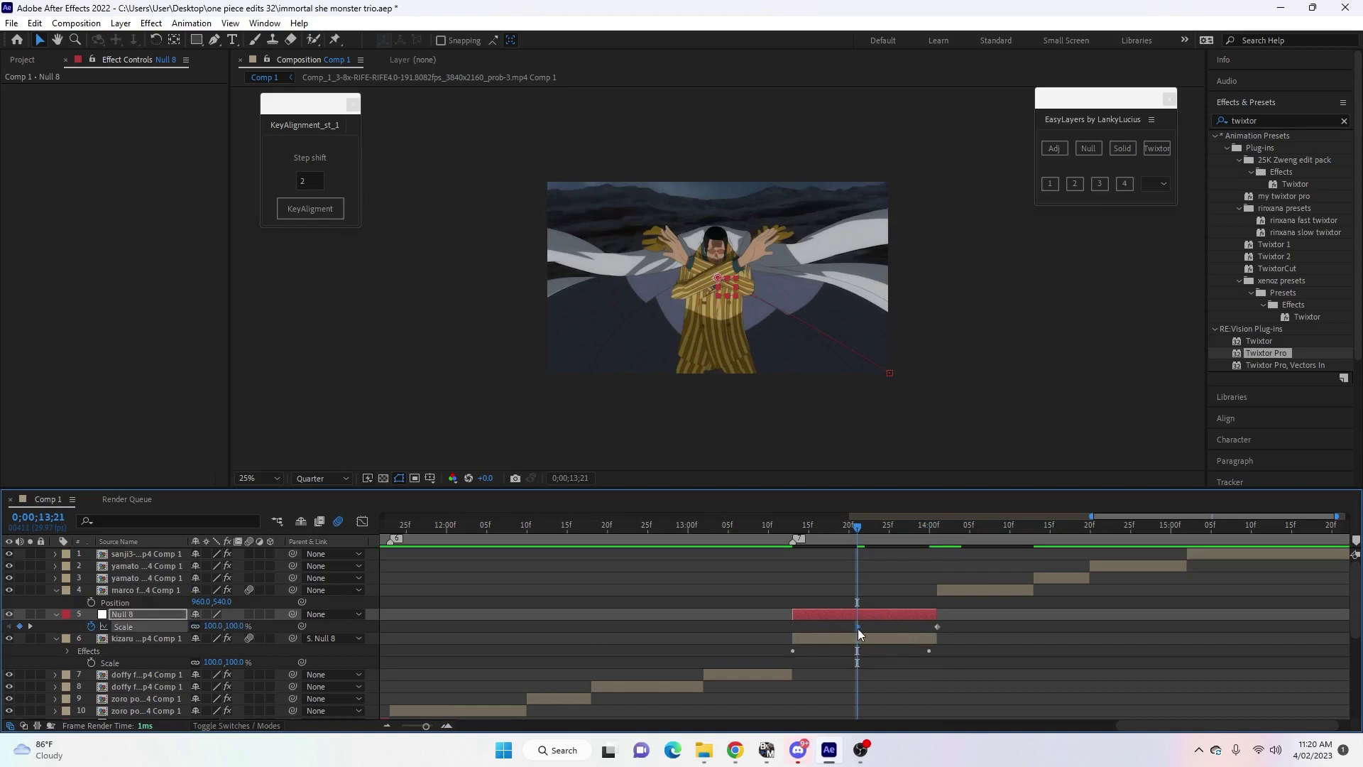
drag(920, 527, 930, 542)
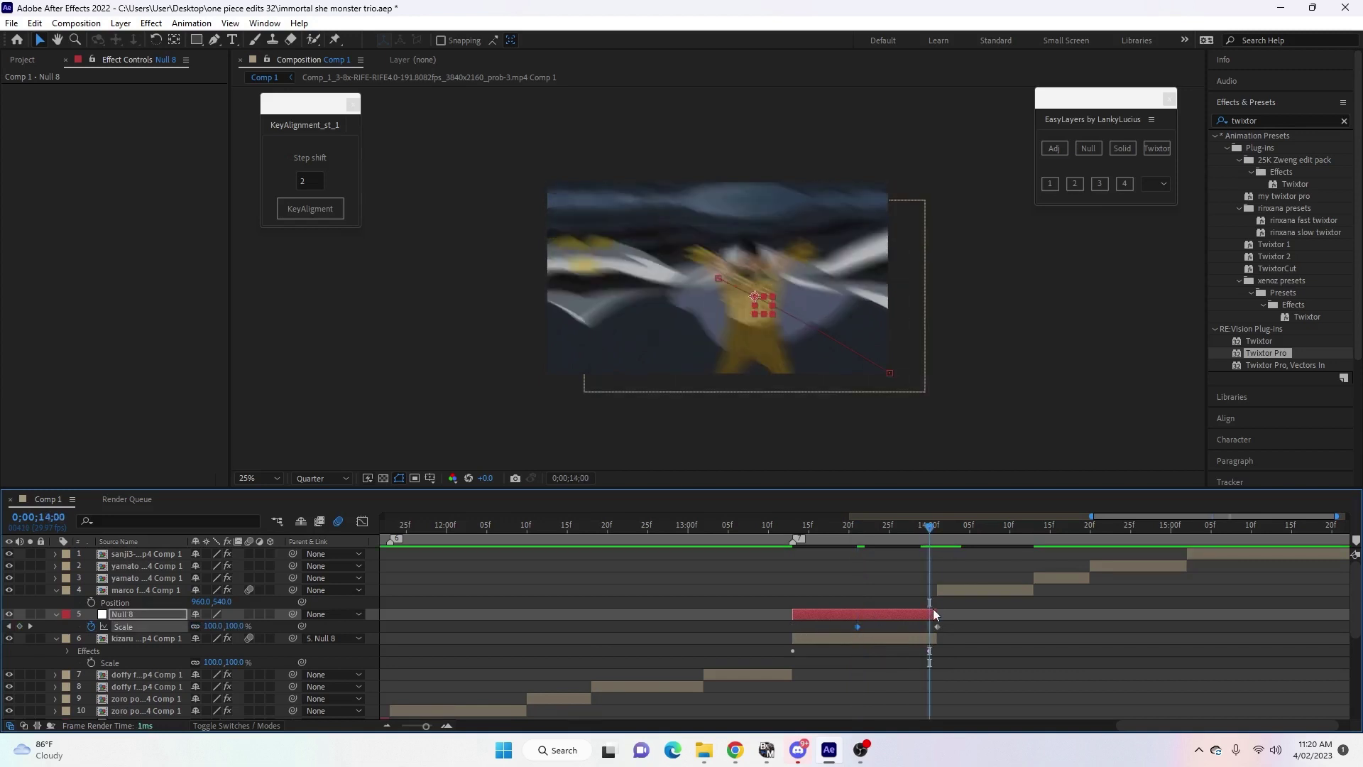
click(213, 626)
text(25)
key(Return)
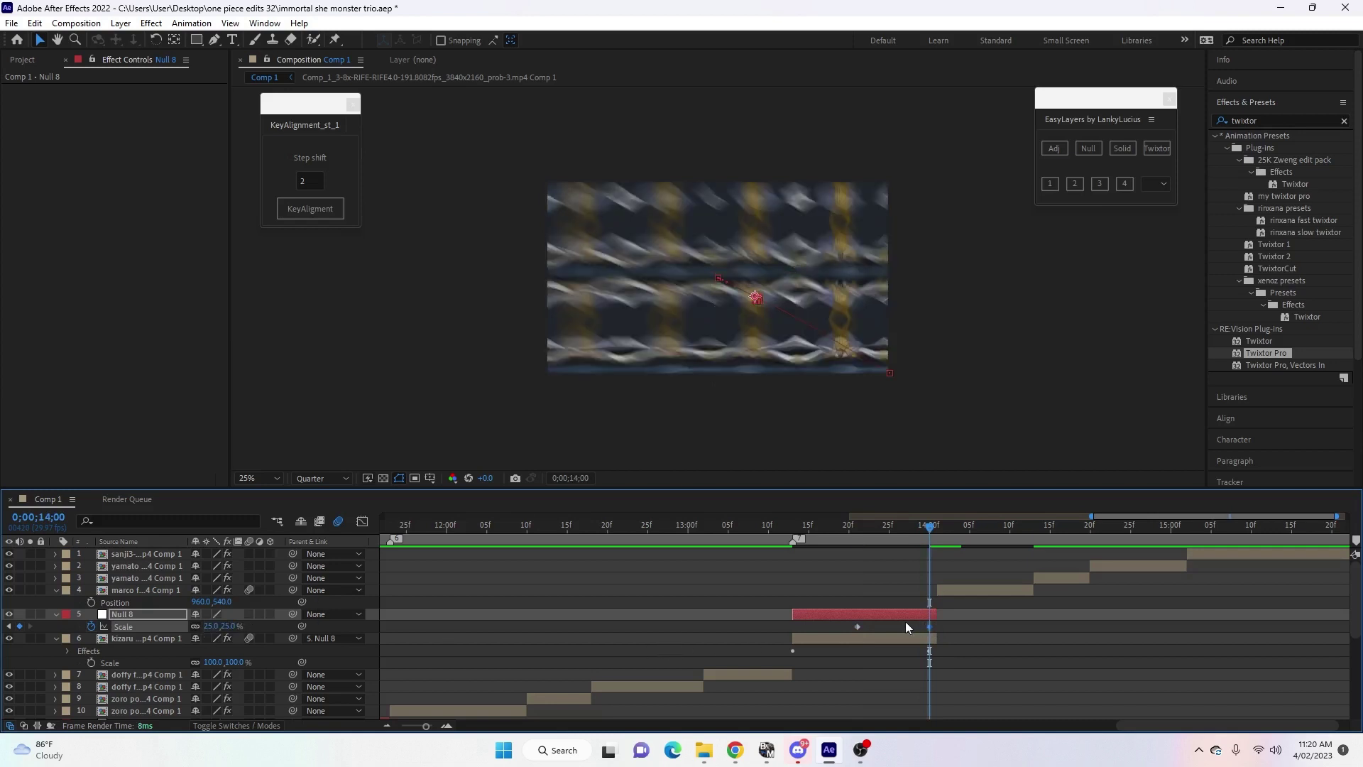
Easy-ease Null 8's Scale keyframes and reshape the curve to hold level and drop steeply at the end.
drag(844, 624, 936, 627)
key(F9)
click(915, 627)
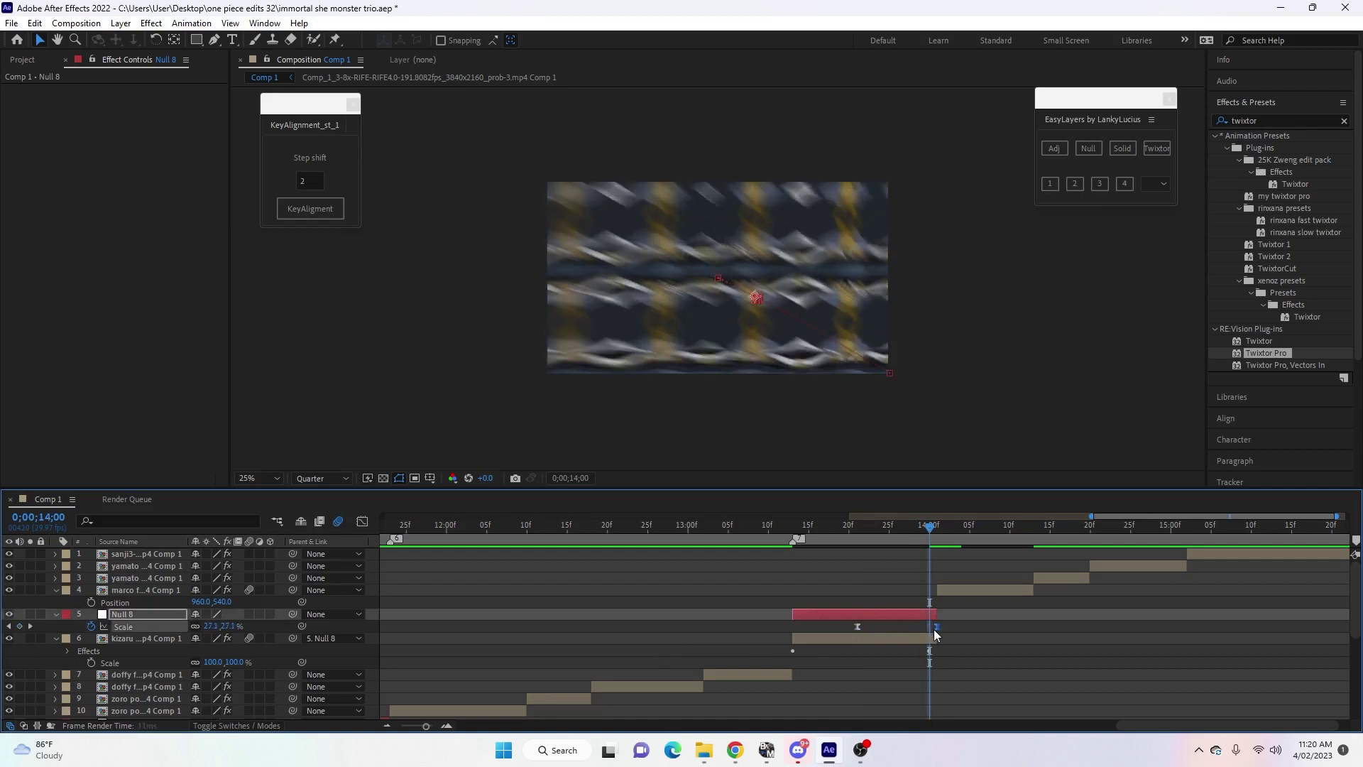
click(362, 521)
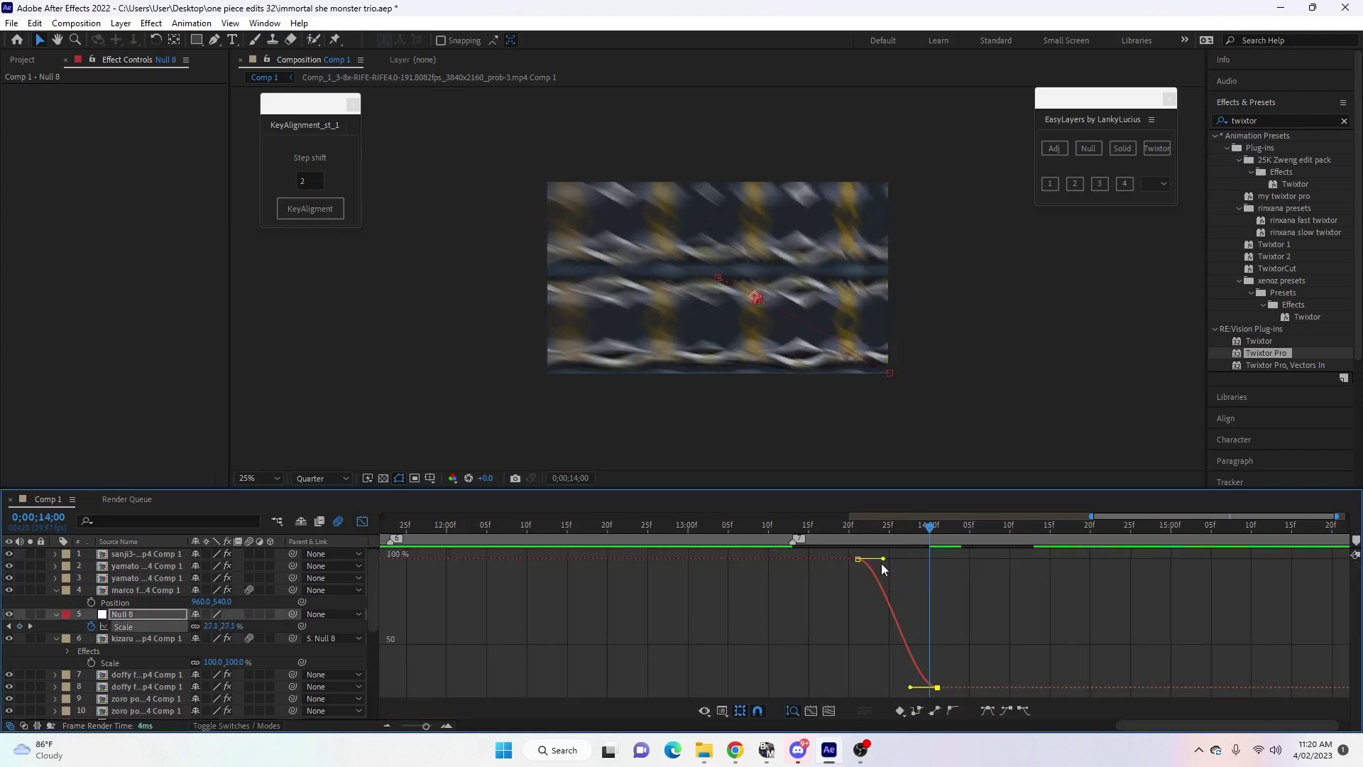
drag(883, 559, 934, 559)
drag(911, 687, 936, 562)
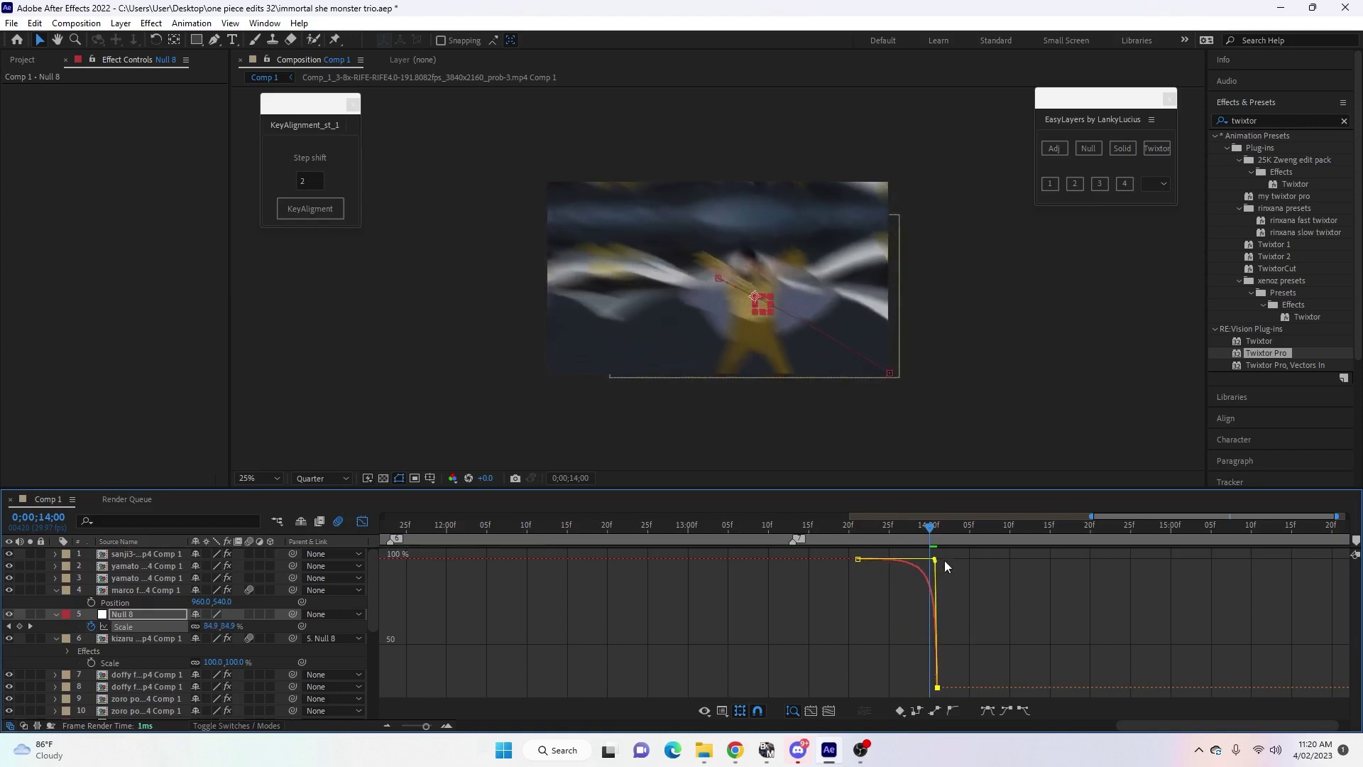
click(362, 522)
Add a controlling null to the marco clip at 0;00;14;01 and move its ending position keyframes to 0;00;14;08.
drag(934, 526, 939, 568)
click(952, 589)
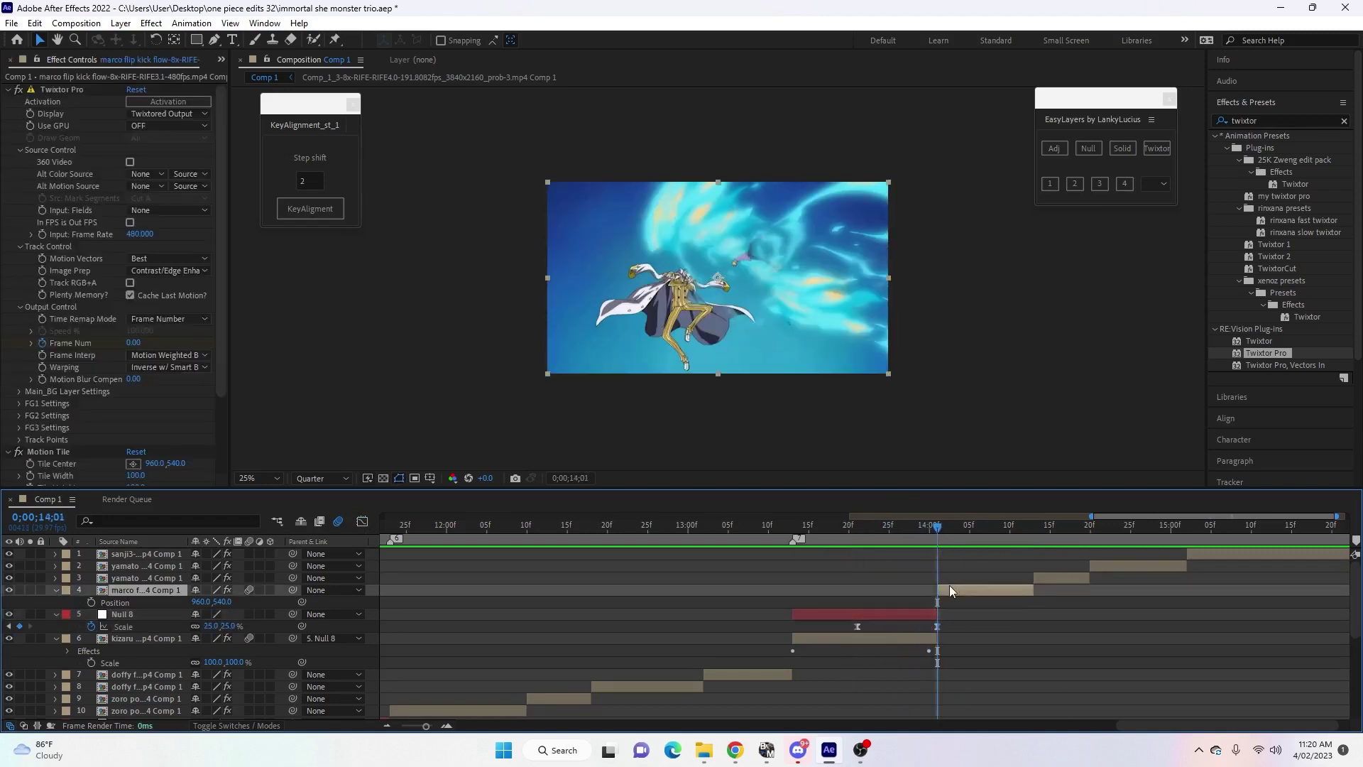
click(1088, 148)
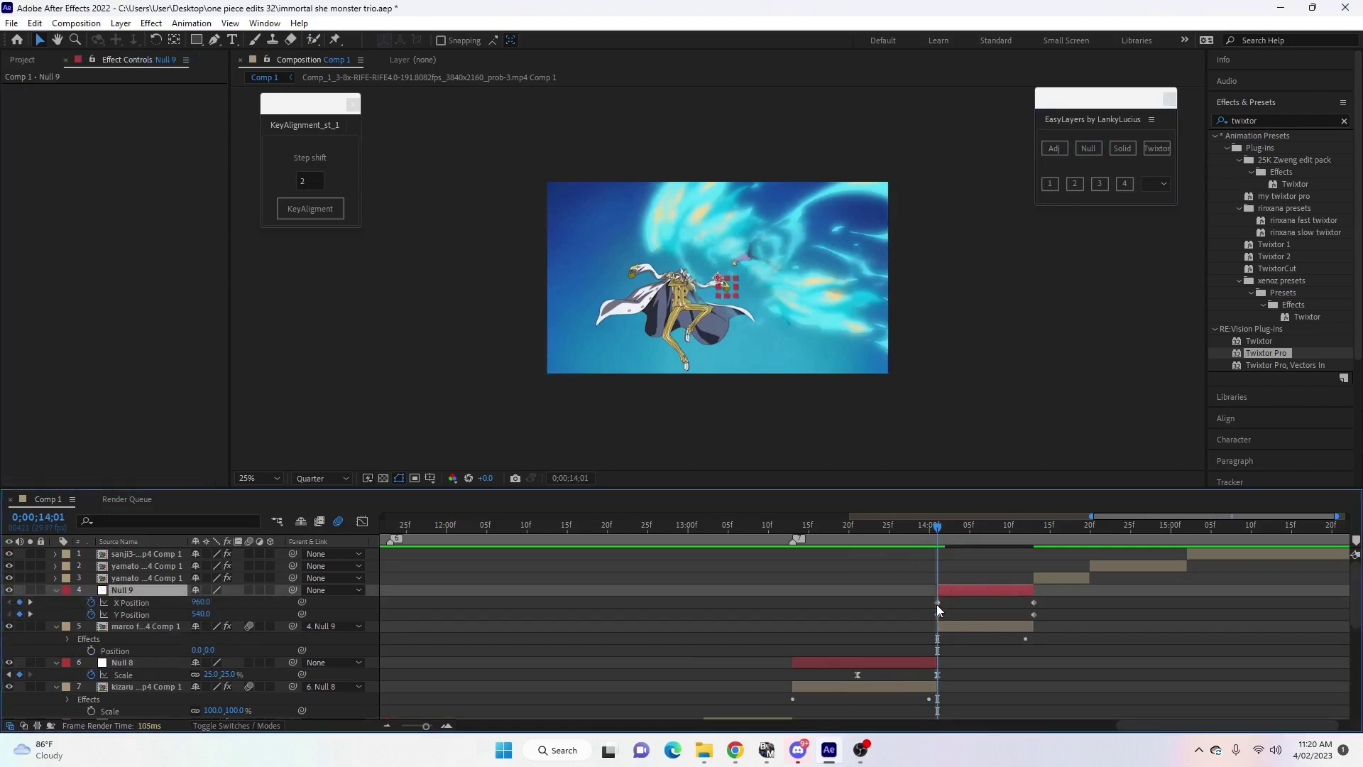
drag(938, 599, 936, 619)
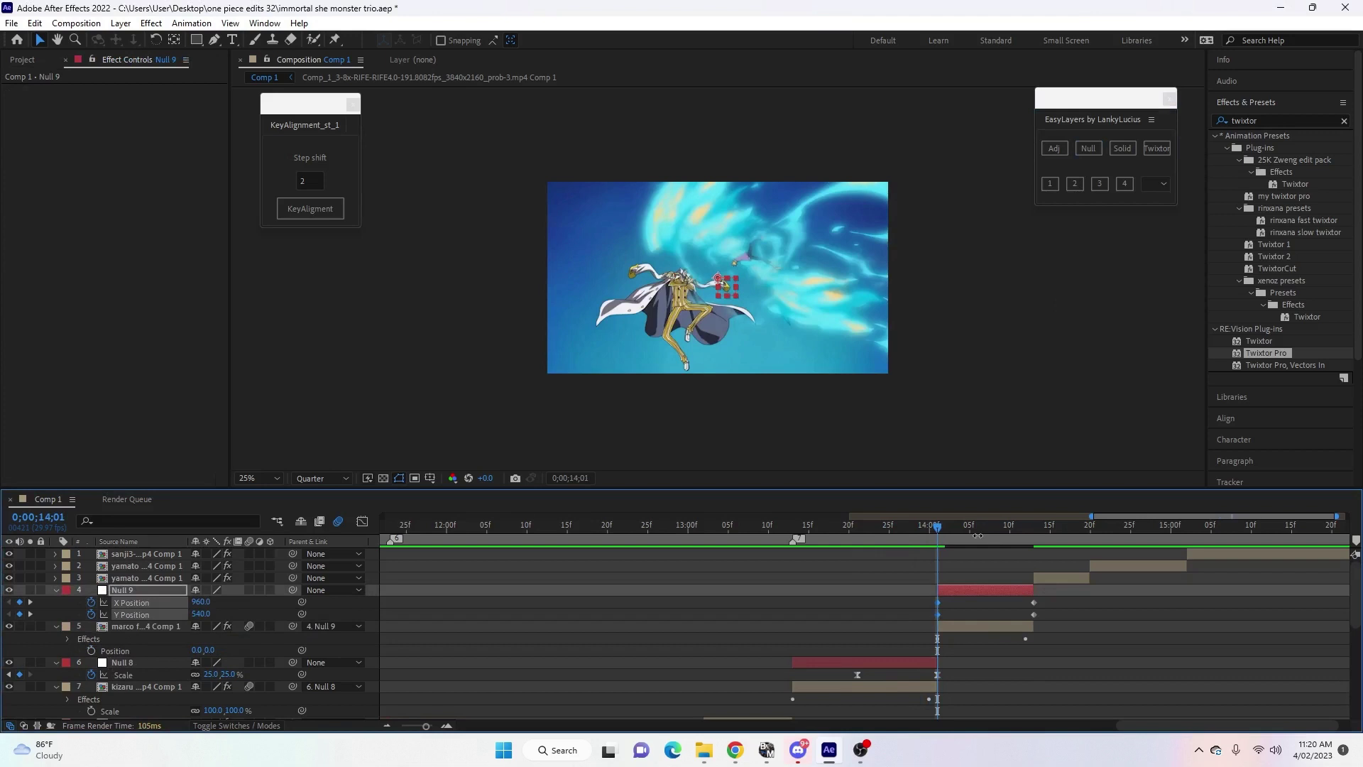
drag(987, 530, 996, 538)
drag(1045, 599, 999, 609)
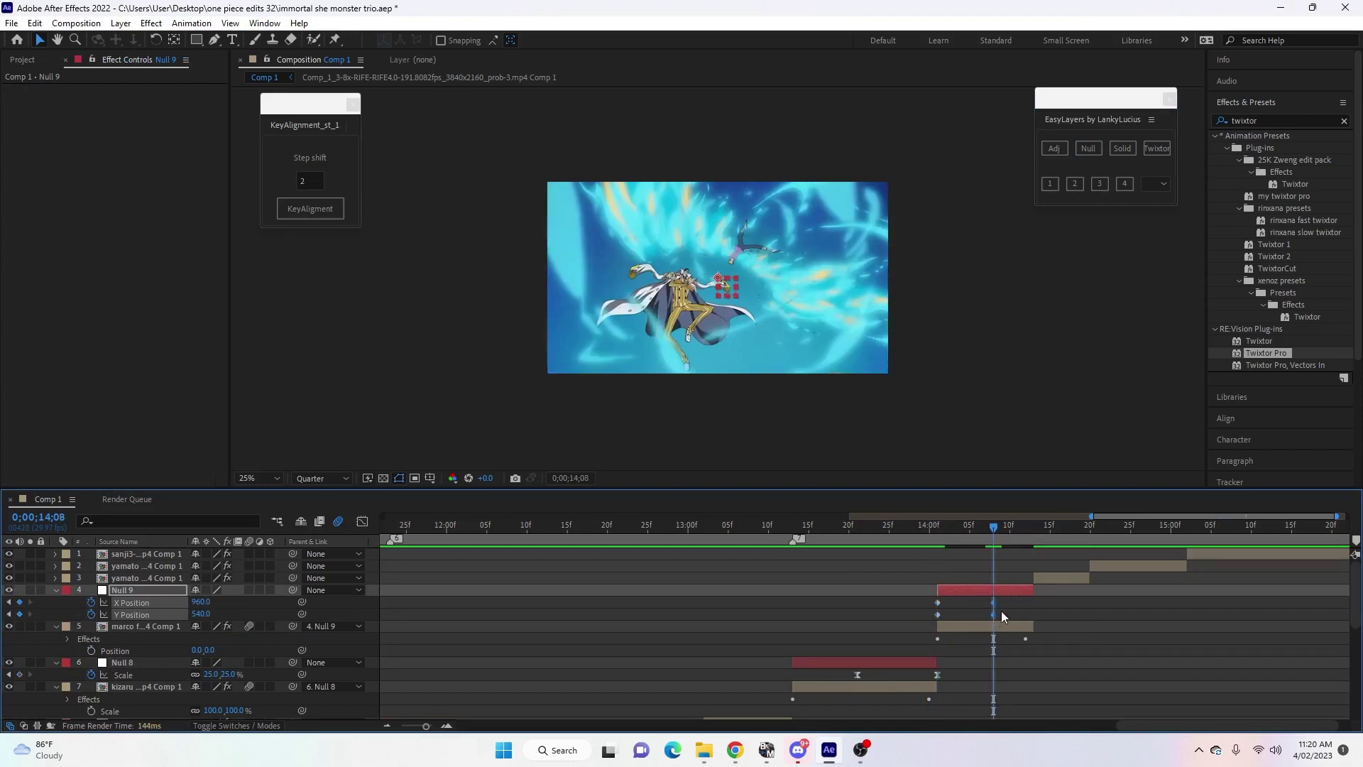
Set Null 9's starting position at 0;00;14;01 to about 0, 12, at the frame's upper-left corner.
click(938, 529)
drag(927, 601, 948, 613)
drag(719, 279, 547, 185)
Easy-ease Null 9's position keyframes and reshape the X and Y curves to rise steeply at the start and level off.
drag(922, 599, 1005, 617)
key(F9)
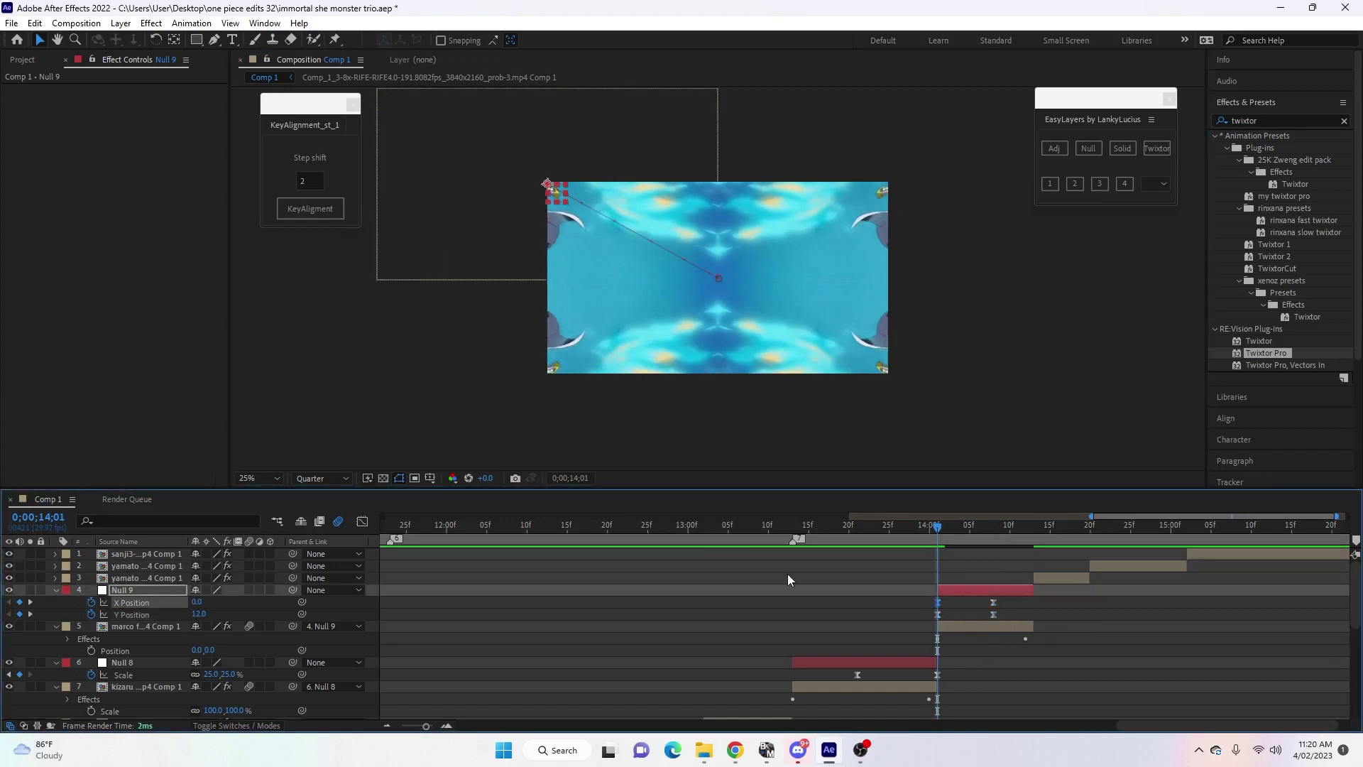
click(362, 521)
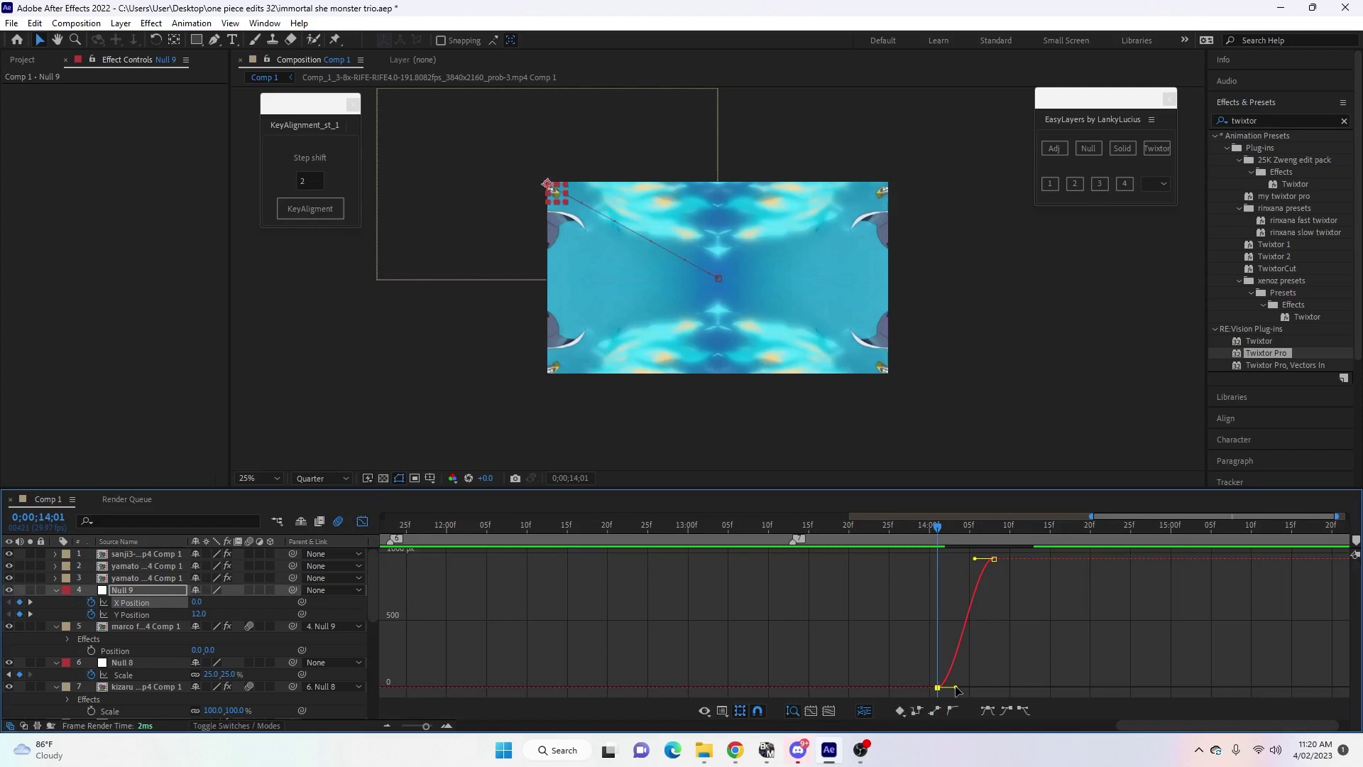
drag(975, 559, 942, 560)
click(135, 614)
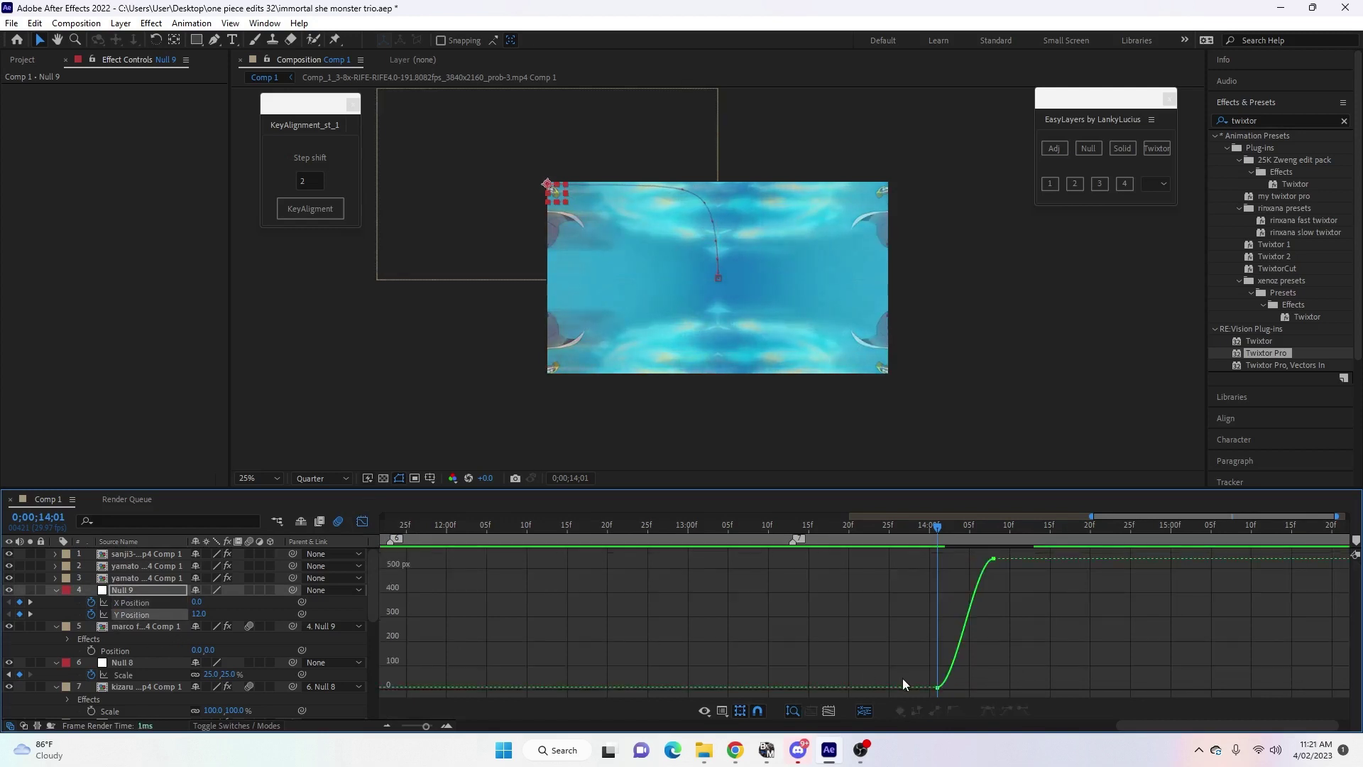
click(937, 687)
drag(955, 687, 944, 561)
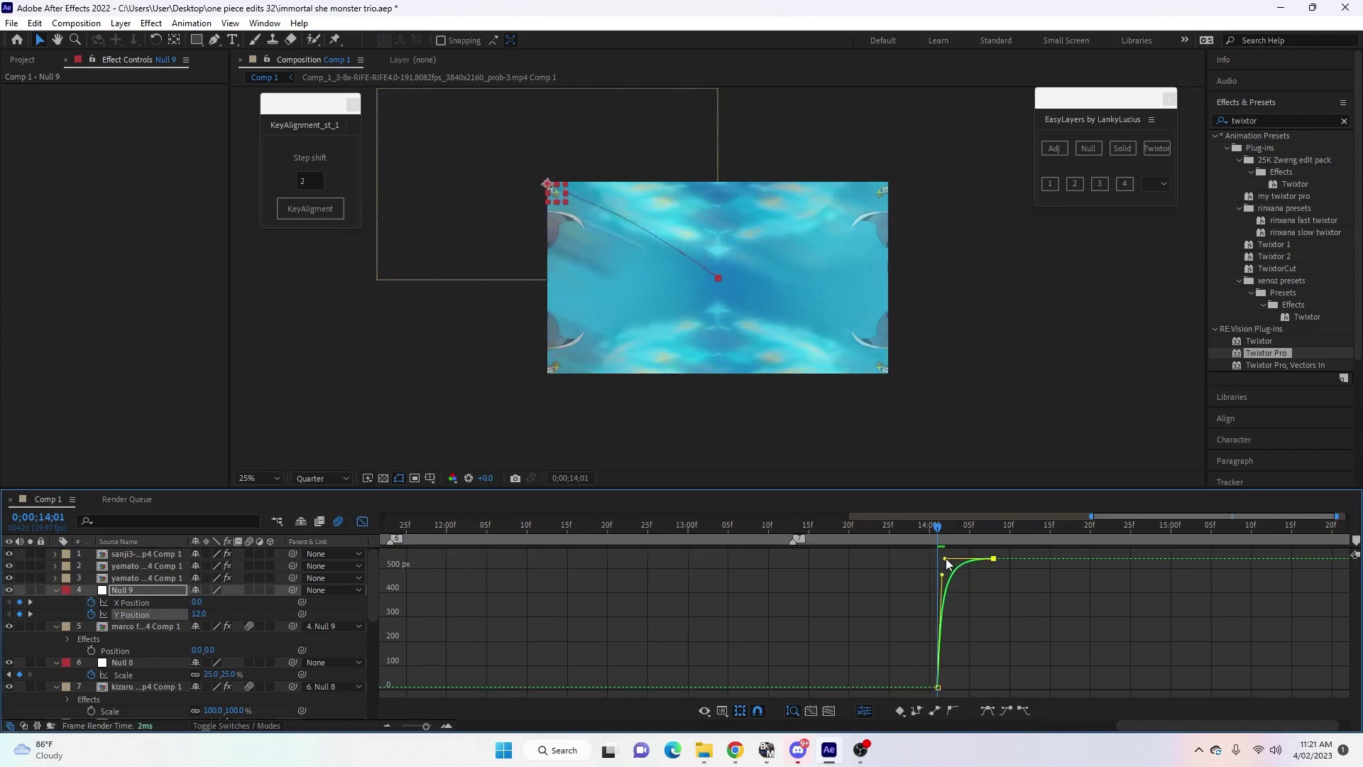
click(362, 521)
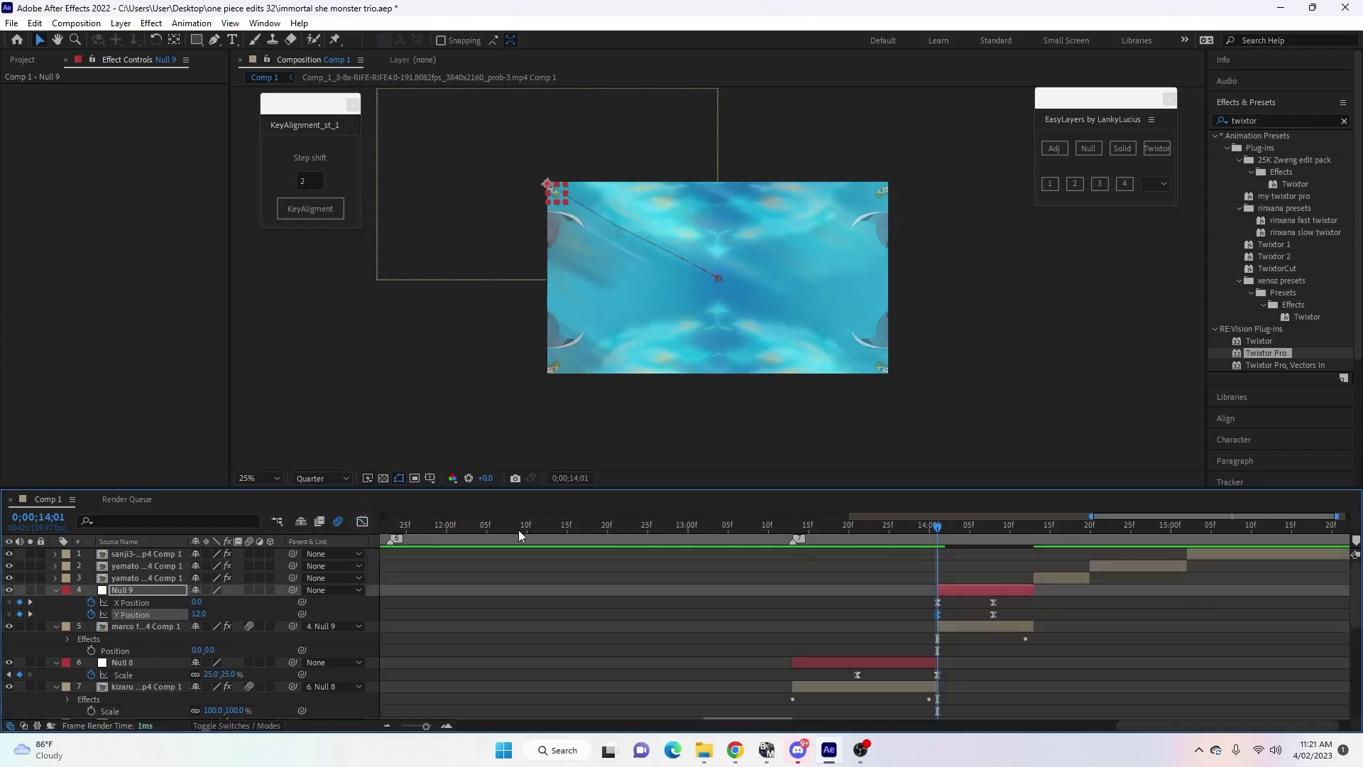
Set Null 9's starting Scale keyframe at 0;00;14;01 to 195%.
click(951, 592)
key(s)
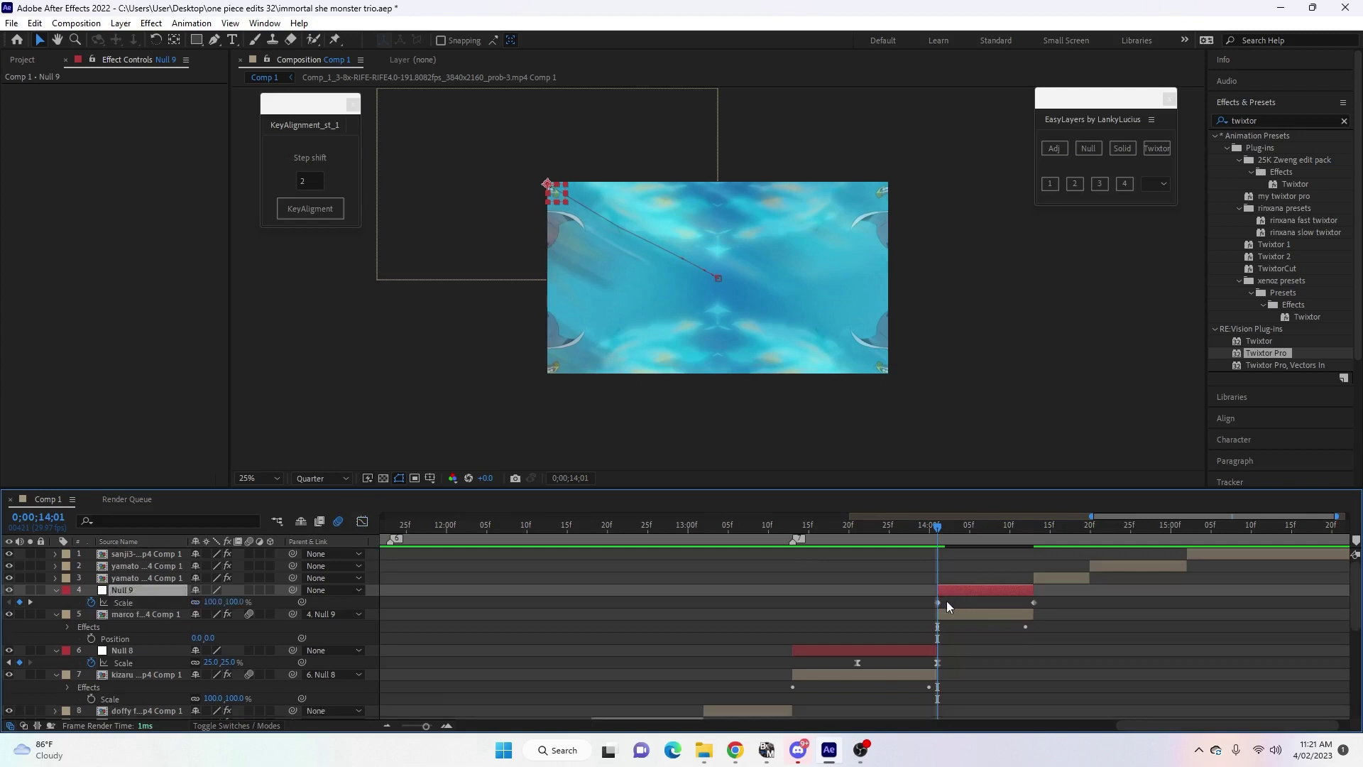
click(938, 603)
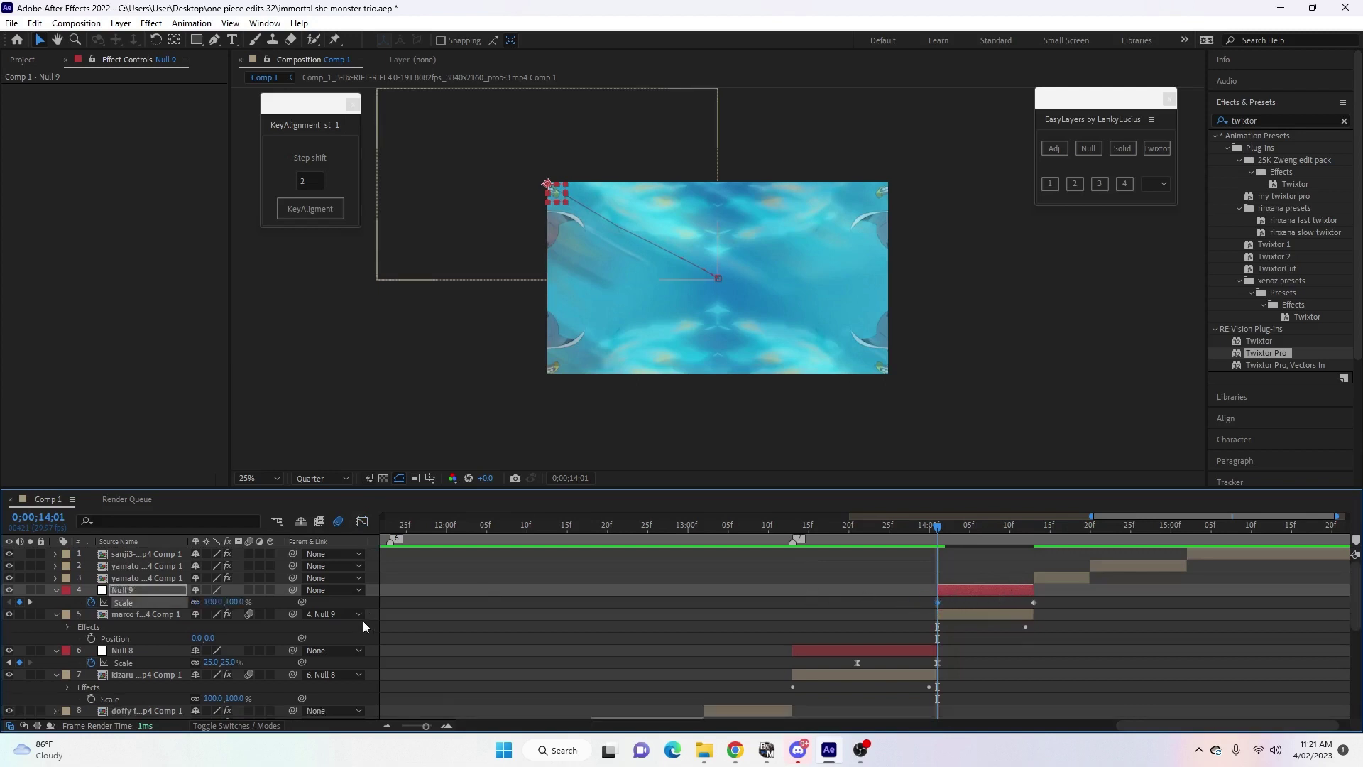
click(213, 601)
text(195)
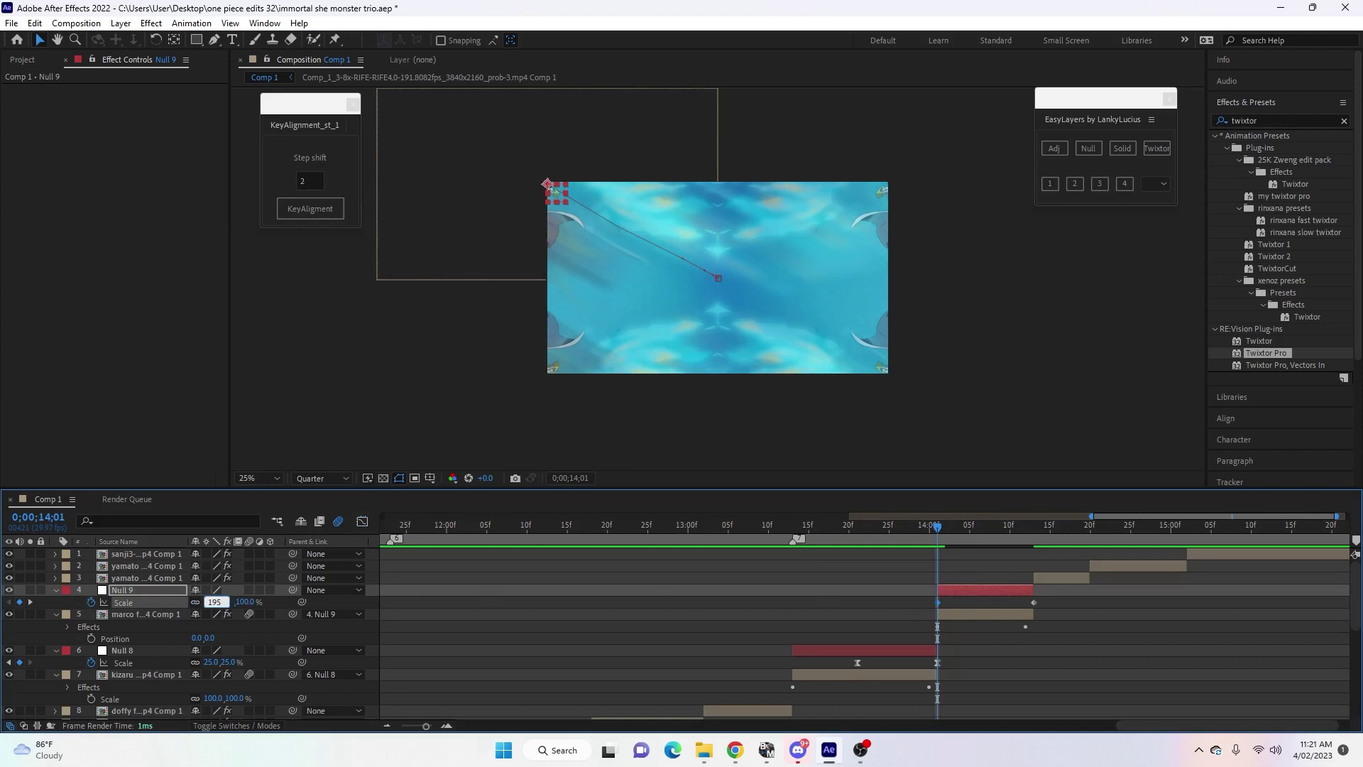
key(Return)
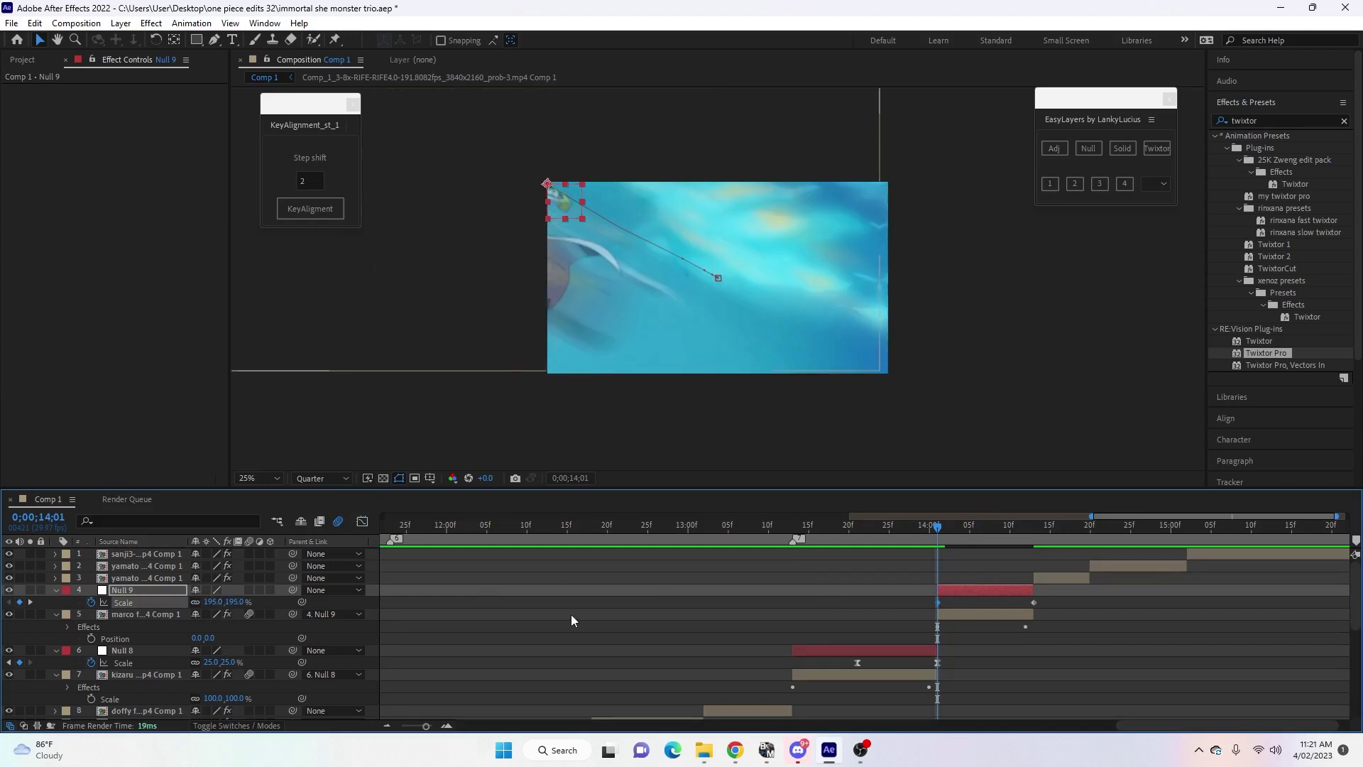
Easy-ease Null 9's Scale keyframes and reshape the scale curve to fall steeply at the start and level off.
drag(926, 600, 1050, 608)
key(F9)
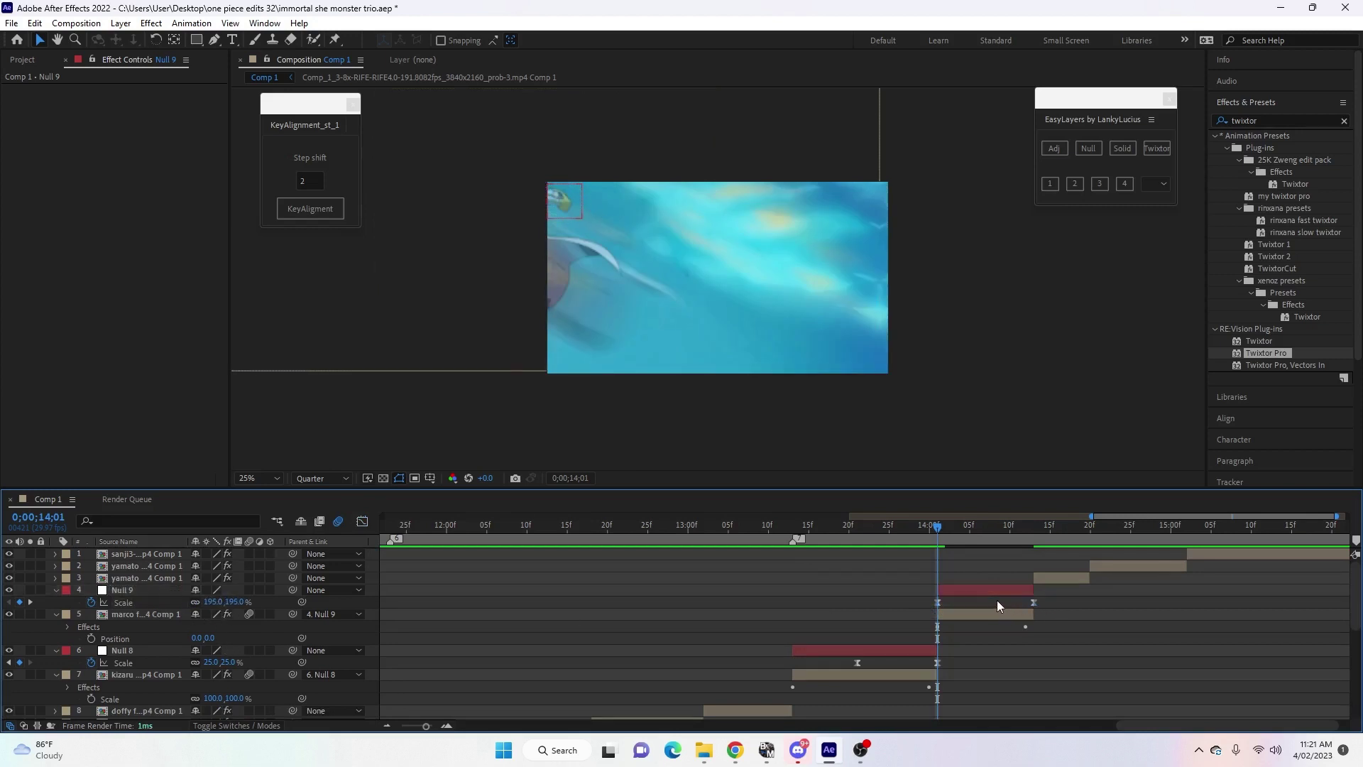
click(937, 602)
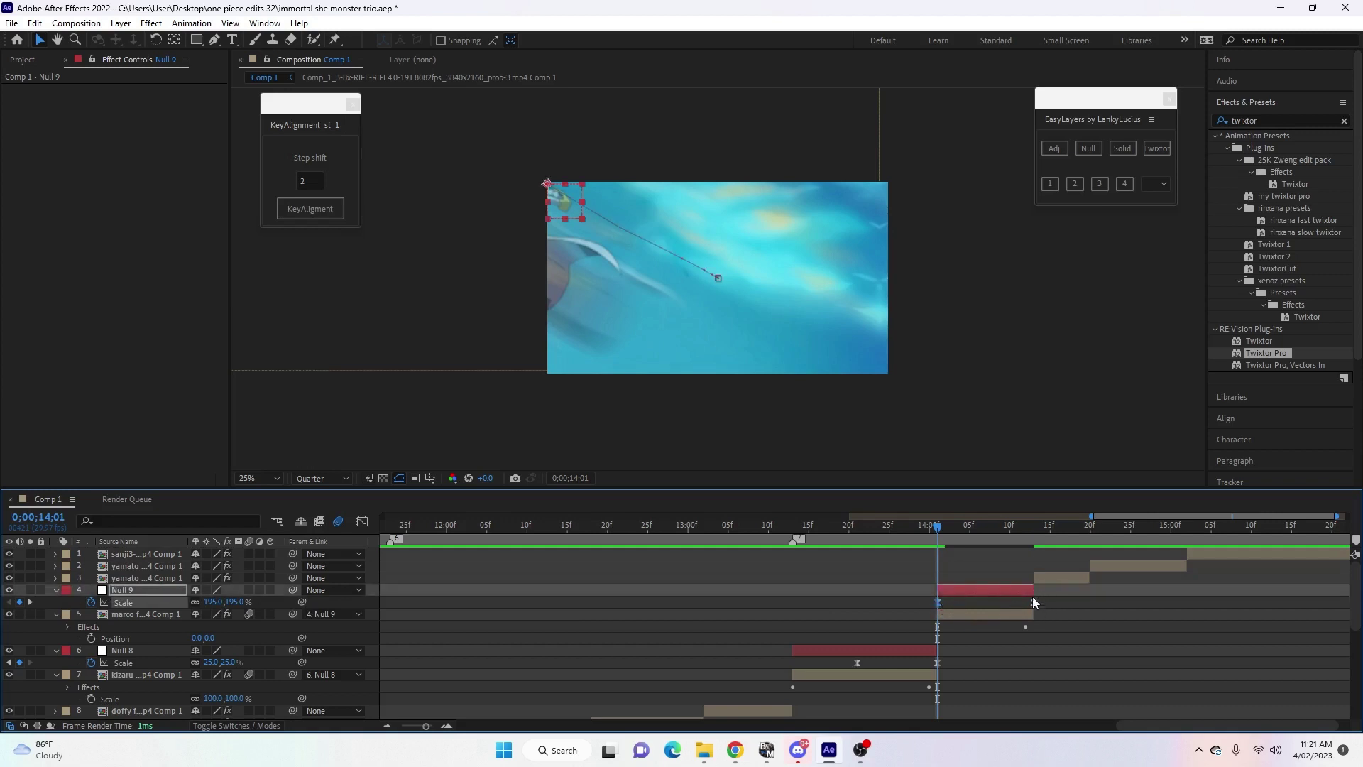
drag(968, 534, 1038, 554)
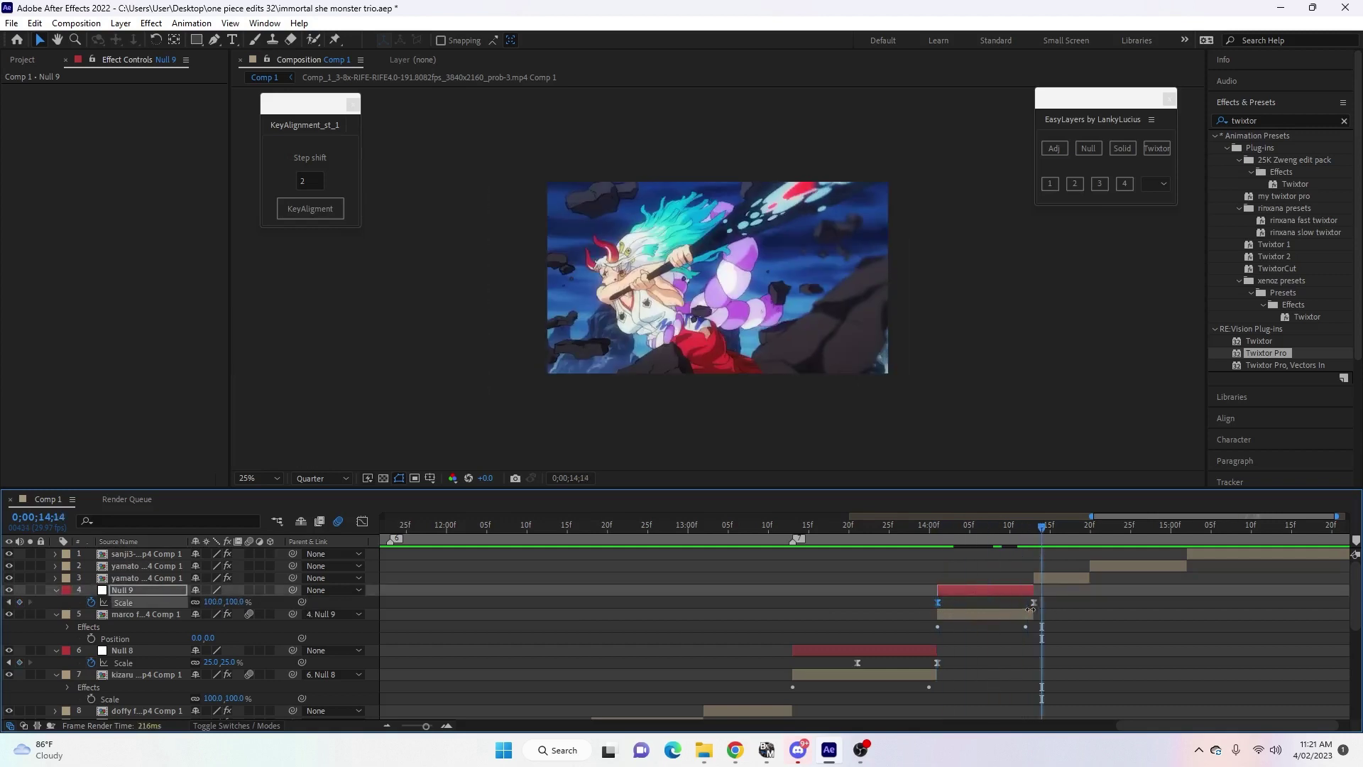
click(951, 531)
click(362, 521)
drag(969, 558, 942, 680)
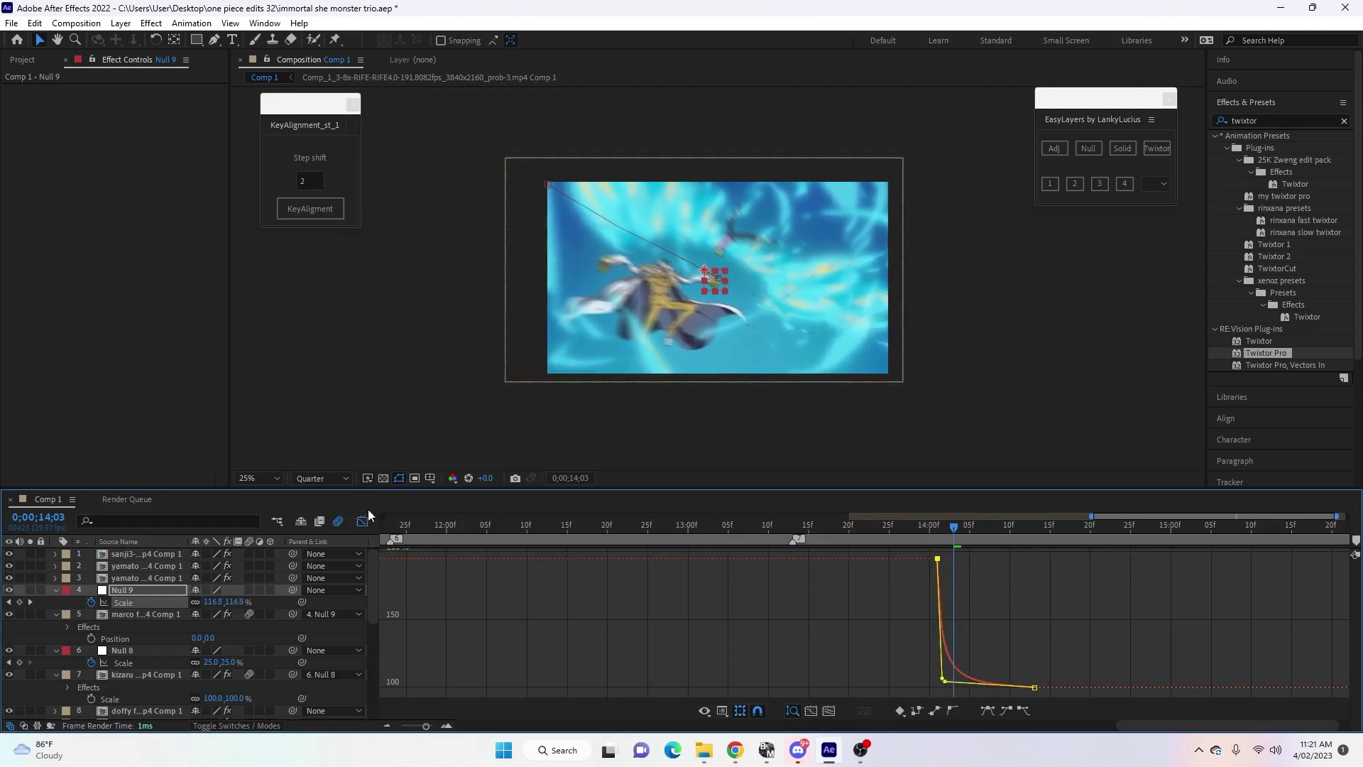
click(362, 521)
Soften the easing of Null 9's X and Y position curves so both settle more gradually into the ending keyframes.
drag(949, 529, 883, 606)
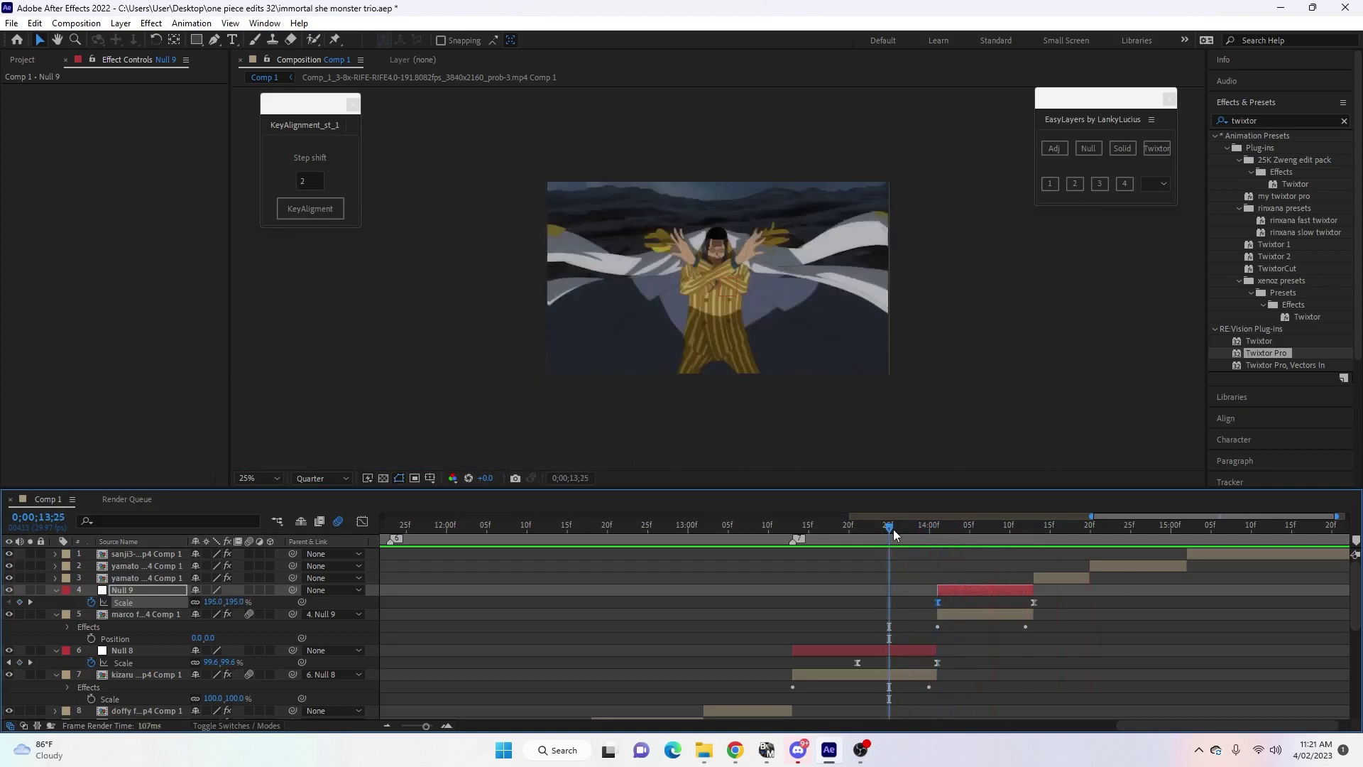
drag(893, 530, 930, 550)
click(952, 599)
key(Page_Down)
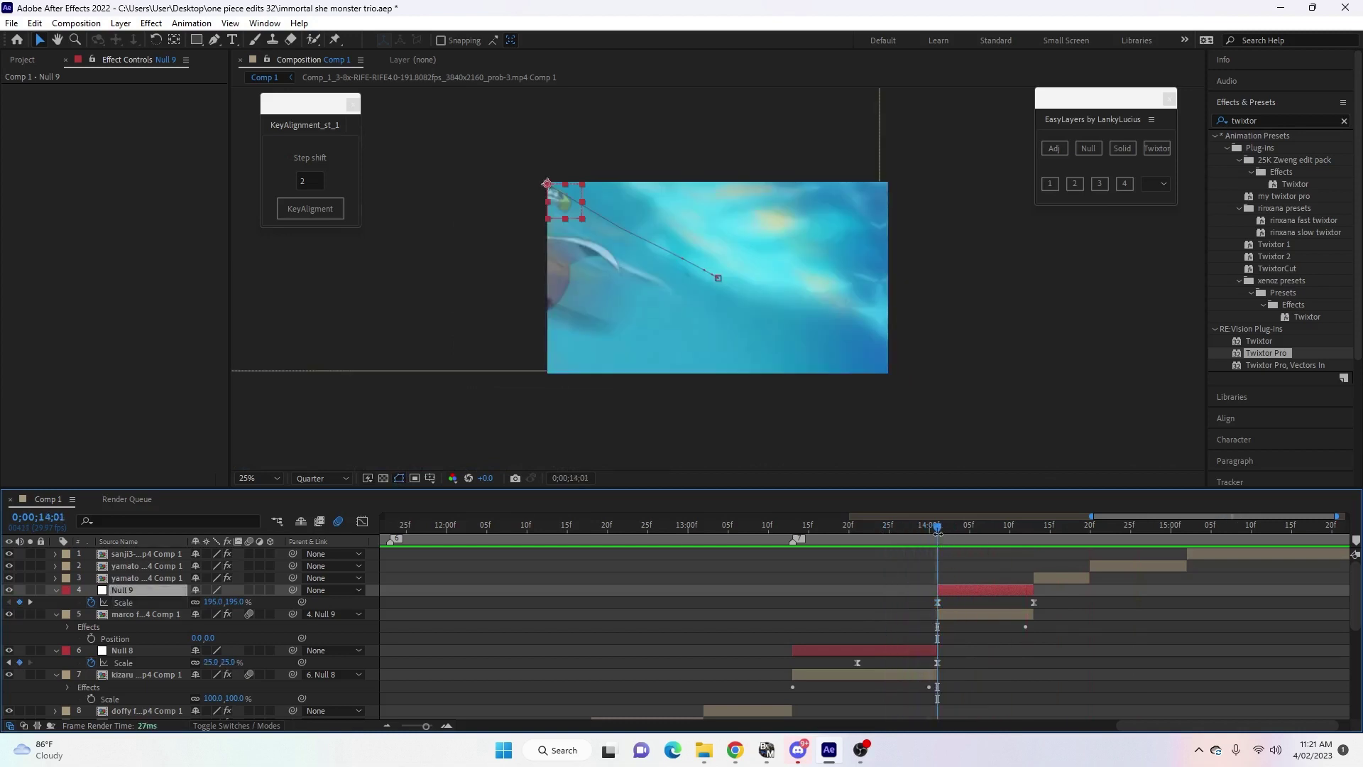
key(p)
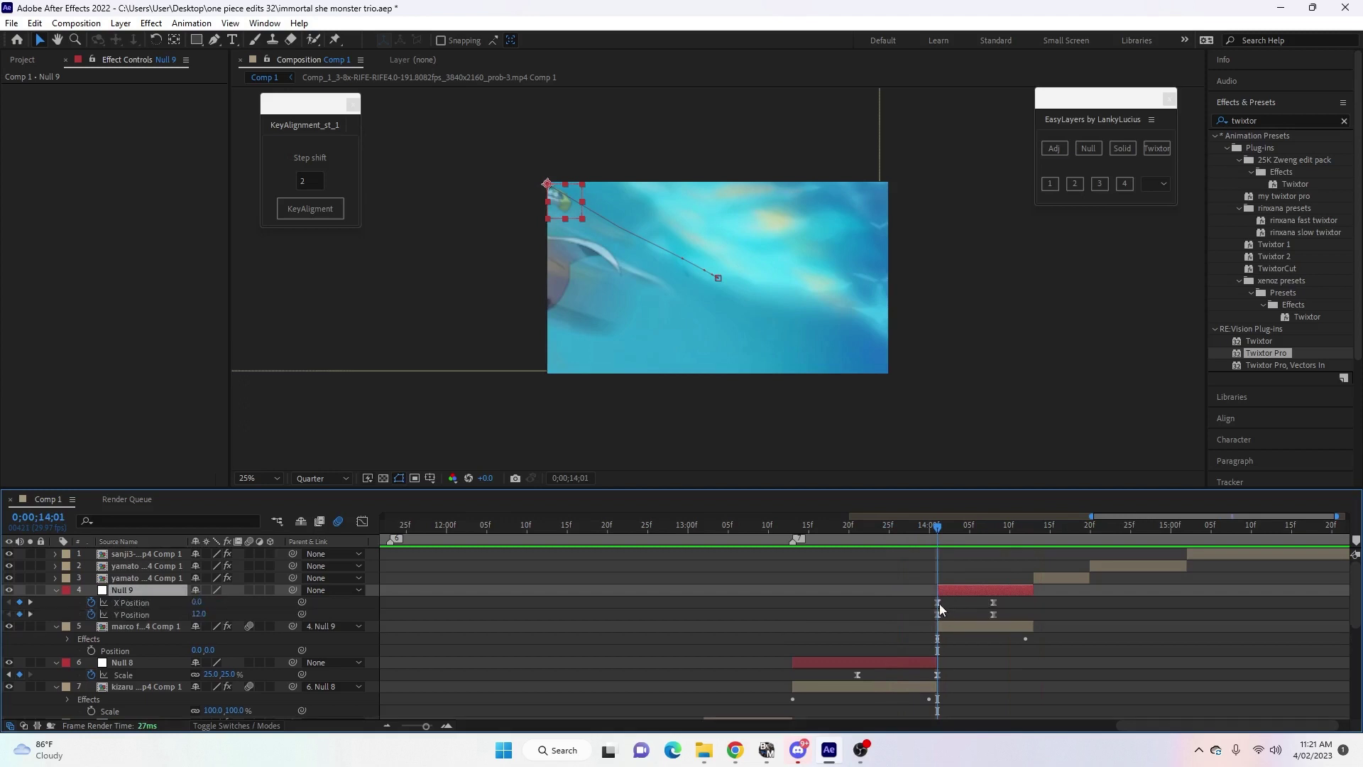
click(360, 524)
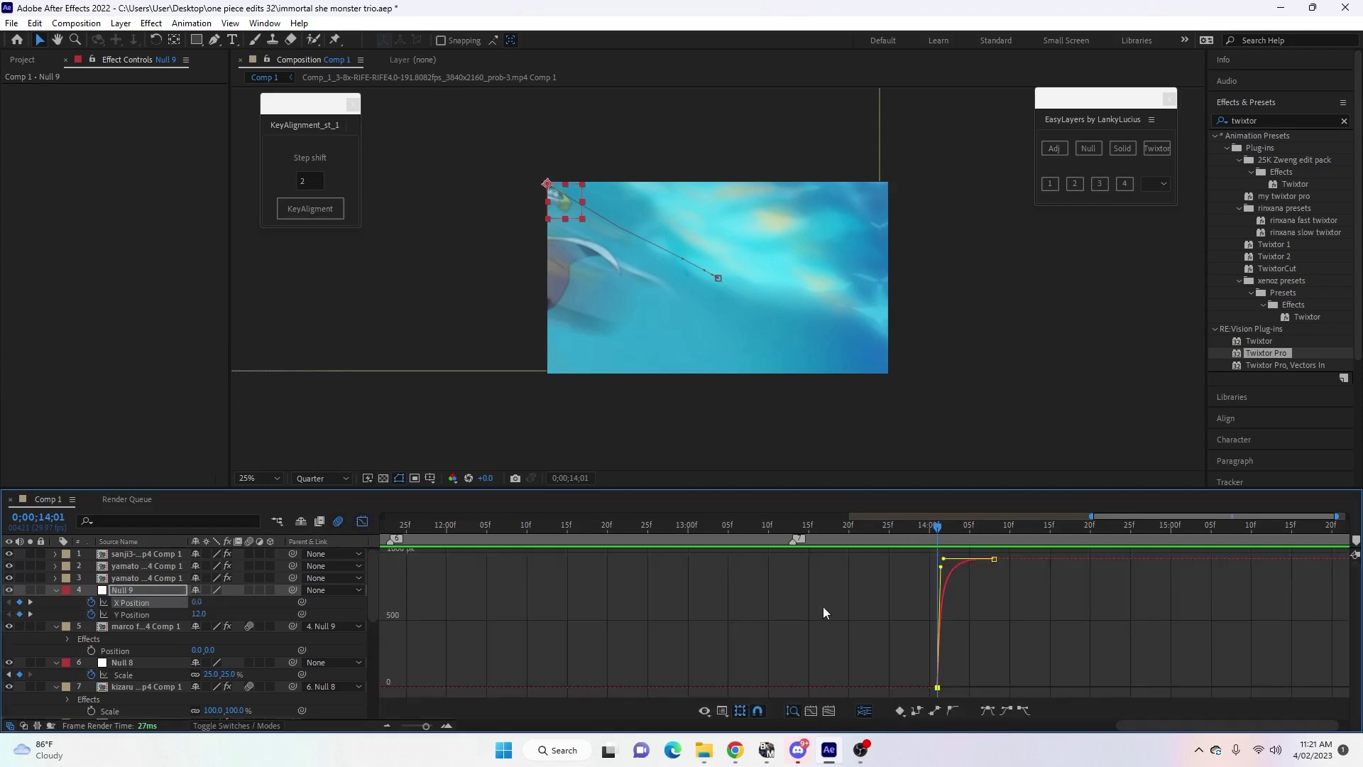
mouse_move(941, 566)
mouse_down()
mouse_move(961, 566)
mouse_move(948, 560)
mouse_up()
click(941, 573)
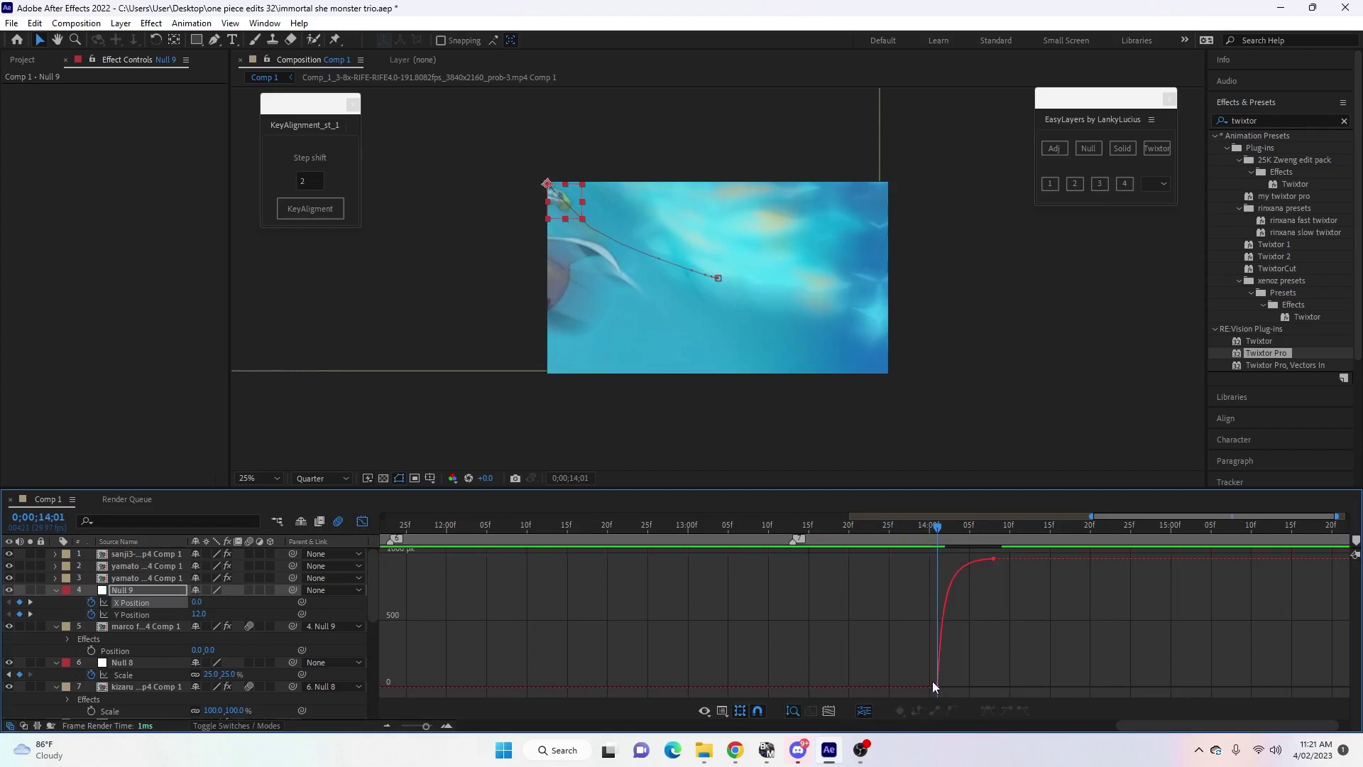
click(155, 613)
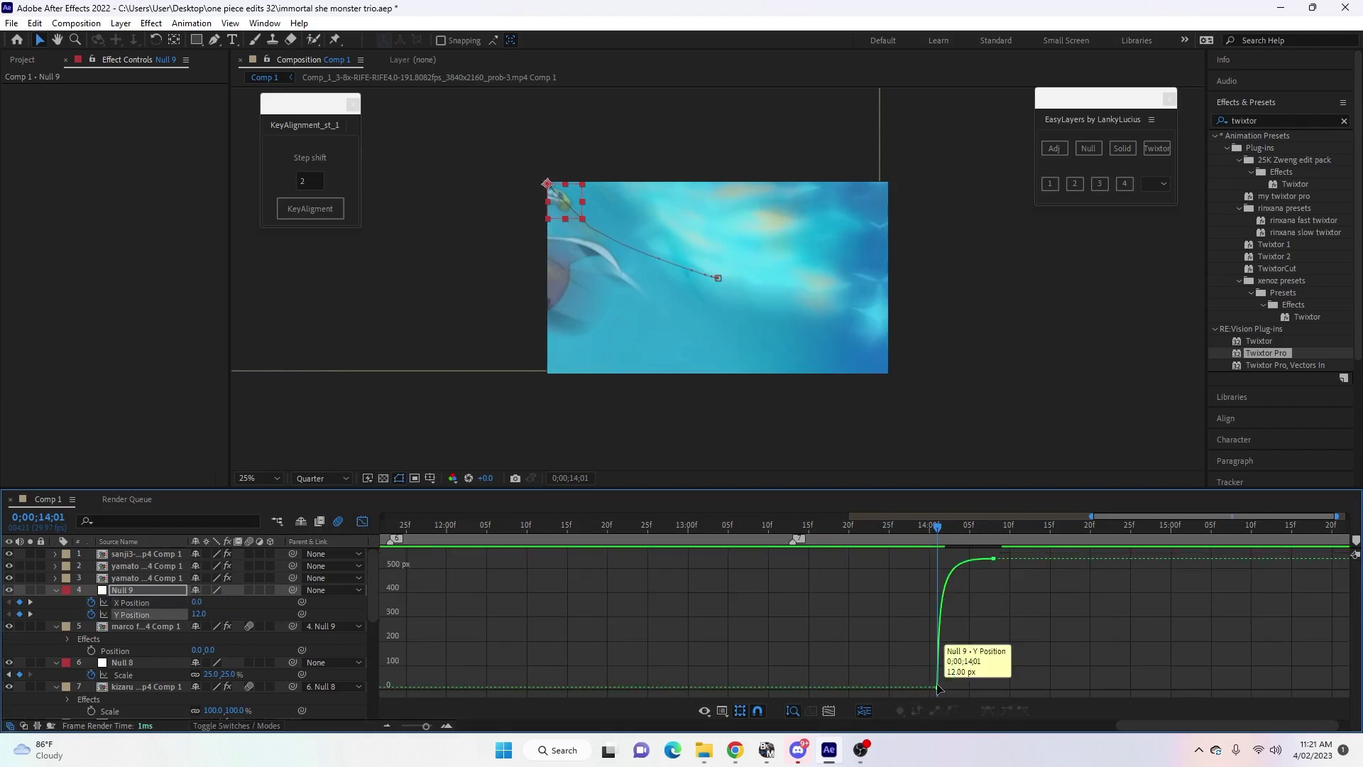
drag(939, 568, 953, 570)
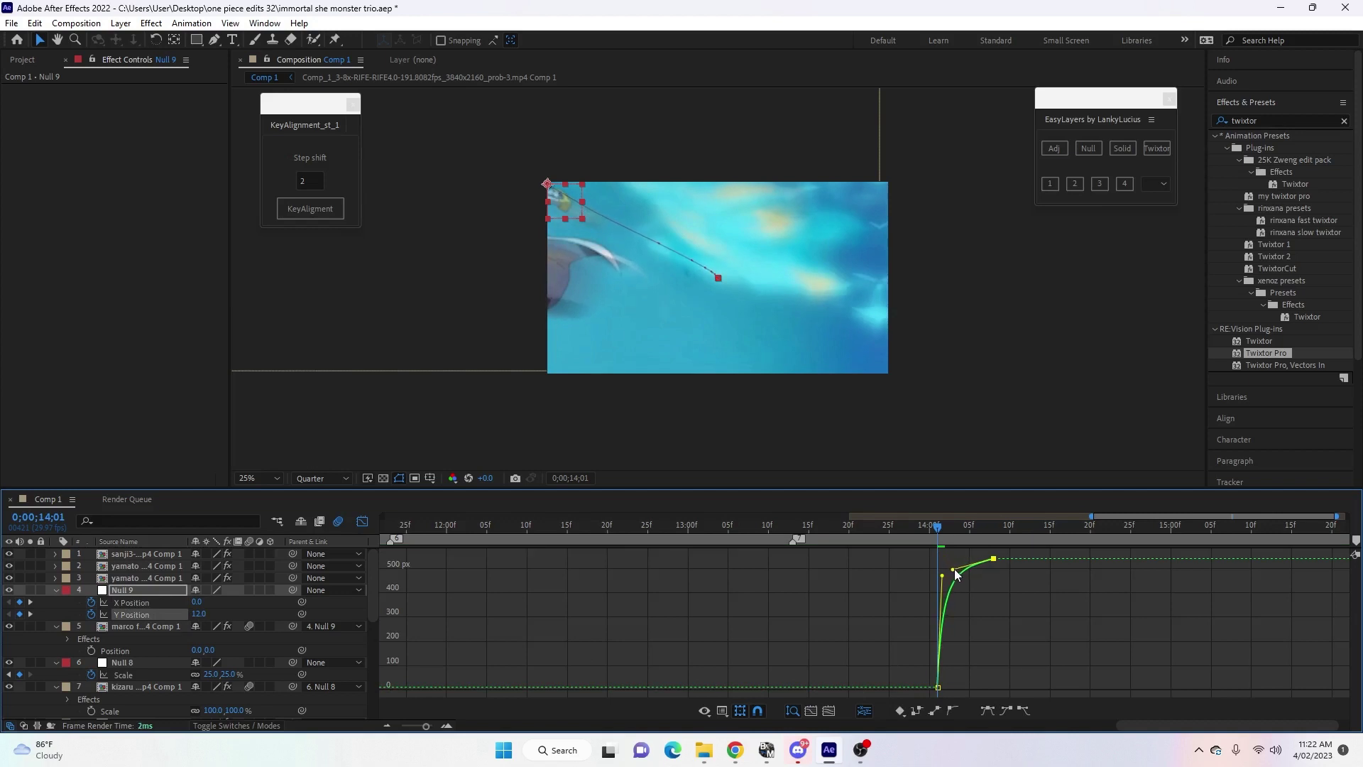
click(362, 520)
Play back the kizaru-to-marco transition and examine Null 9's scale animation up to 0;00;14;07.
drag(917, 531, 873, 529)
key(space)
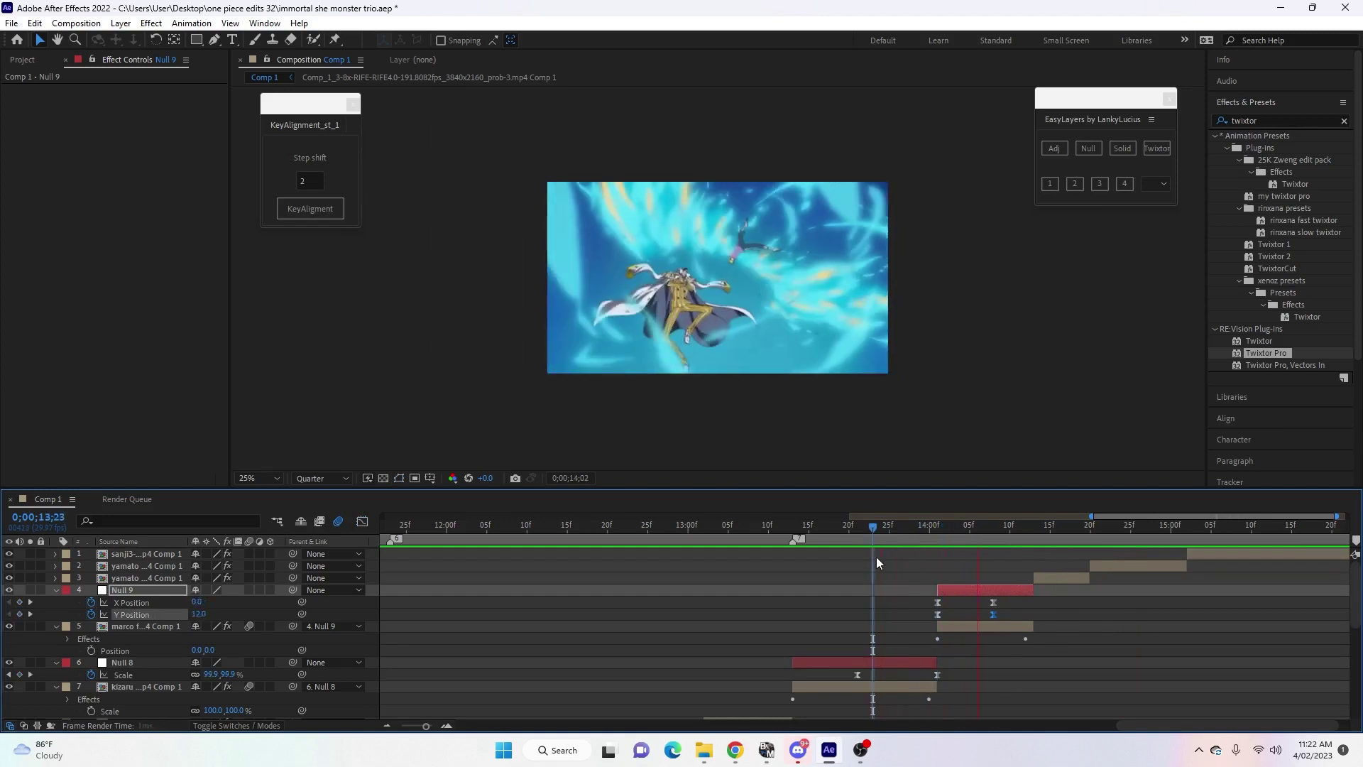
click(866, 529)
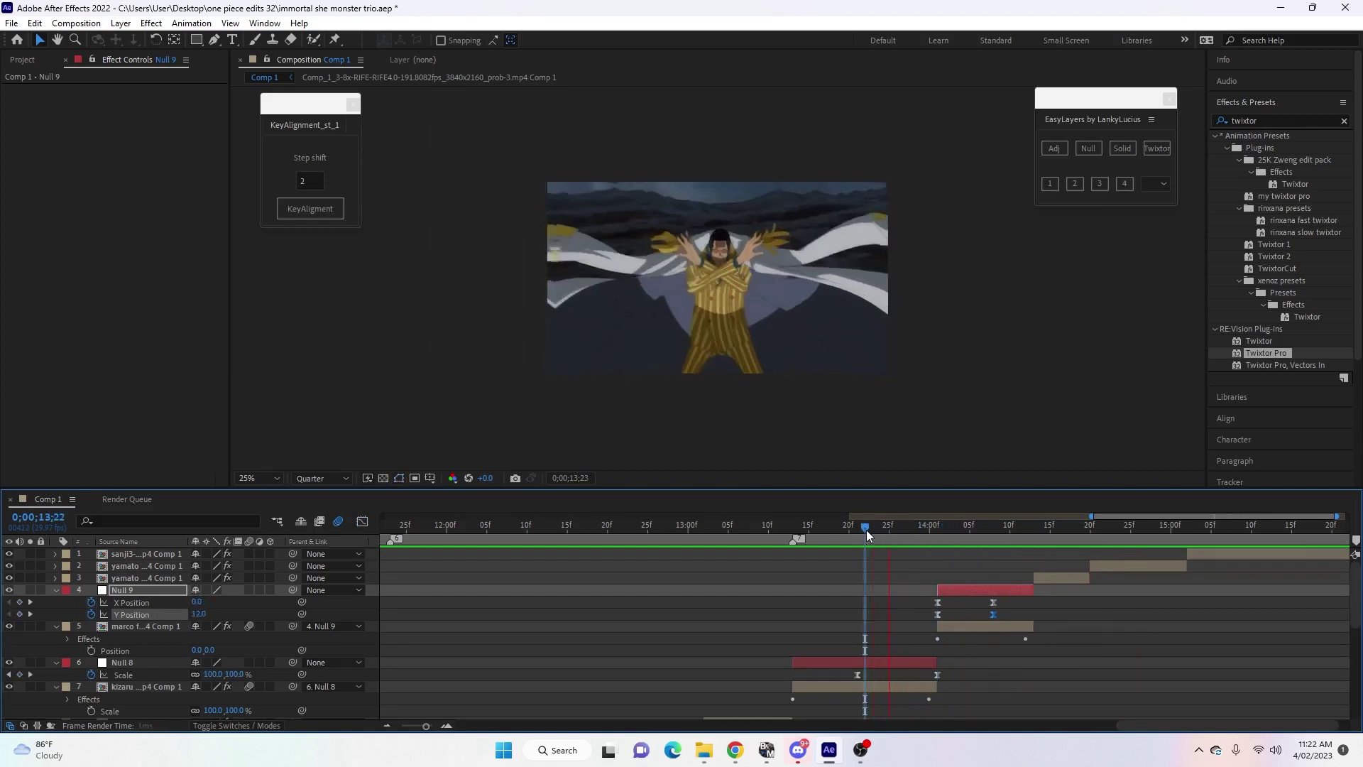
drag(866, 530, 824, 529)
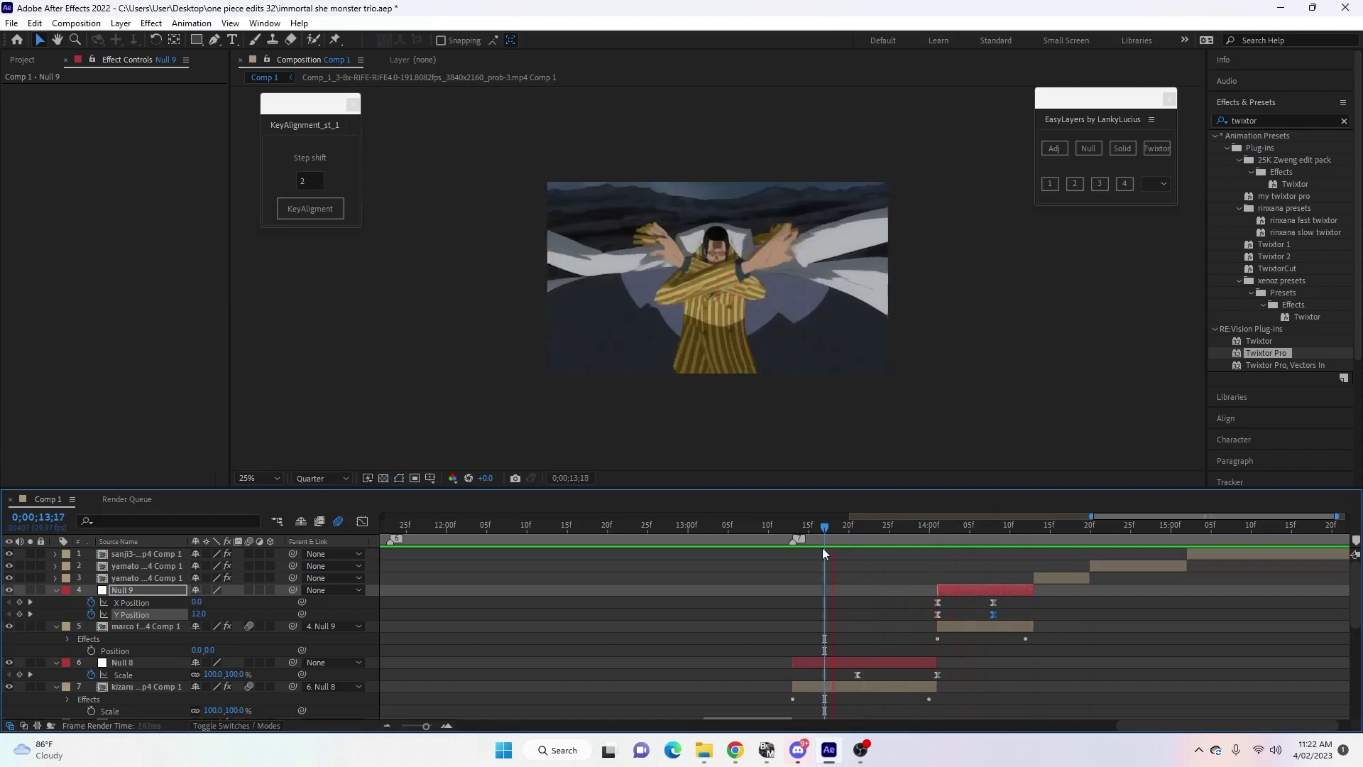
key(space)
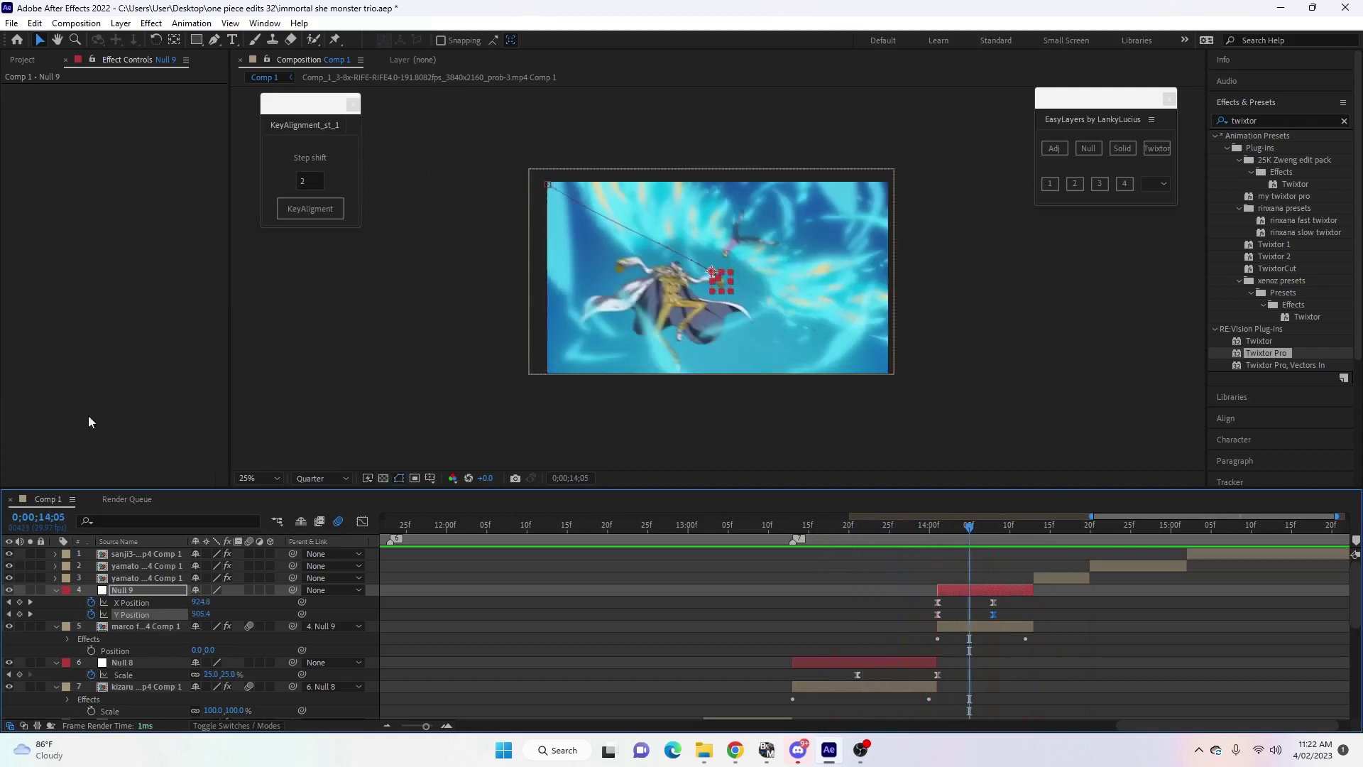
key(s)
click(978, 615)
click(974, 527)
drag(974, 527, 985, 529)
Add a second null above the marco clip that controls Null 9.
click(986, 590)
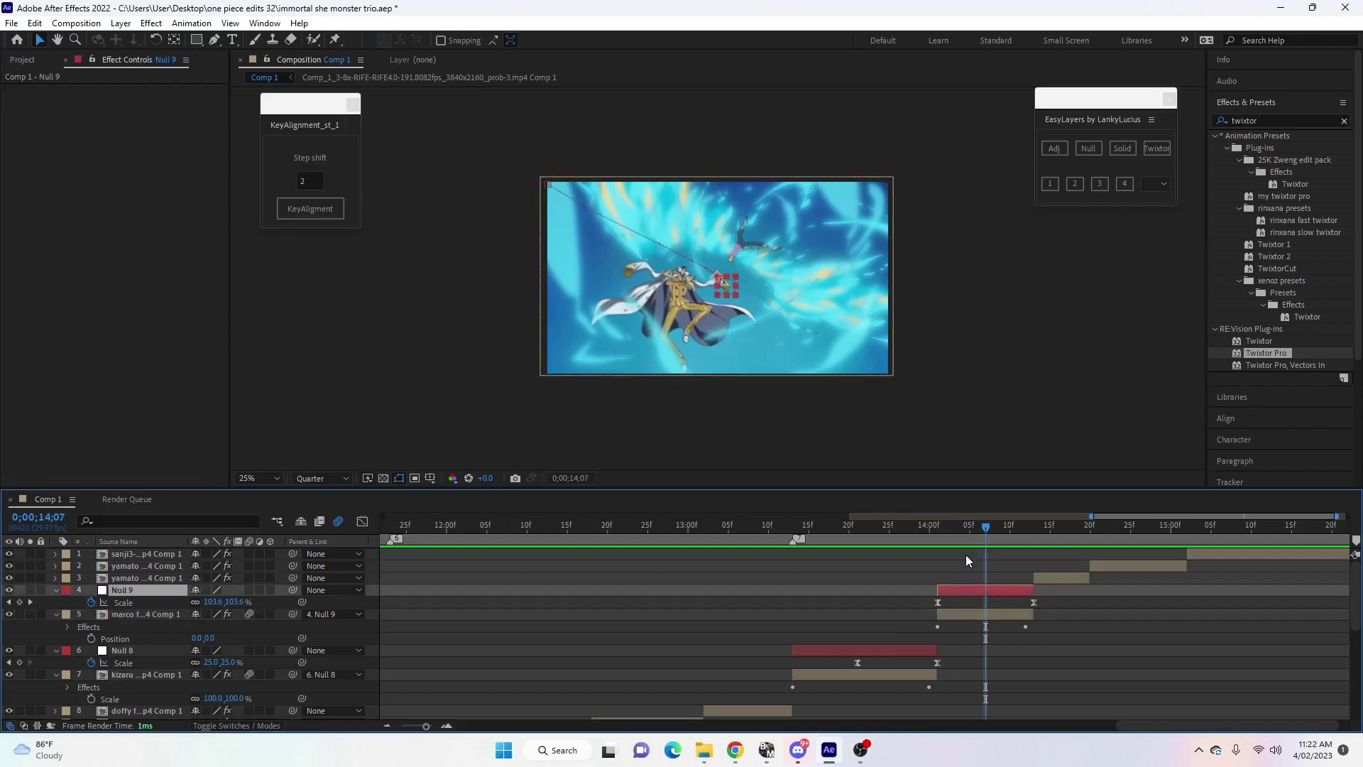
drag(984, 525, 978, 560)
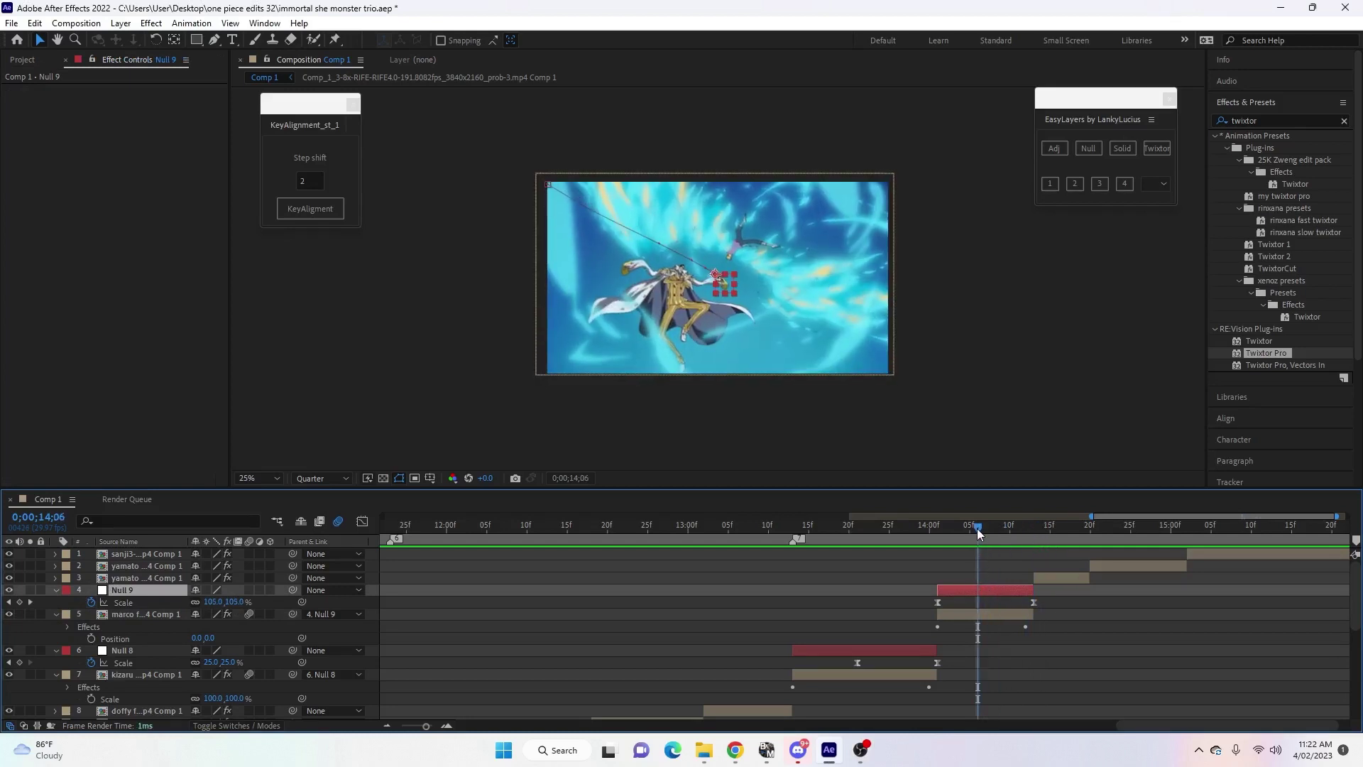
drag(976, 528, 985, 530)
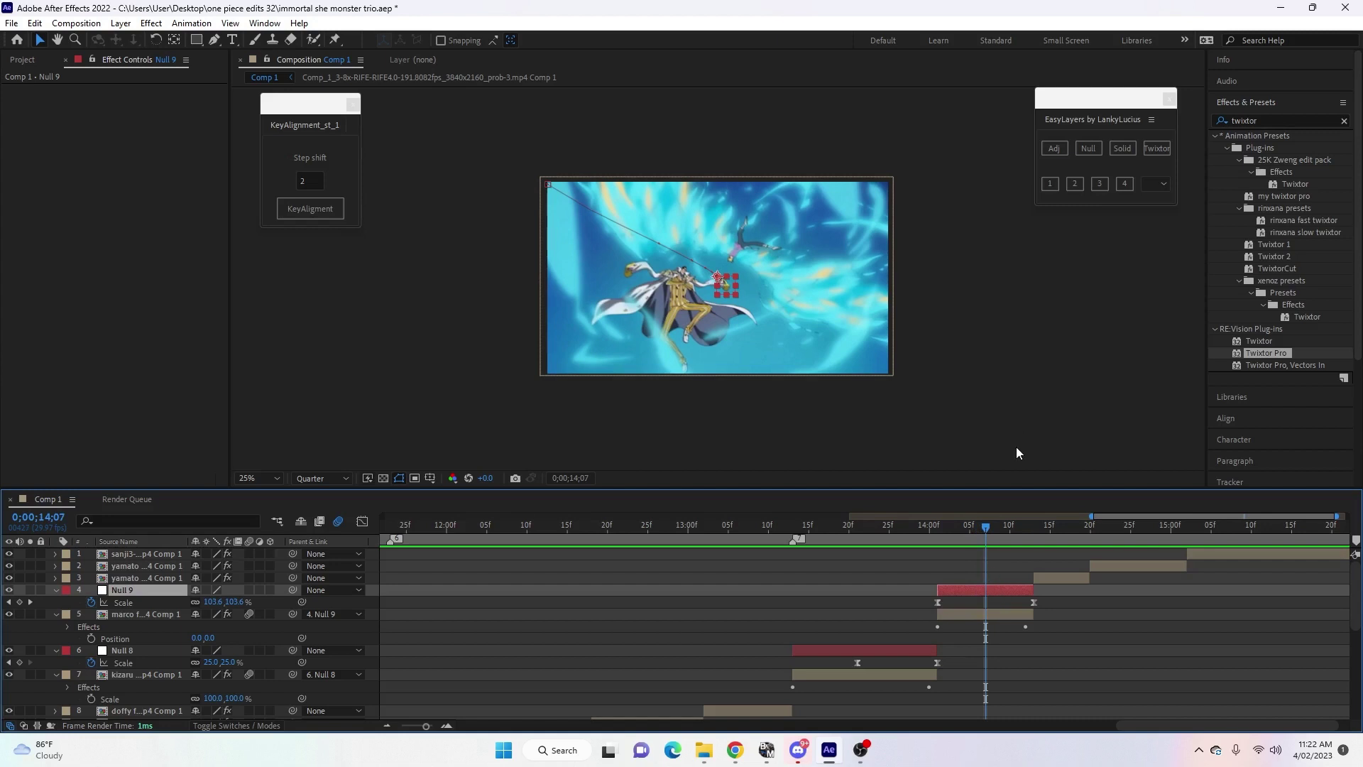
click(1092, 148)
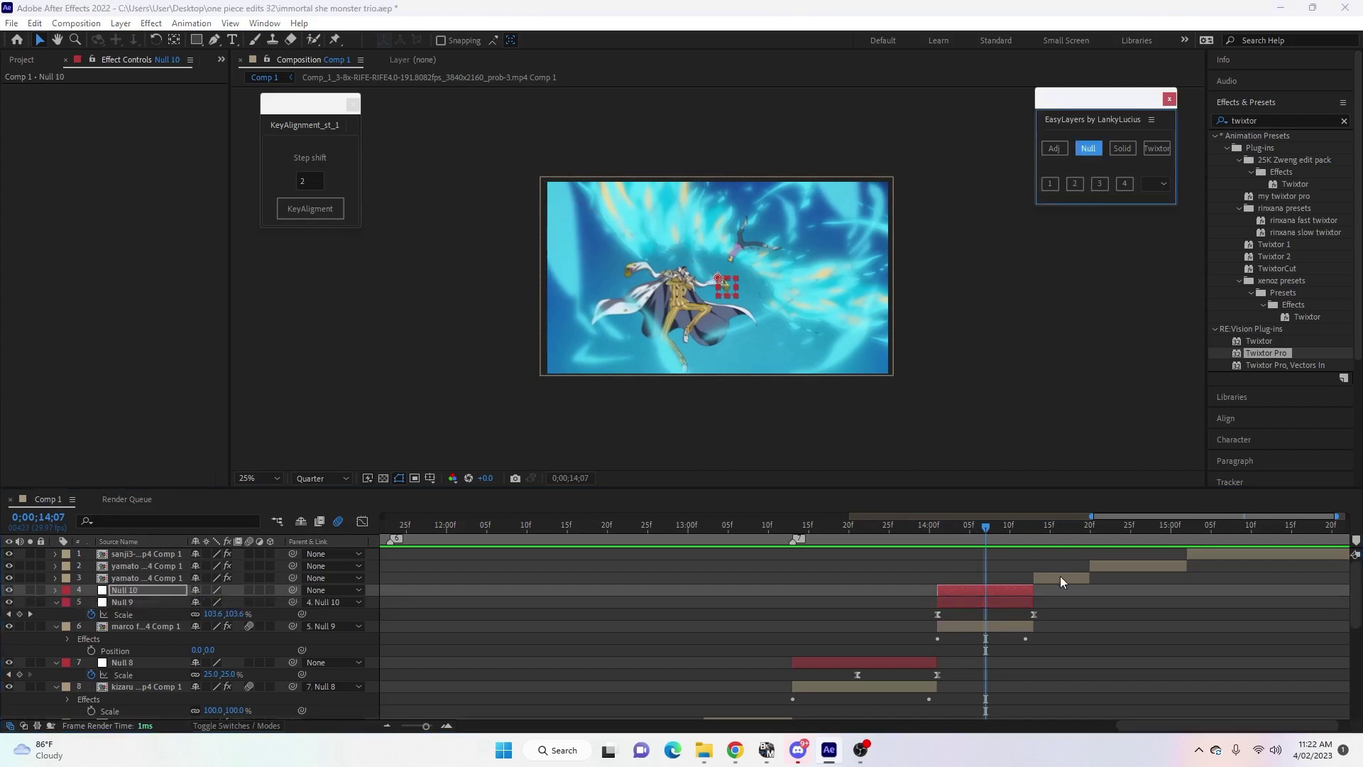
Move Null 10's starting position keyframes to 0;00;14;06 and set its ending position to about 1912, 20 at the frame's upper-right corner.
drag(986, 530, 992, 559)
click(1007, 613)
click(1007, 602)
drag(995, 560, 994, 605)
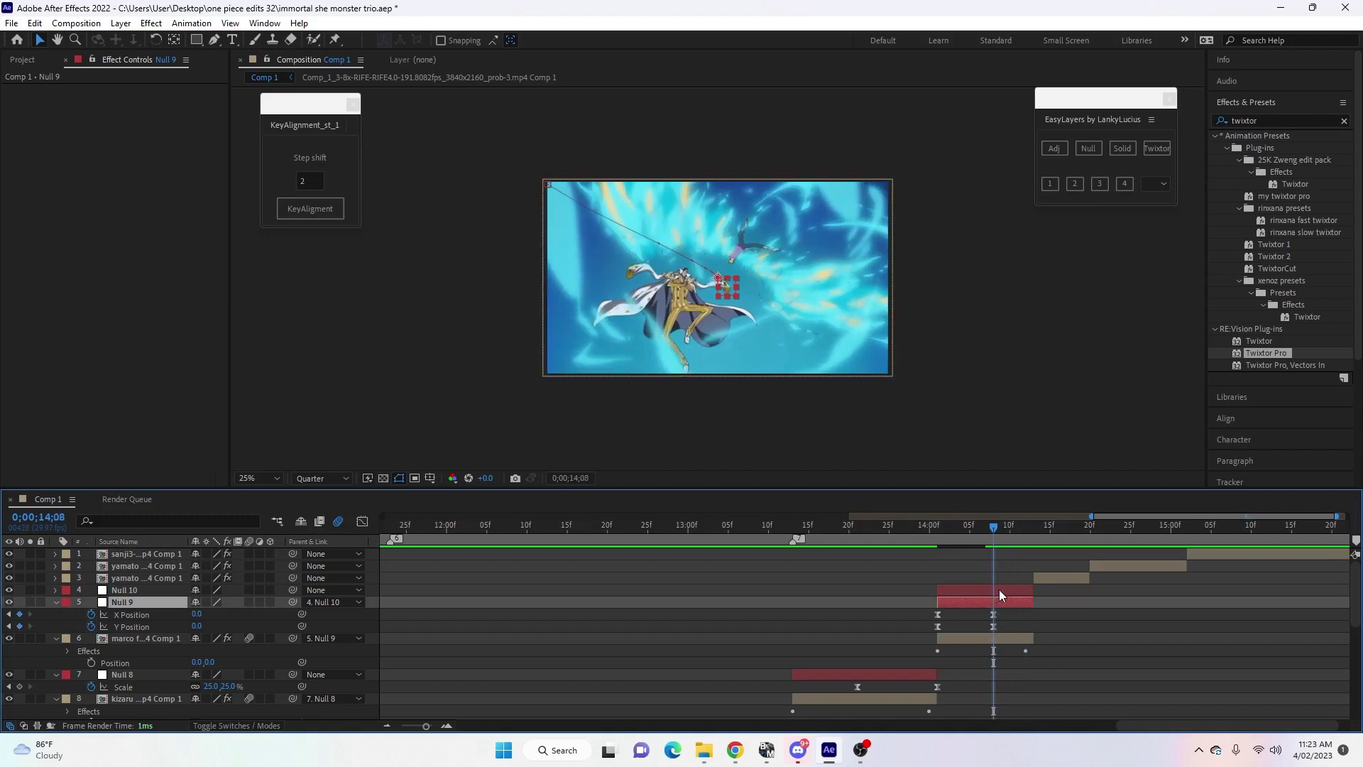
click(999, 589)
drag(991, 527, 986, 530)
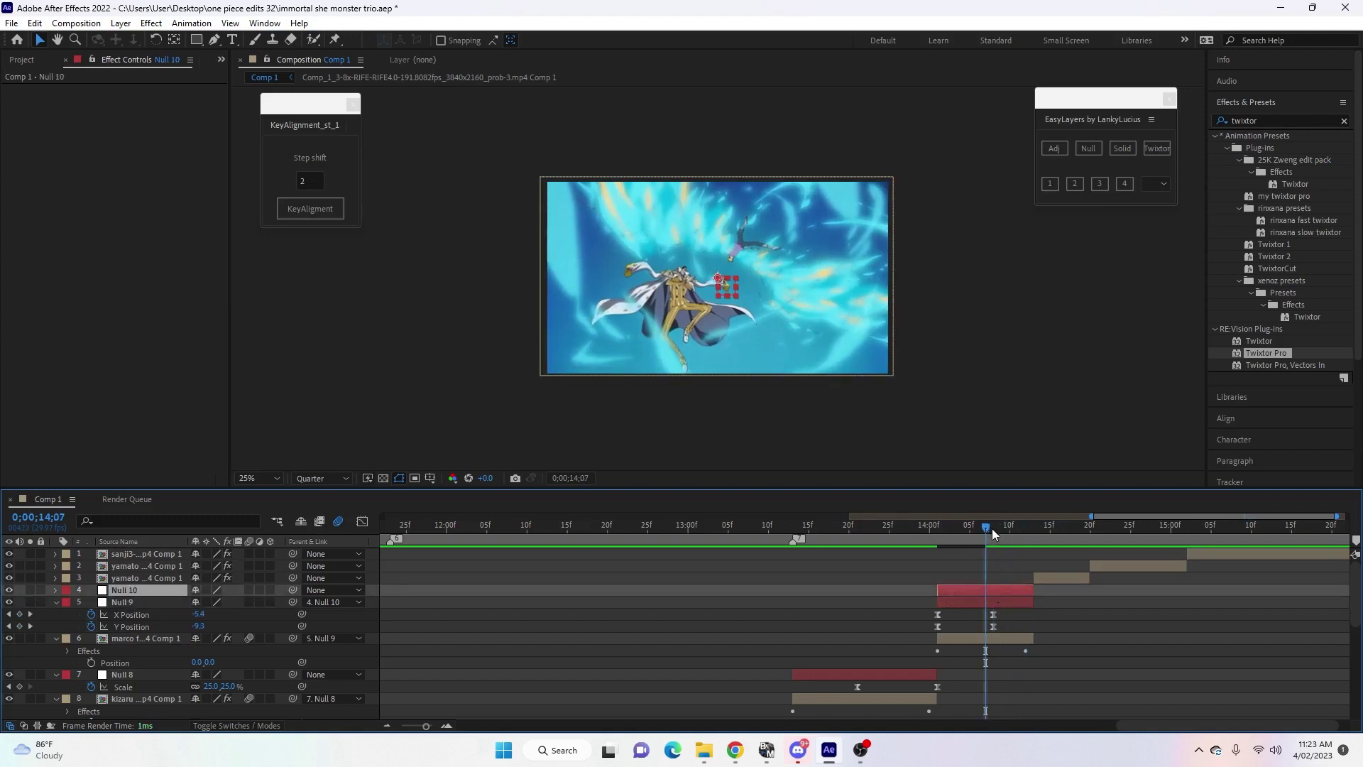
key(u)
click(979, 530)
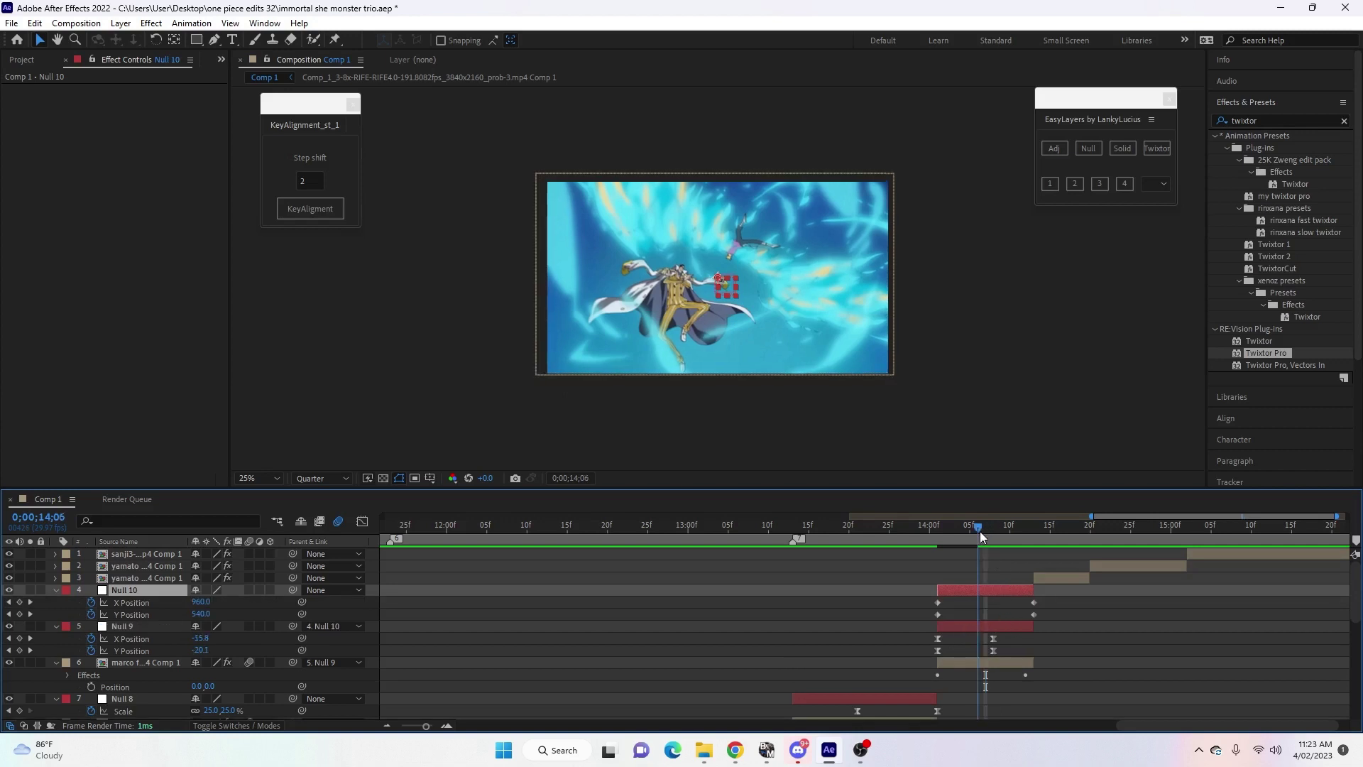
drag(930, 603, 978, 608)
mouse_move(973, 525)
mouse_down()
mouse_move(1026, 555)
mouse_move(1023, 614)
mouse_move(1025, 604)
mouse_up()
drag(726, 279, 896, 183)
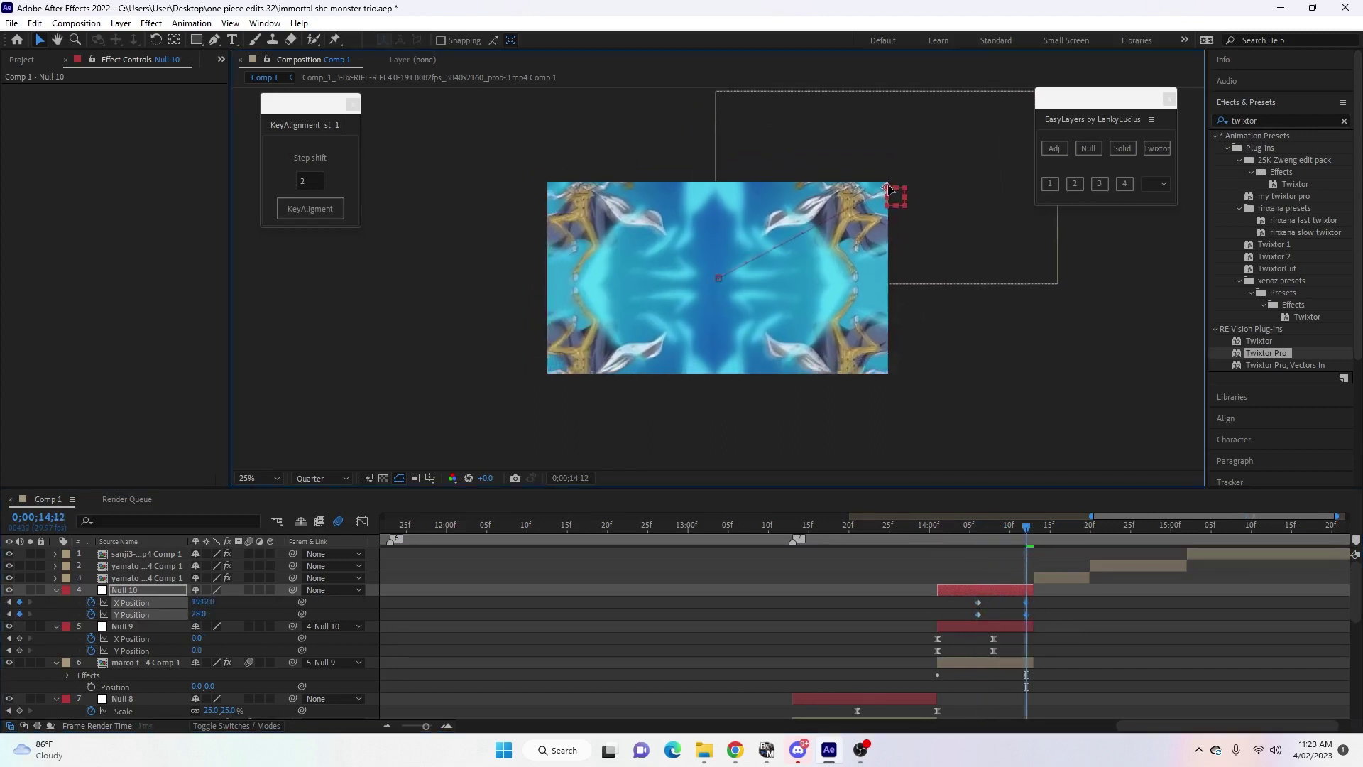
Easy-ease Null 10's position keyframes and move the ending ones to the end of the marco clip.
drag(964, 599, 1032, 619)
key(F9)
drag(1025, 604, 1030, 604)
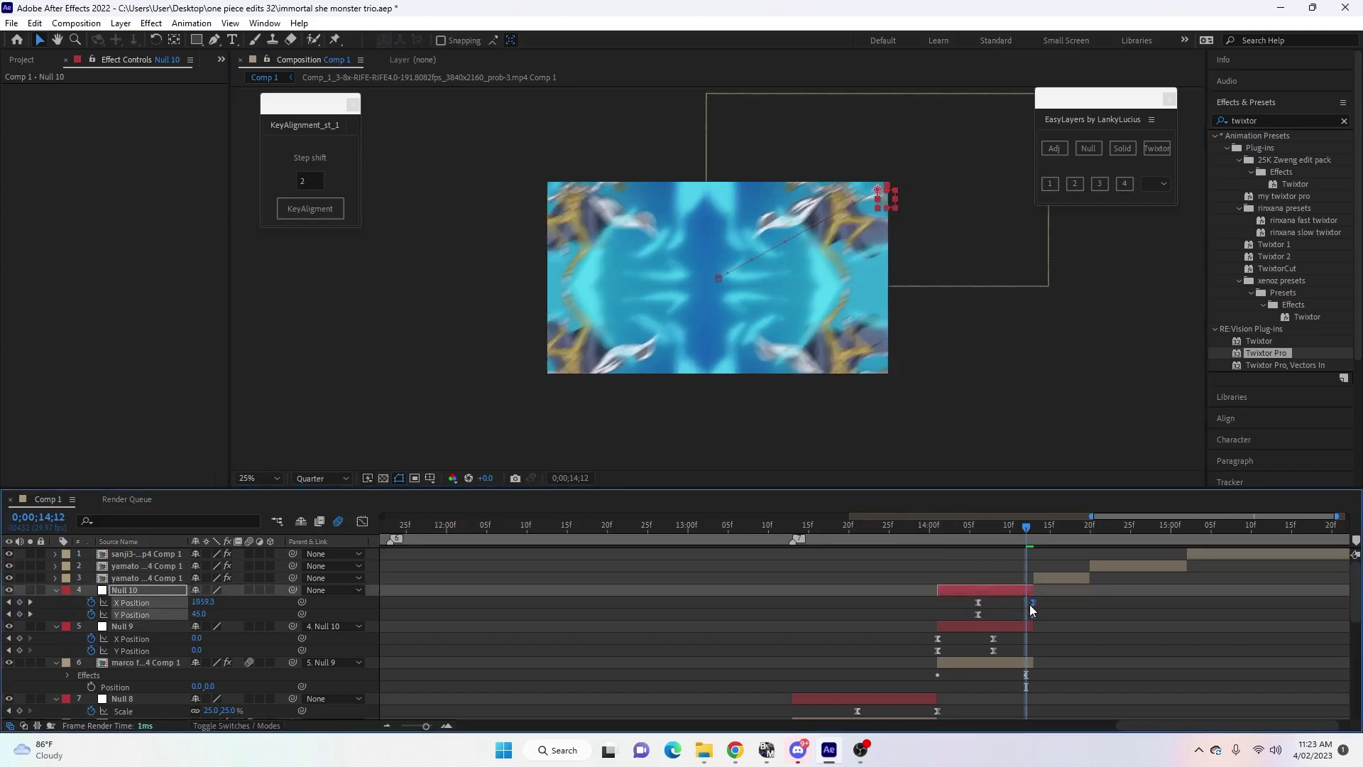
Reshape Null 10's X and Y position curves to start nearly flat and change steeply just before the ending keyframes.
click(1024, 602)
click(1033, 602)
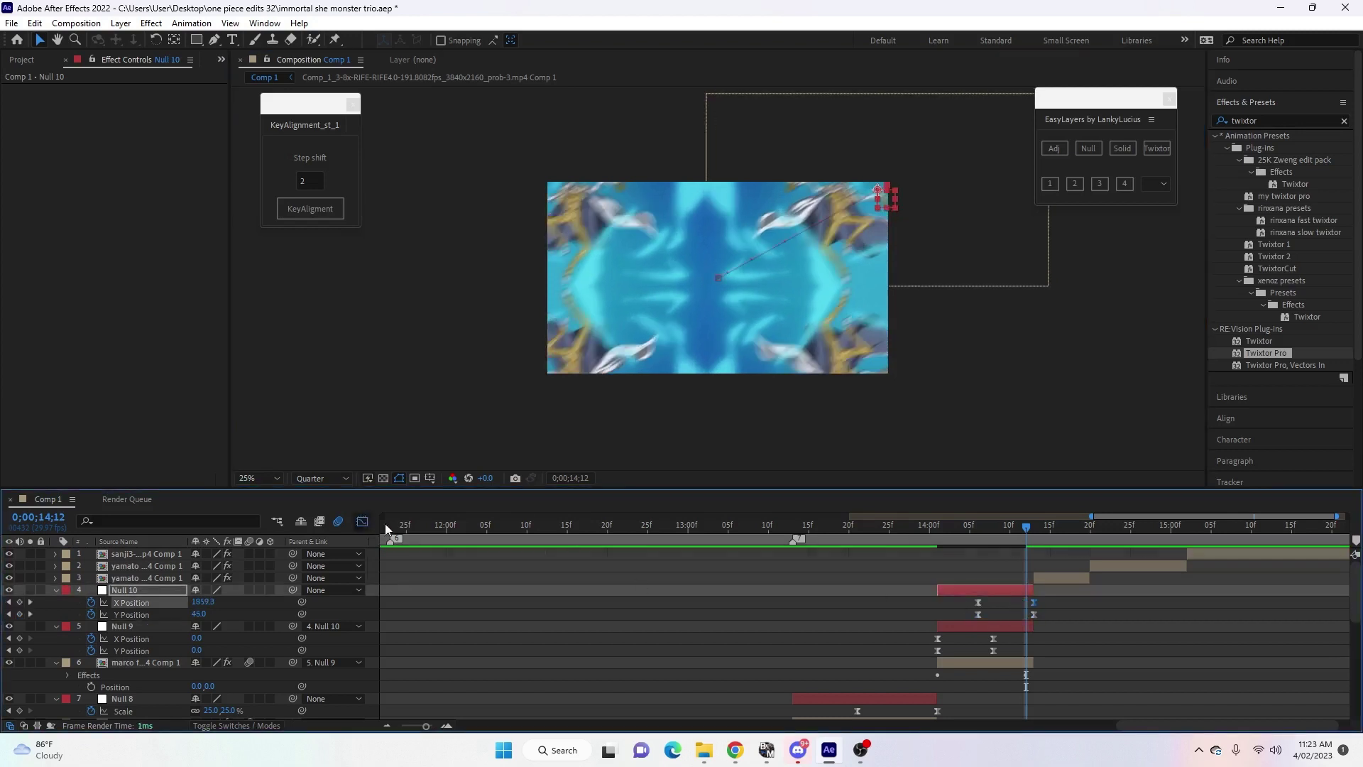
click(362, 521)
drag(997, 687, 1031, 687)
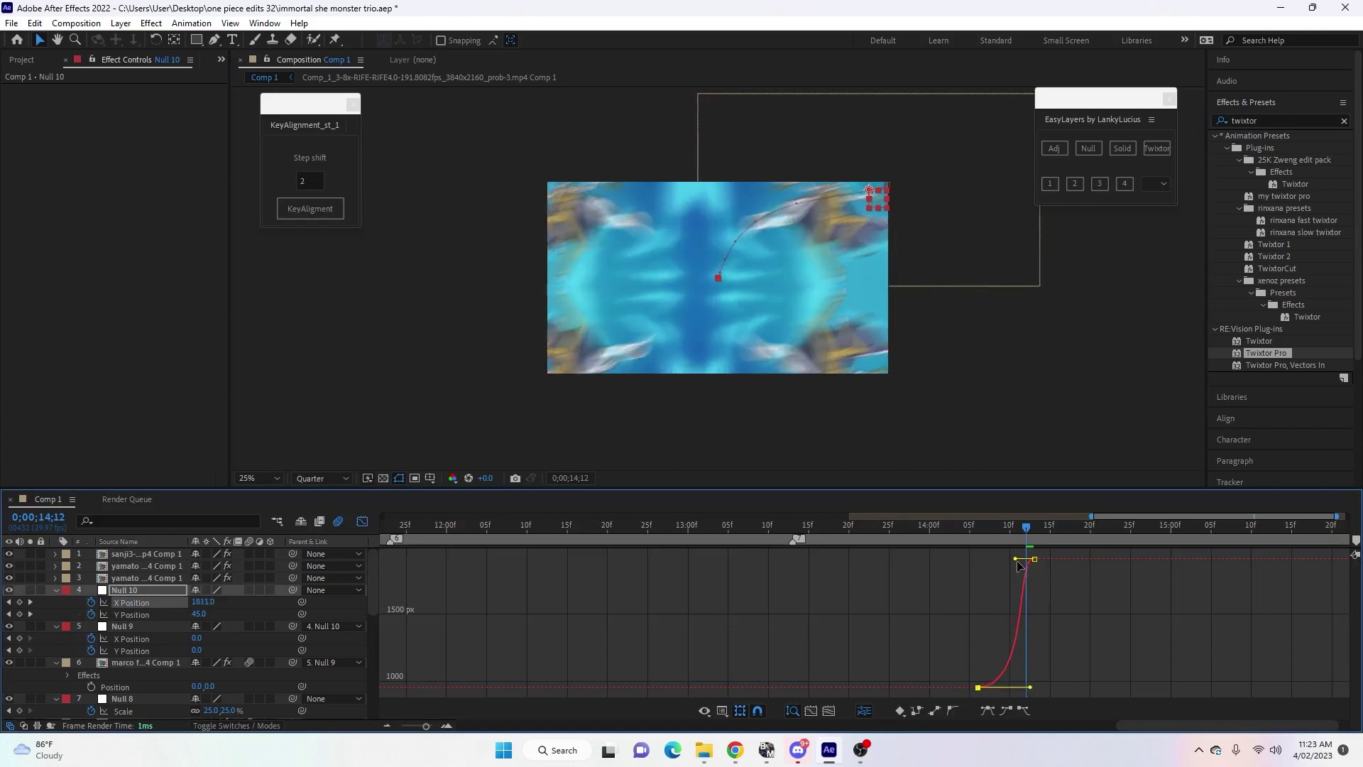
drag(1016, 559, 1031, 684)
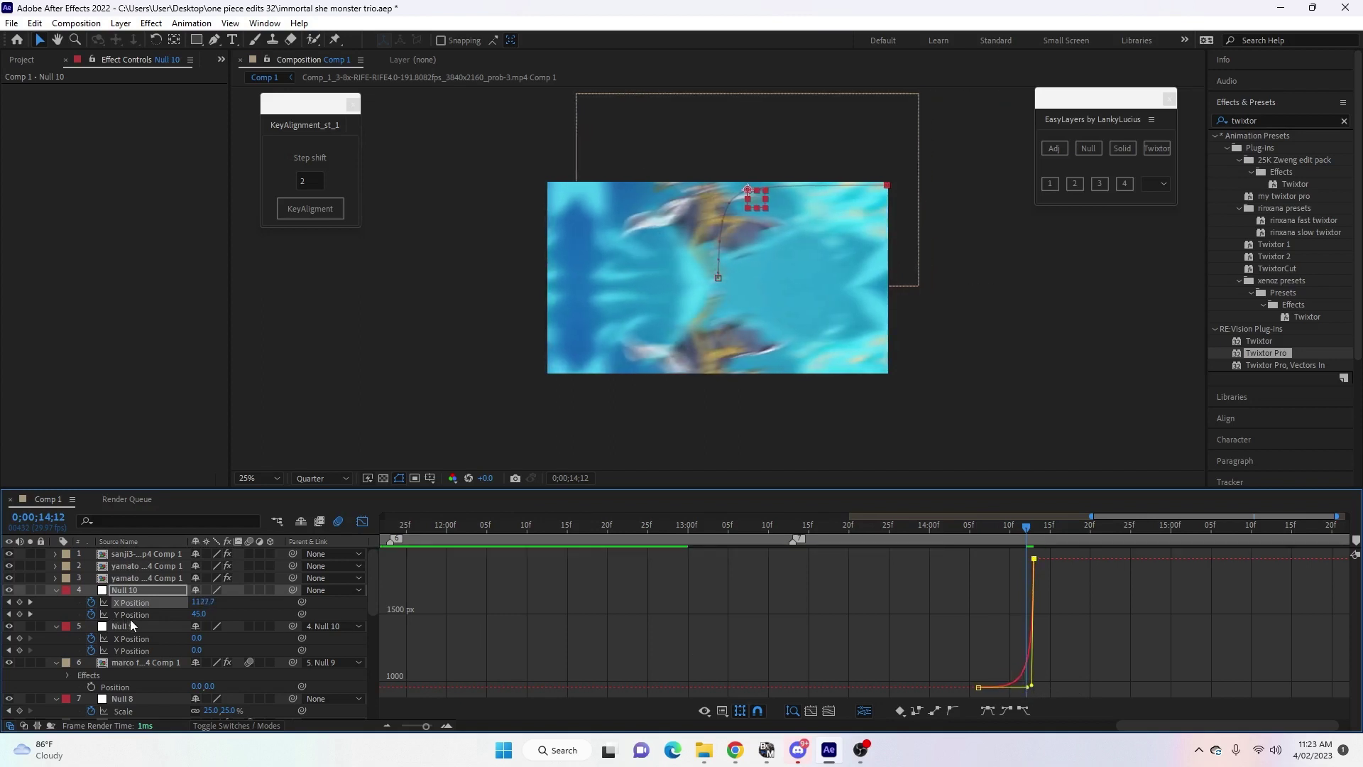
click(156, 615)
click(977, 558)
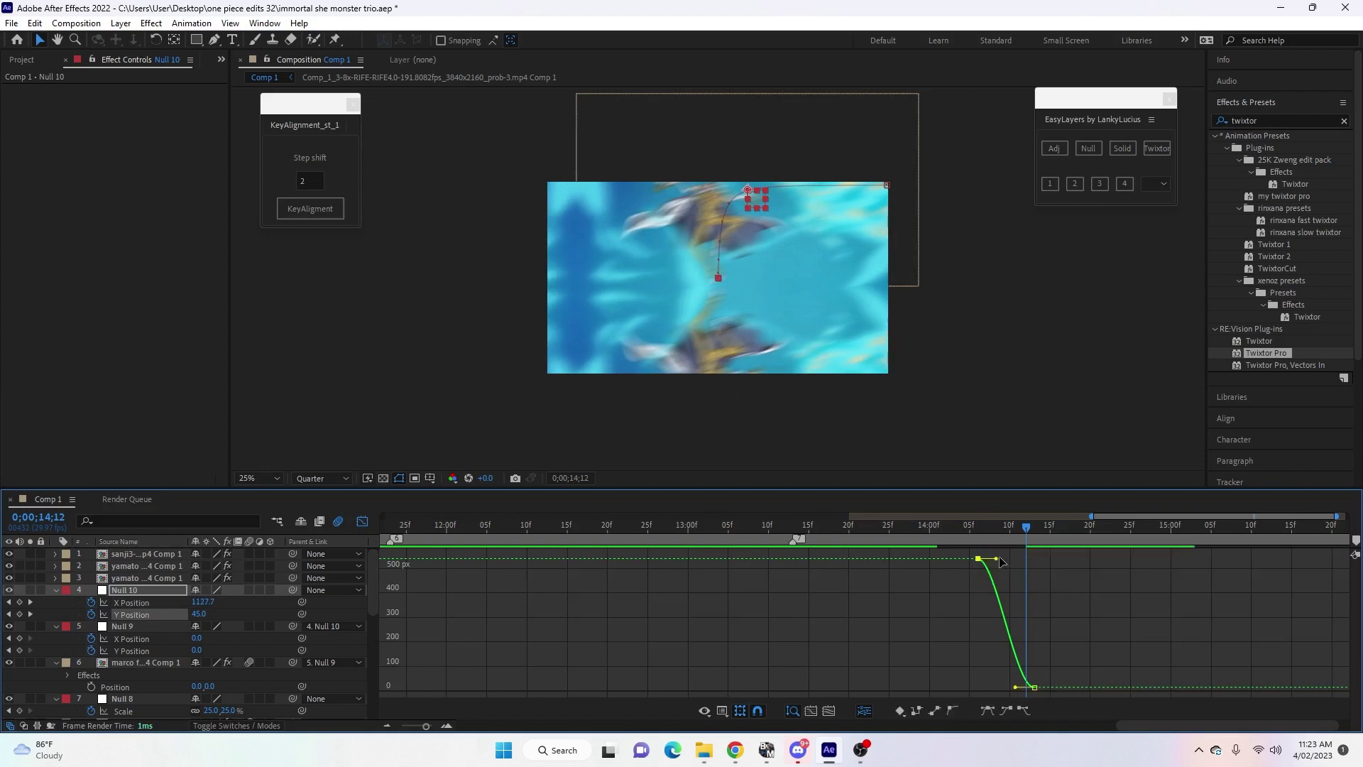
drag(1001, 559, 1031, 558)
drag(1015, 689, 1031, 568)
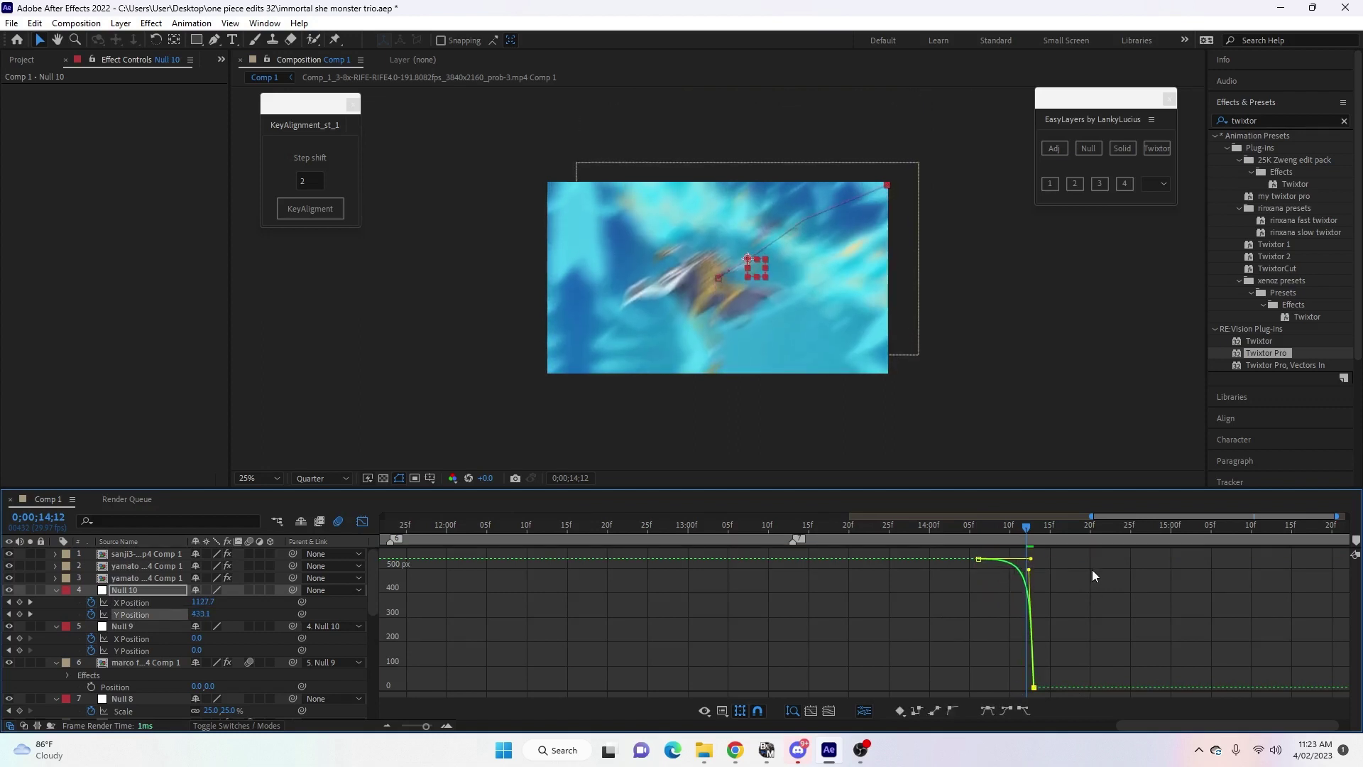
click(362, 521)
Move Null 9's ending Scale keyframe to 0;00;14;08 and reshape the scale curve to drop steeply at first and level off.
drag(1023, 536, 947, 572)
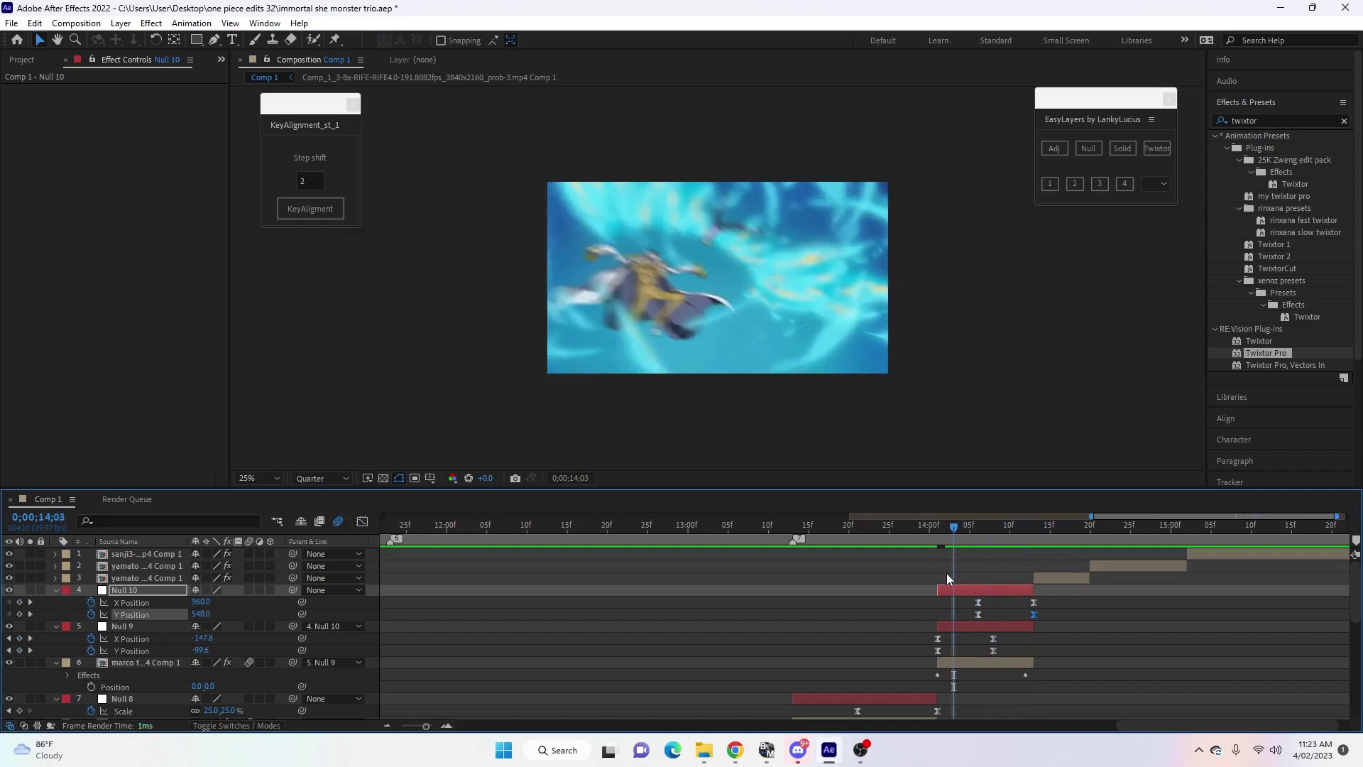
drag(956, 526, 1013, 563)
click(1012, 626)
key(s)
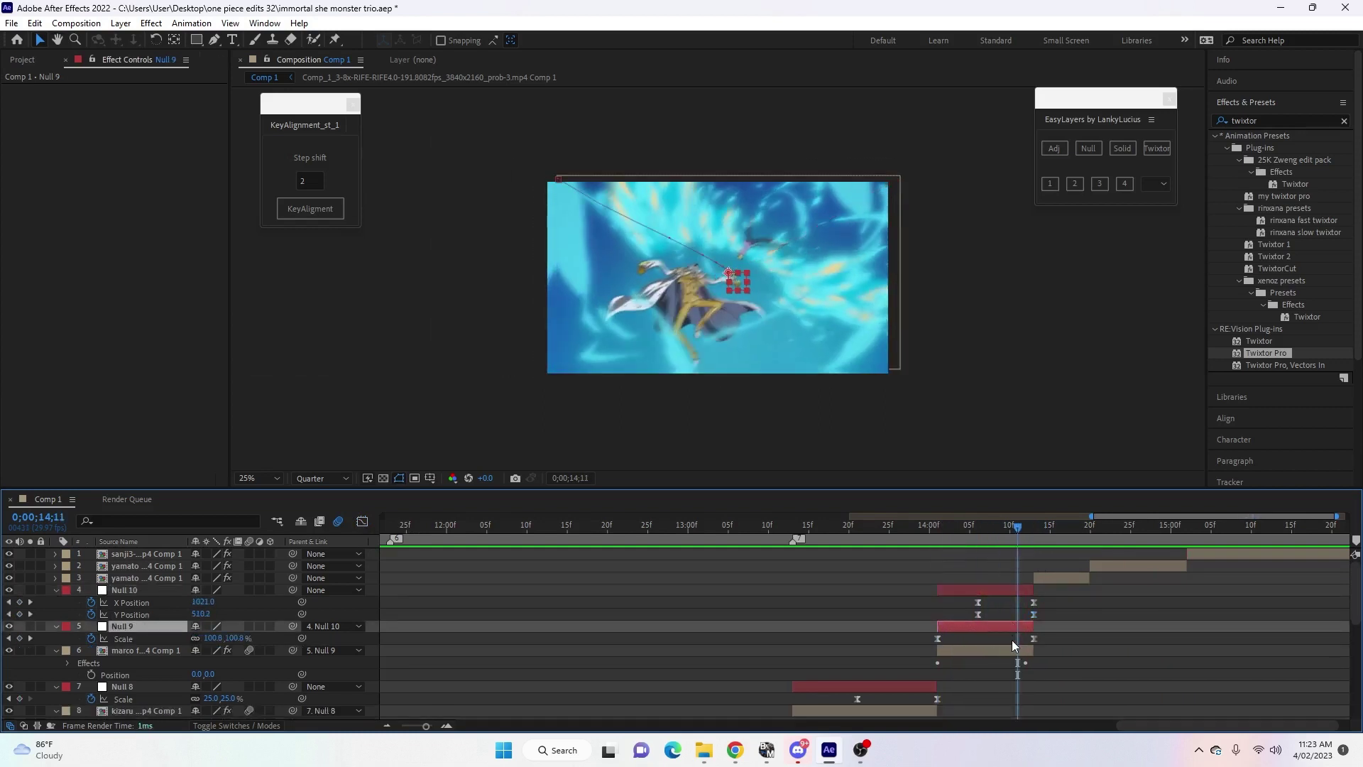
drag(1018, 527, 993, 533)
key(p)
key(s)
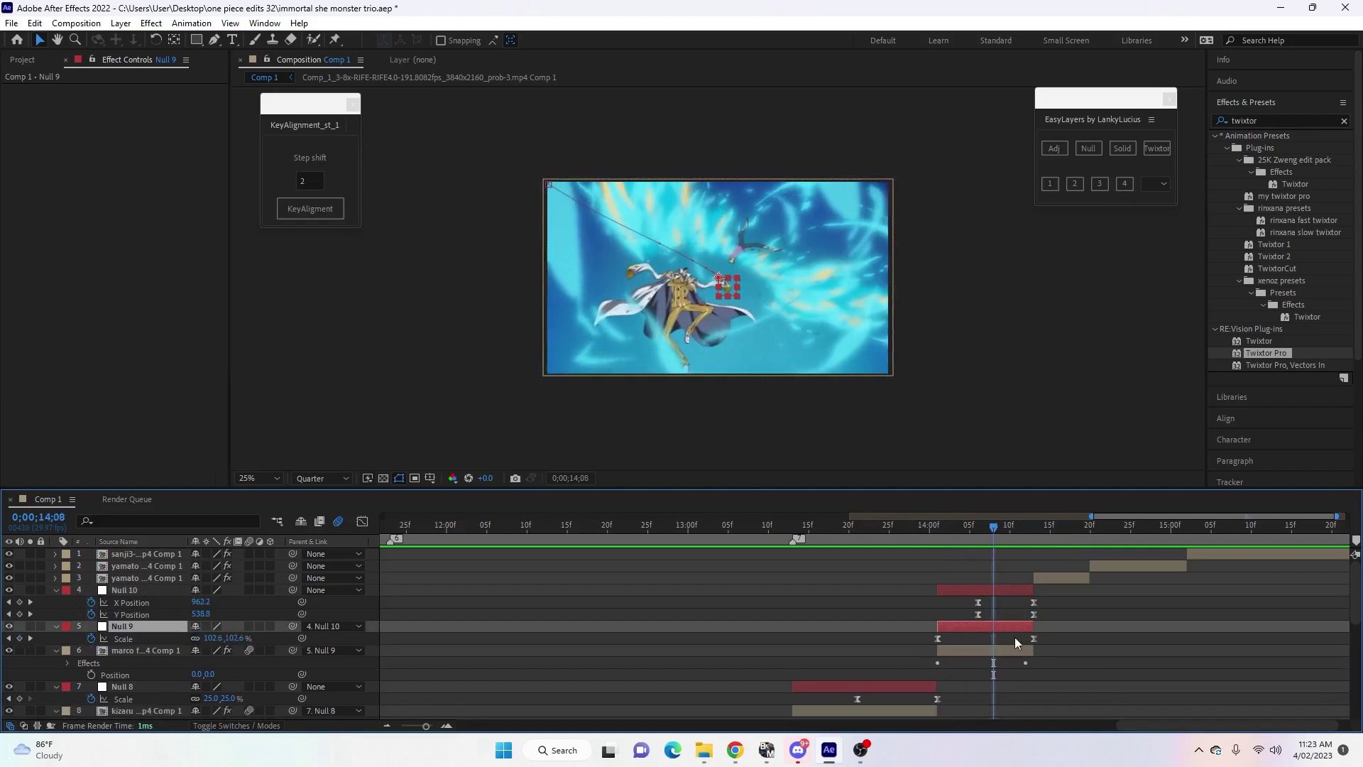
drag(1033, 638, 989, 641)
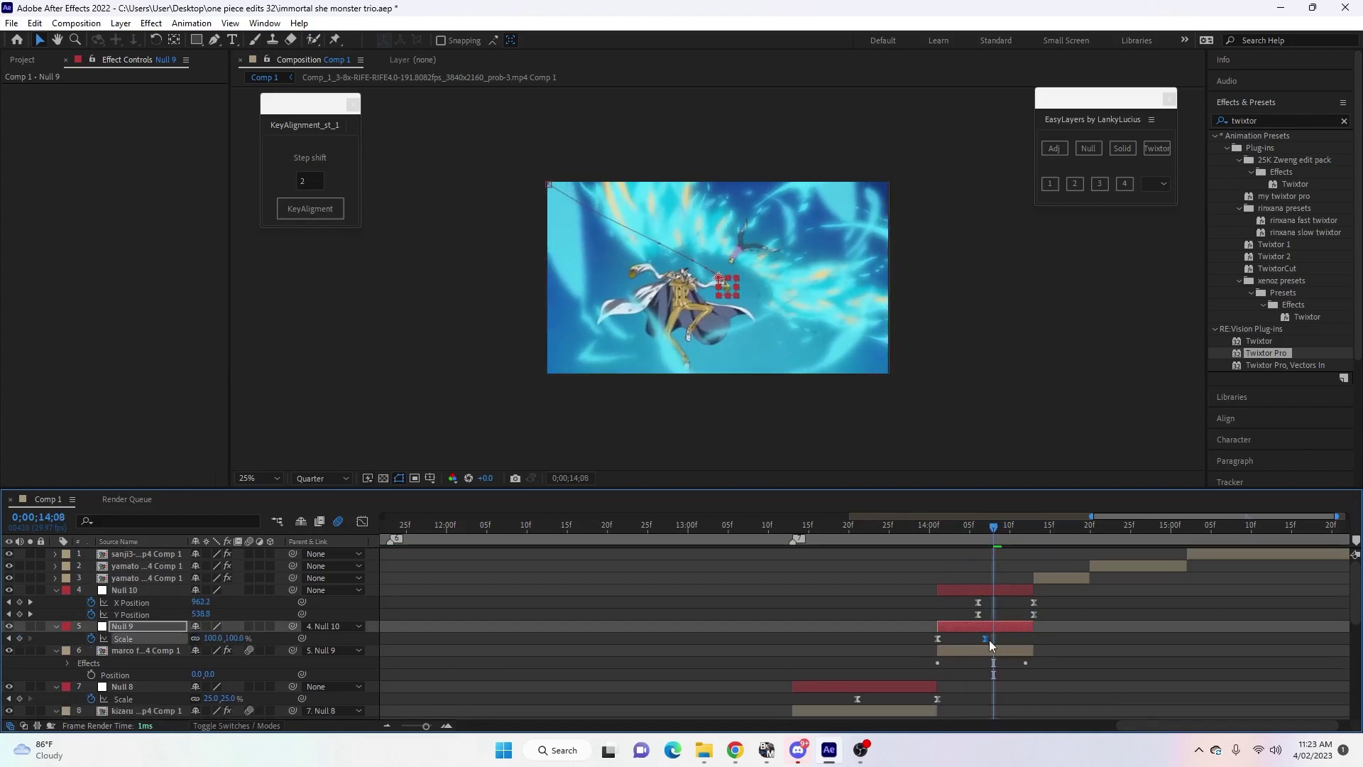
click(362, 521)
drag(942, 629, 942, 672)
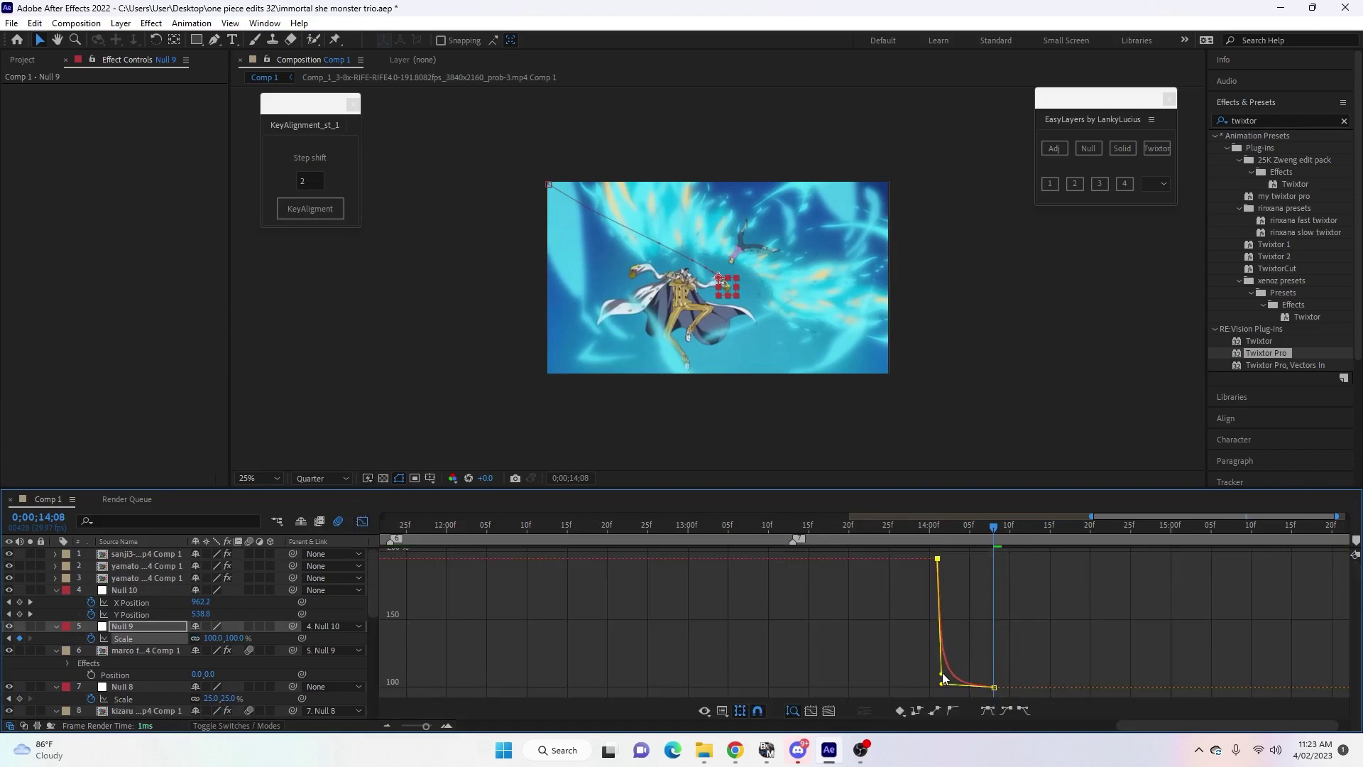
click(362, 521)
Move Null 10's starting Scale keyframe to 0;00;14;06 and set the ending one at 0;00;14;12 to 195%.
drag(991, 527, 977, 527)
click(982, 589)
key(s)
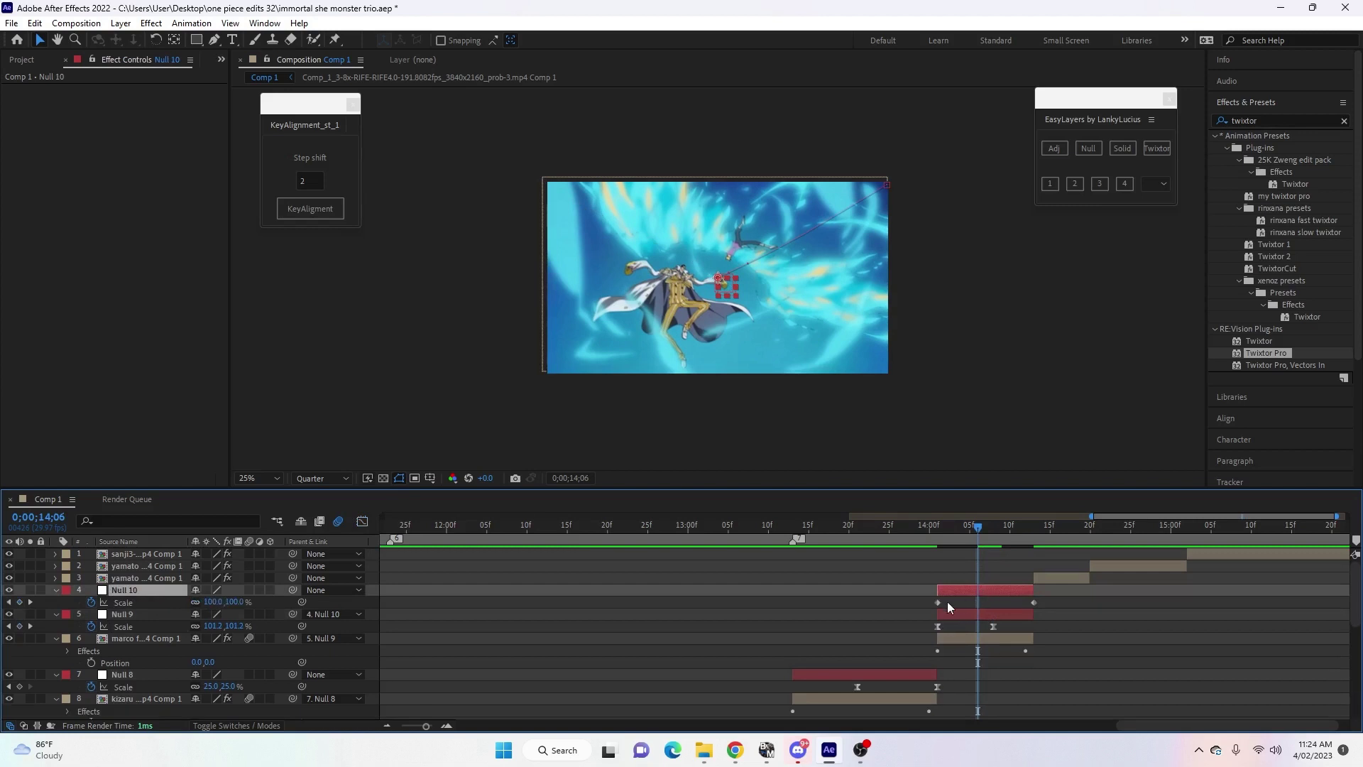
drag(1037, 526, 1027, 534)
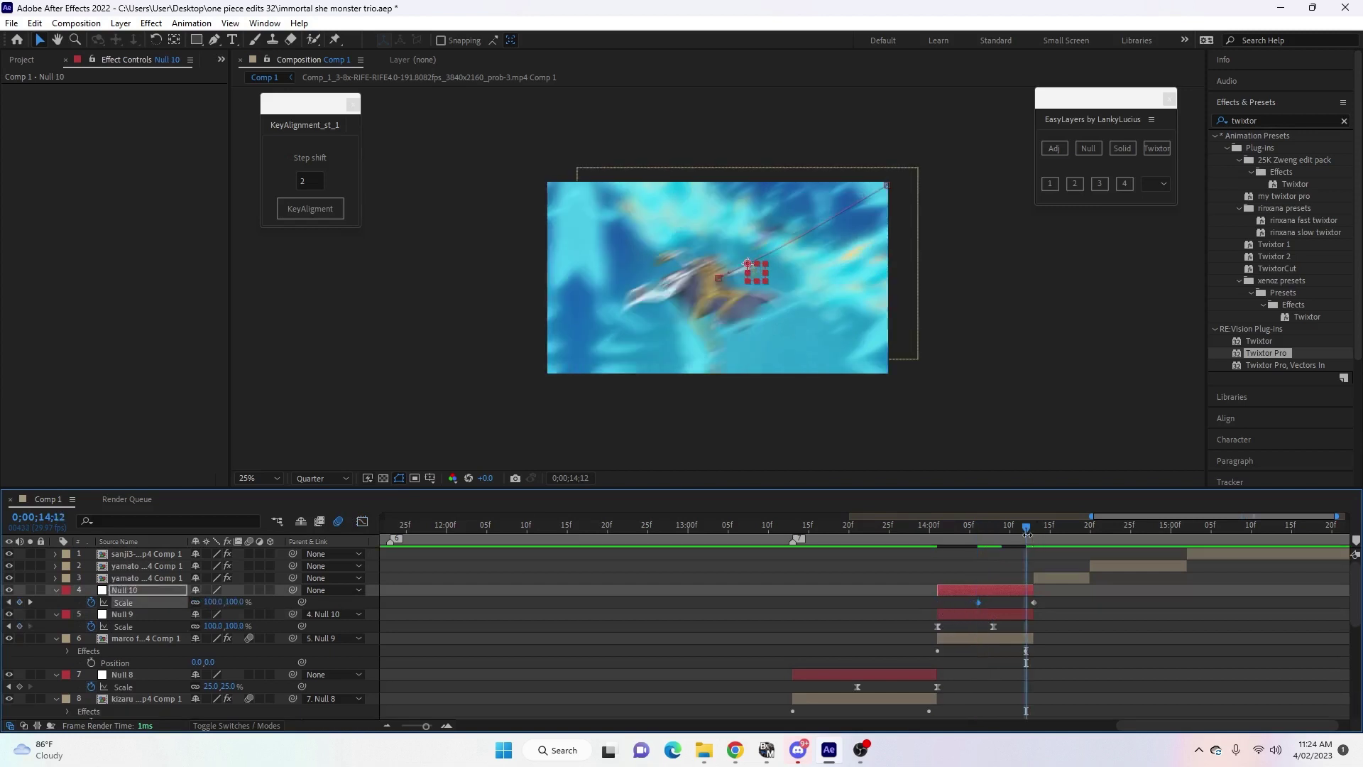
click(212, 602)
text(195)
key(Return)
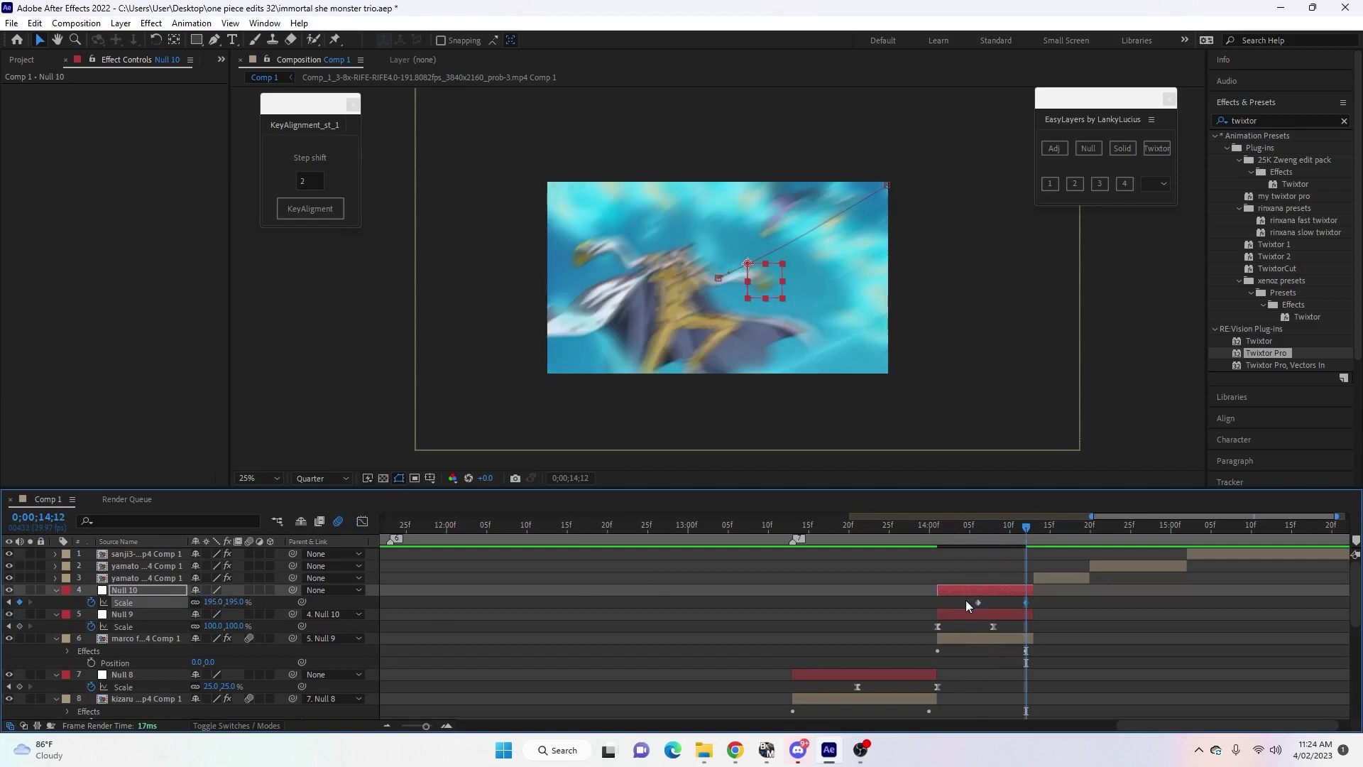
Easy-ease Null 10's Scale keyframes up to the marco clip's end, with a curve nearly flat at first and steep at the end.
key(F9)
drag(1023, 604, 1033, 603)
click(362, 521)
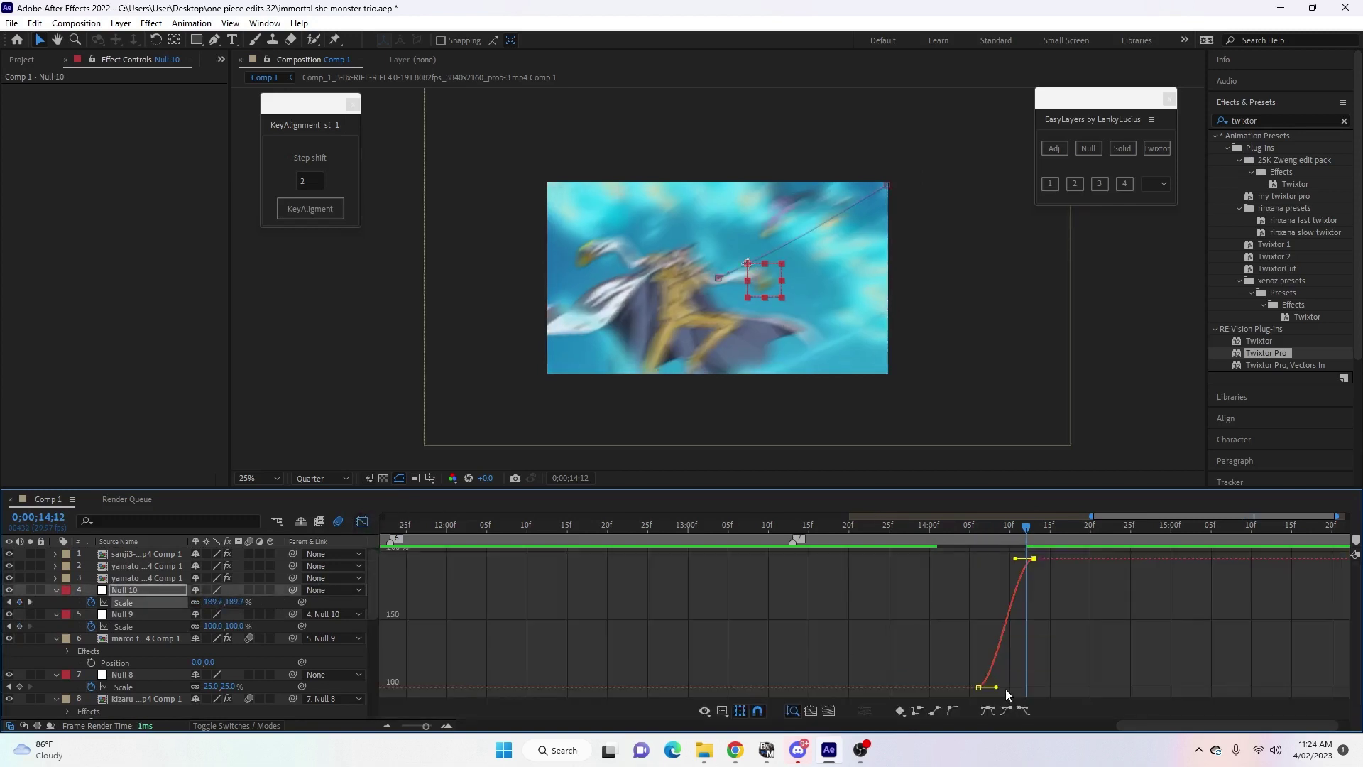
drag(996, 687, 1025, 687)
drag(1015, 557, 1069, 675)
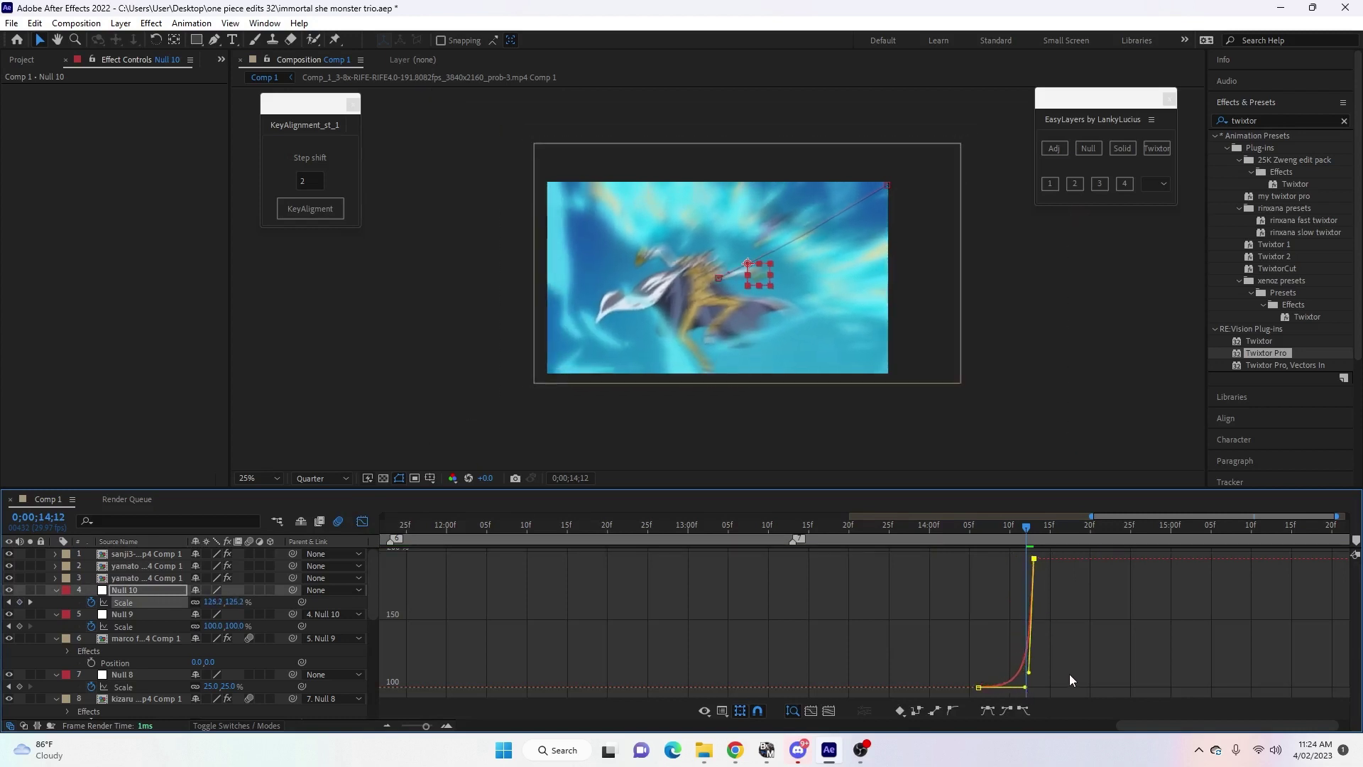
click(361, 523)
Adjust Null 10's X and Y position curves so the steep change before the ending keyframes begins slightly earlier.
key(p)
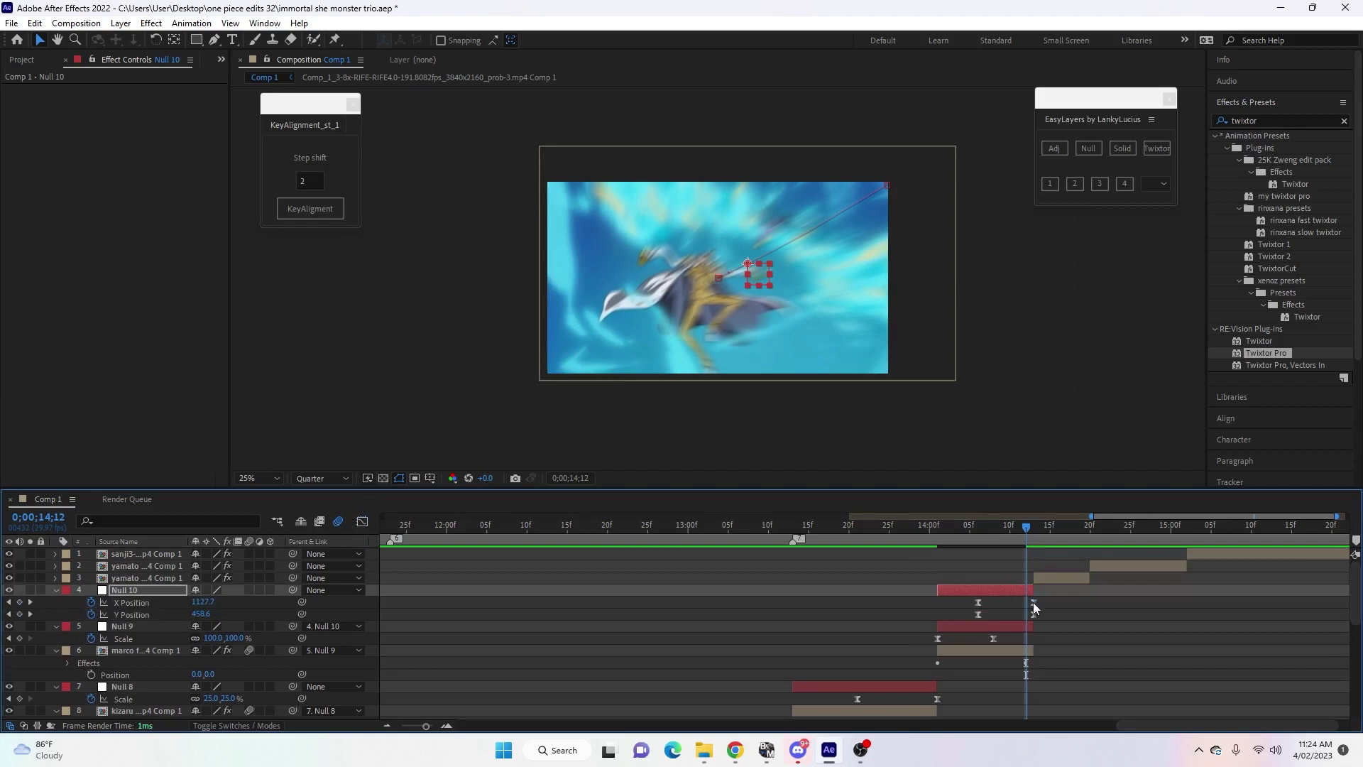
click(362, 523)
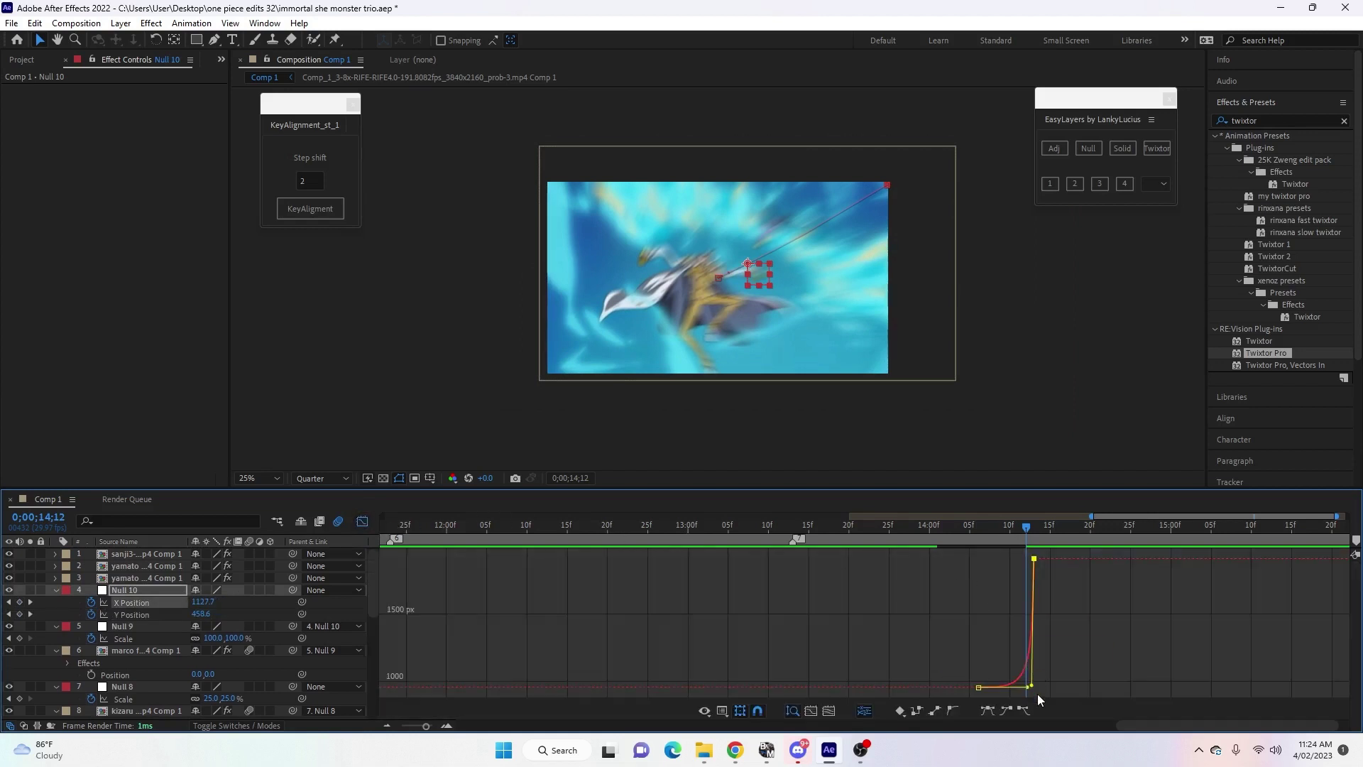
drag(1031, 686, 1031, 671)
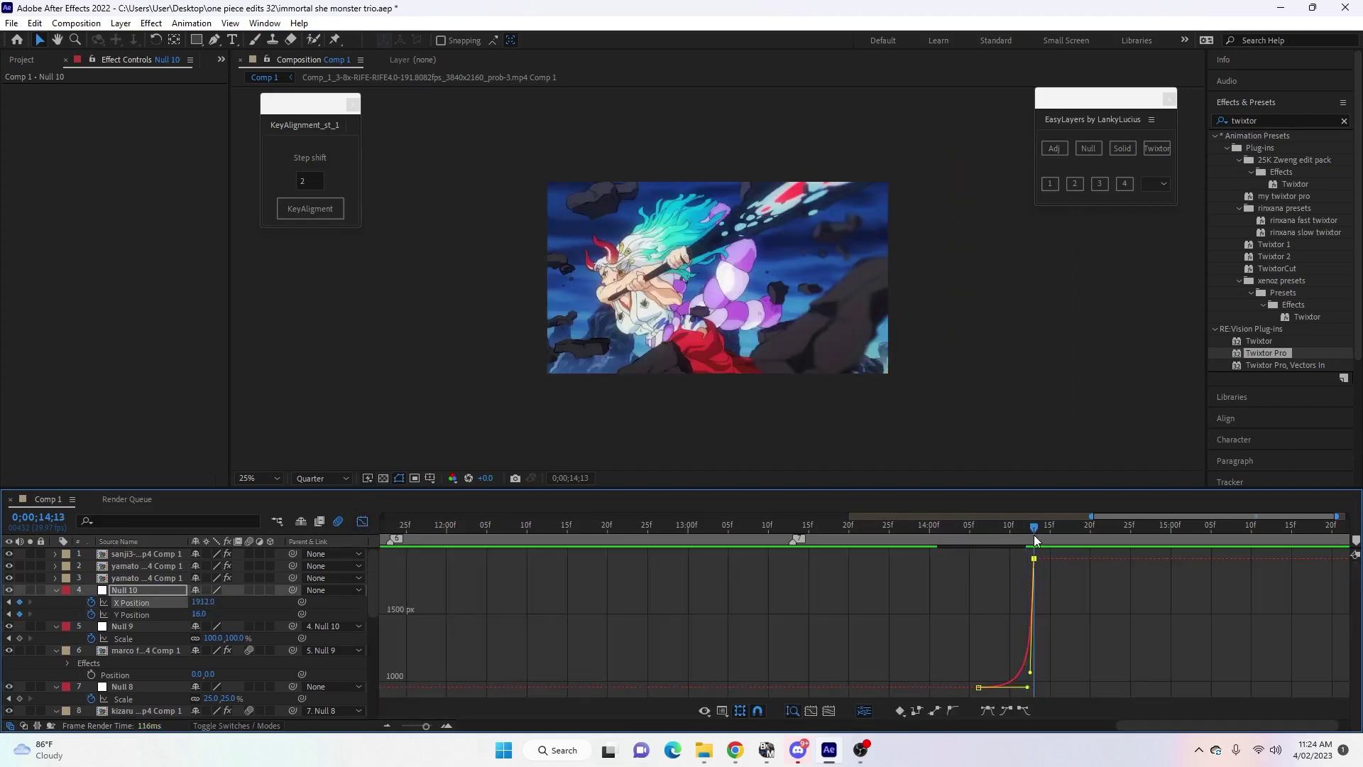
drag(1030, 672, 1023, 685)
click(132, 614)
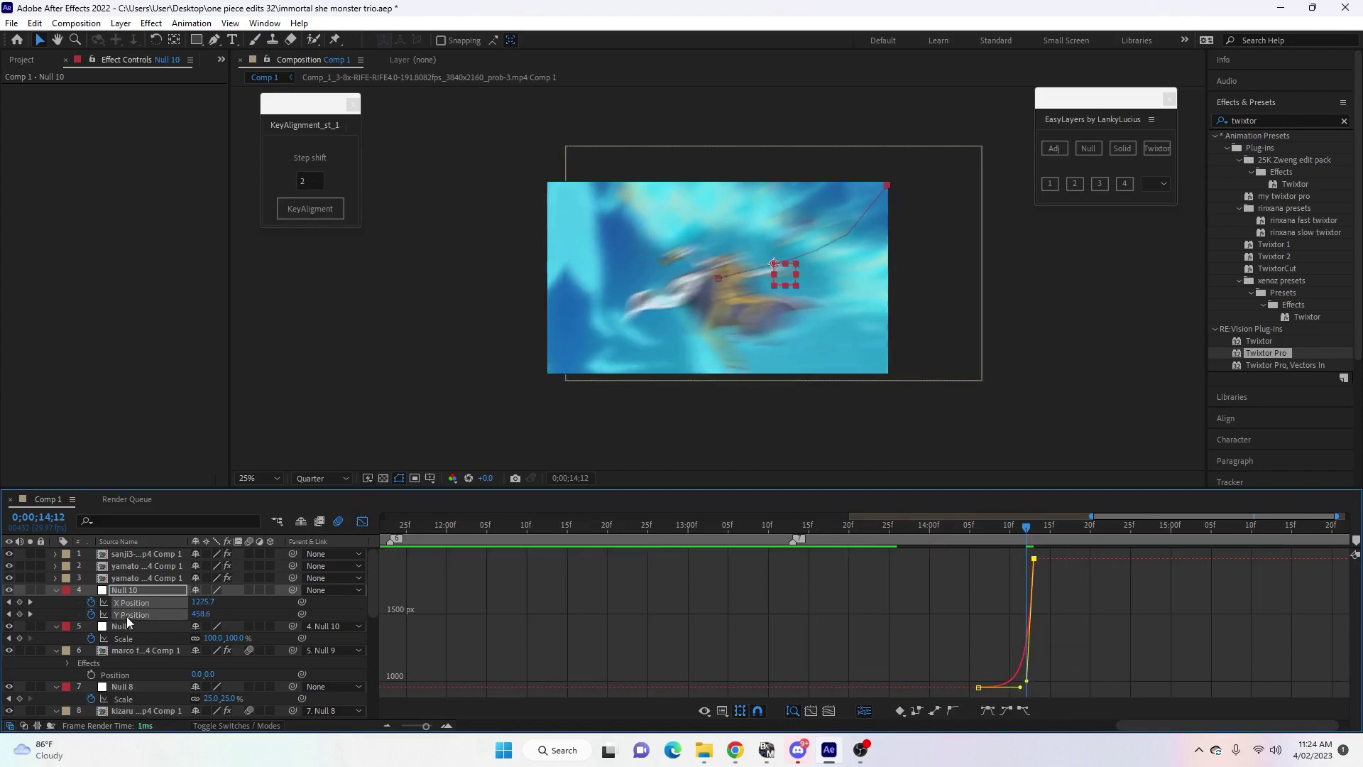
click(978, 559)
drag(1031, 561, 1025, 572)
click(362, 522)
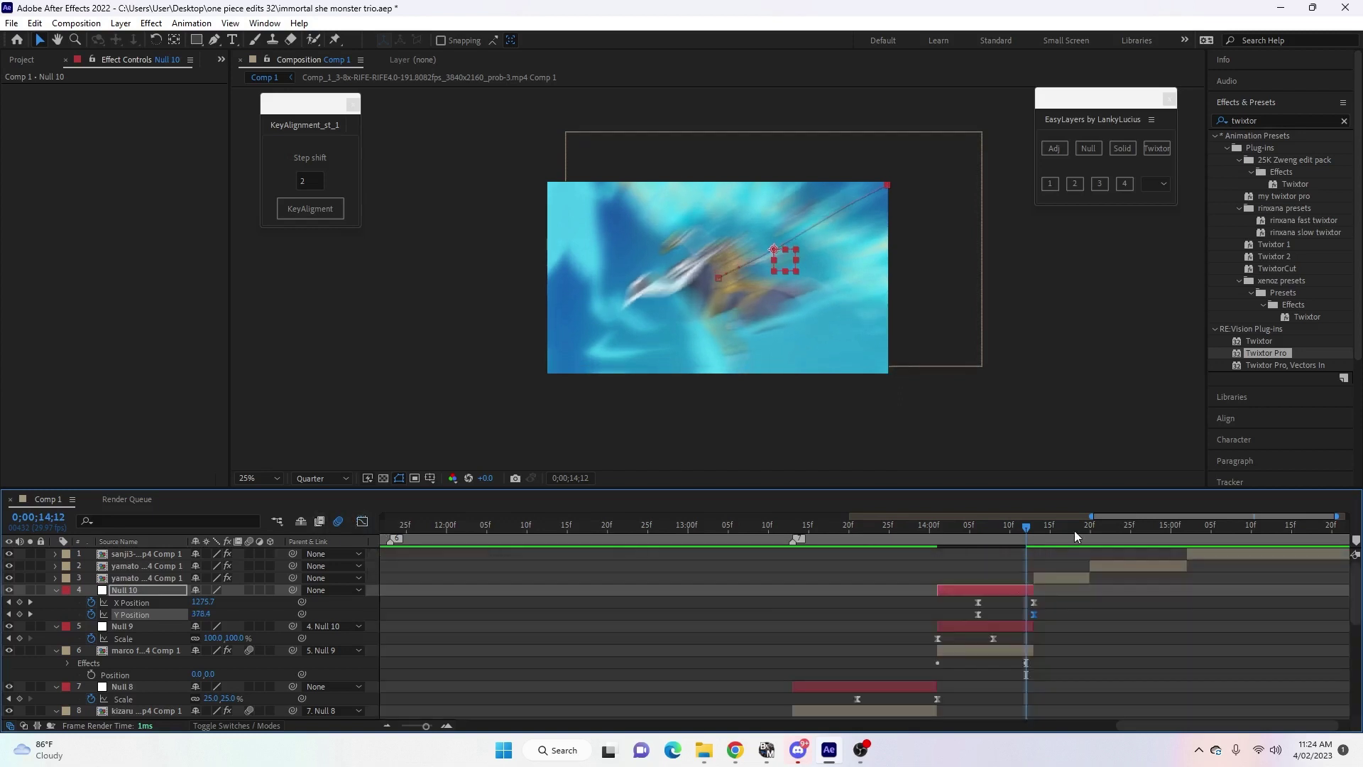
Play back the transitions around the marco clip and reveal Null 9's position keyframes.
drag(1027, 531, 920, 537)
key(space)
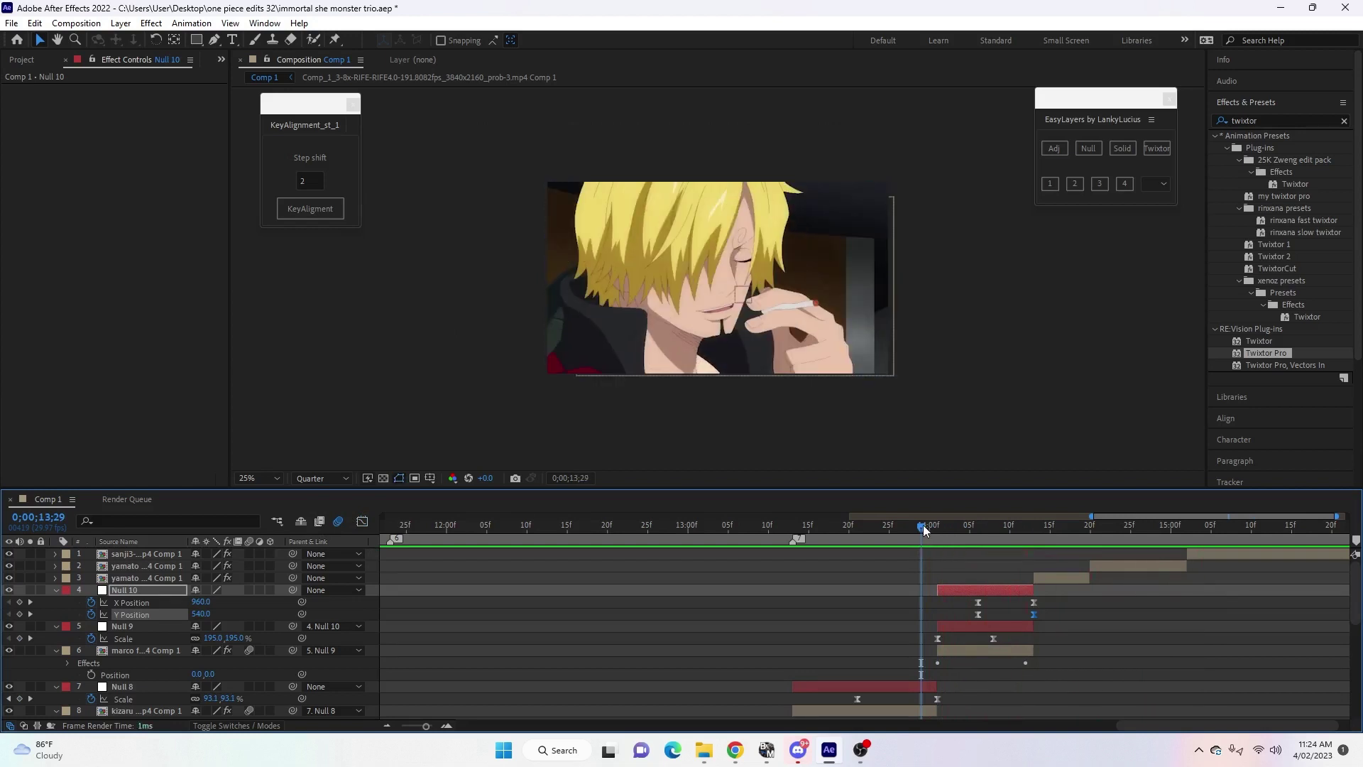
key(space)
key(space)
key(space)
key(space)
key(space)
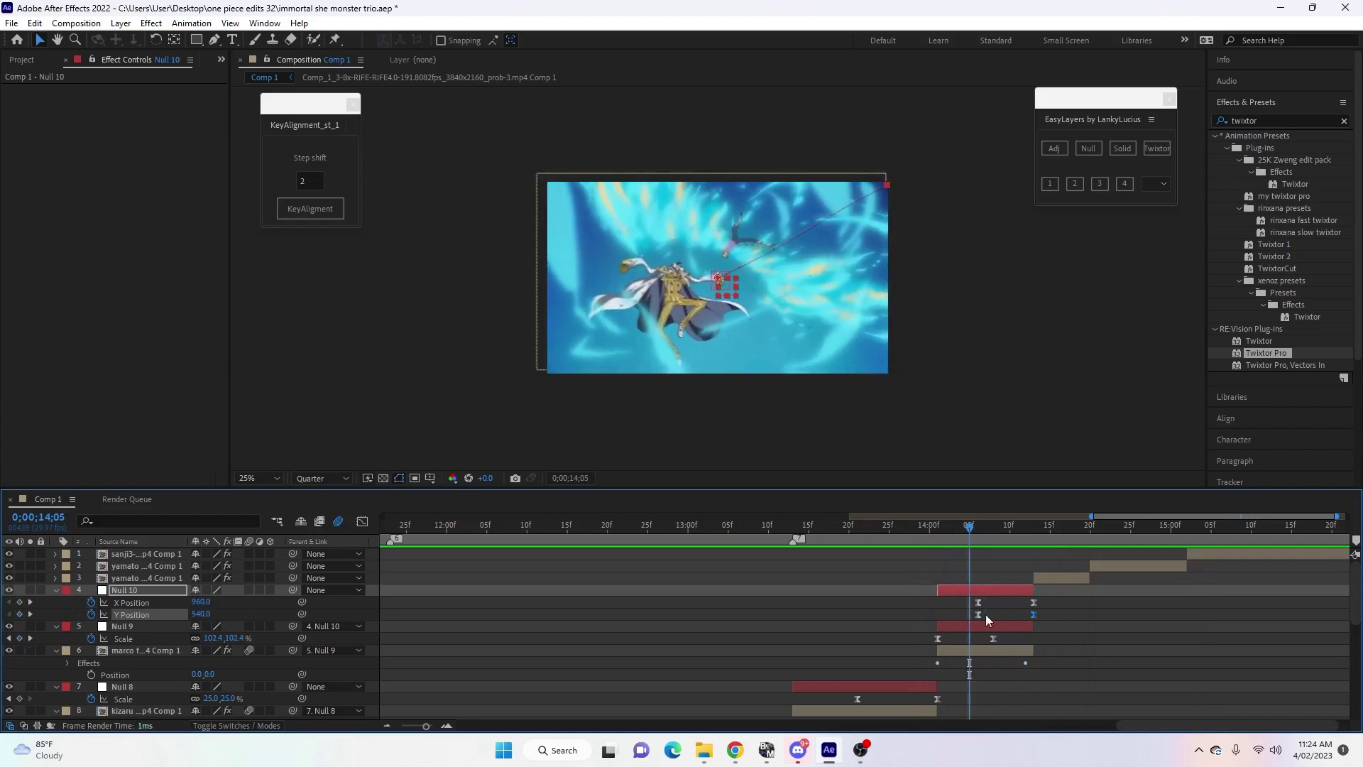
key(Page_Up)
click(984, 621)
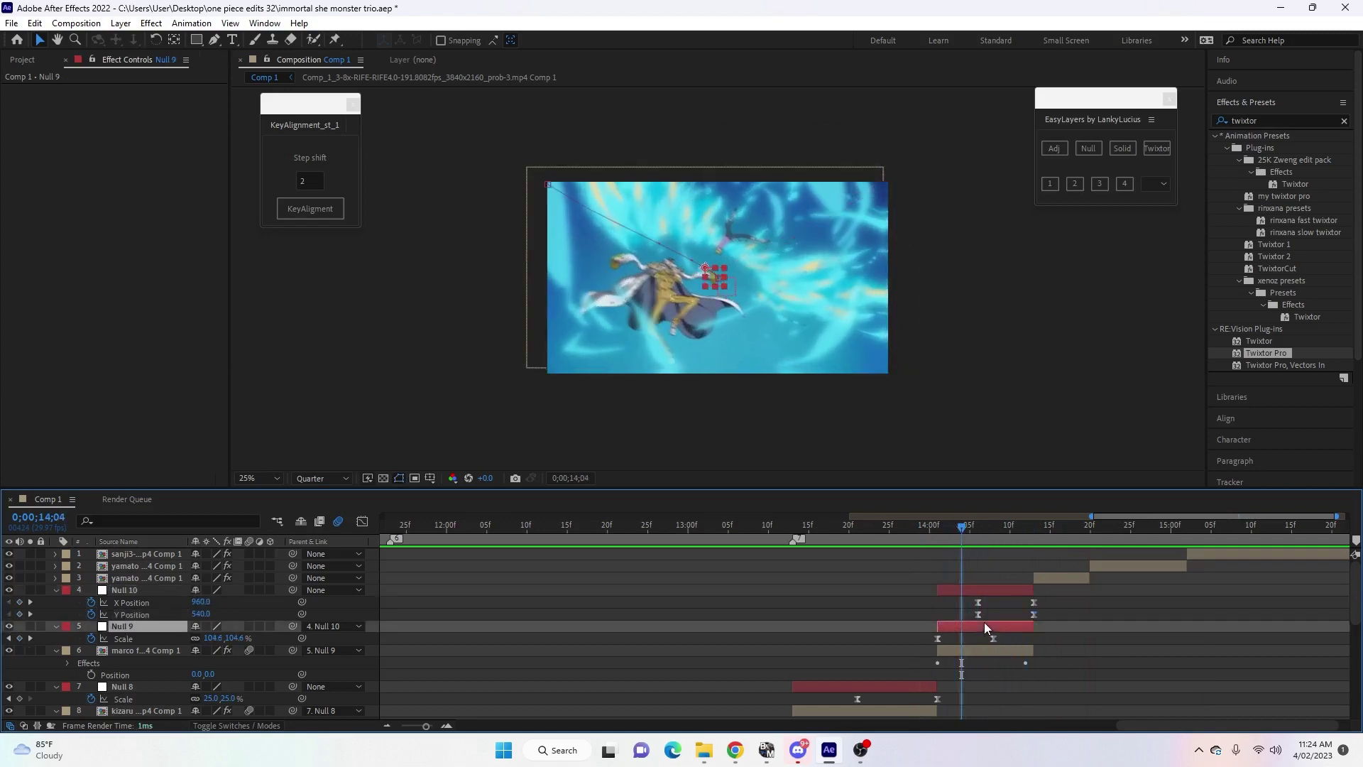
key(p)
Add a null as parent of the yamato clip that starts at 0;00;14;13.
drag(963, 527, 1045, 576)
click(1044, 577)
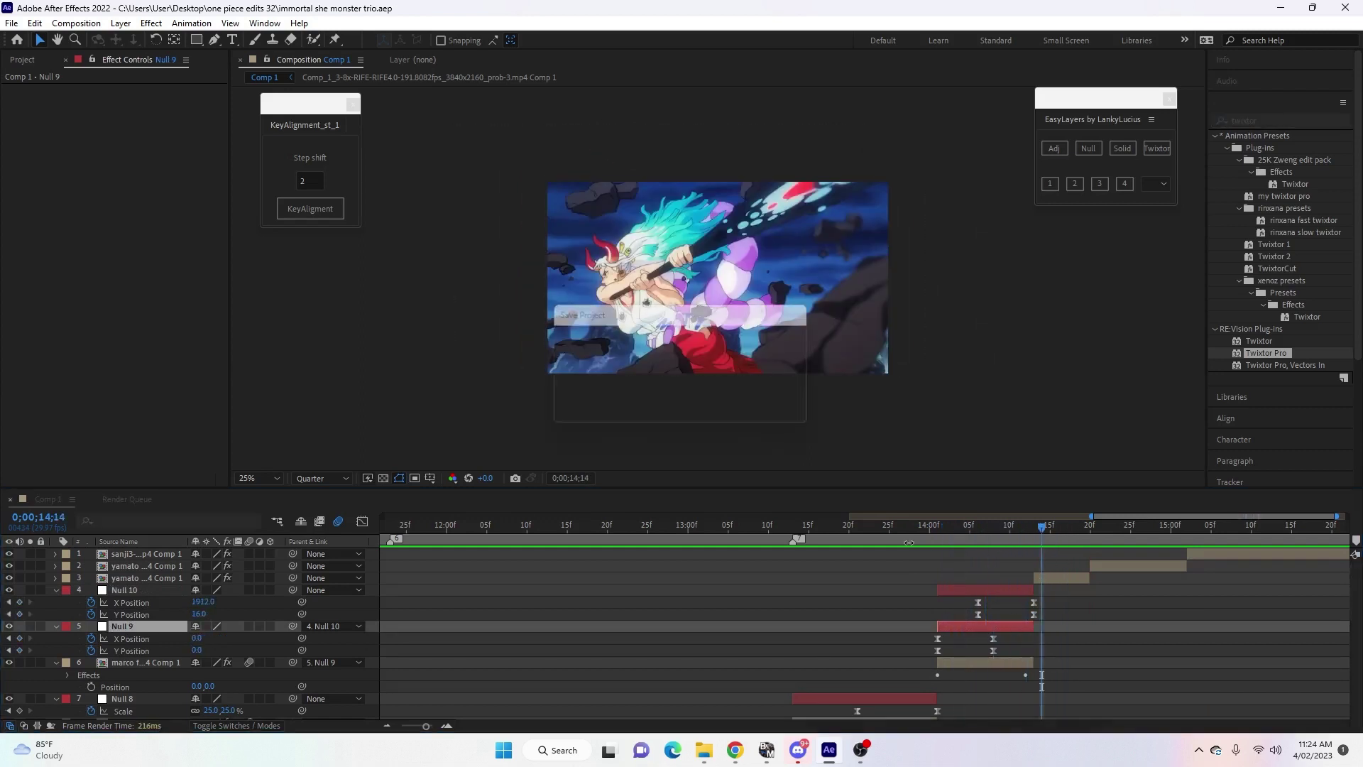
key(Page_Up)
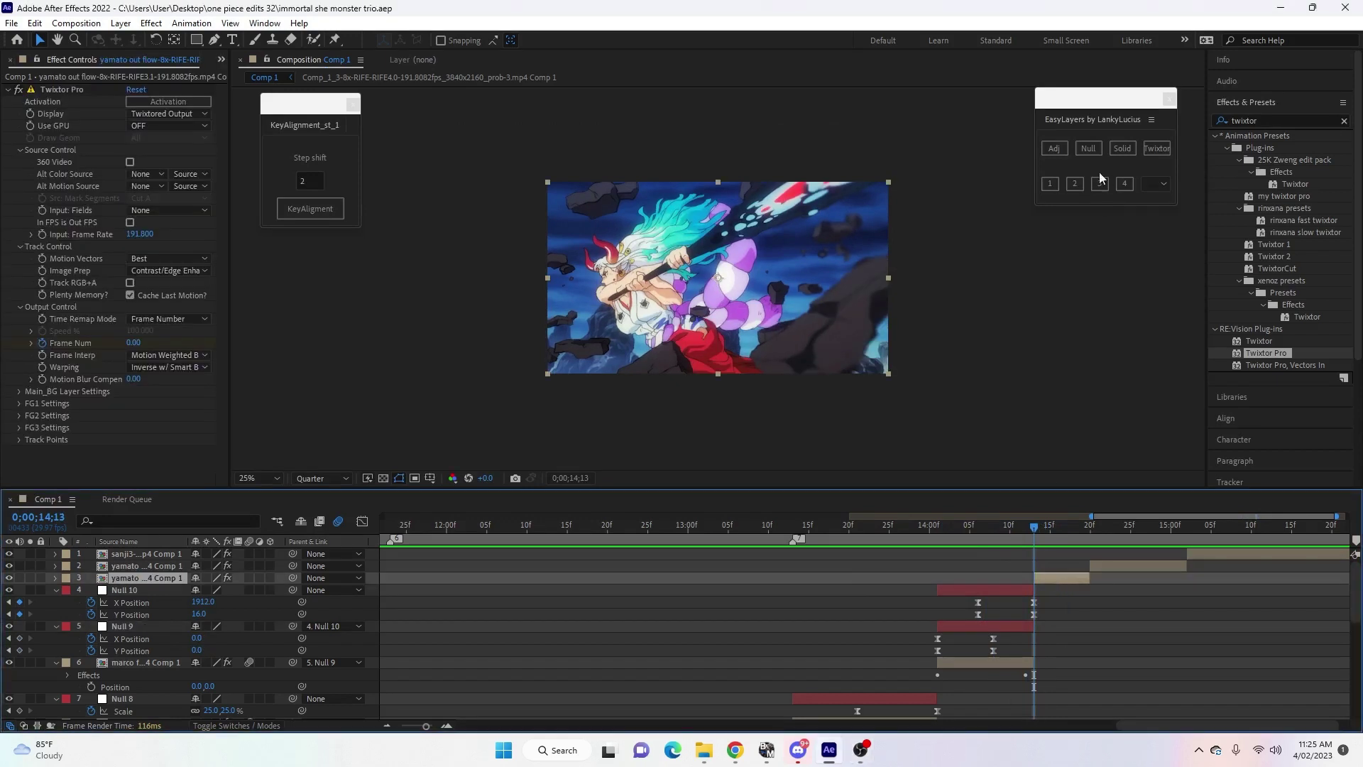
click(1088, 148)
Set Null 11's starting position to about -4, 1080 at the frame's lower-left corner and easy-ease its position keyframes.
click(1042, 578)
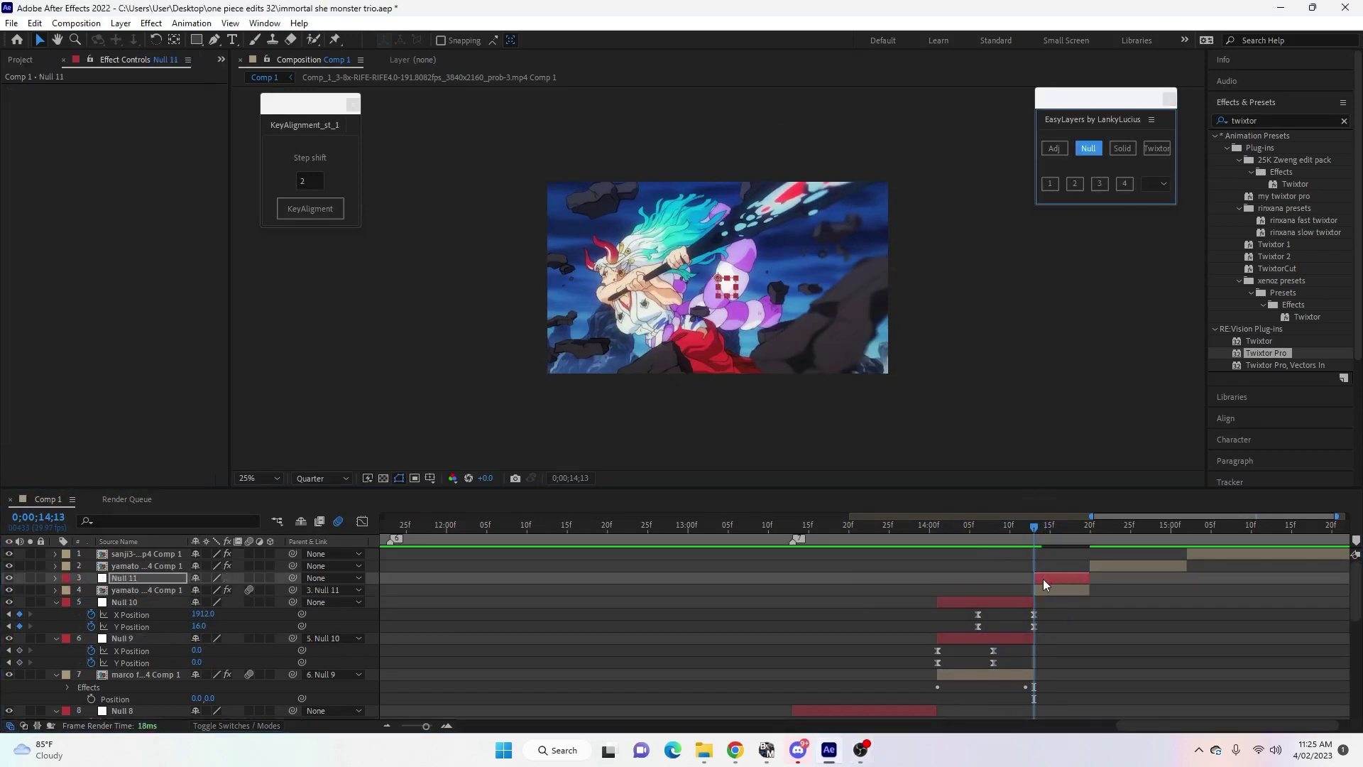
key(u)
drag(1033, 530, 1036, 604)
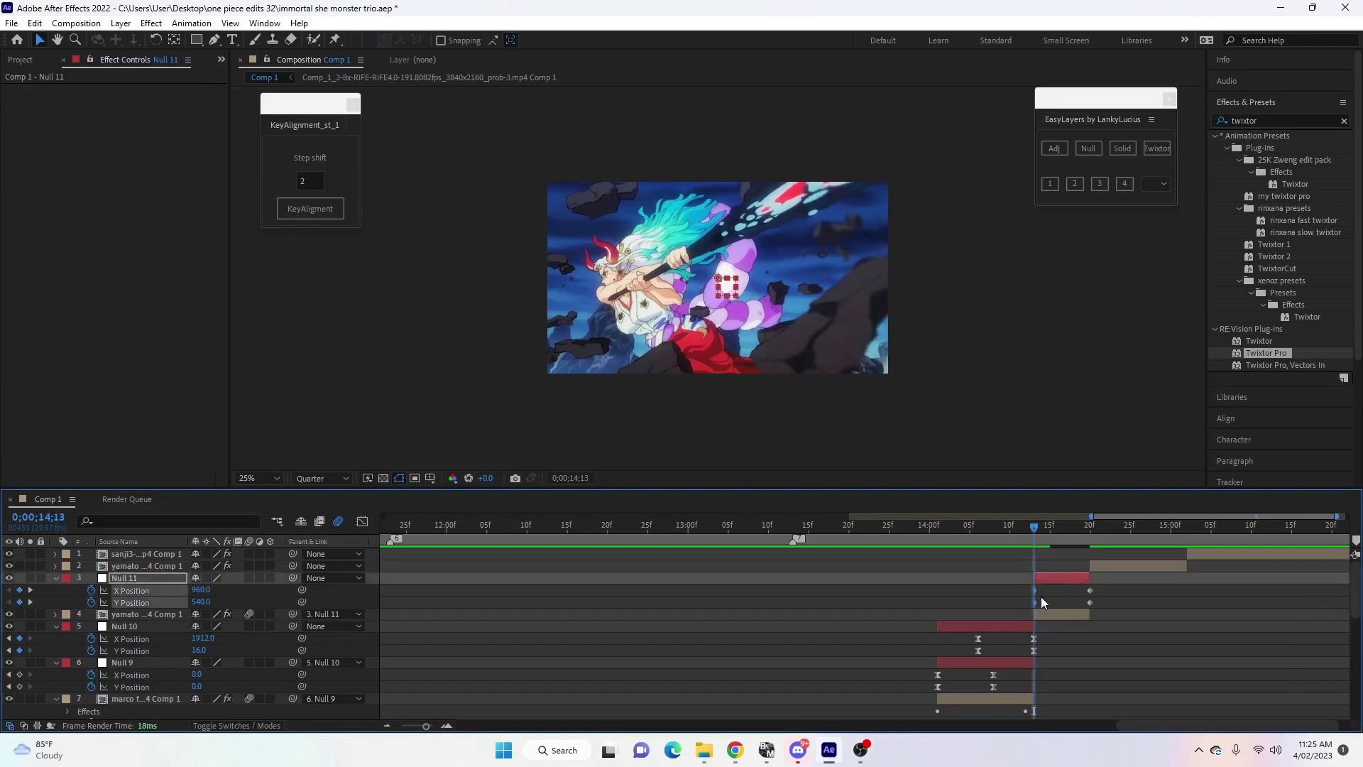
drag(721, 284, 549, 380)
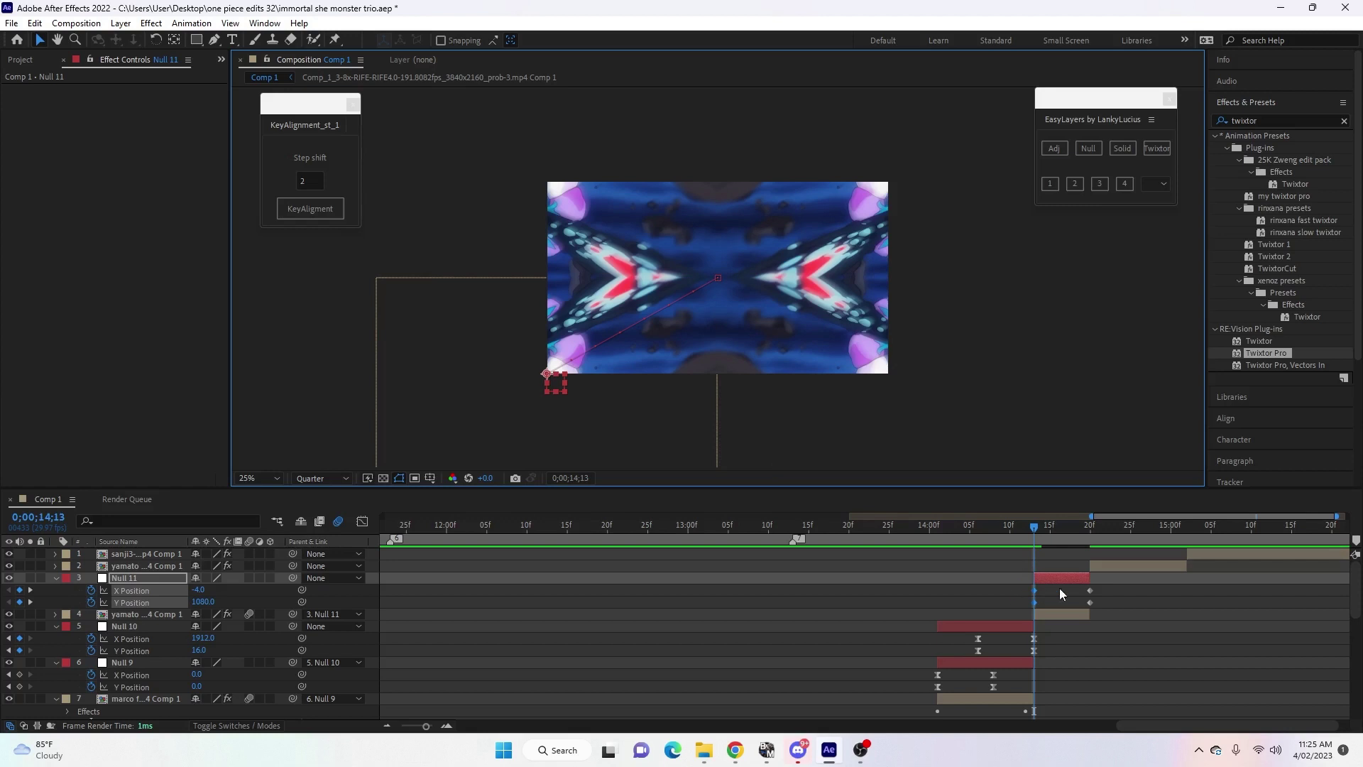
mouse_move(1037, 530)
mouse_down()
mouse_move(1075, 548)
mouse_move(1085, 600)
mouse_up()
drag(1070, 534, 1033, 532)
drag(1022, 587, 1110, 605)
key(F9)
Reshape Null 11's X and Y position curves to change steeply right after the starting keyframes and level off.
click(1030, 595)
click(1033, 594)
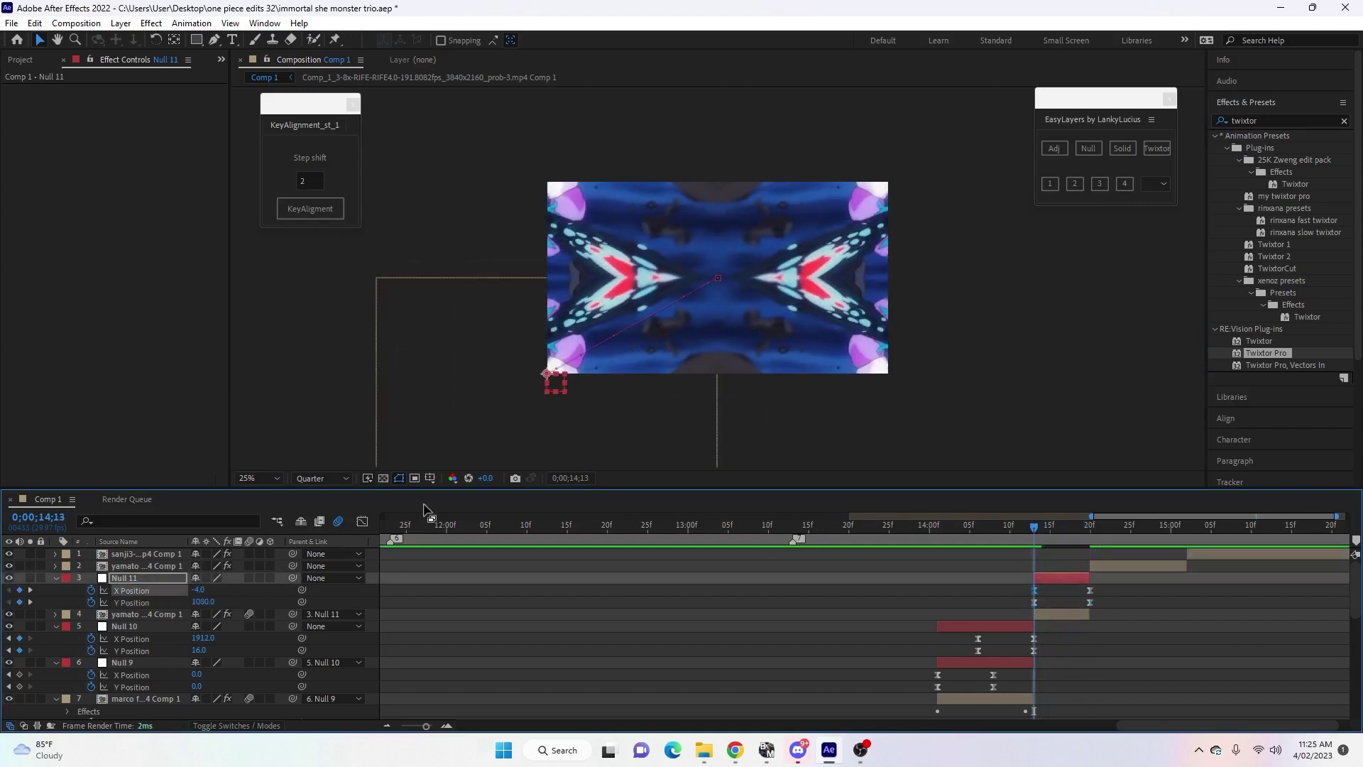
click(362, 521)
drag(1054, 691, 1043, 568)
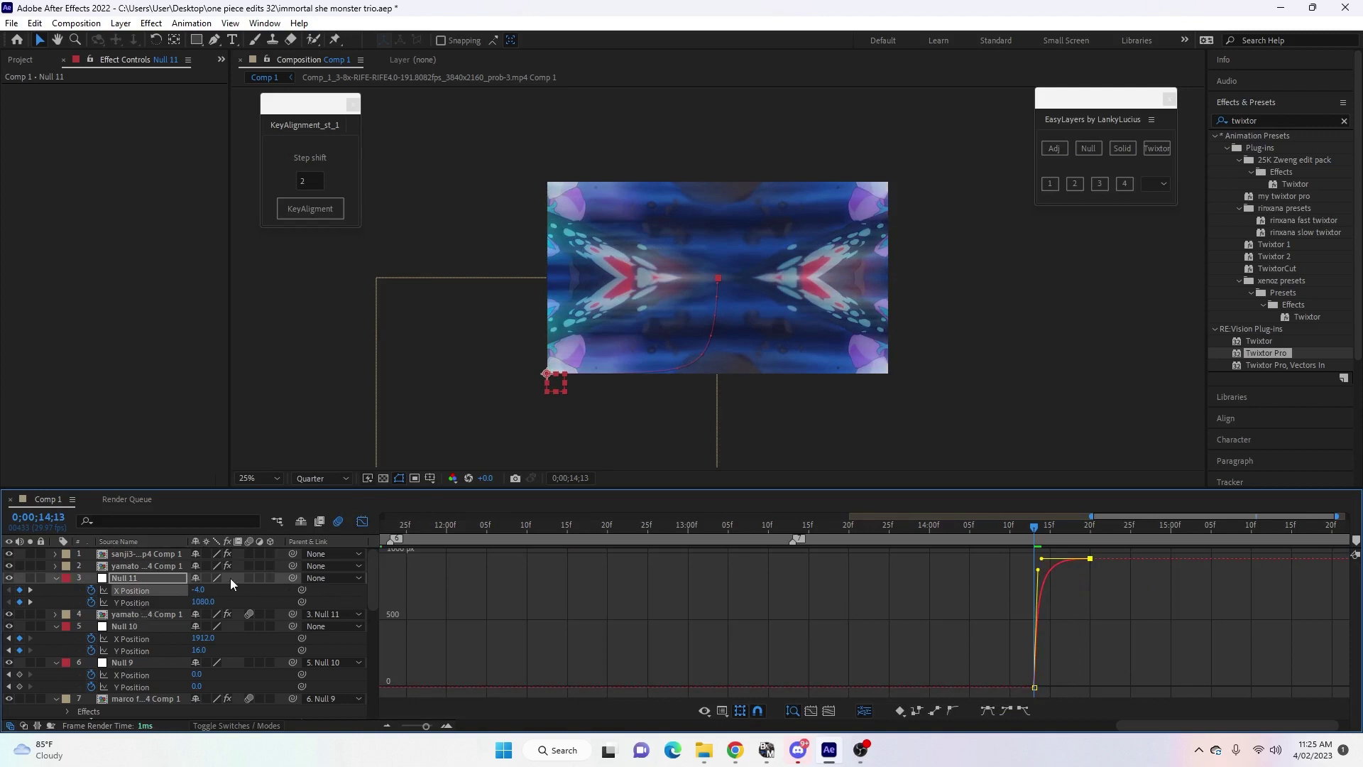
drag(1037, 569, 1034, 561)
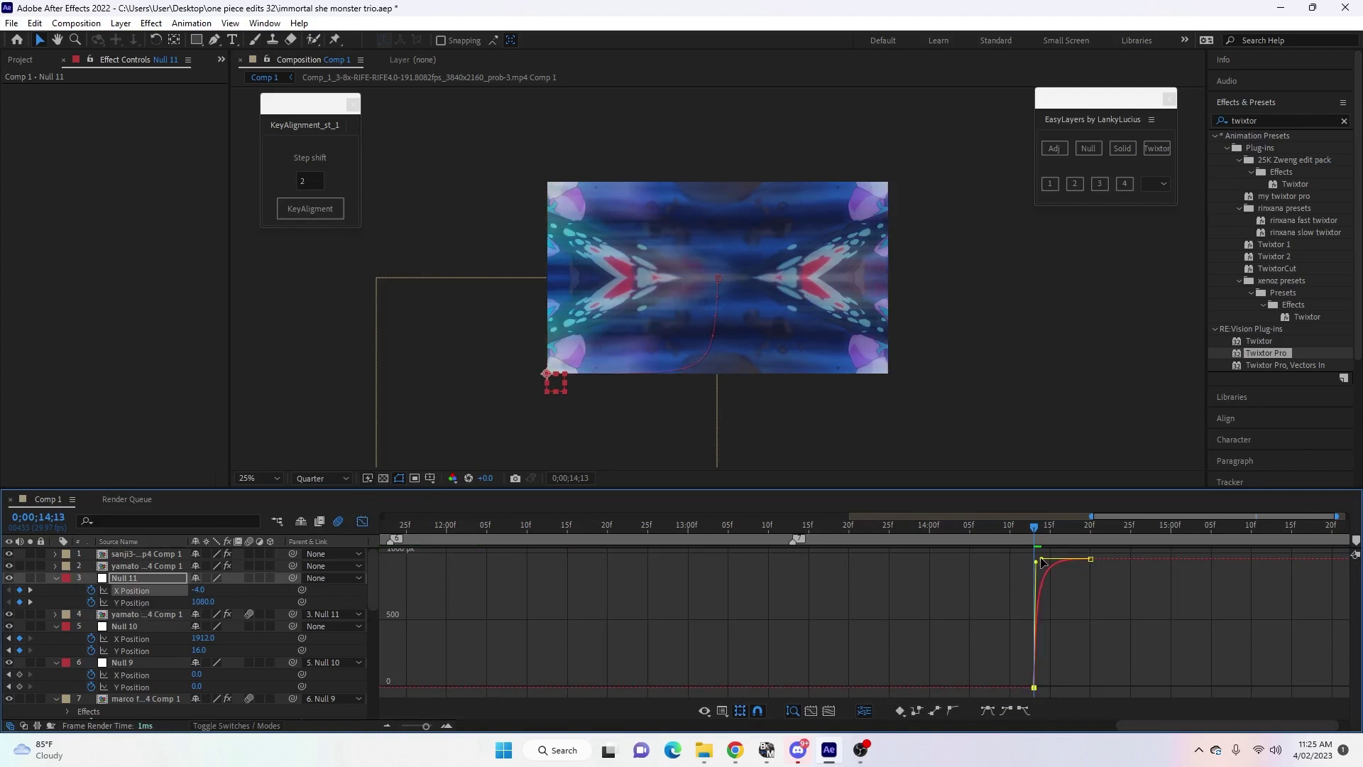
click(135, 602)
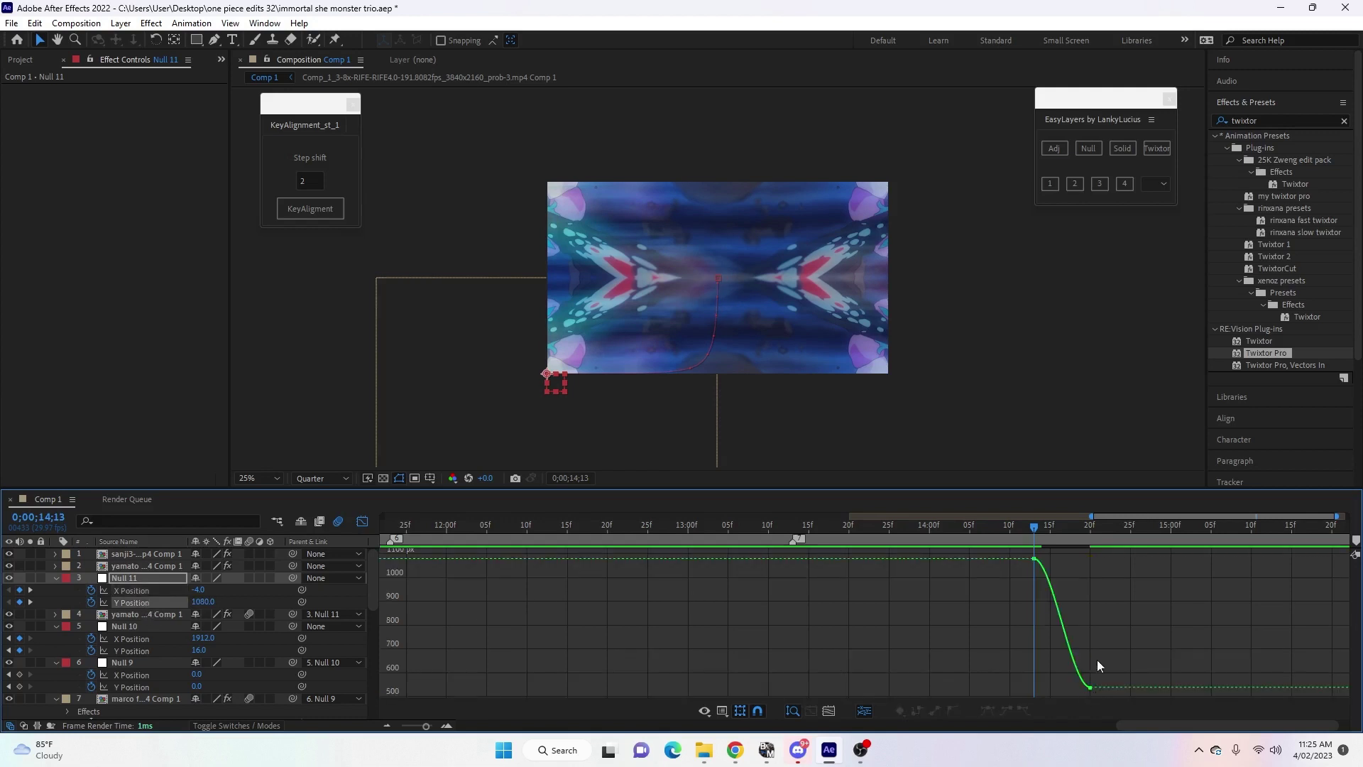
click(1034, 559)
drag(1054, 559, 1039, 687)
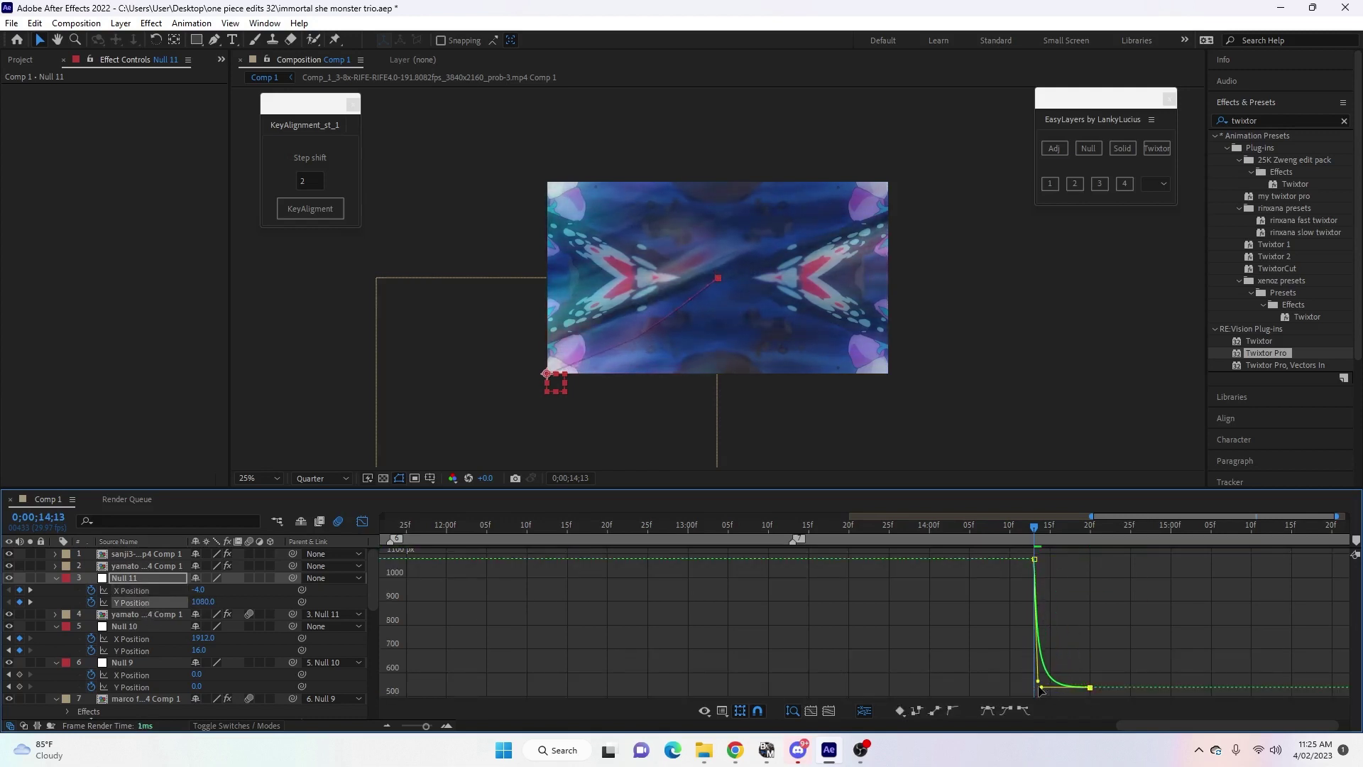
key(shift+F3)
Set Null 11's Scale to 90% at the clip's start and 110% at 0;00;14;19.
click(1043, 581)
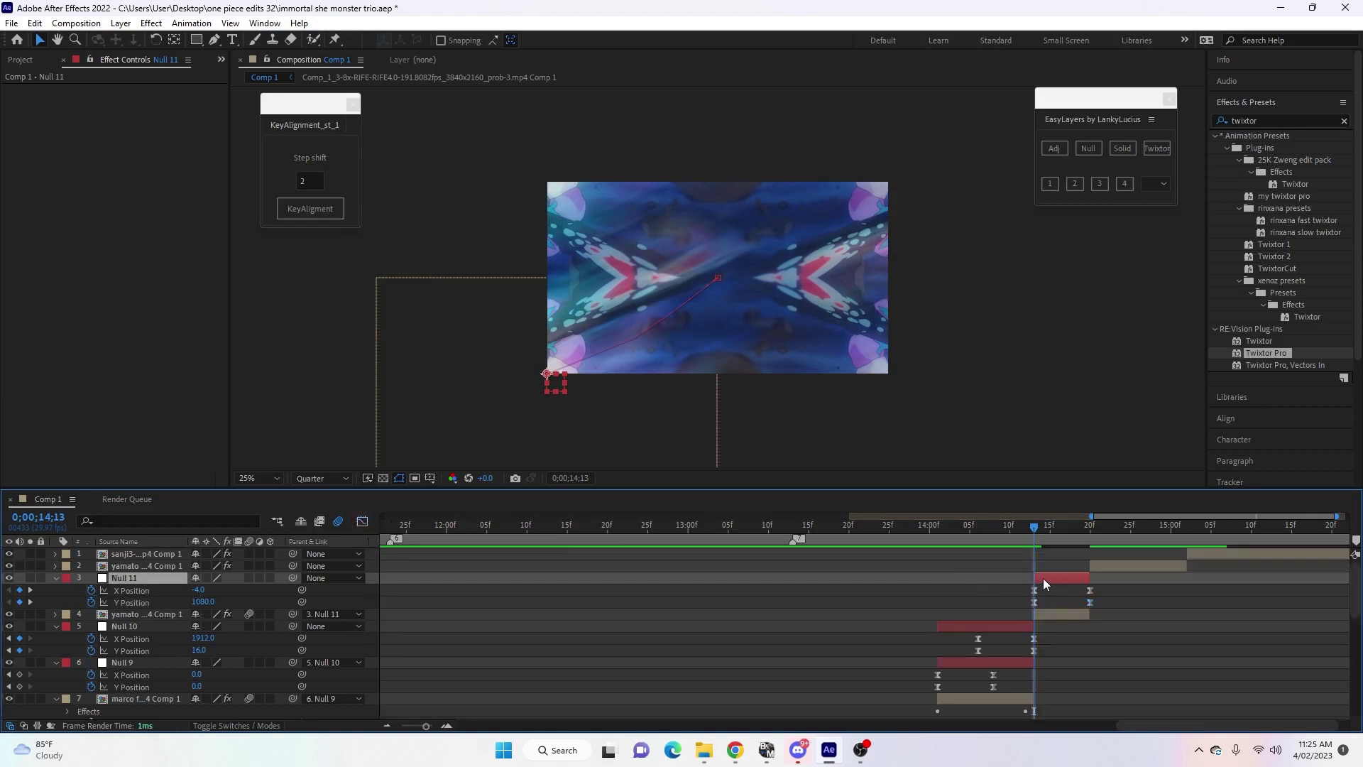
key(s)
click(212, 590)
text(90)
key(Return)
click(1082, 529)
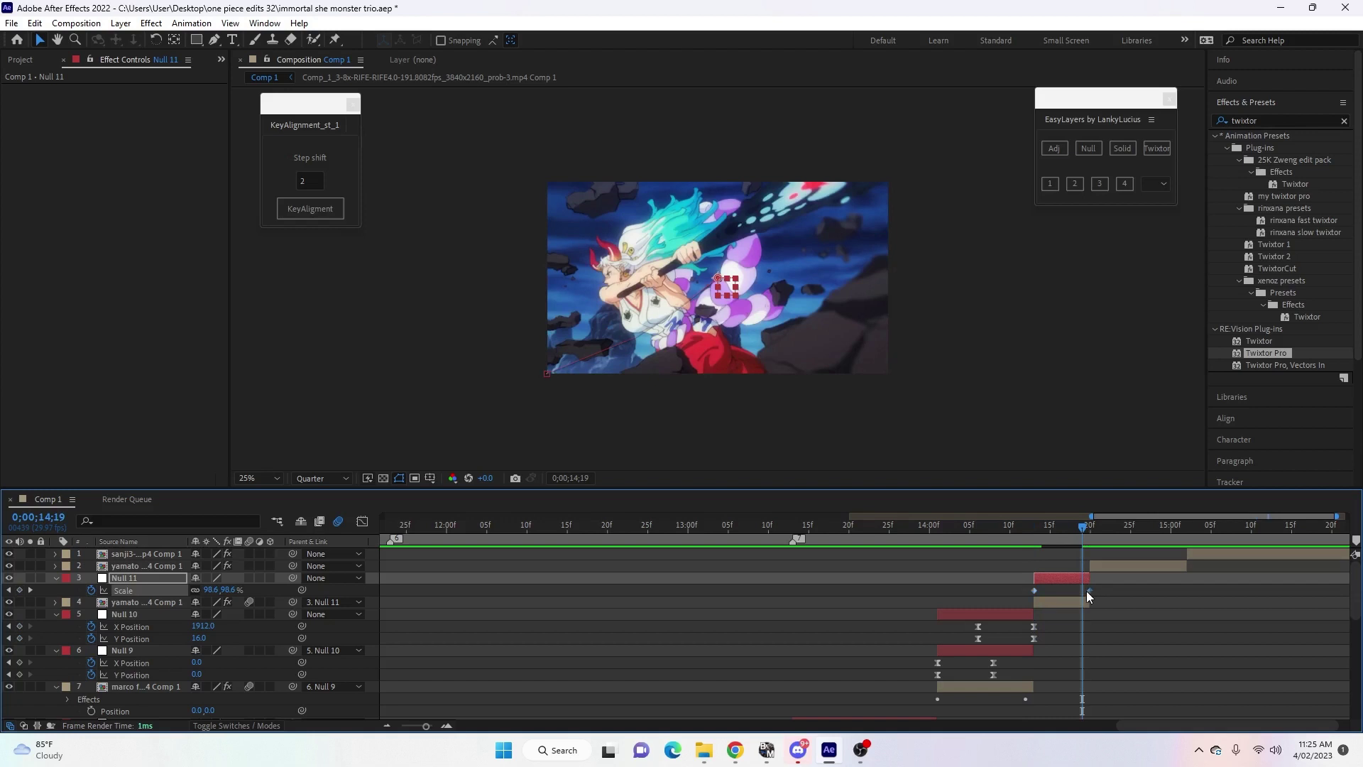
click(212, 590)
text(110)
key(Return)
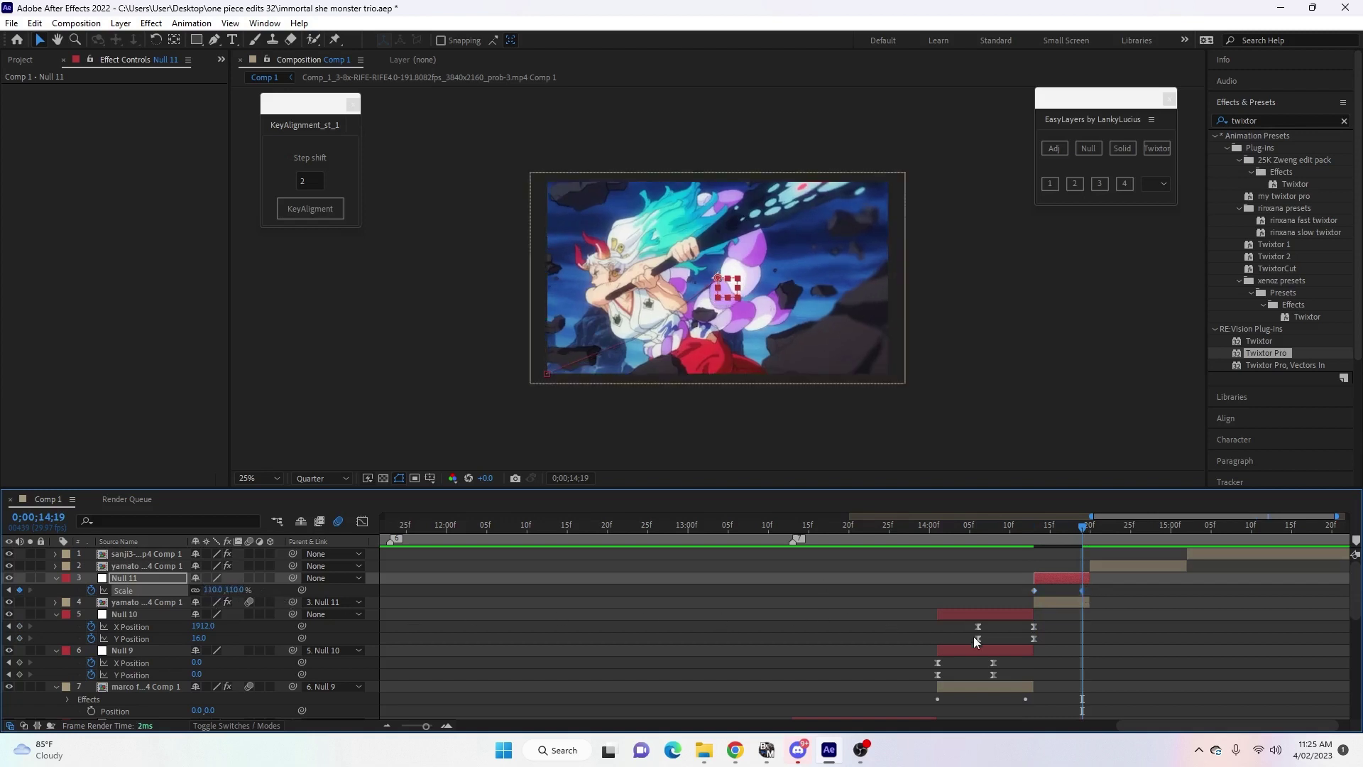
Easy-ease Null 11's Scale keyframes up to the clip's end, with a curve that rises steeply at first and levels off.
drag(1021, 589, 1088, 590)
key(F9)
click(1072, 589)
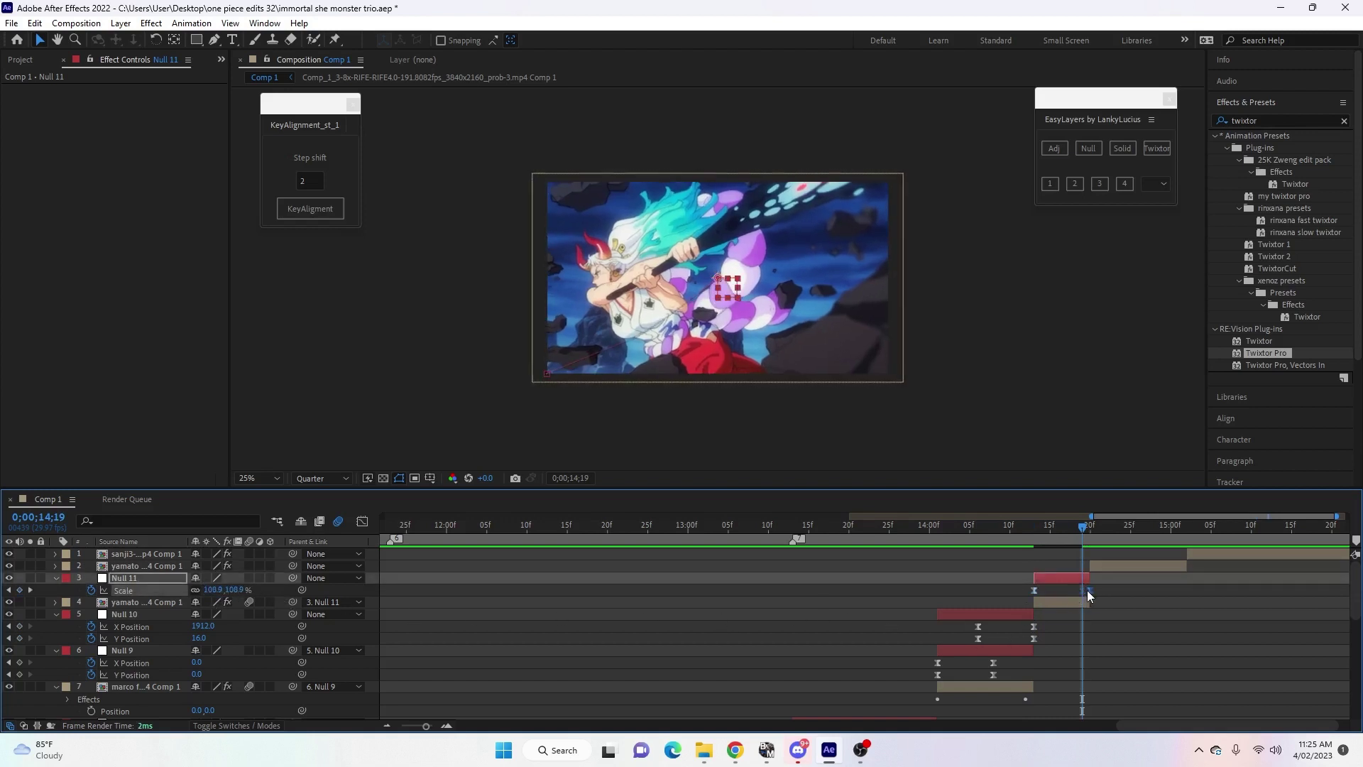
click(362, 521)
drag(1054, 687, 991, 581)
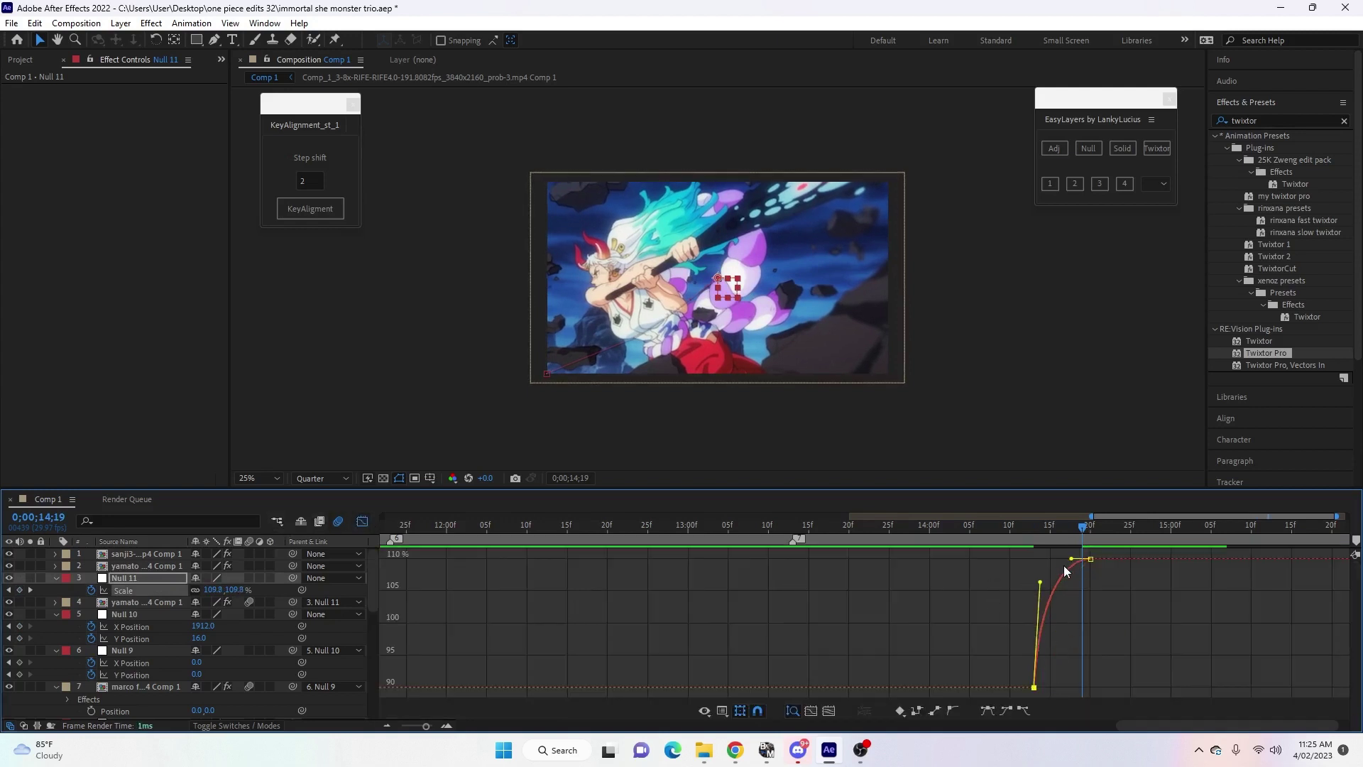
drag(1070, 559, 1012, 535)
click(362, 521)
Play back the transition from the marco clip into the first yamato clip.
click(977, 533)
key(space)
key(space)
key(space)
key(space)
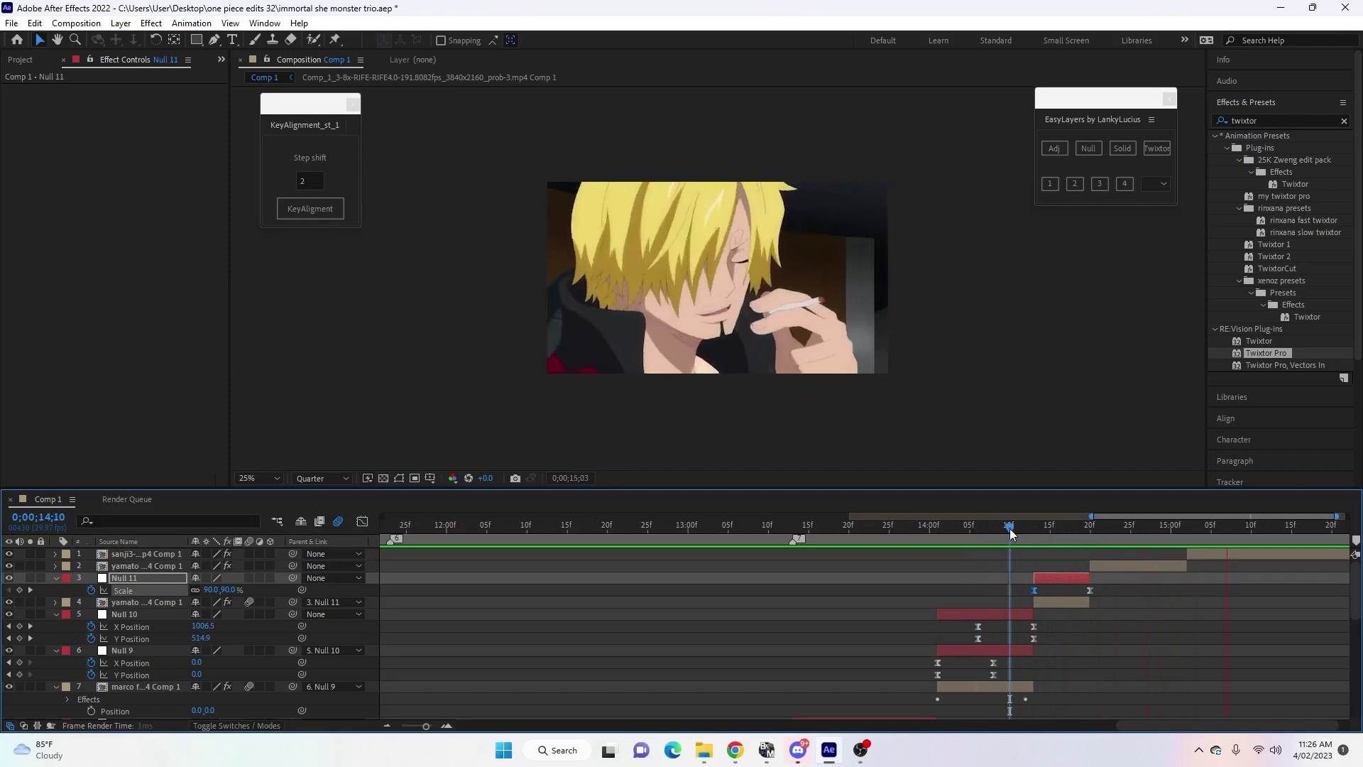
Add another null above Null 11 as its parent, spanning the first yamato clip.
drag(1011, 536, 1059, 588)
click(1066, 578)
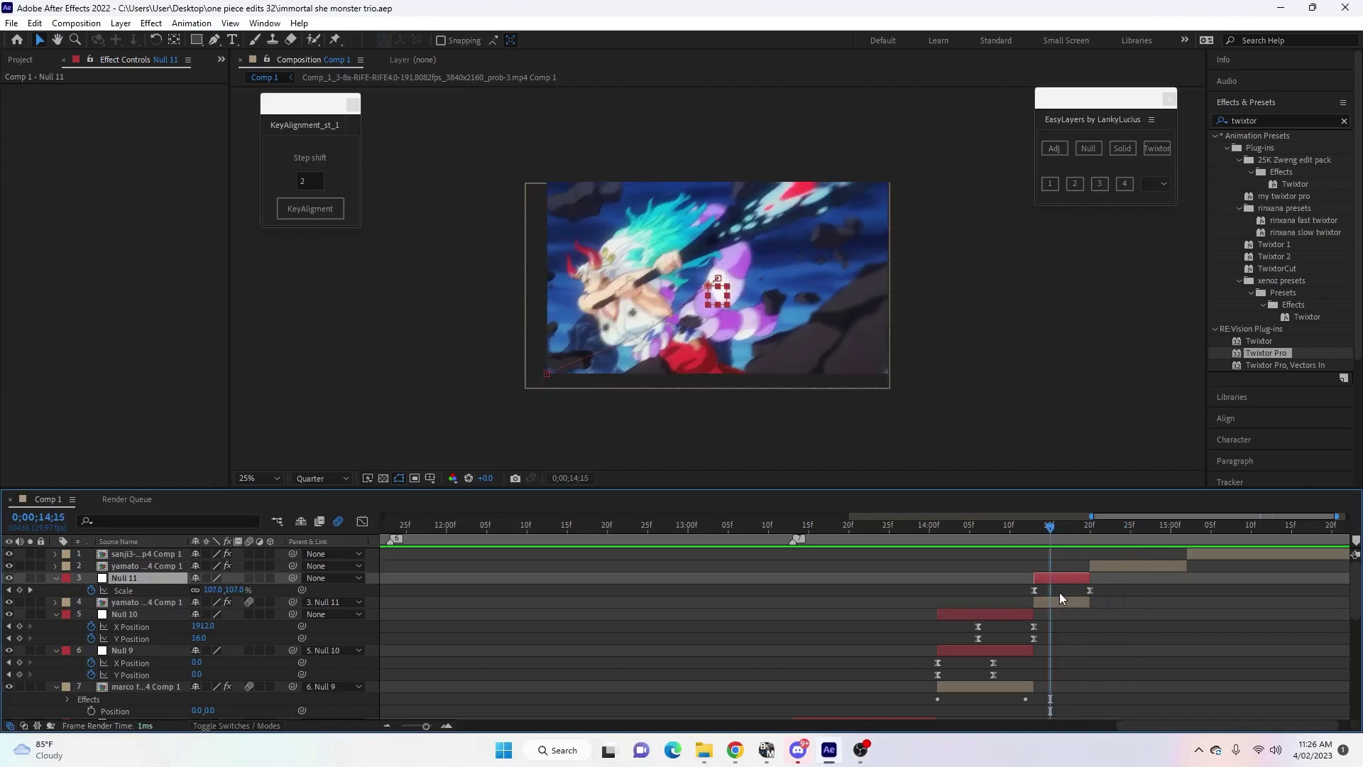
click(1088, 148)
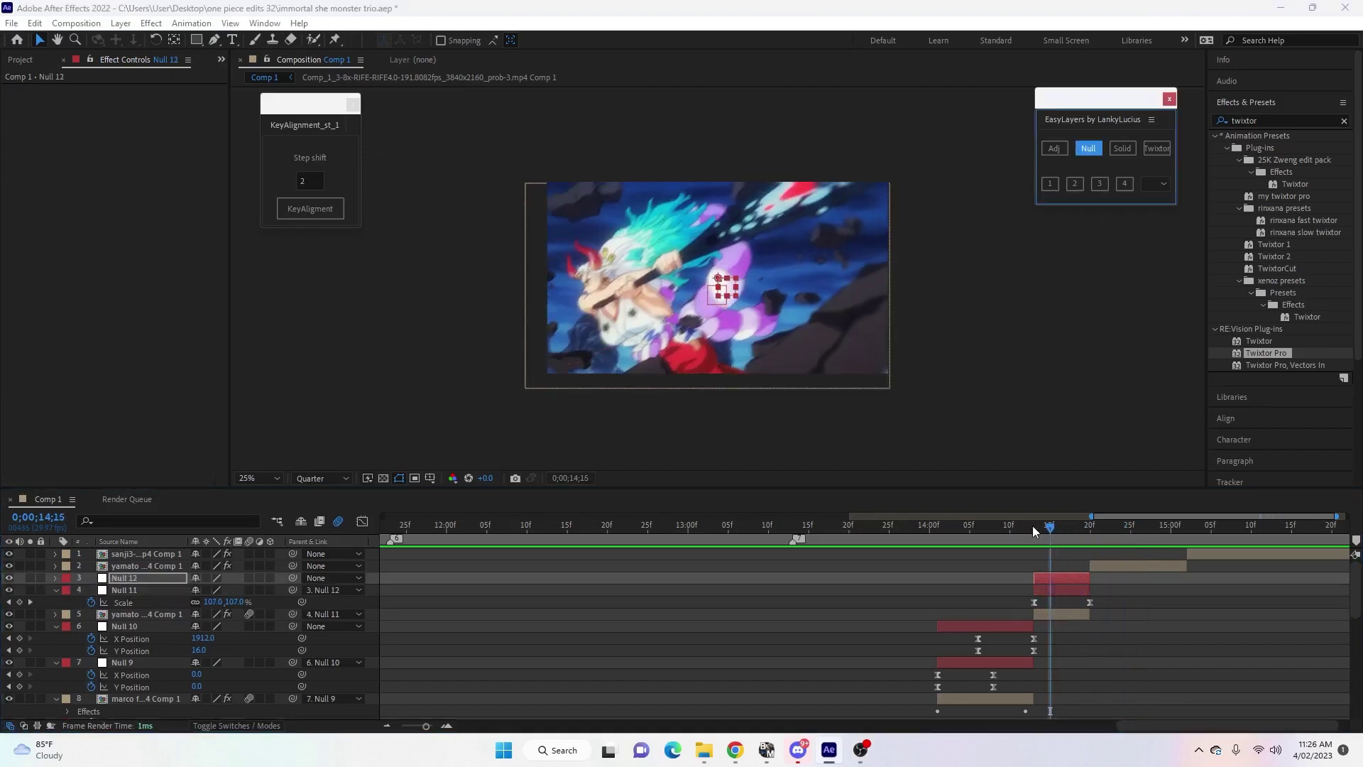
Move Null 12's starting Scale keyframe to 0;00;14;15 and set the ending one at 0;00;14;19 to 300%.
click(1034, 590)
drag(1037, 590, 1049, 590)
drag(1050, 529, 1089, 592)
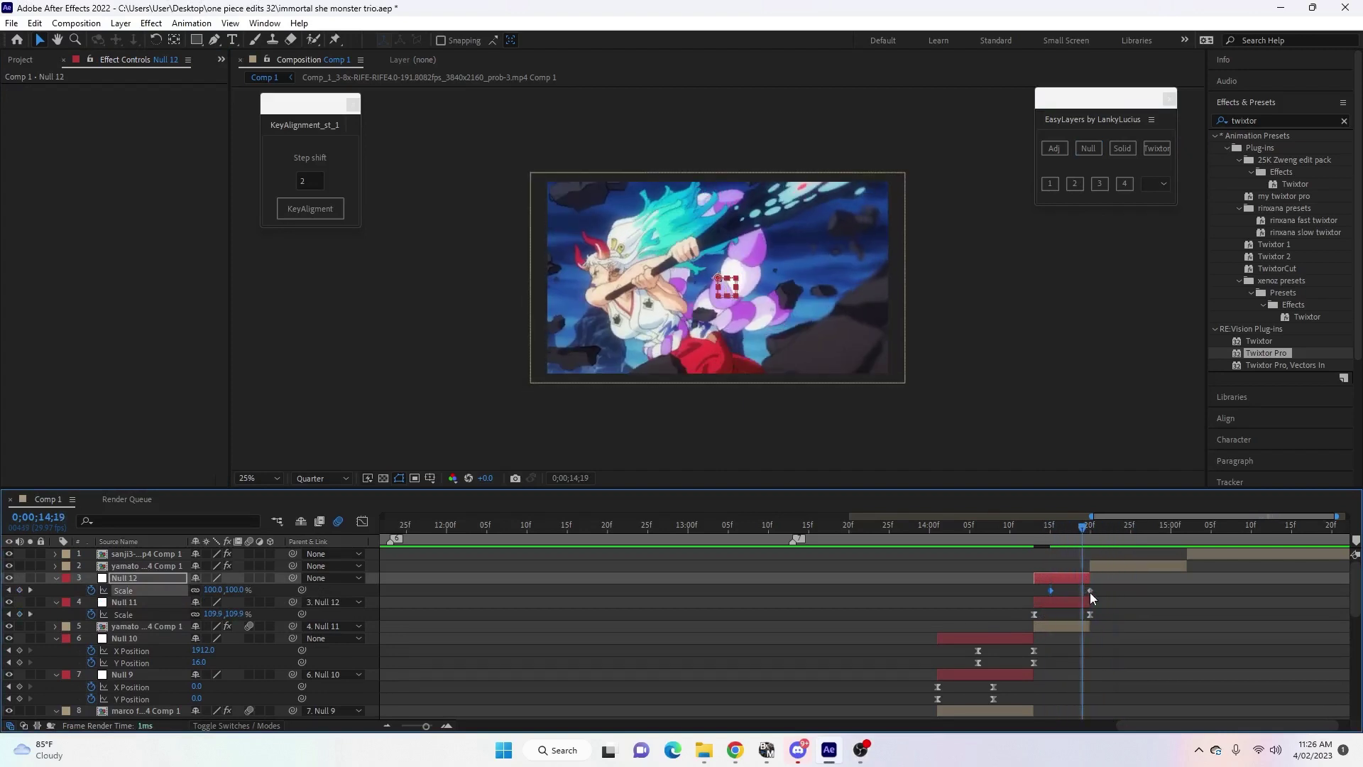
click(213, 590)
text(300)
key(Return)
Easy-ease Null 12's Scale keyframes from 0;00;14;16 to the clip's end, with a curve nearly flat at first and steep at the end.
mouse_move(1042, 583)
mouse_down()
mouse_move(1090, 595)
mouse_move(1058, 591)
mouse_up()
key(F9)
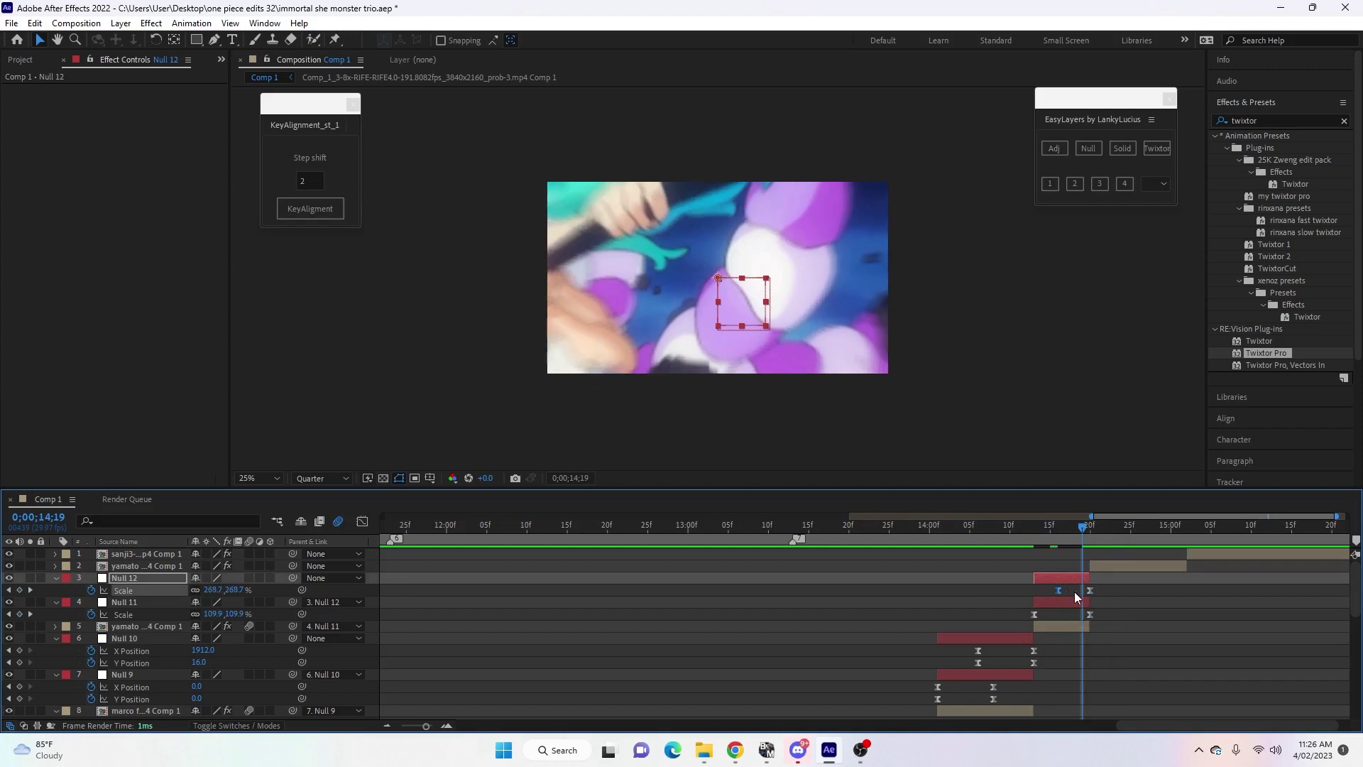
click(1089, 590)
click(365, 517)
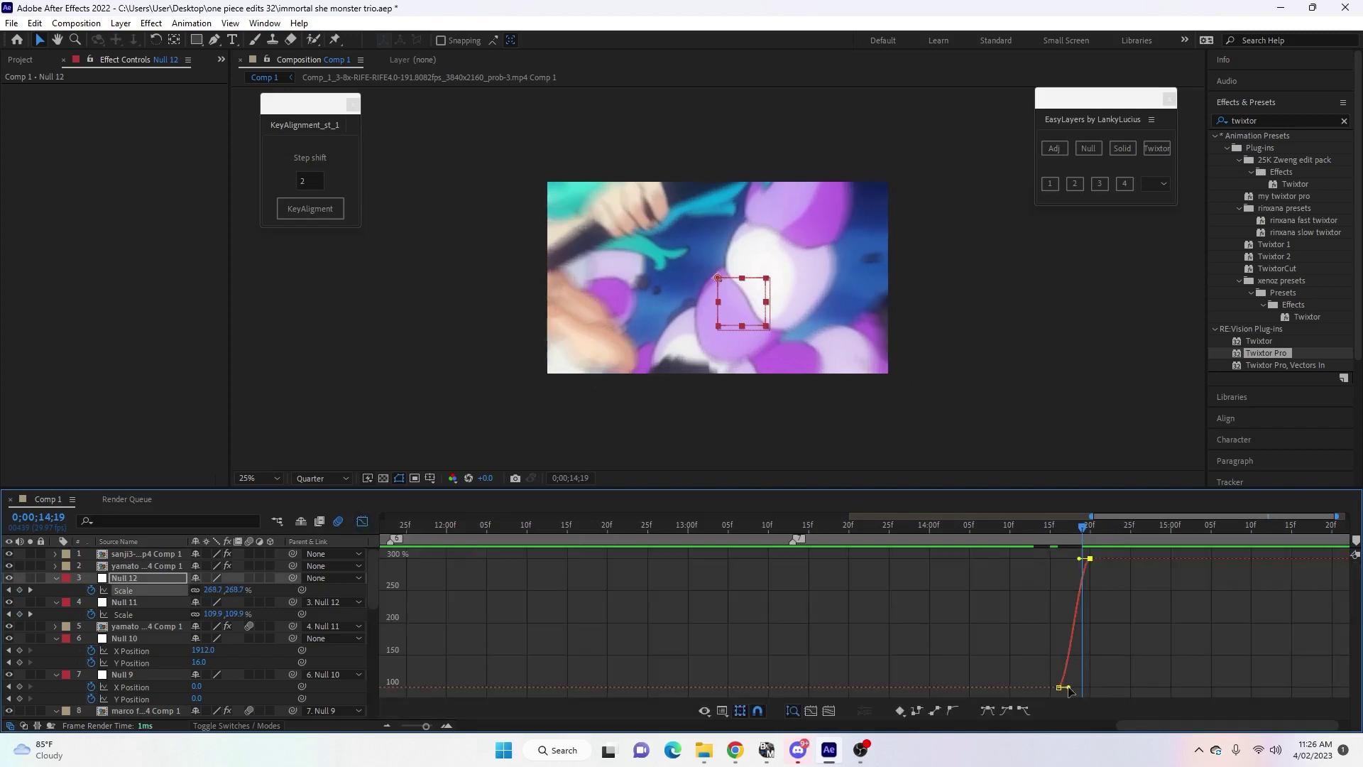
drag(1068, 687, 1084, 686)
drag(1080, 564, 1095, 677)
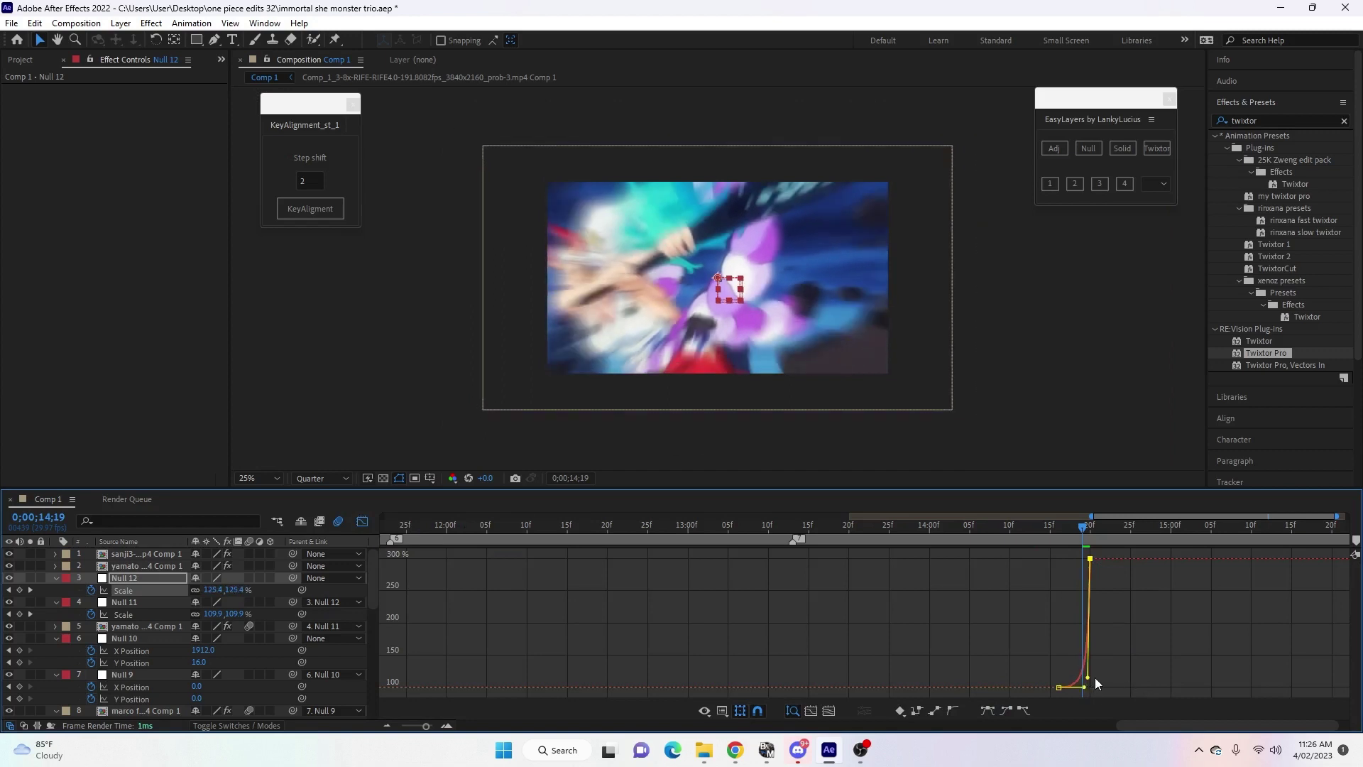
Move Null 12's Position keyframes to 0;00;14;16 and 0;00;14;19, shifting the null horizontally to X 1608 at the ending one.
click(363, 522)
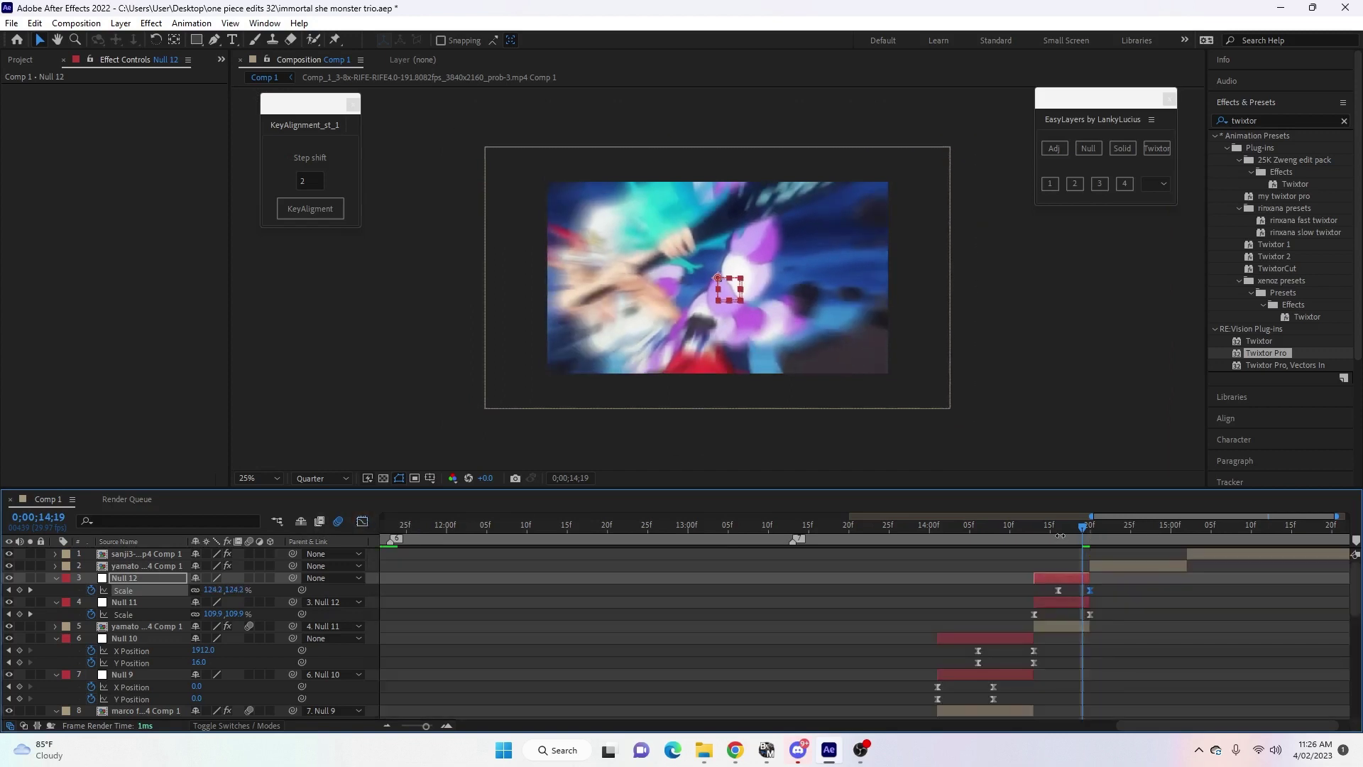
click(1060, 535)
click(1060, 576)
key(p)
drag(1025, 588, 1094, 604)
click(1083, 531)
drag(1089, 590, 1081, 589)
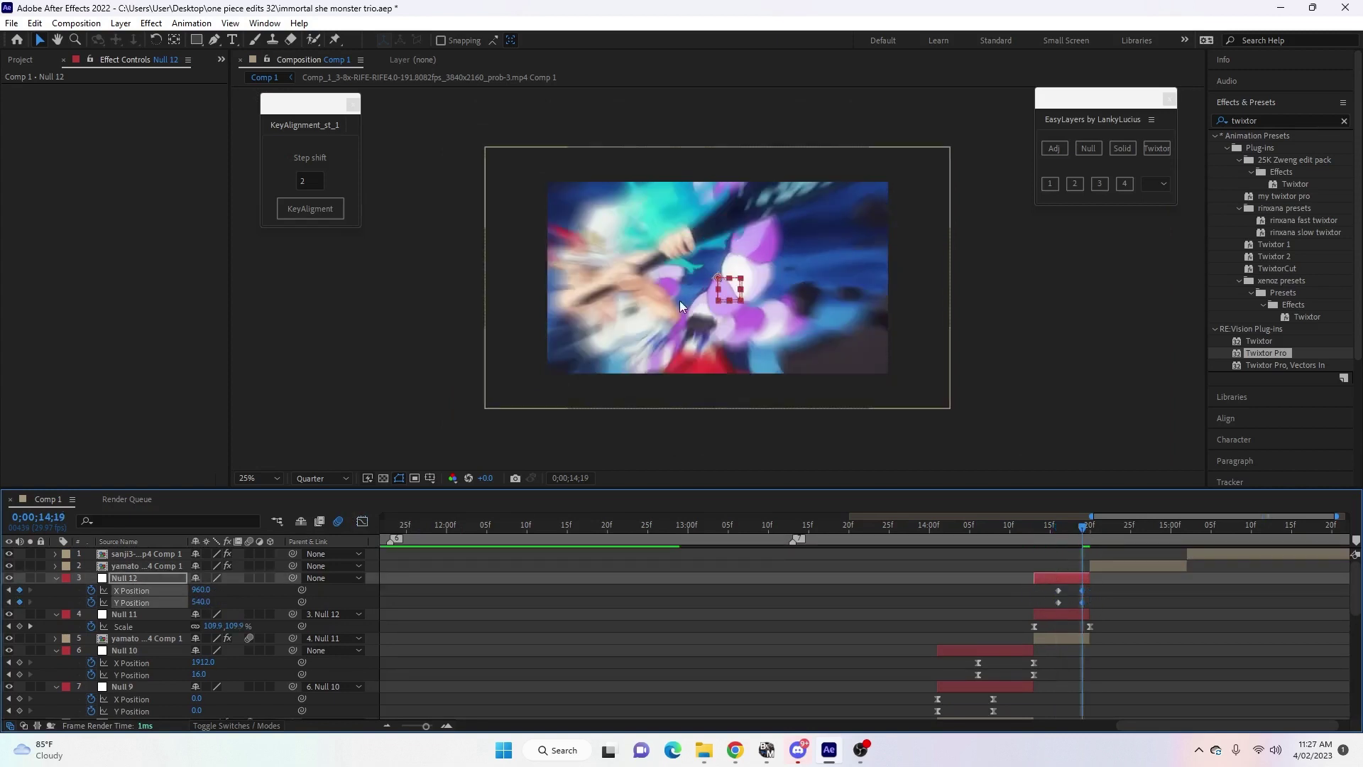
drag(722, 297, 837, 296)
Easy-ease Null 12's Position keyframes, extend the ending ones to the clip's end, and shape the X Position curve flat at first and steep at the end.
drag(1046, 590, 1089, 590)
key(F9)
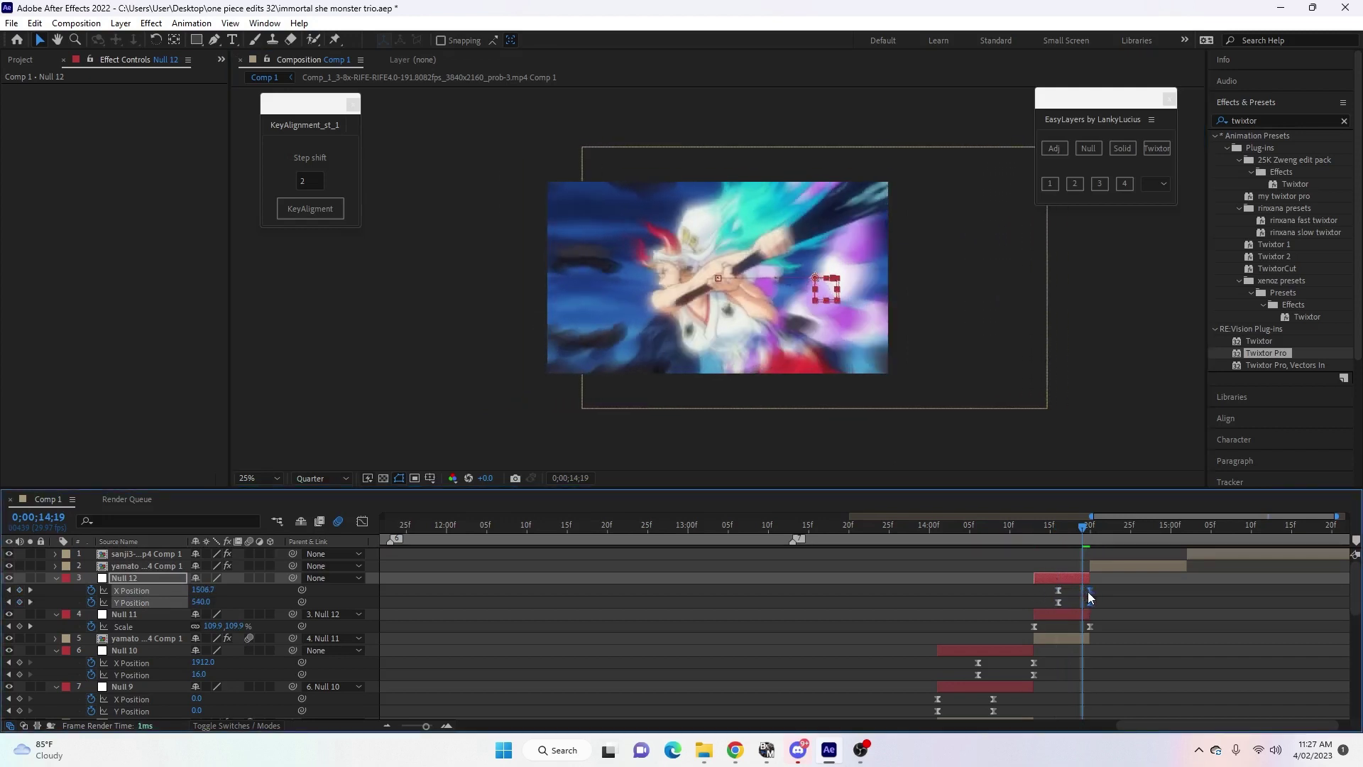
click(1093, 594)
click(1088, 590)
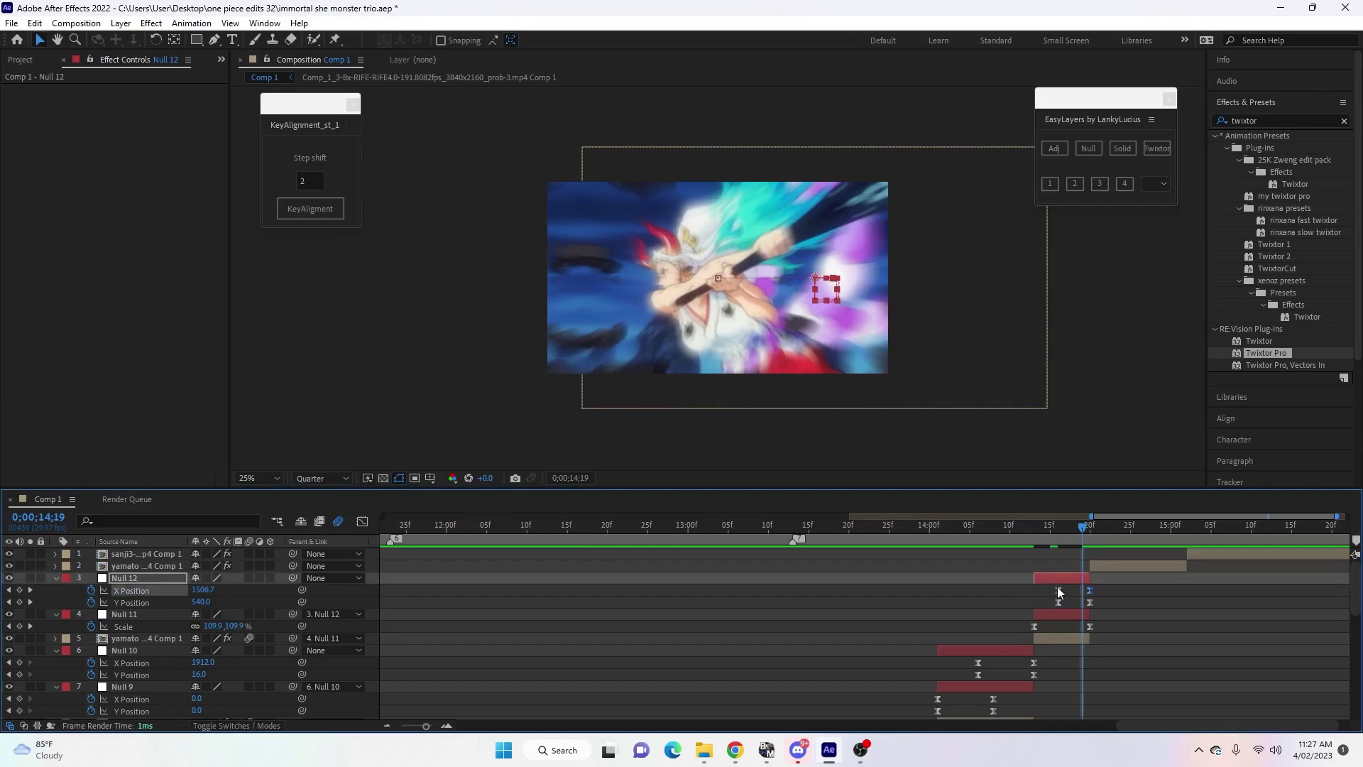
click(362, 522)
drag(1074, 689, 1080, 687)
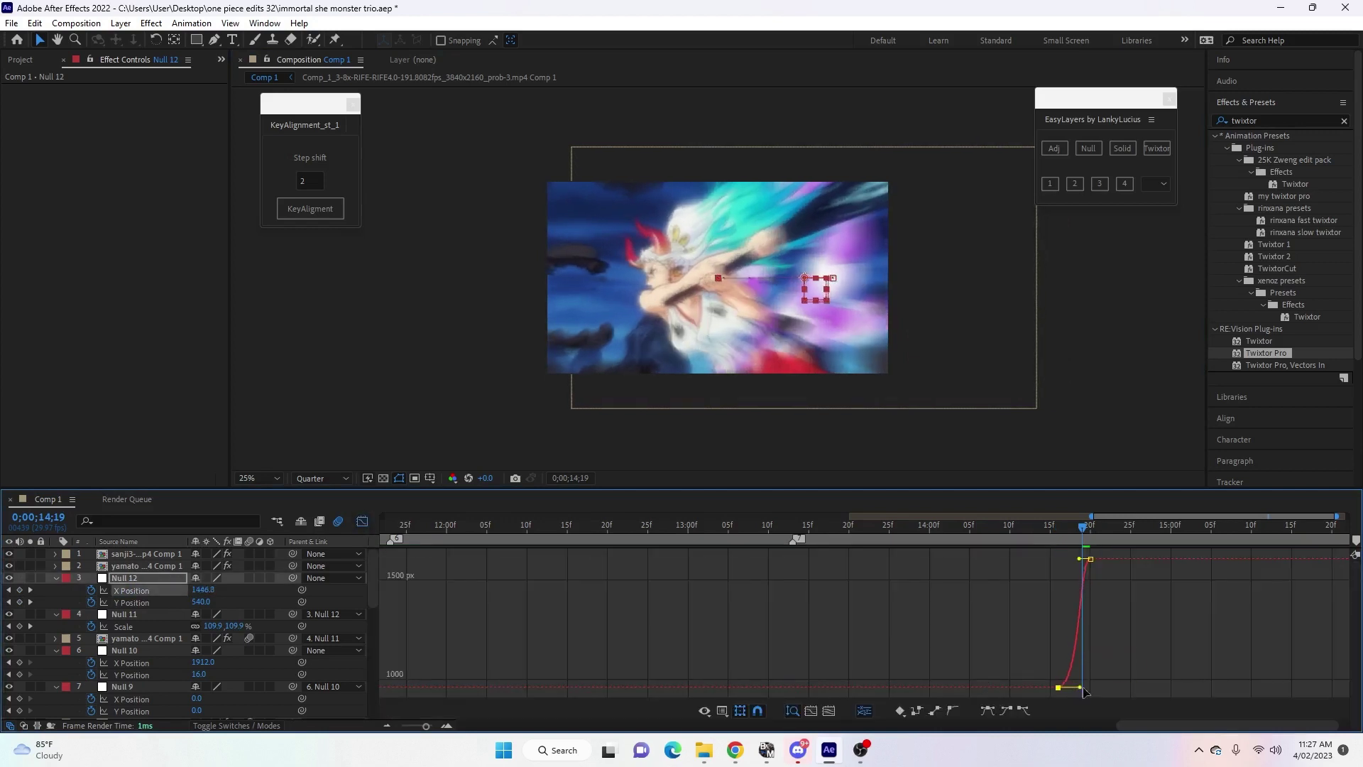
drag(1080, 564, 1083, 676)
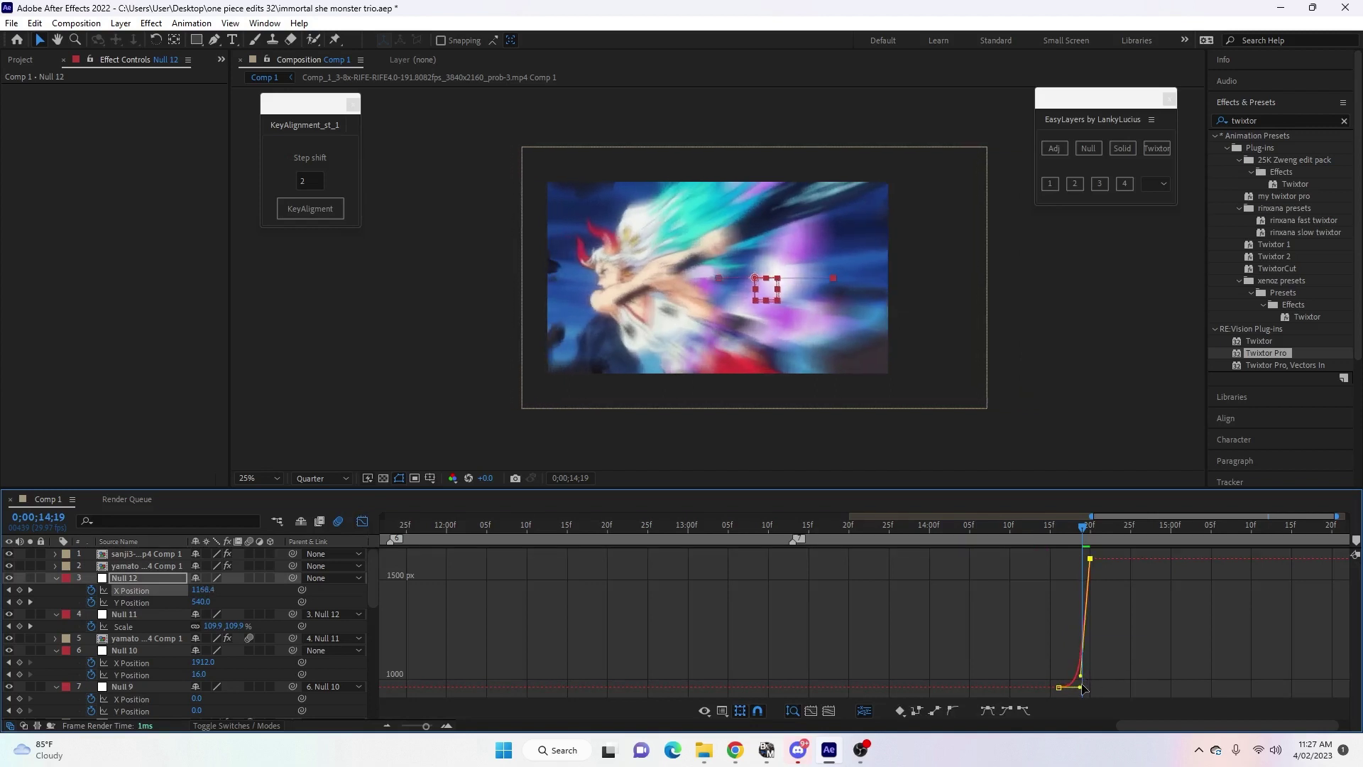
click(362, 522)
Play back the first yamato clip's transition into the second yamato clip.
key(space)
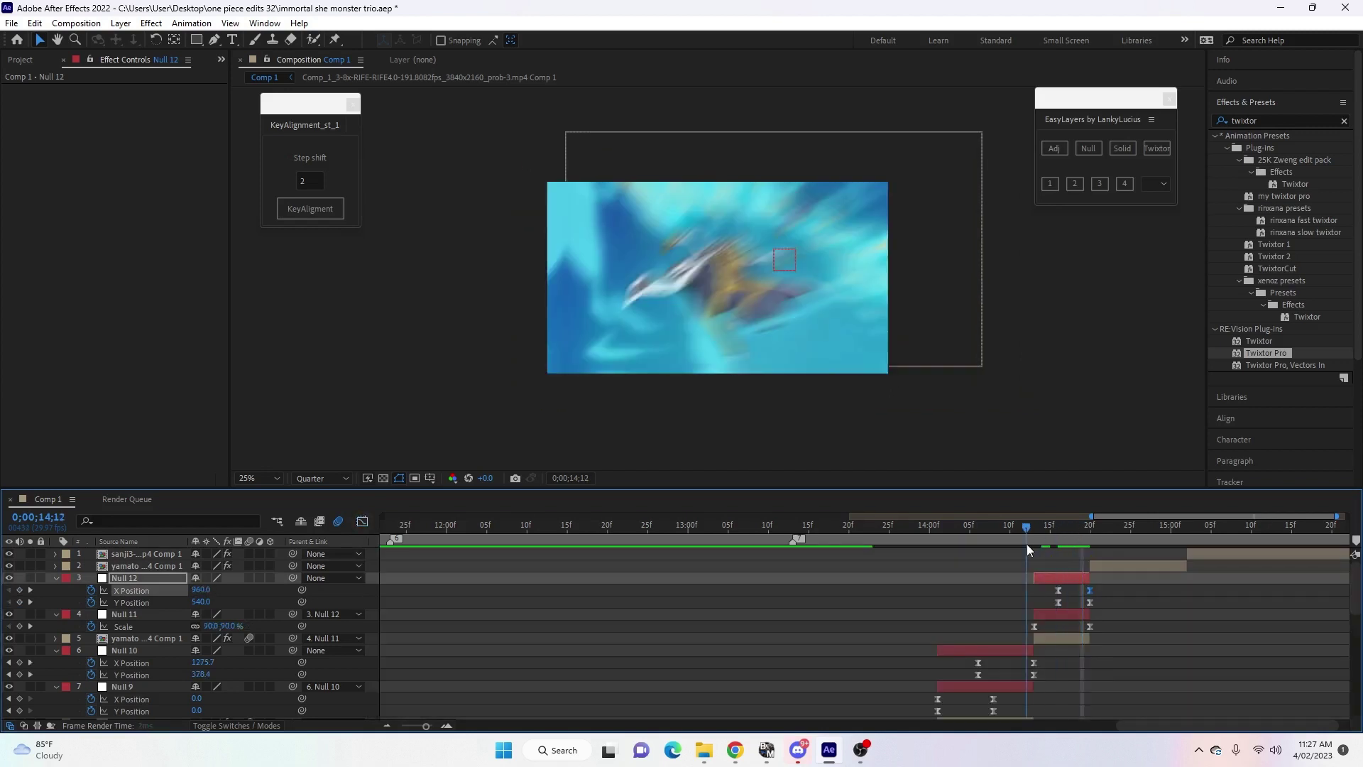
drag(1112, 560, 1139, 623)
drag(1139, 624, 1162, 623)
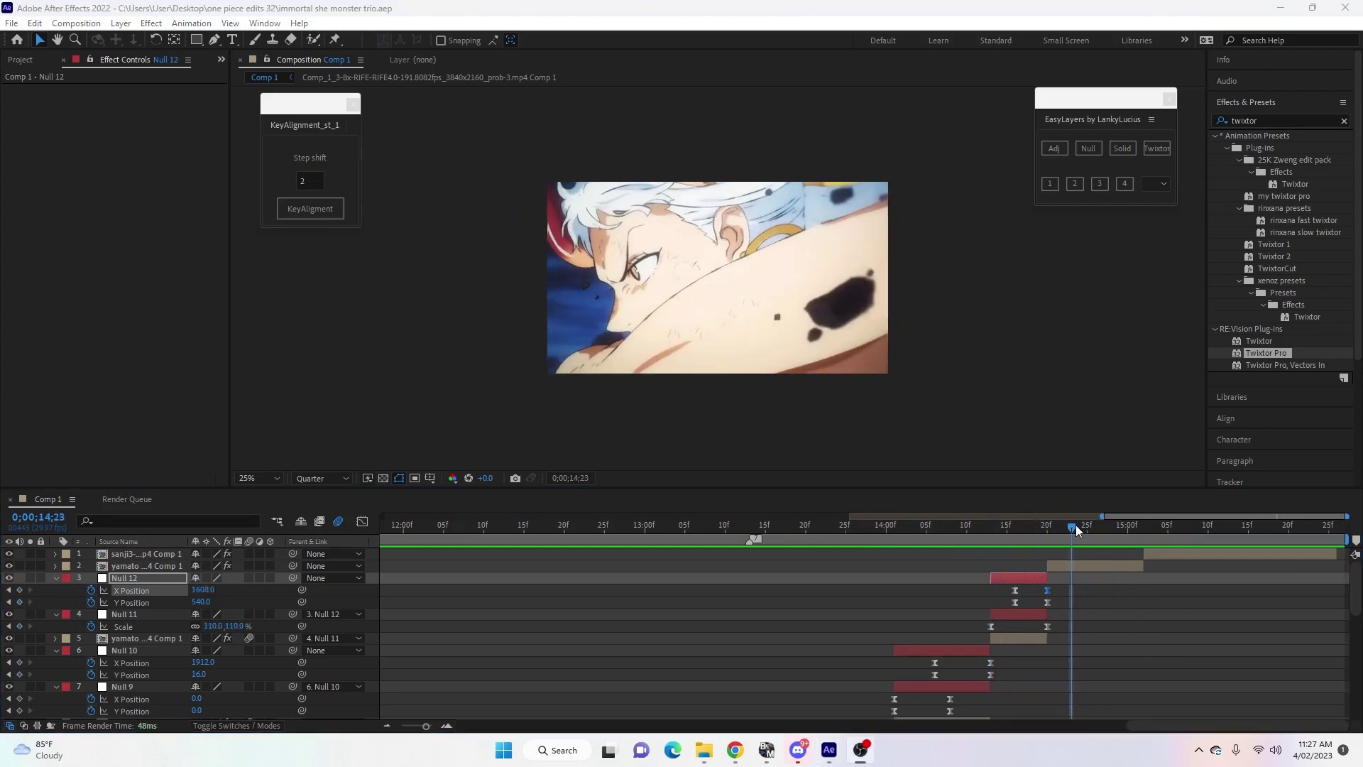
Add a parent null spanning the second yamato clip, with Position and Scale keyframes at its start and end.
drag(1072, 527, 1091, 569)
click(1091, 567)
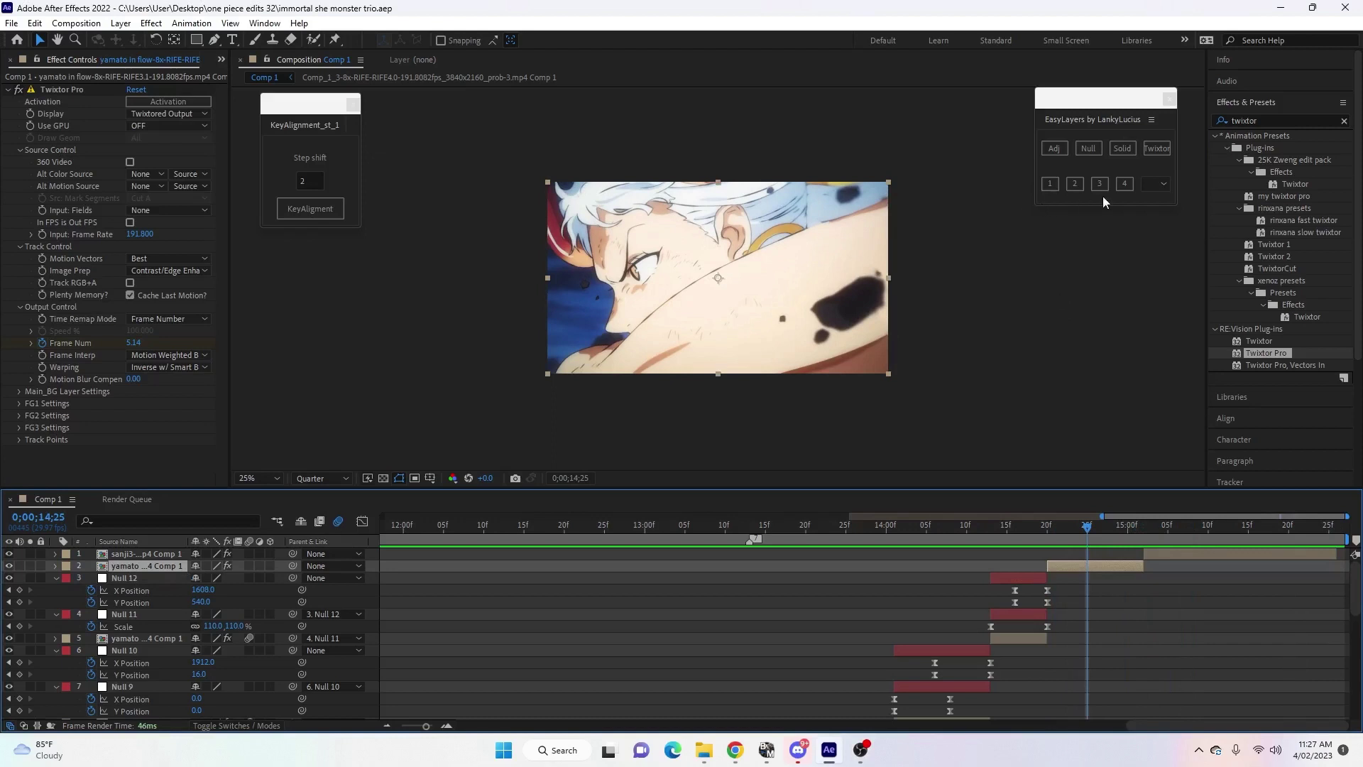
click(1088, 149)
click(1090, 527)
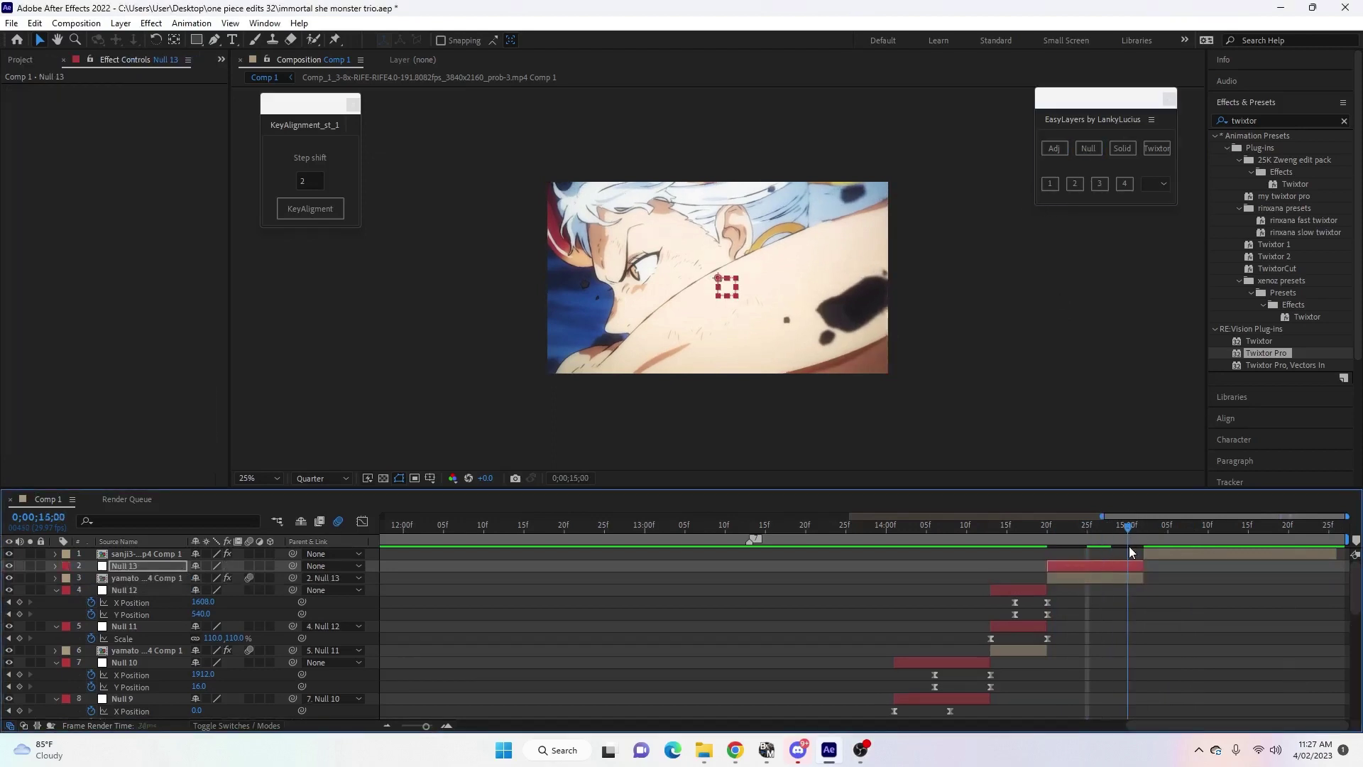
click(1090, 566)
key(u)
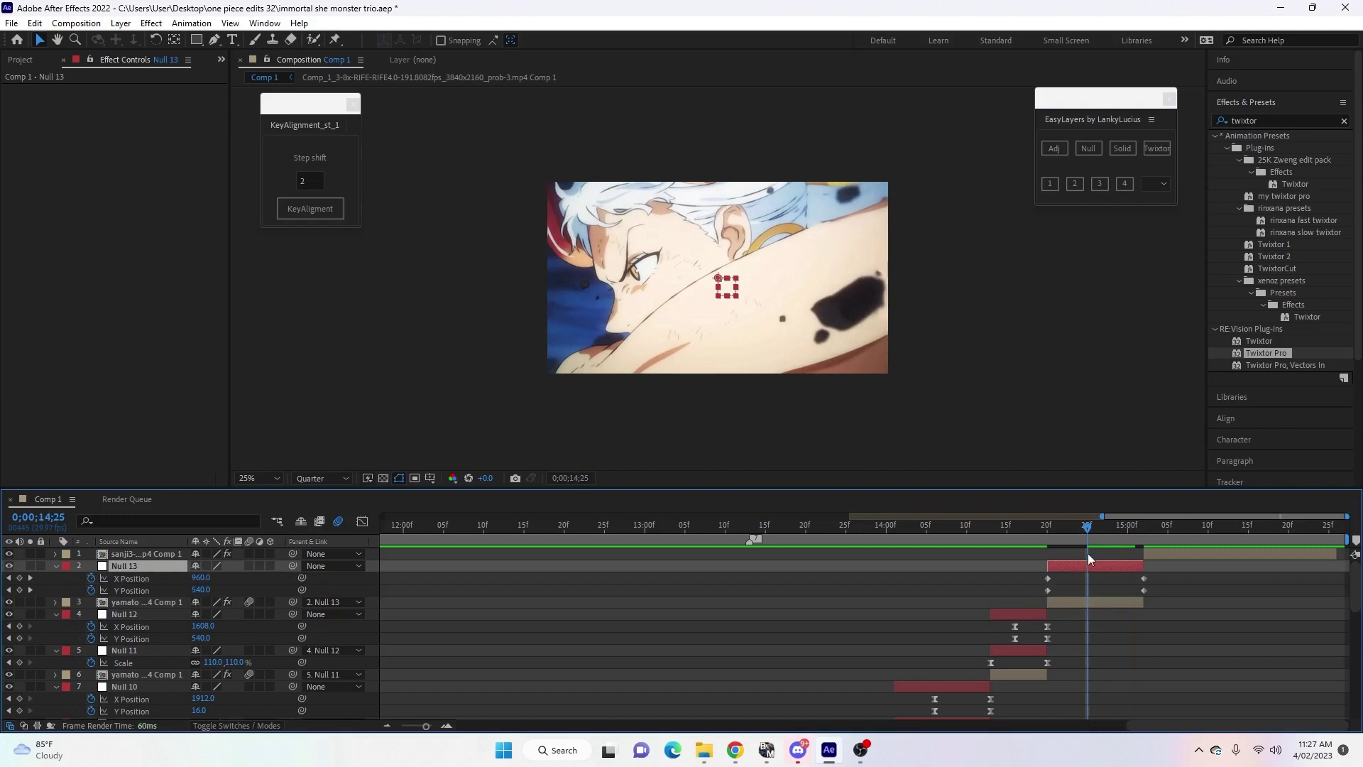
key(s)
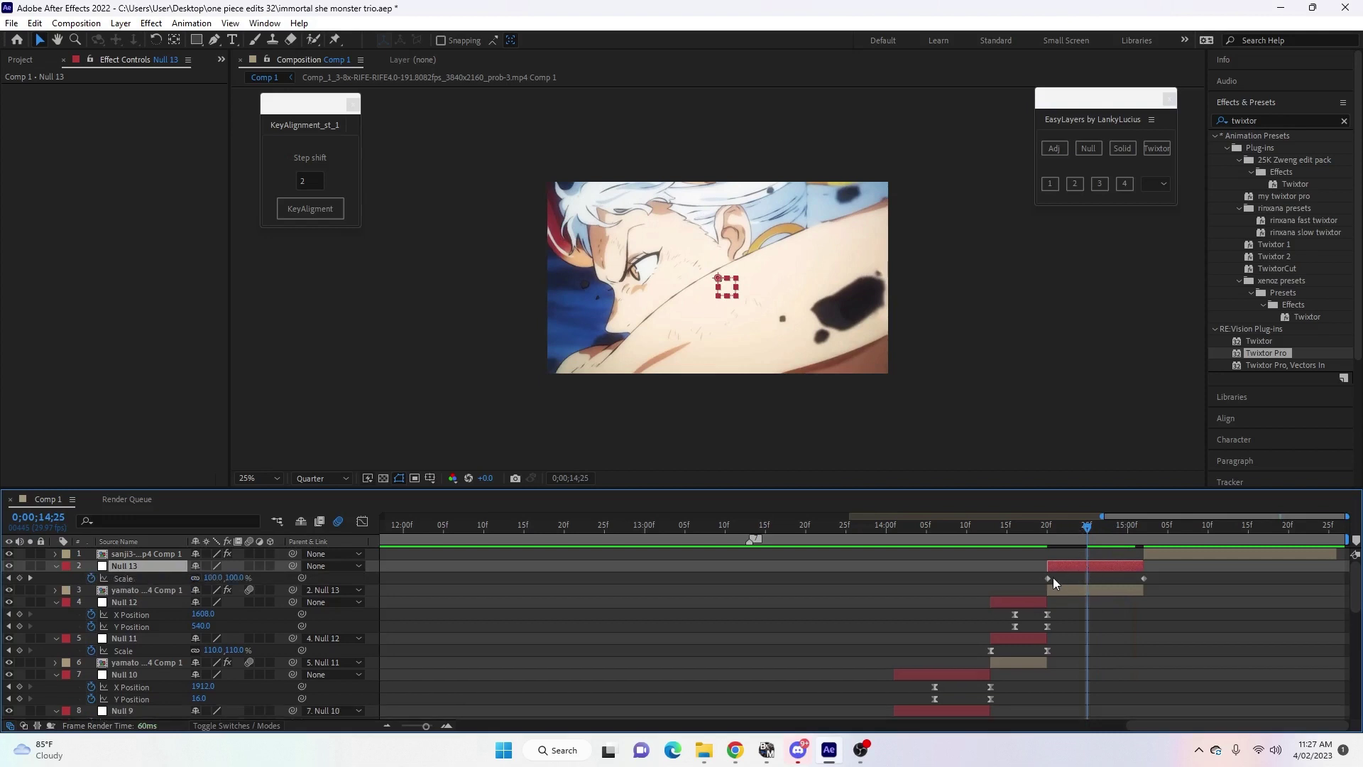
Move Null 13's starting Scale keyframe to 0;00;14;25 and set the ending one at 0;00;15;01 to 195%.
mouse_move(1049, 580)
drag(1047, 579, 1088, 581)
drag(1092, 525, 1140, 551)
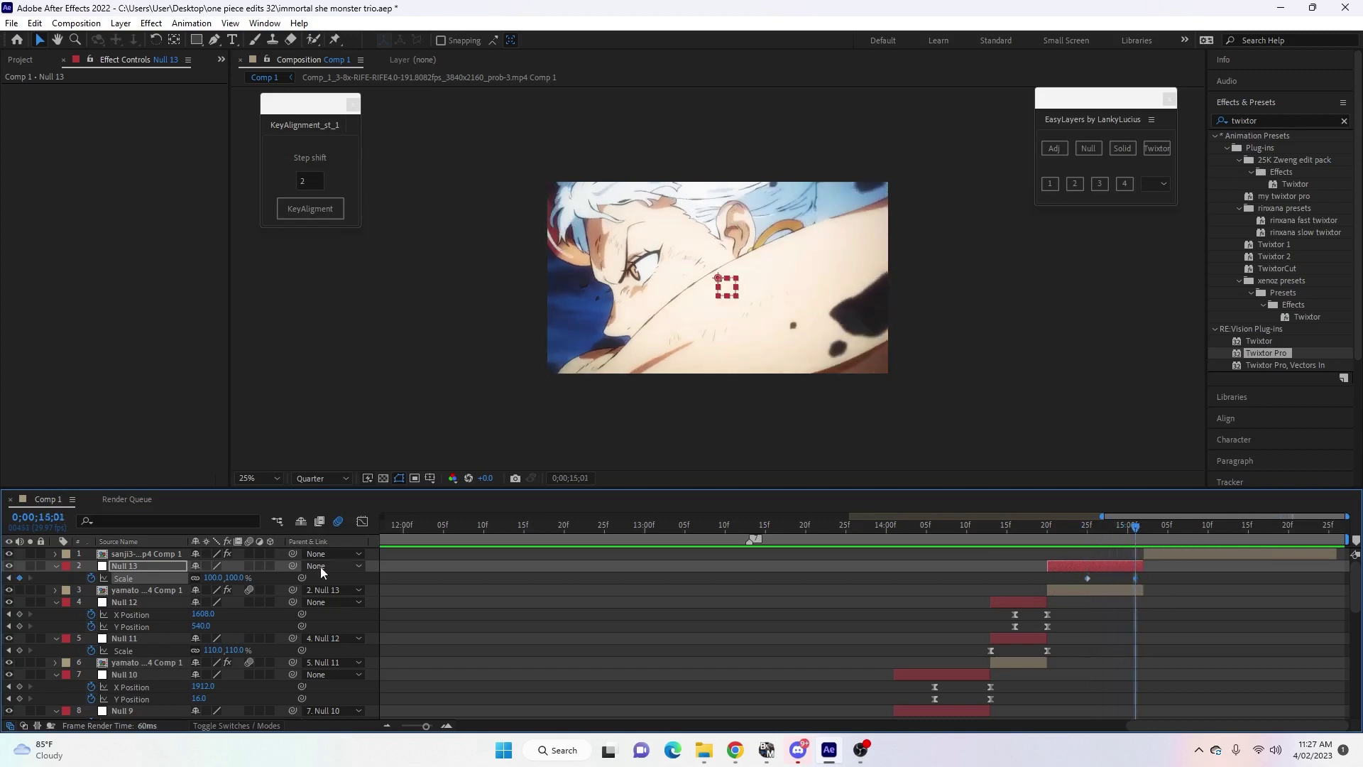
click(213, 577)
text(195)
key(Return)
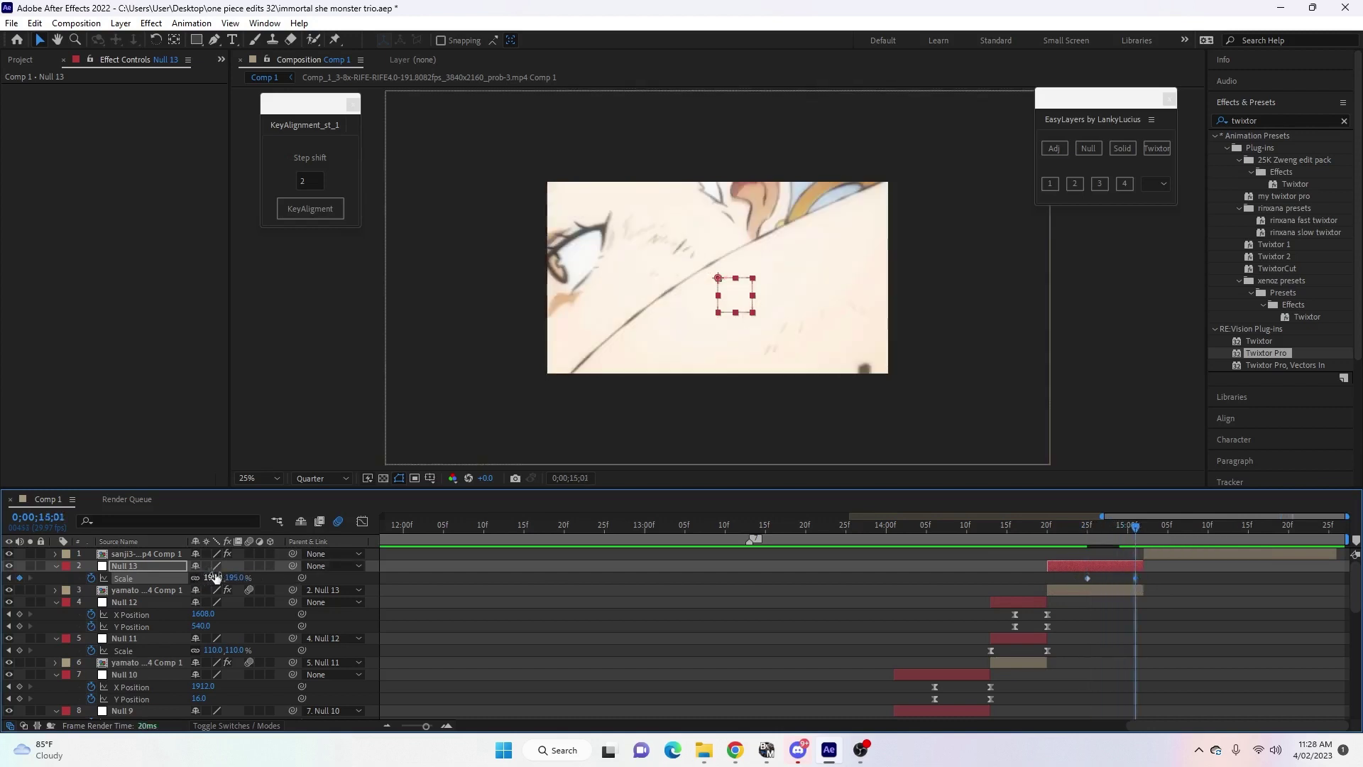
Easy-ease Null 13's Scale keyframes, extend the ending one to the clip's end, and shape the curve flat at first and steep at the end.
drag(1079, 575, 1143, 578)
key(F9)
click(1117, 578)
click(362, 521)
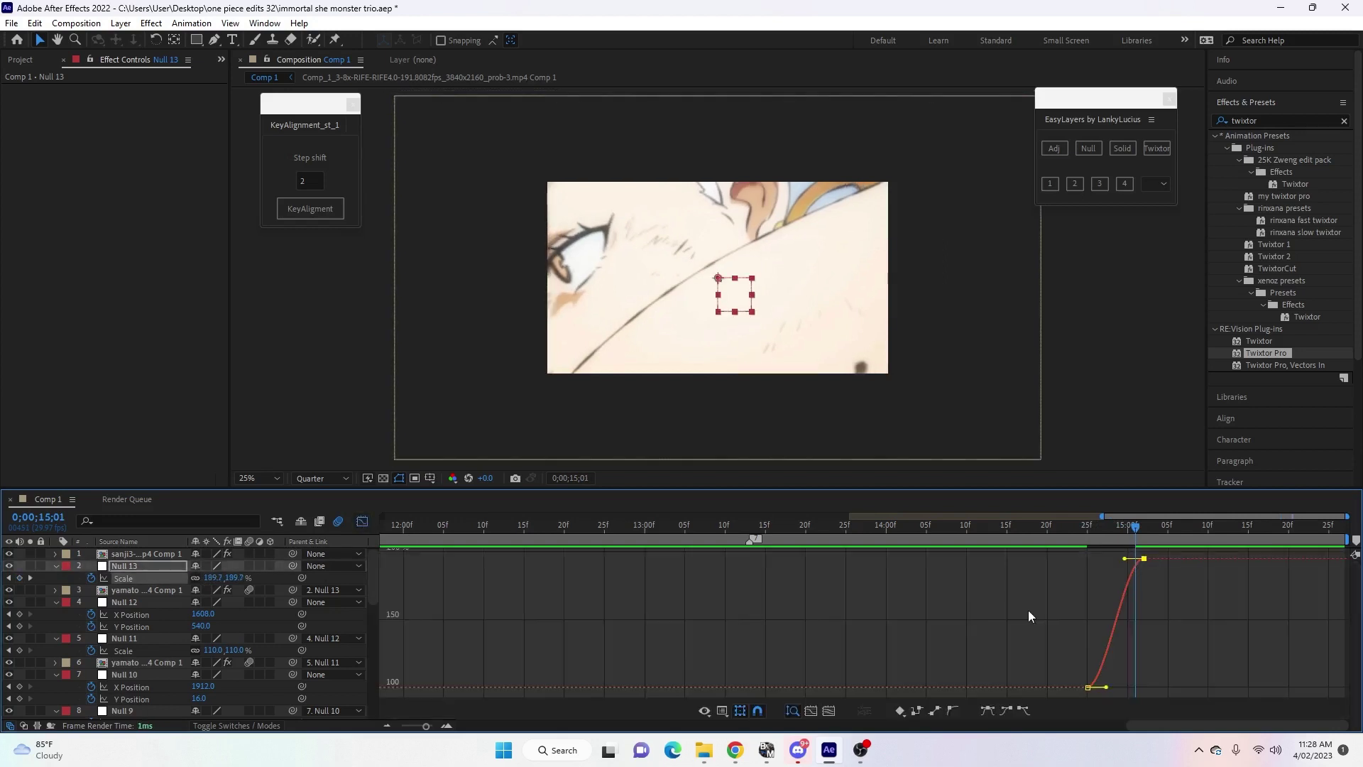
drag(1106, 687, 1124, 688)
drag(1124, 559, 1137, 682)
click(362, 521)
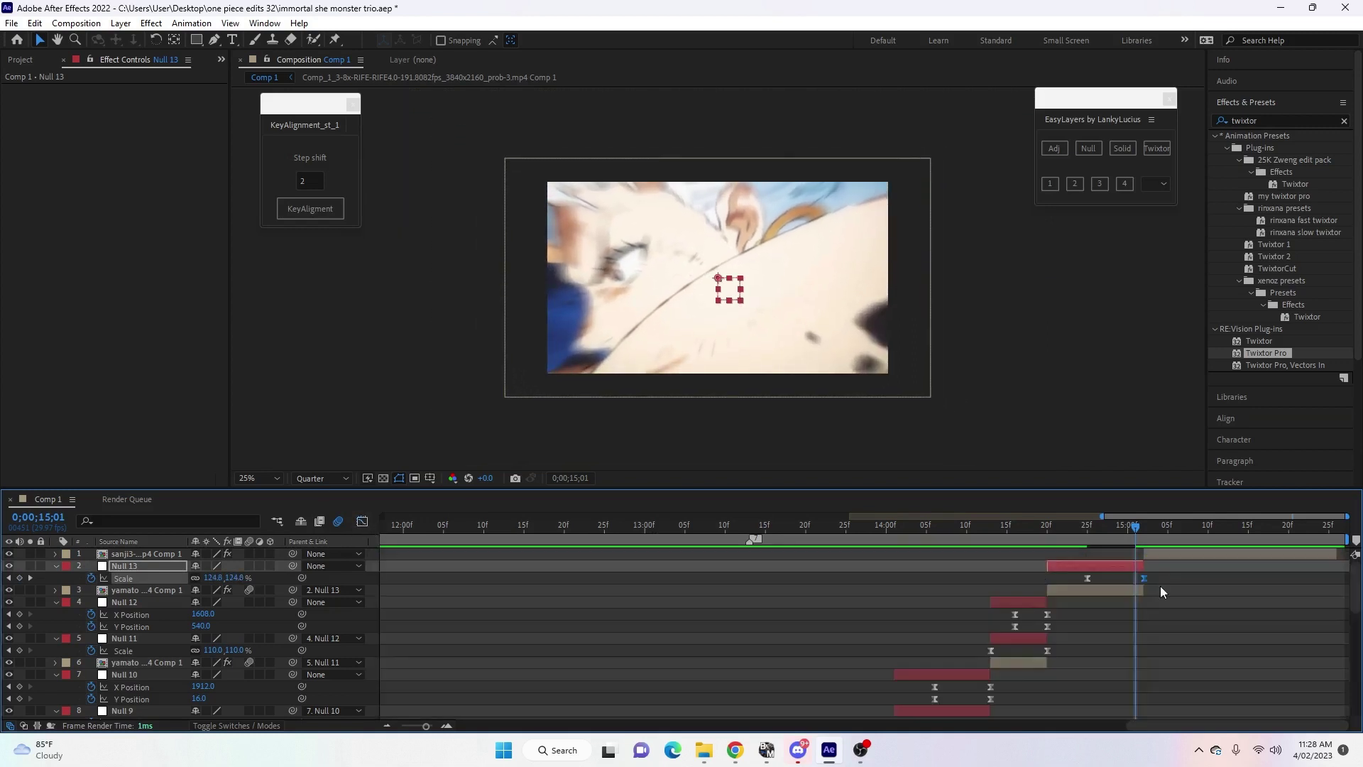
Move Null 13's Position keyframes to 0;00;14;25 and 0;00;15;01, shifting the null horizontally to about X 1924 at the ending one.
click(1086, 537)
key(p)
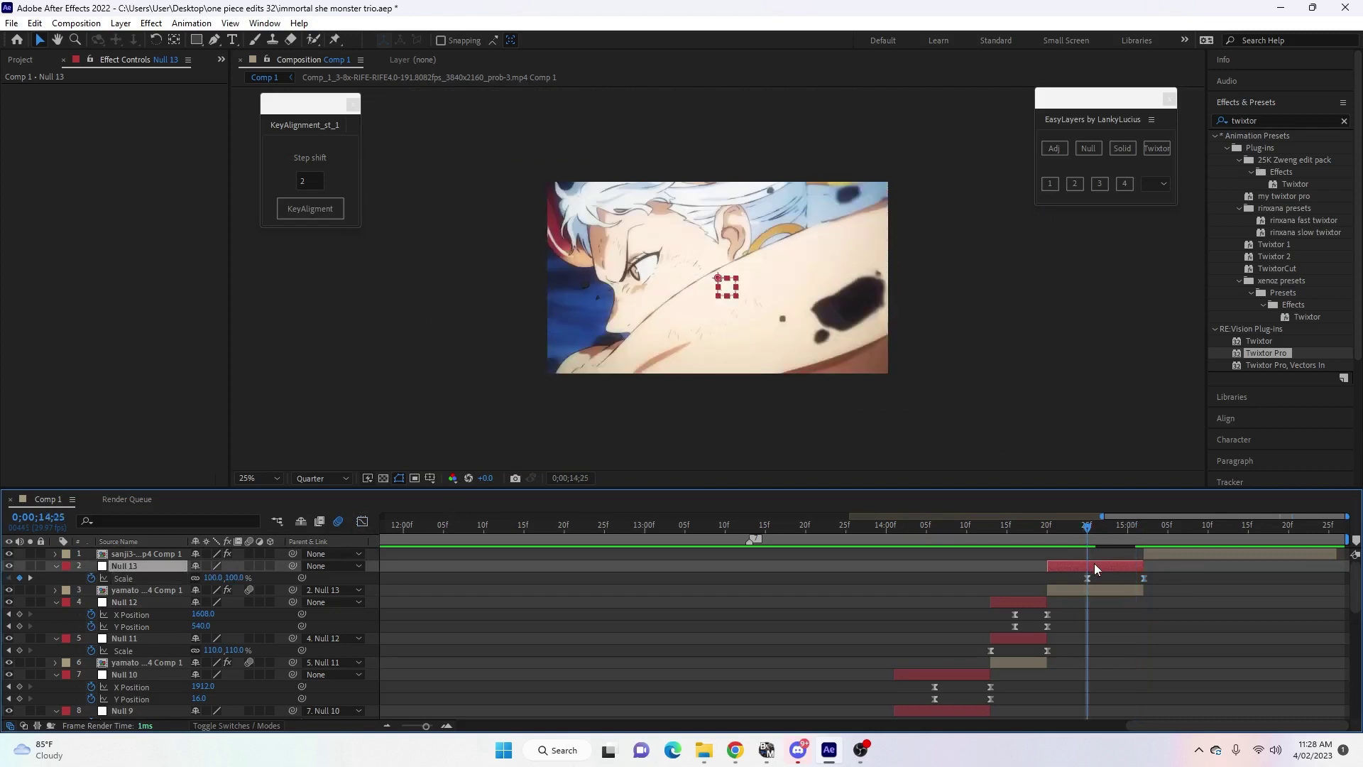
drag(1049, 579, 1087, 579)
click(1143, 533)
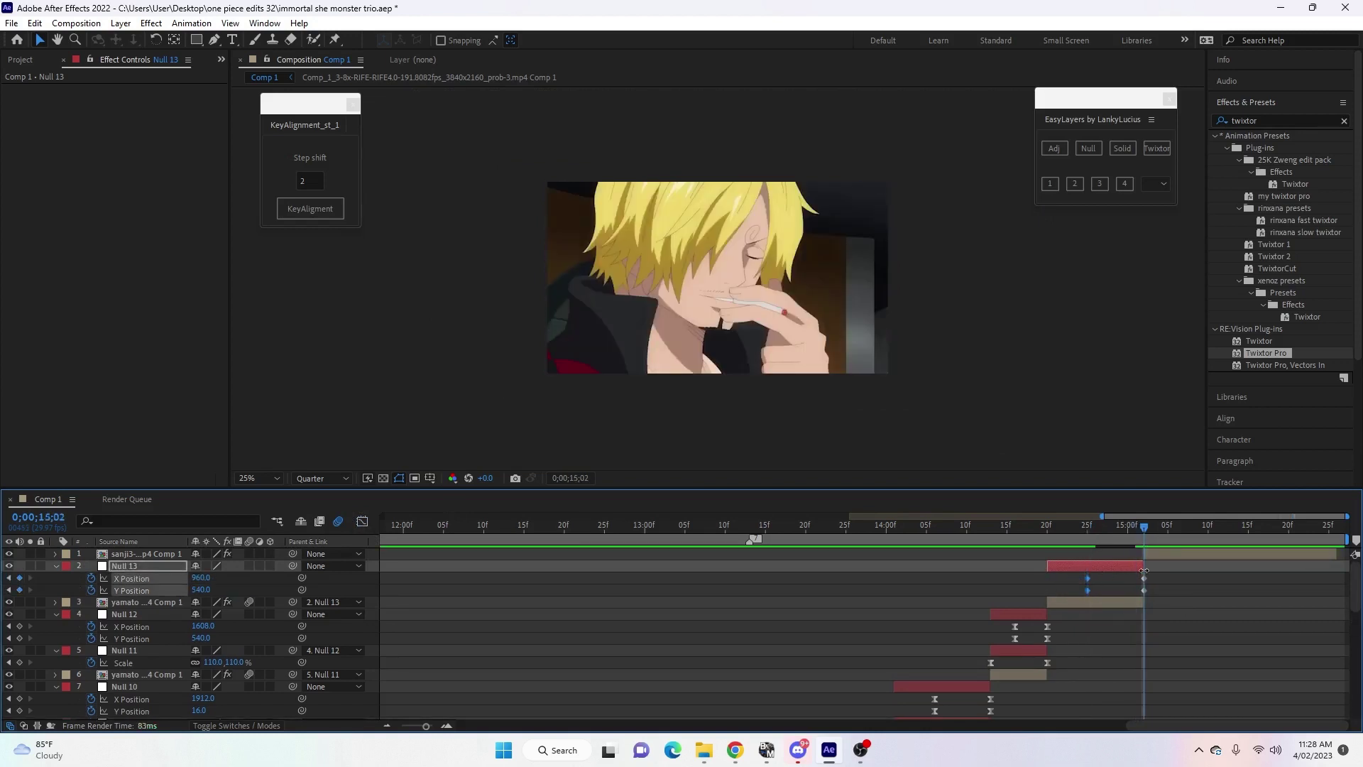
drag(1147, 579, 1138, 577)
key(Page_Up)
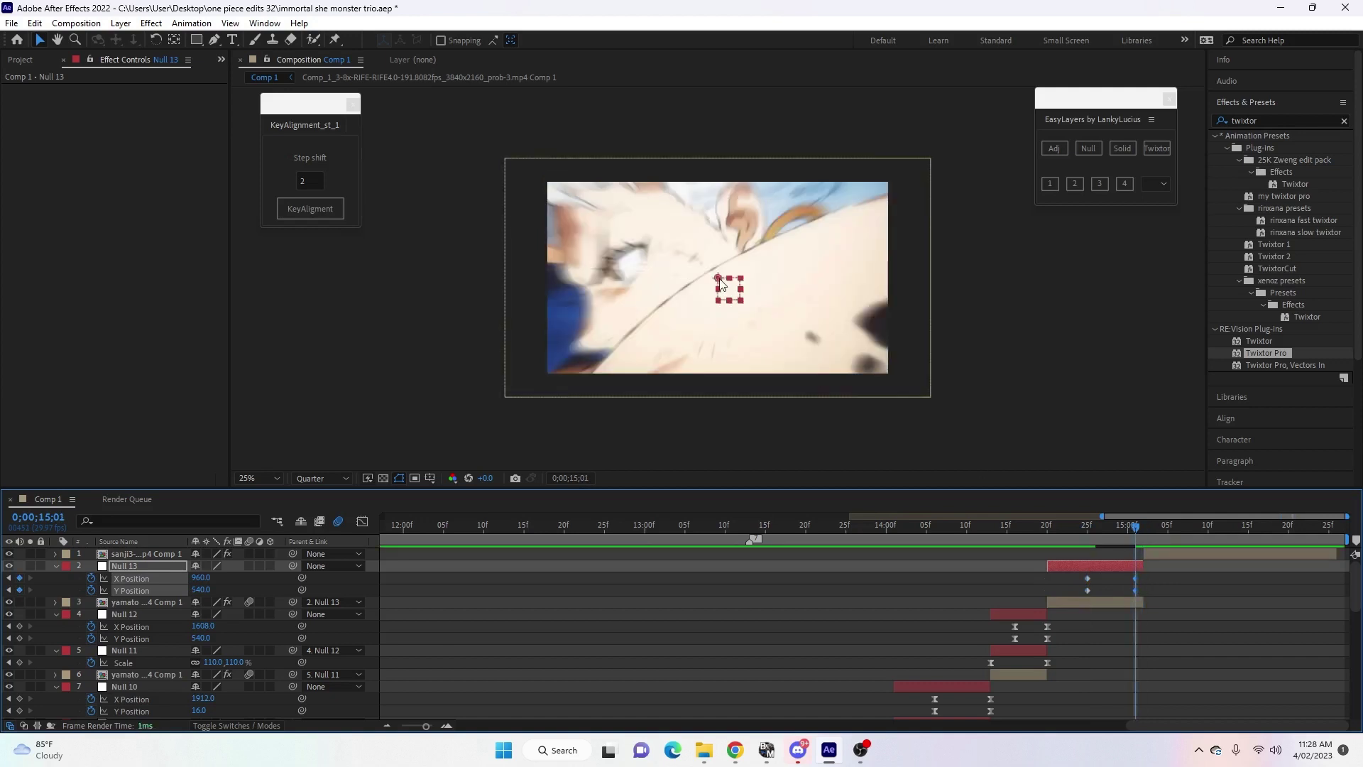
drag(719, 280, 890, 292)
Easy-ease Null 13's X Position keyframes, extend the ending one to the clip's end, and shape a curve nearly flat at first and steep at the end.
drag(1078, 575, 1143, 579)
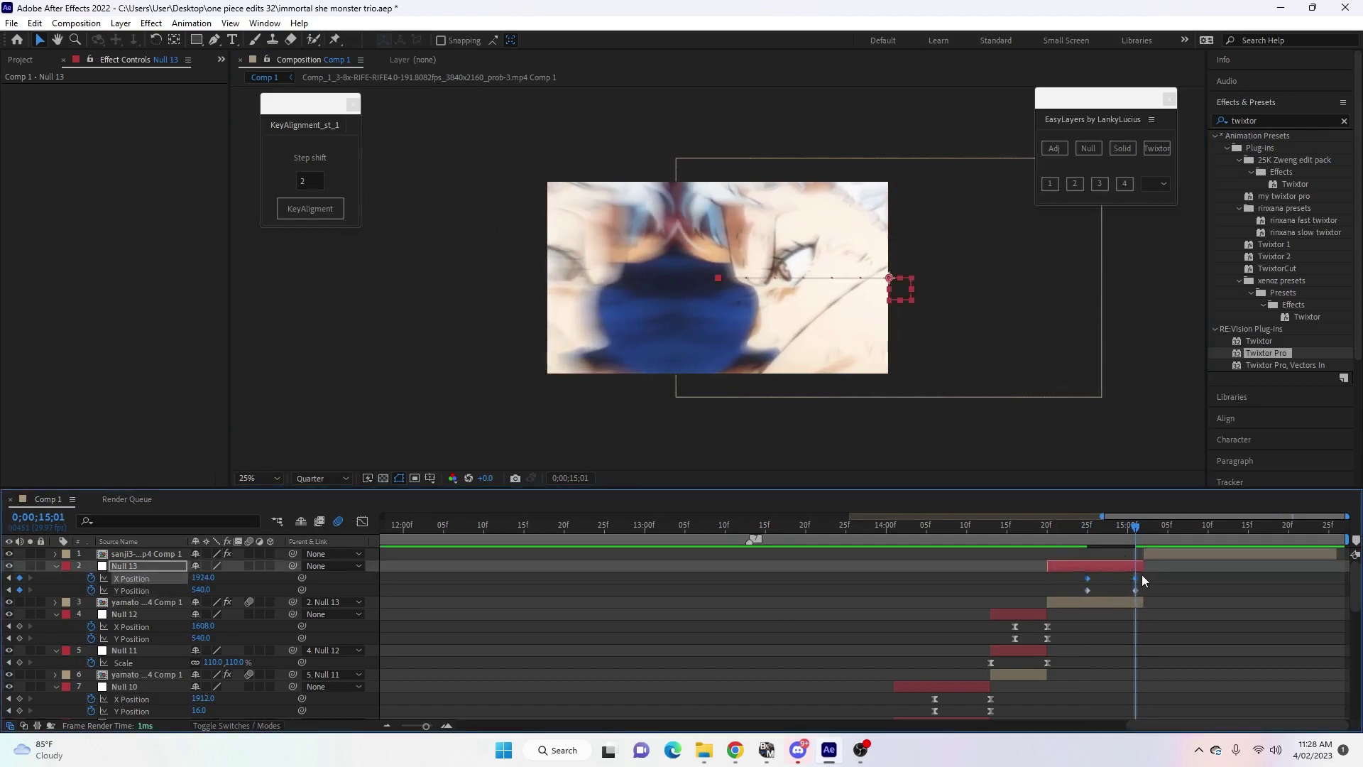
key(F9)
click(1125, 577)
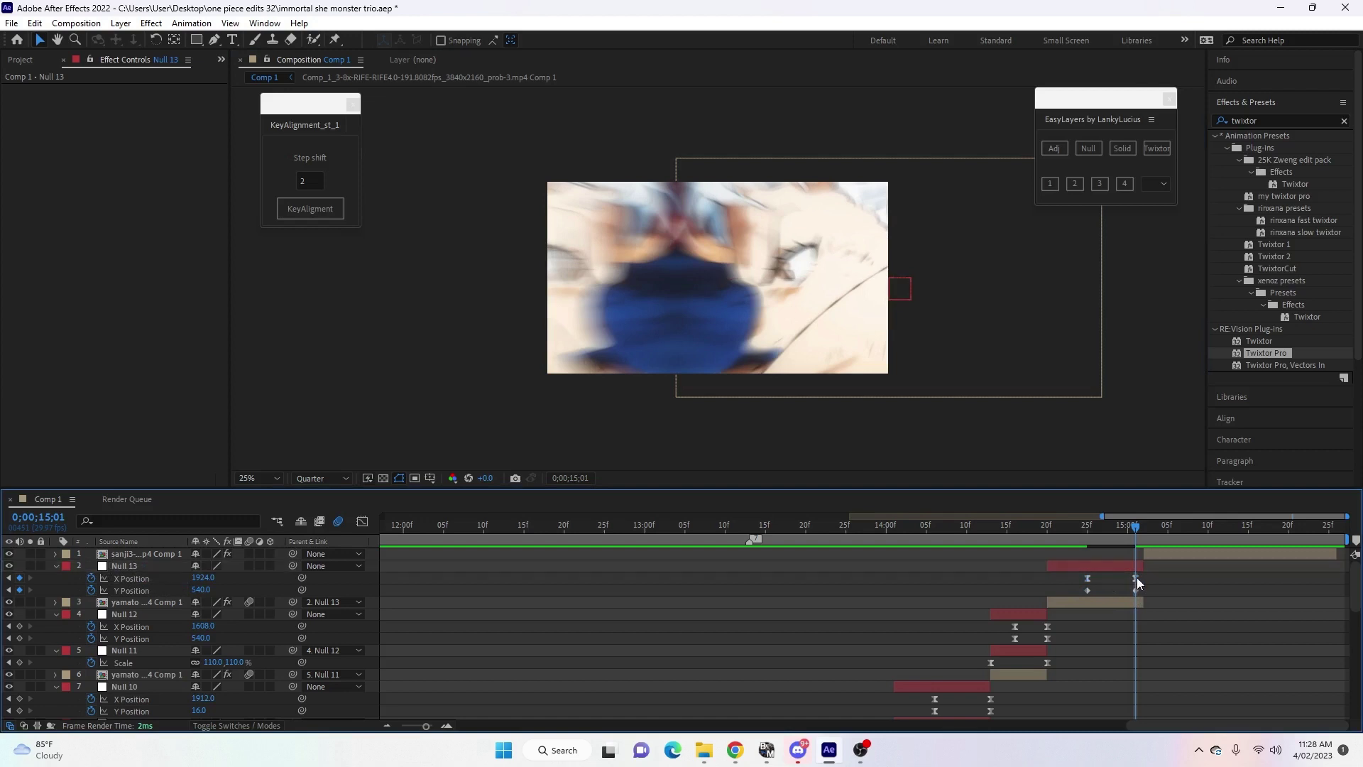
drag(1134, 578, 1143, 578)
click(362, 521)
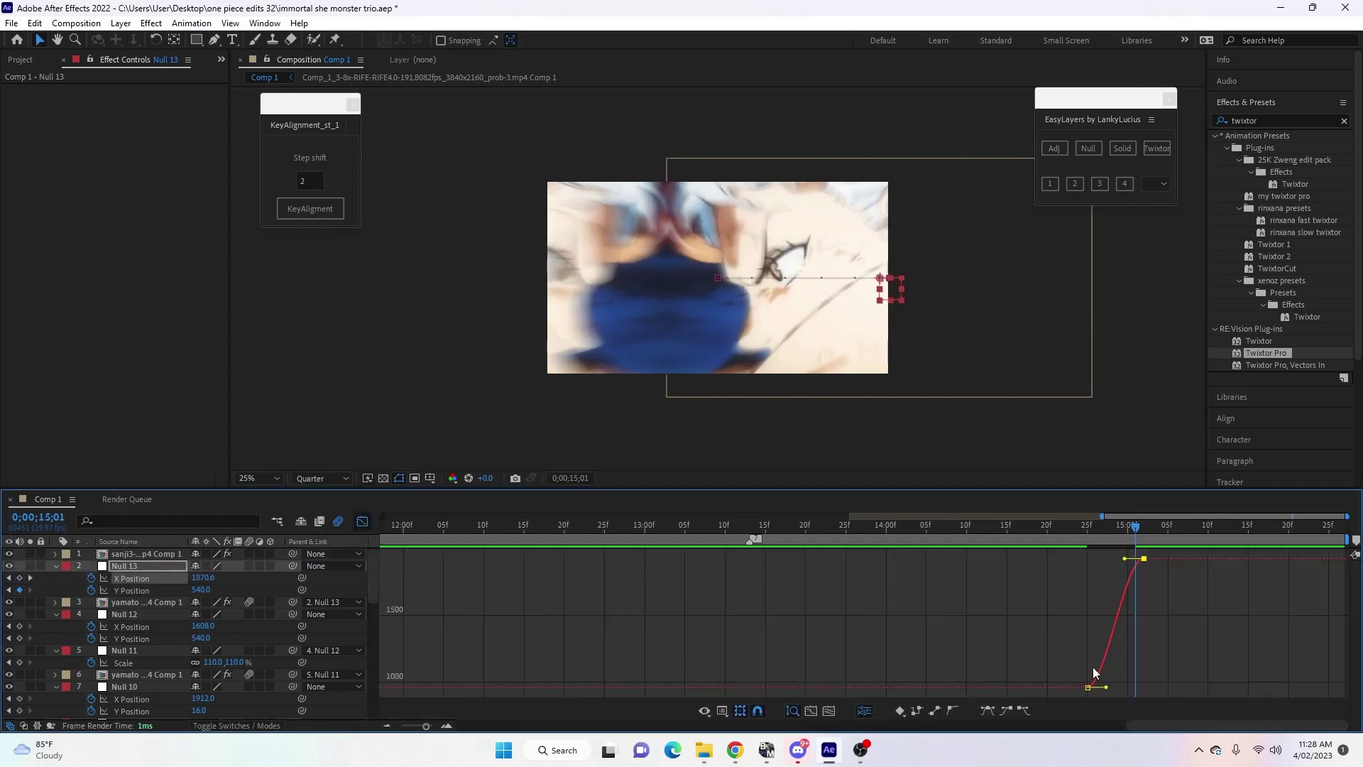
drag(1107, 688, 1135, 687)
drag(1124, 561, 1183, 678)
click(362, 521)
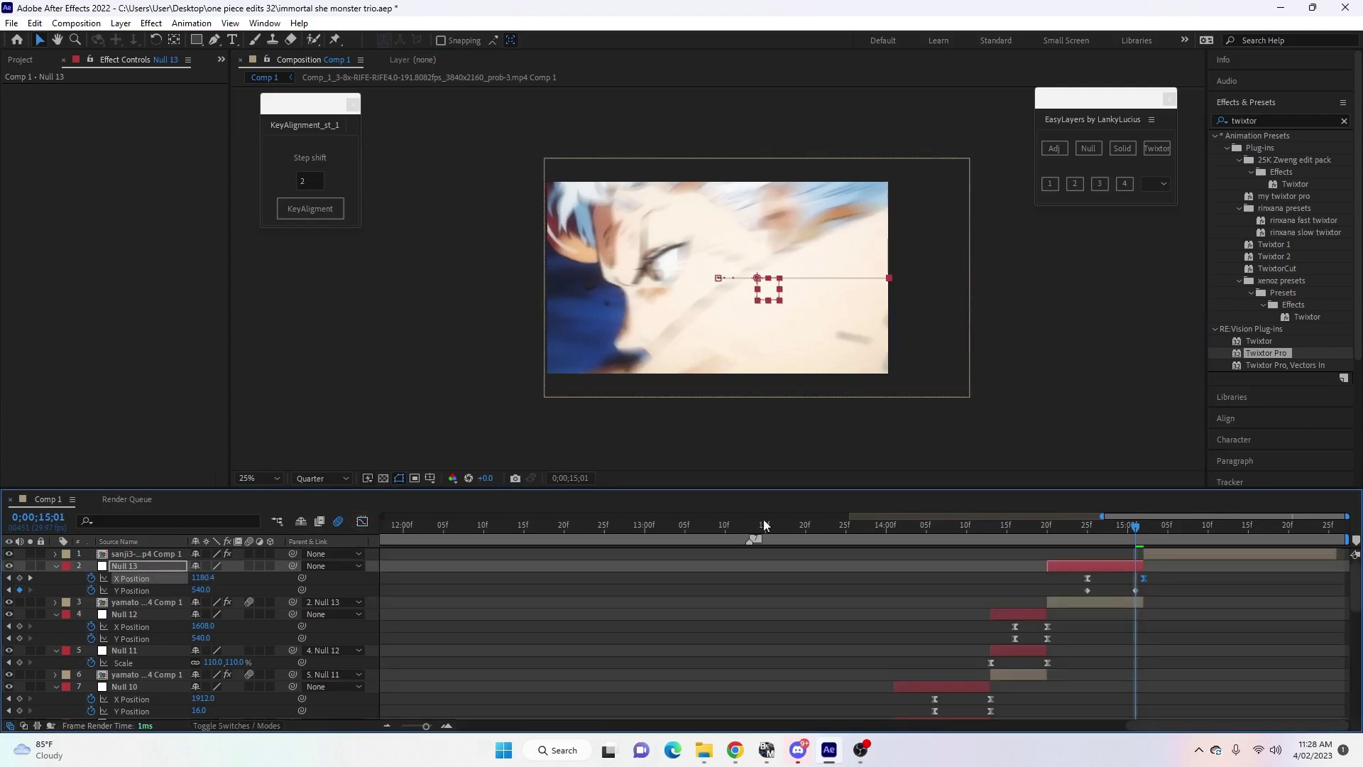
Add Rotation keyframes to Null 13 and move them to 0;00;14;25 and 0;00;15;01.
click(1088, 527)
key(r)
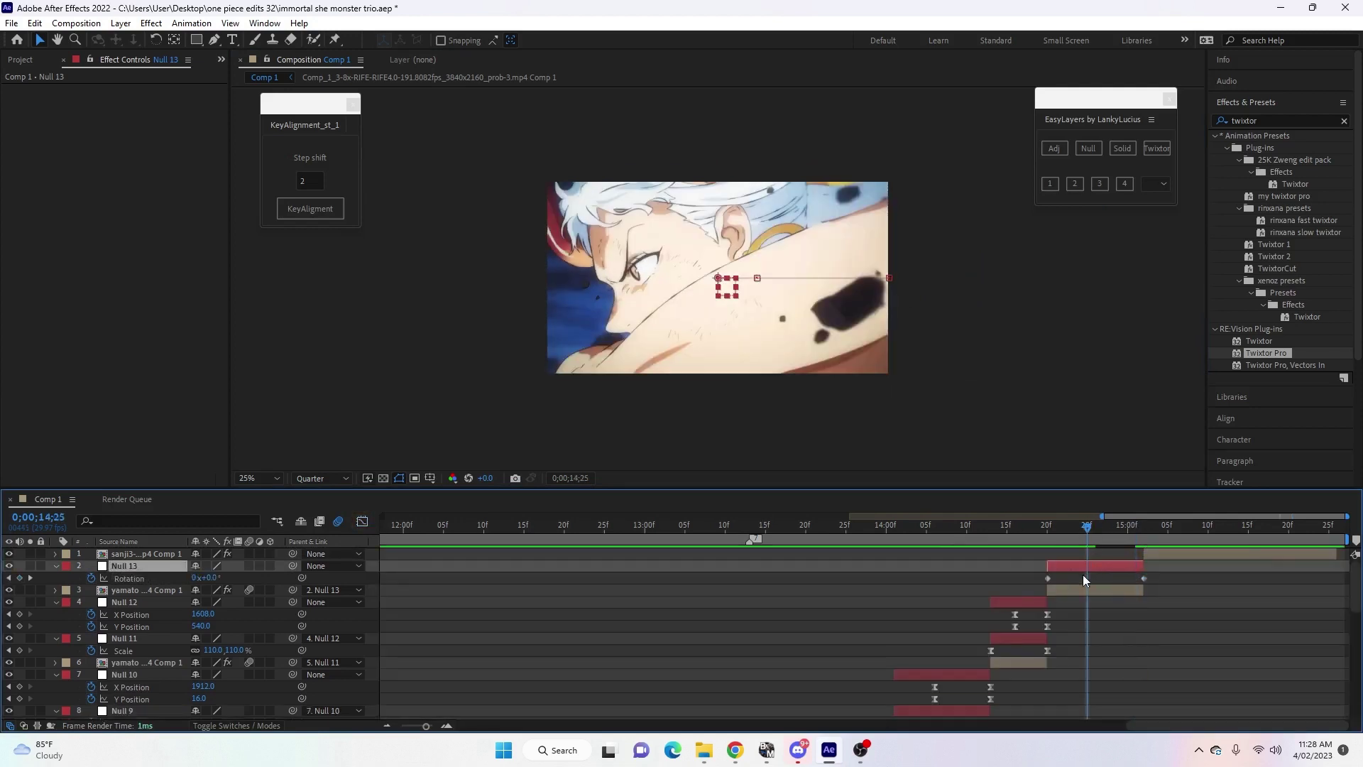
drag(1049, 578, 1143, 549)
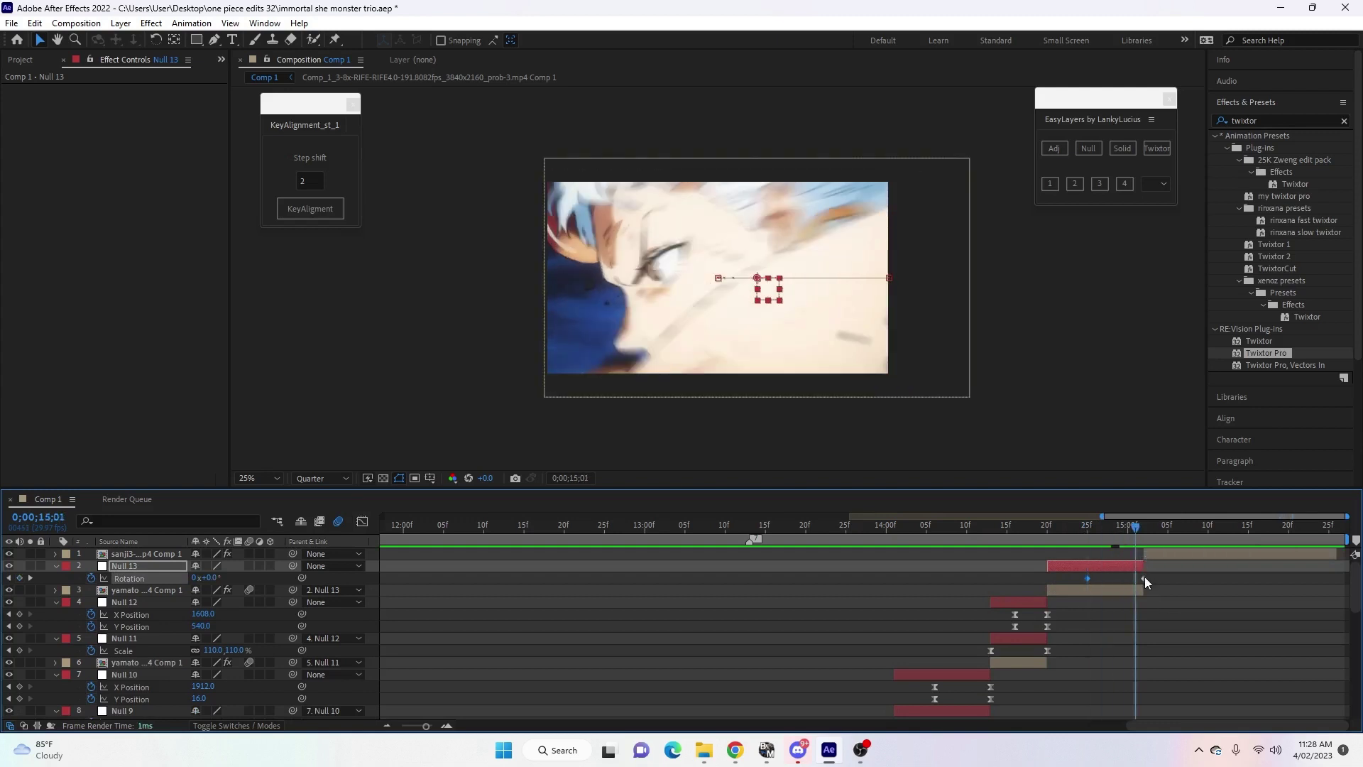
click(209, 578)
text(15)
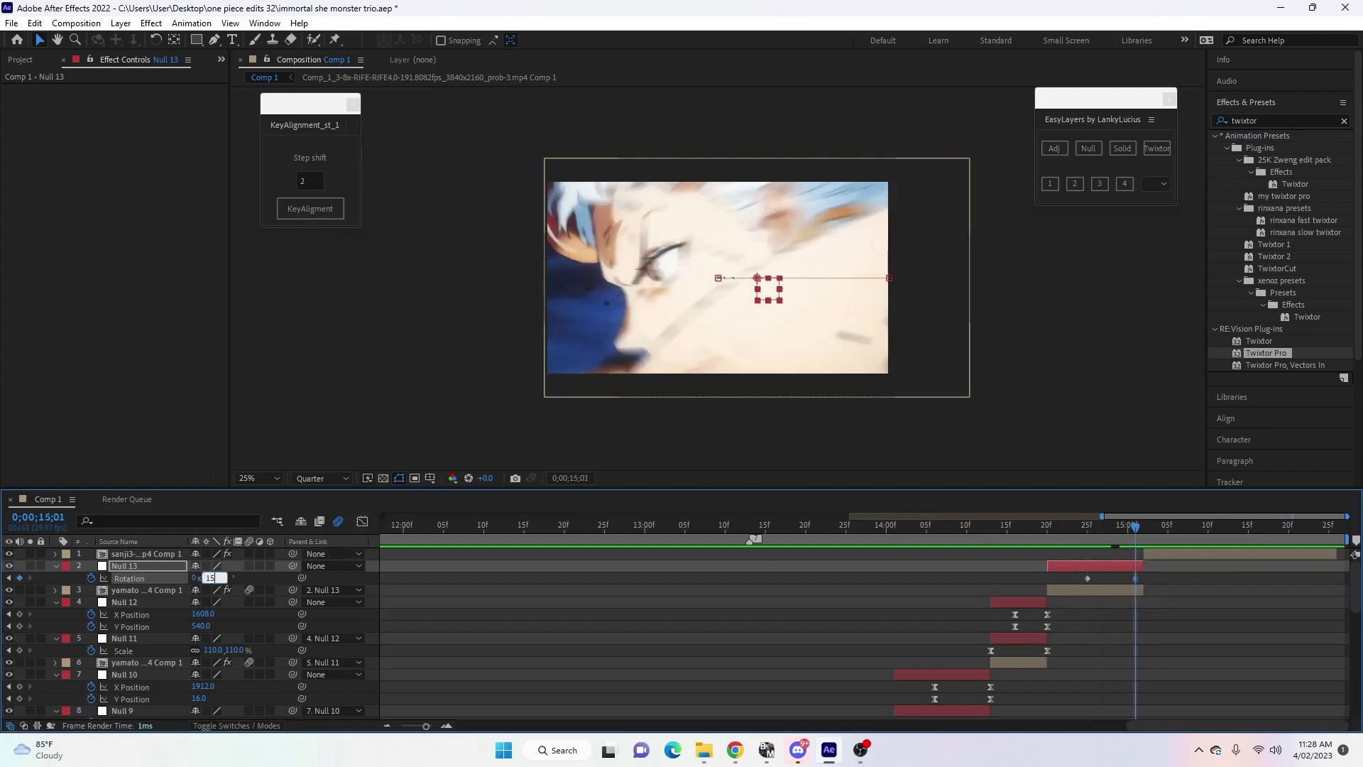
key(Return)
key(ctrl+z)
Set Null 13's Rotation at 0;00;15;01 to -15°.
click(212, 577)
text(-15)
key(Return)
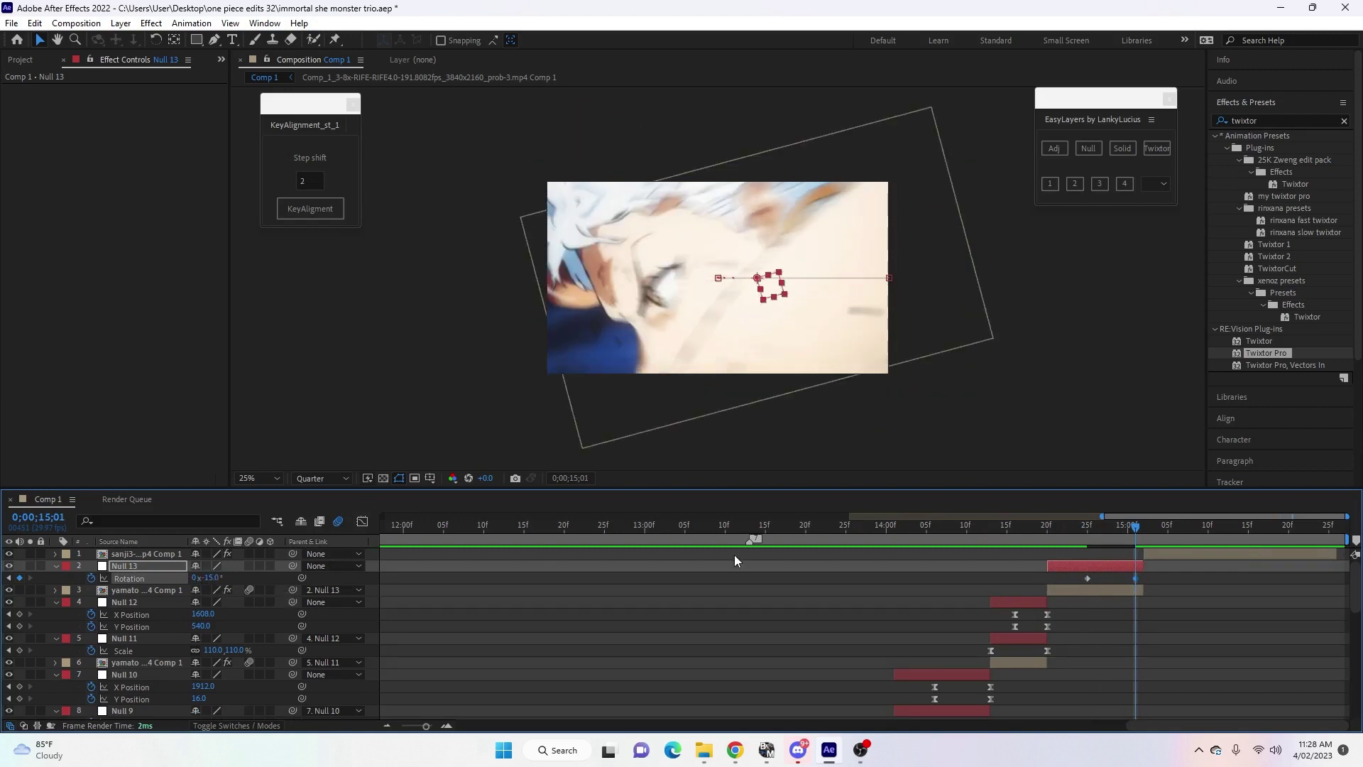
Easy-ease Null 13's Rotation keyframes, extend the ending one to the clip's end, and shape the curve to start gently and end steeply.
drag(1072, 575, 1143, 580)
key(F9)
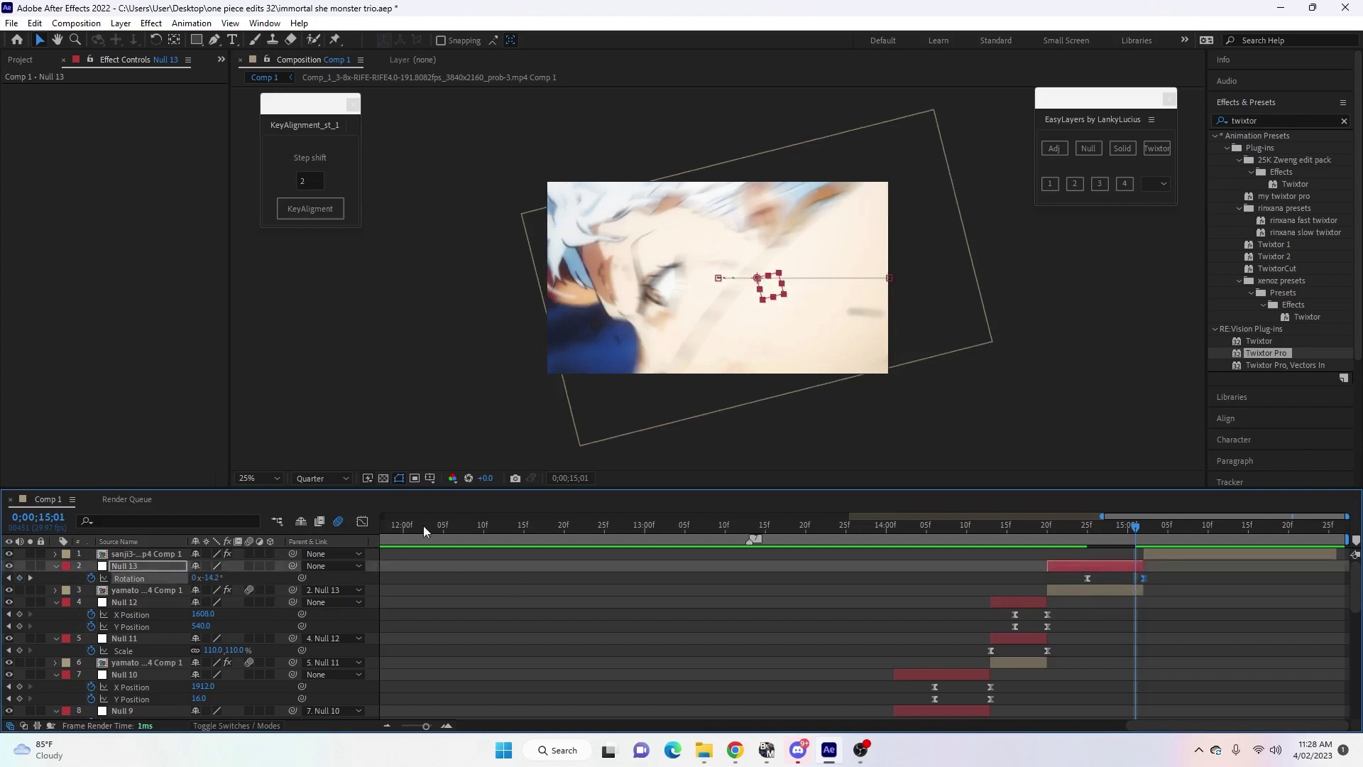
click(361, 522)
drag(1116, 562, 1119, 563)
drag(1123, 687, 1140, 577)
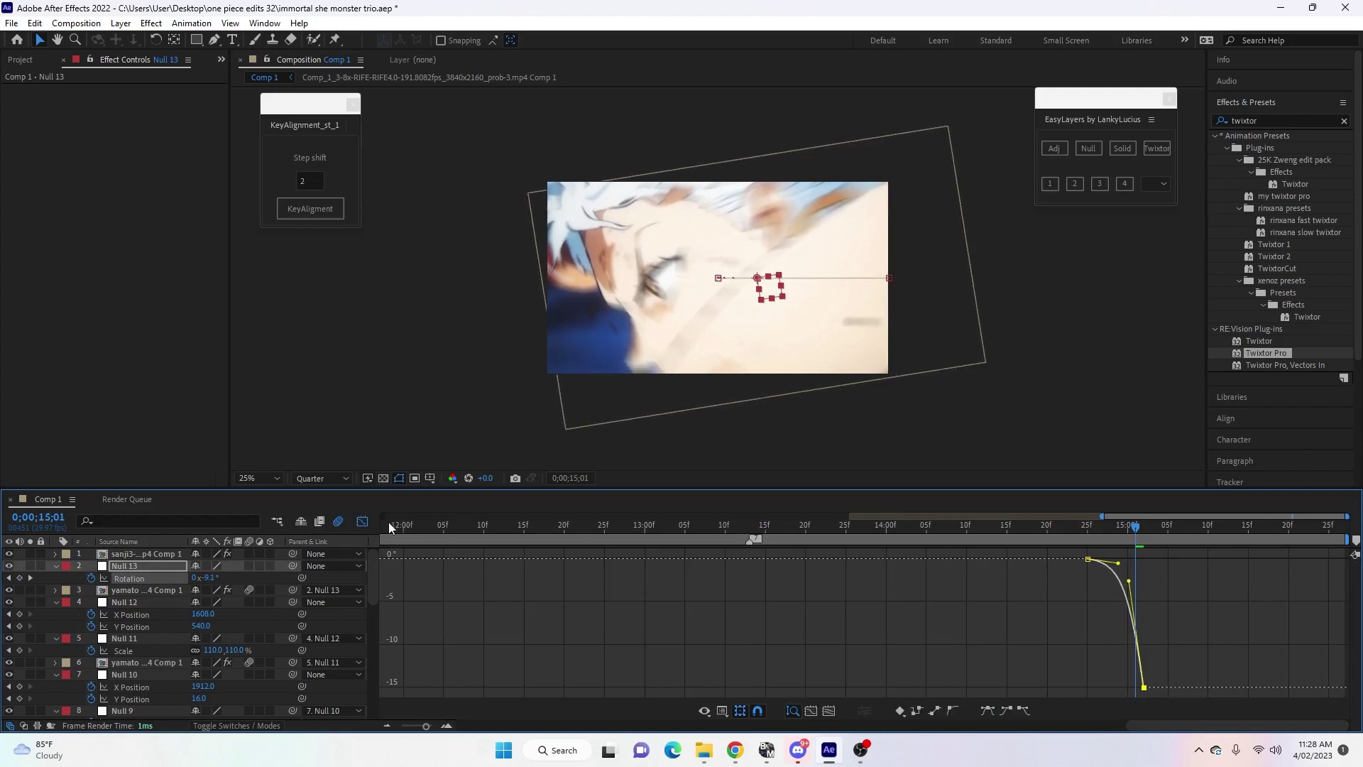
click(362, 521)
Add a parent null spanning the sanji clip that starts at 0;00;15;02, with Scale keyframes at its start and end.
drag(1134, 529, 1065, 539)
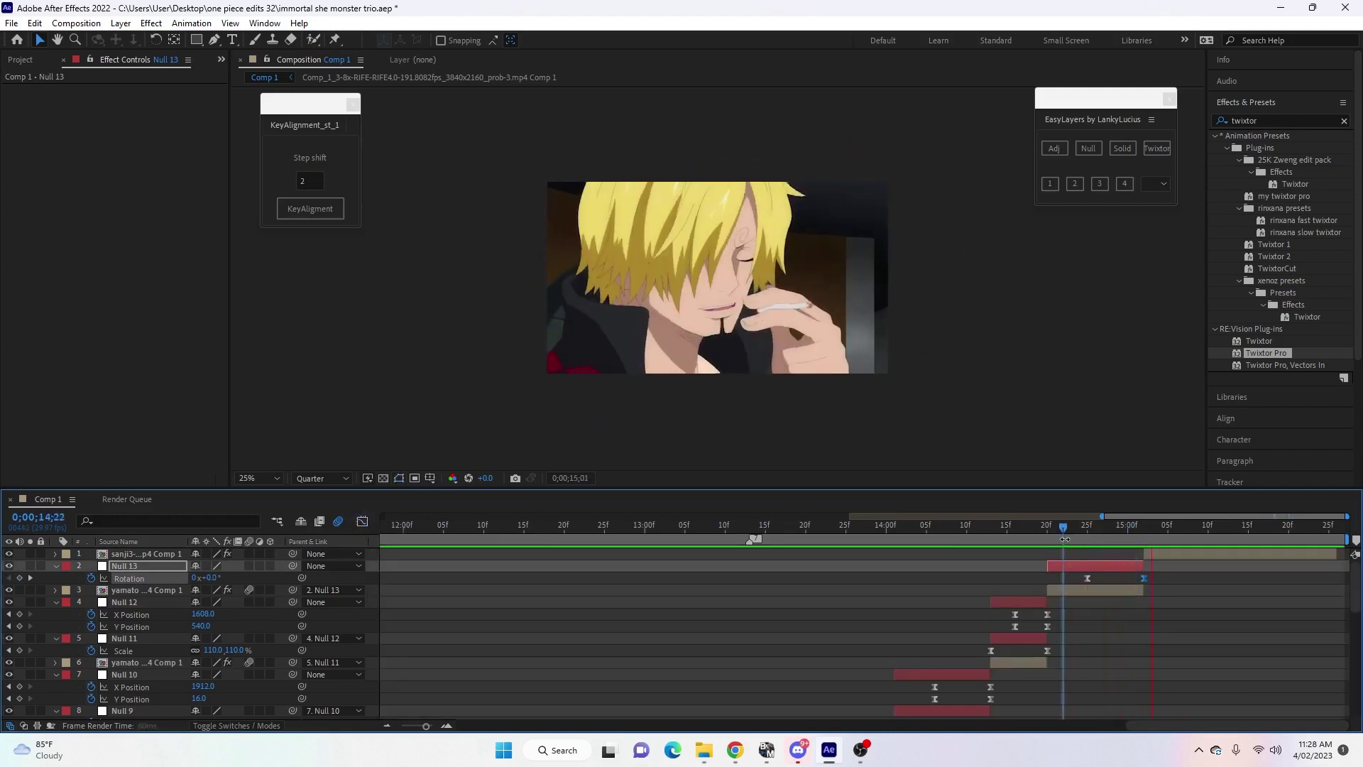
drag(1067, 526, 1150, 552)
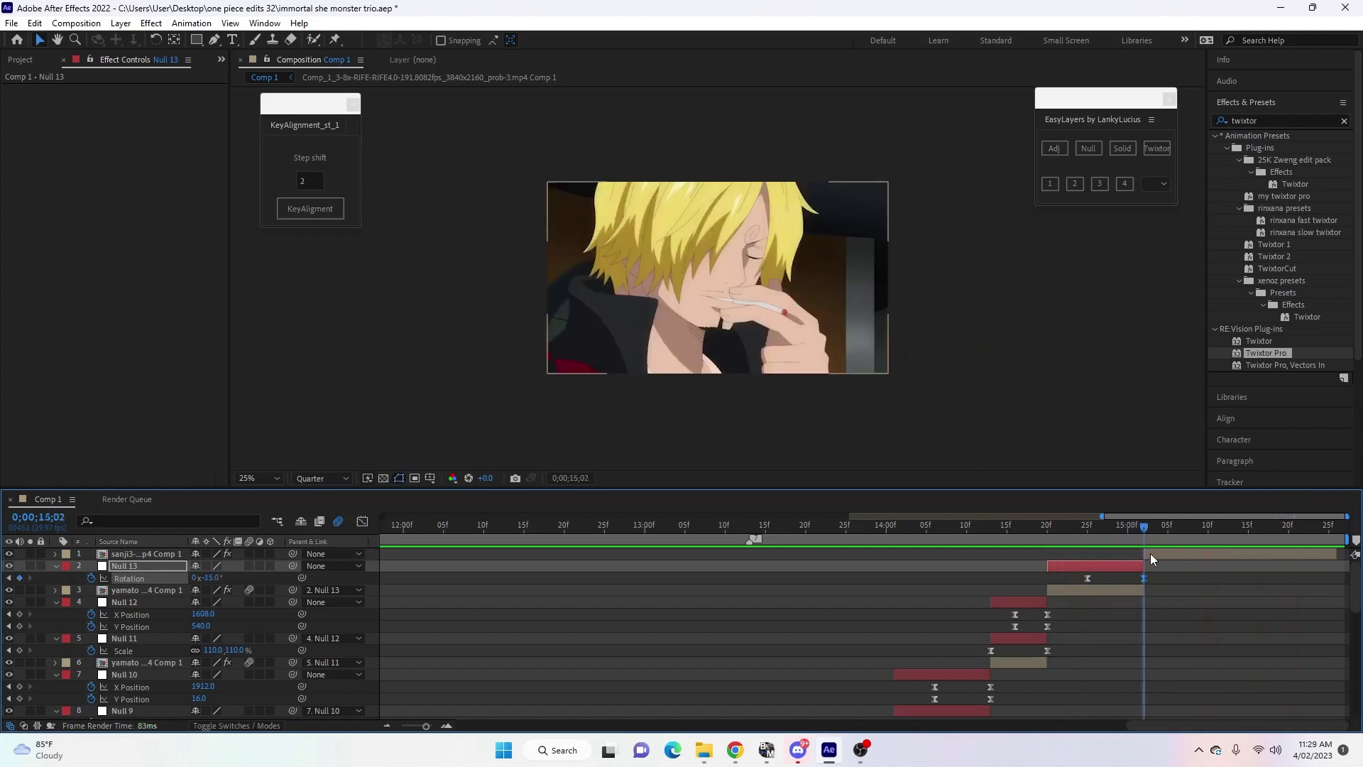
click(1150, 554)
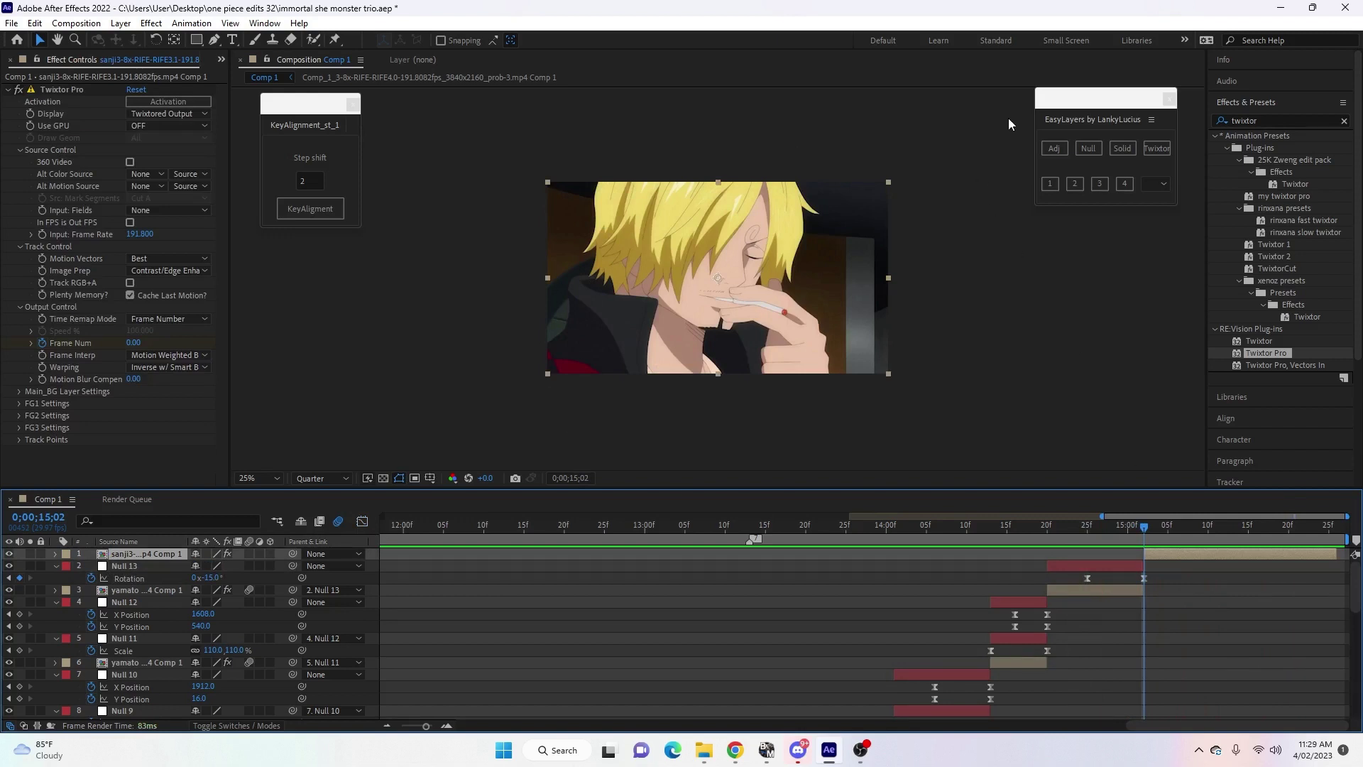
click(1088, 148)
click(1153, 553)
key(alt+shift+s)
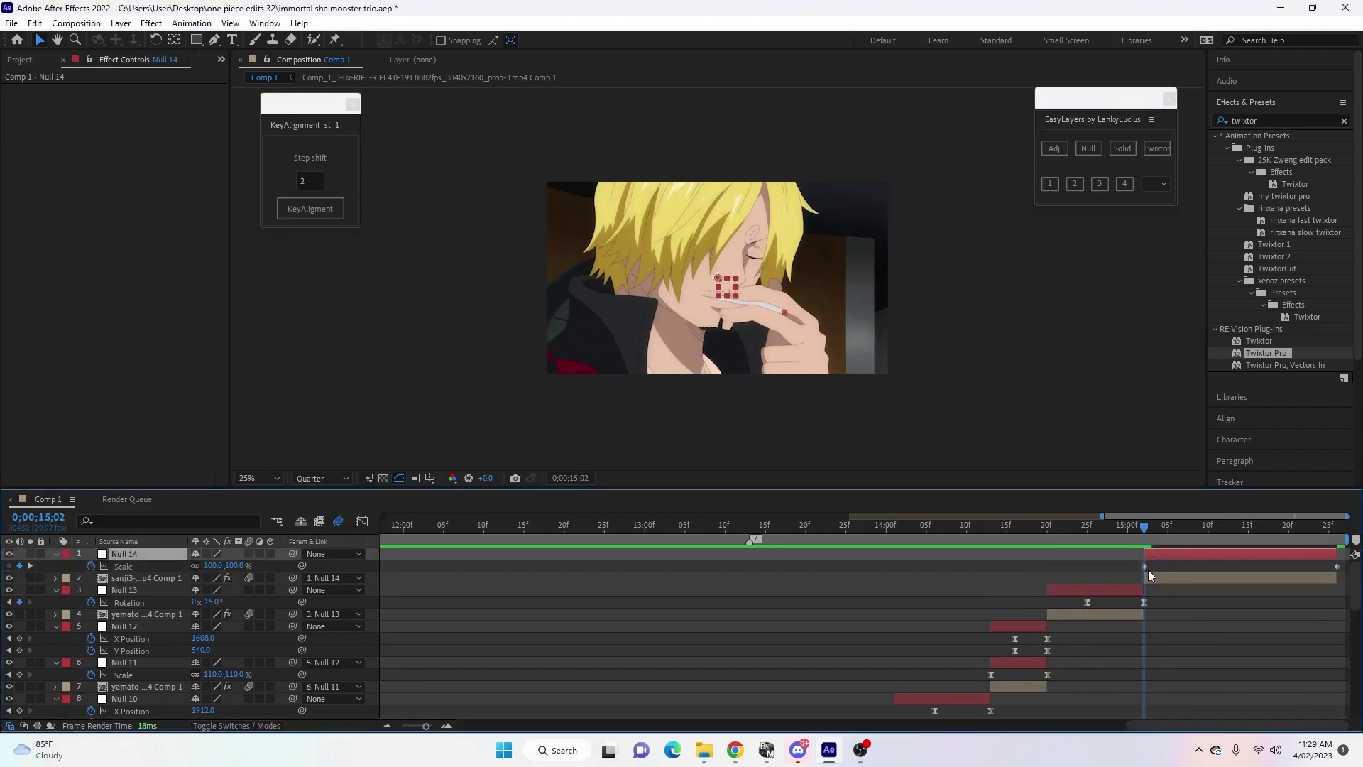
Move Null 14's ending Scale keyframe to 0;00;15;16 and set the starting keyframe to 90% and the ending one to 110%.
drag(1339, 574, 1258, 571)
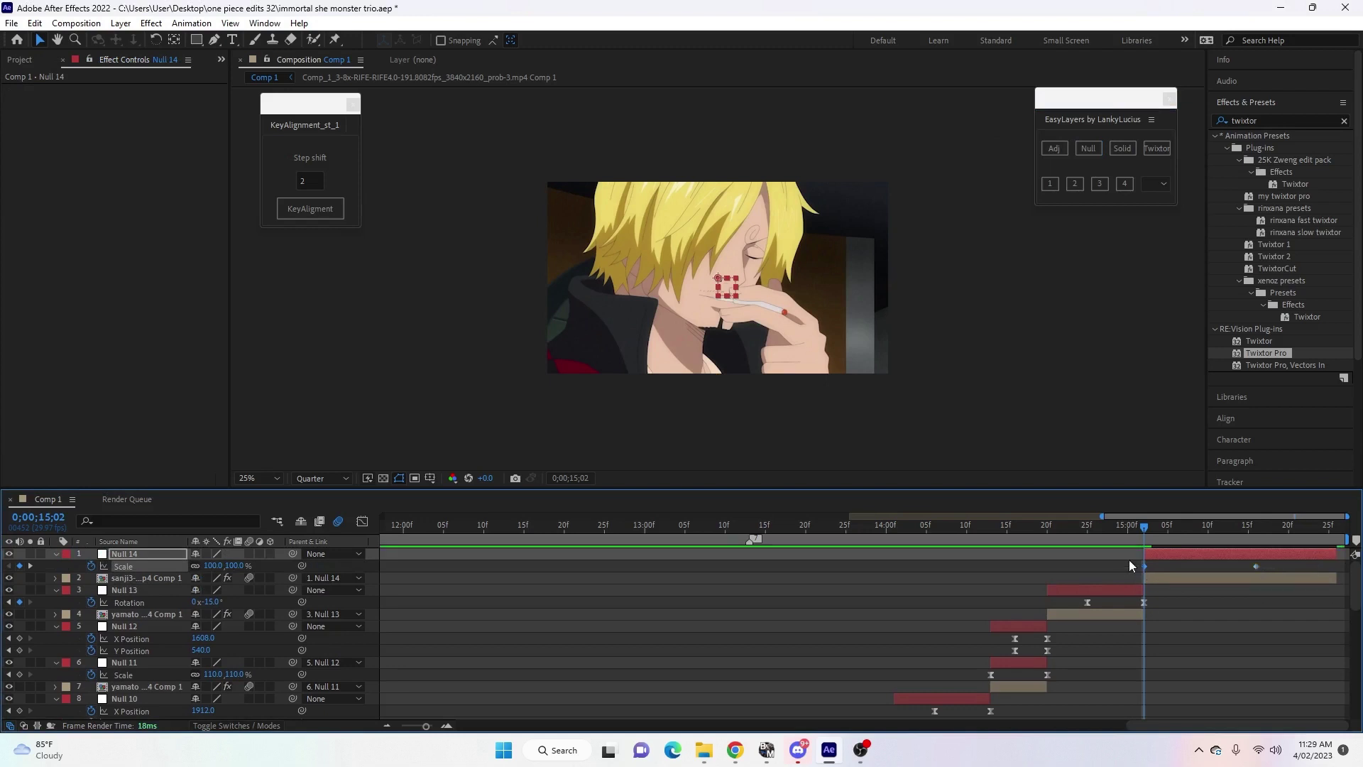
click(213, 566)
key(Return)
click(1135, 566)
drag(1134, 566, 1255, 536)
click(1251, 564)
click(1255, 565)
click(213, 565)
text(110)
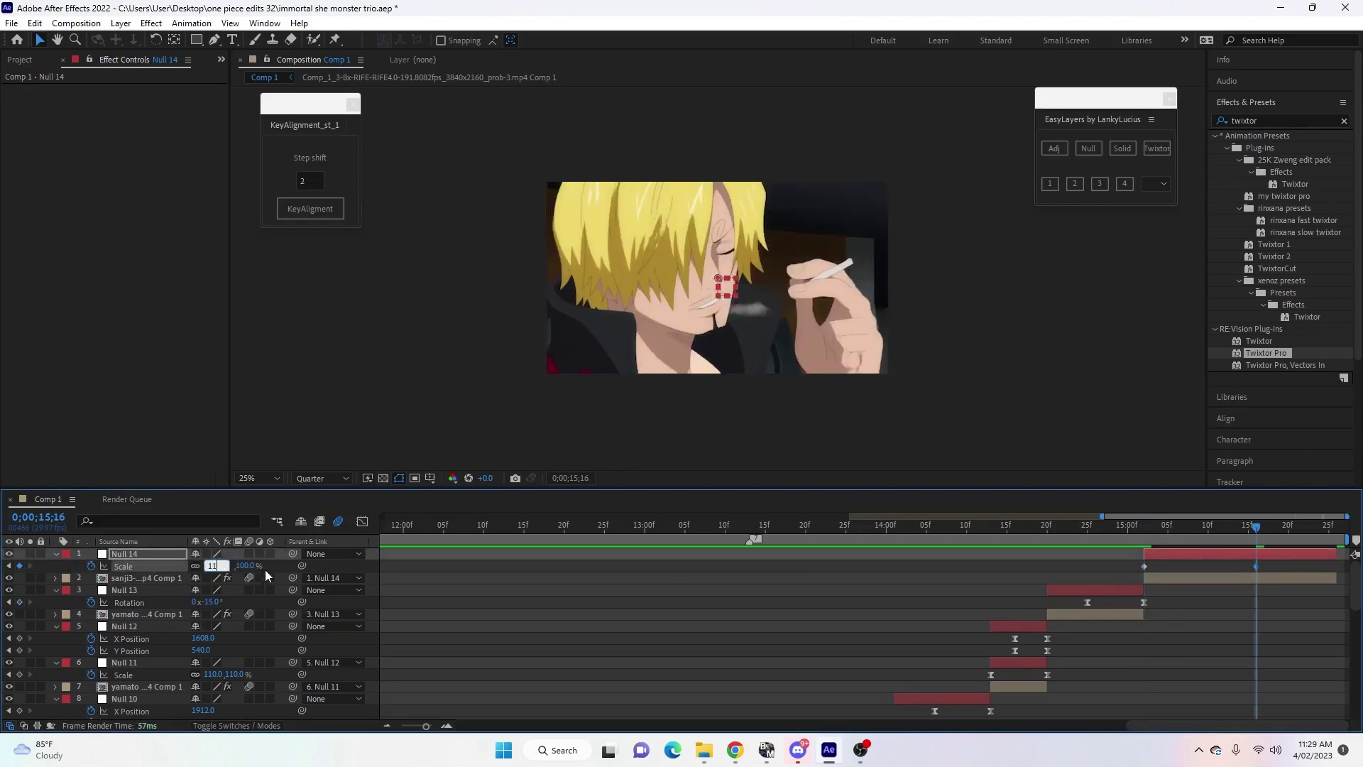
key(Return)
Easy-ease Null 14's Scale keyframes and shape the curve to start steeply and end gently.
click(1151, 527)
drag(1129, 562, 1259, 567)
key(F9)
click(362, 521)
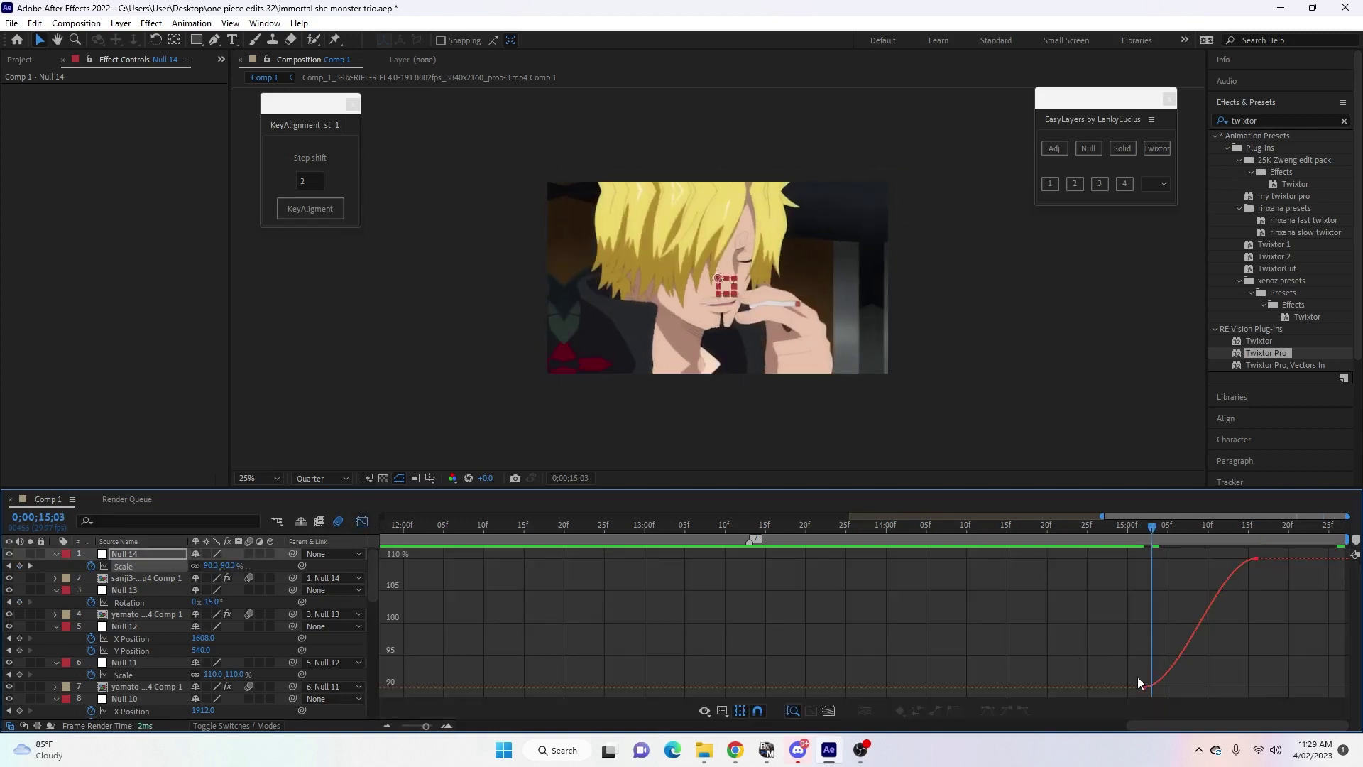
drag(1178, 689, 1161, 568)
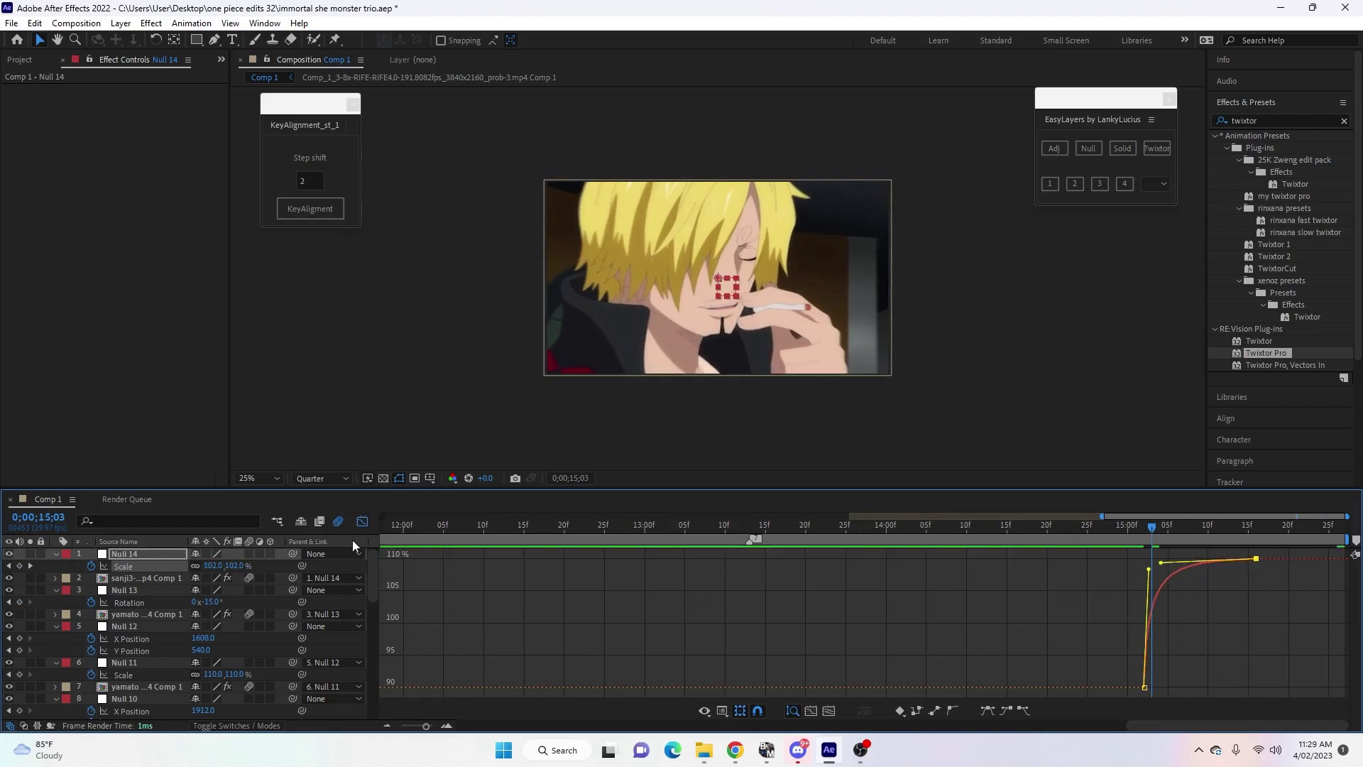
click(362, 521)
Move Null 14's ending X Position keyframe to 0;00;15;16 and shift the starting X Position at 0;00;15;02 to about 4.
click(1146, 531)
click(1152, 552)
key(u)
key(p)
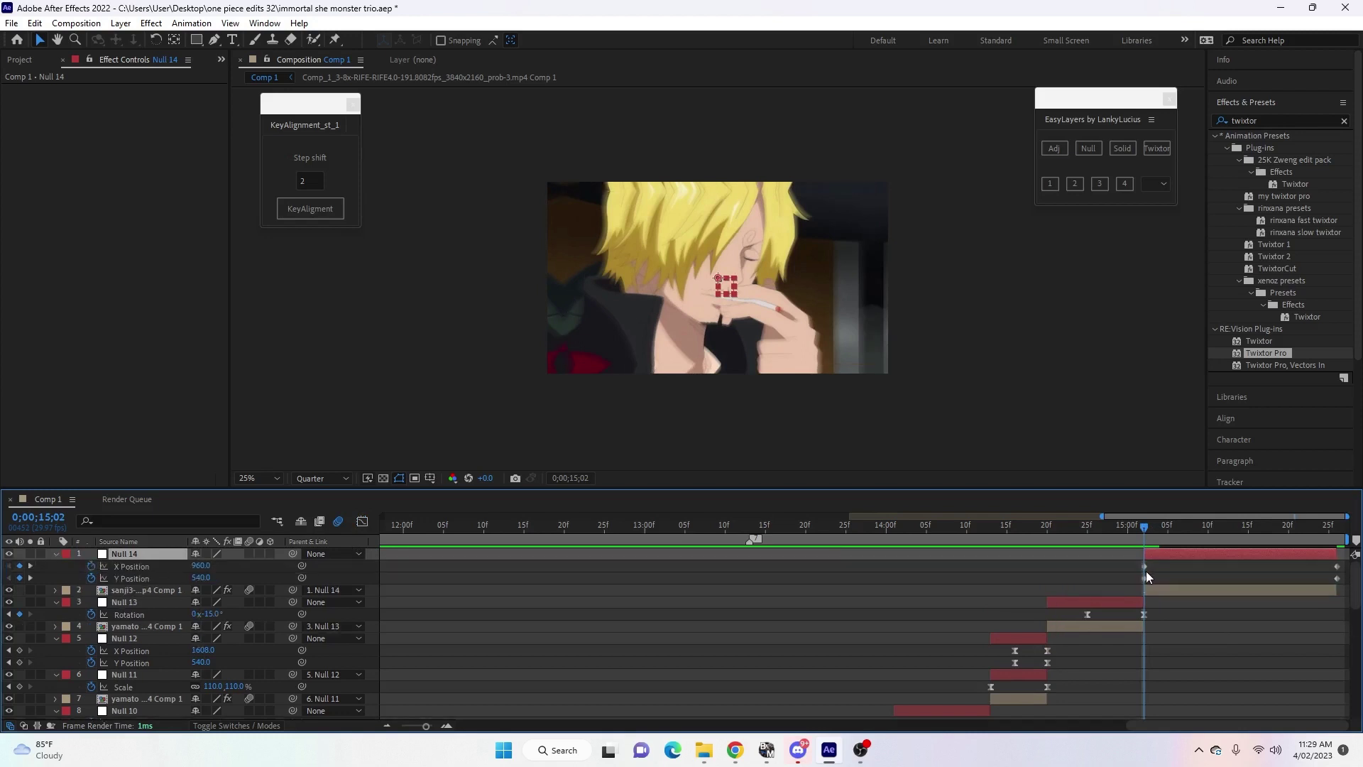
click(1249, 530)
key(s)
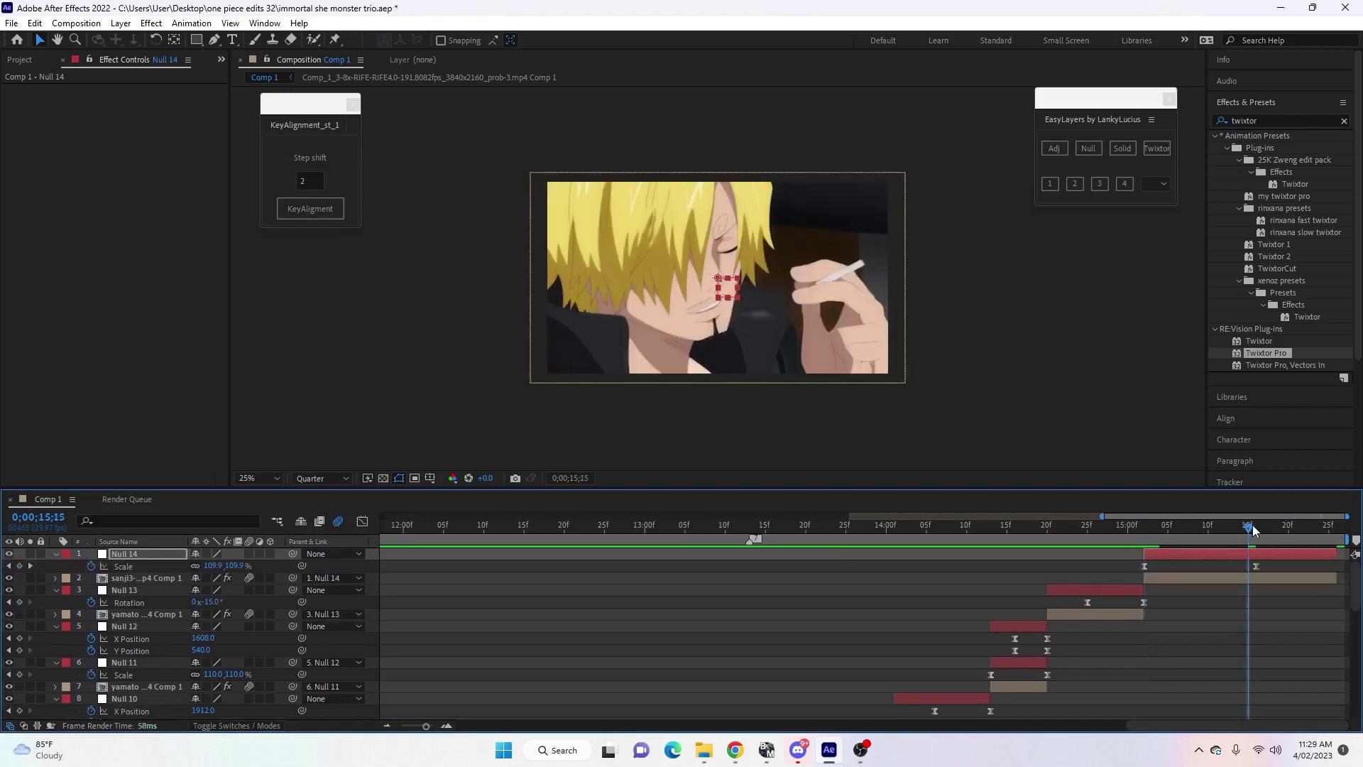
click(1253, 531)
key(p)
drag(1336, 568, 1255, 565)
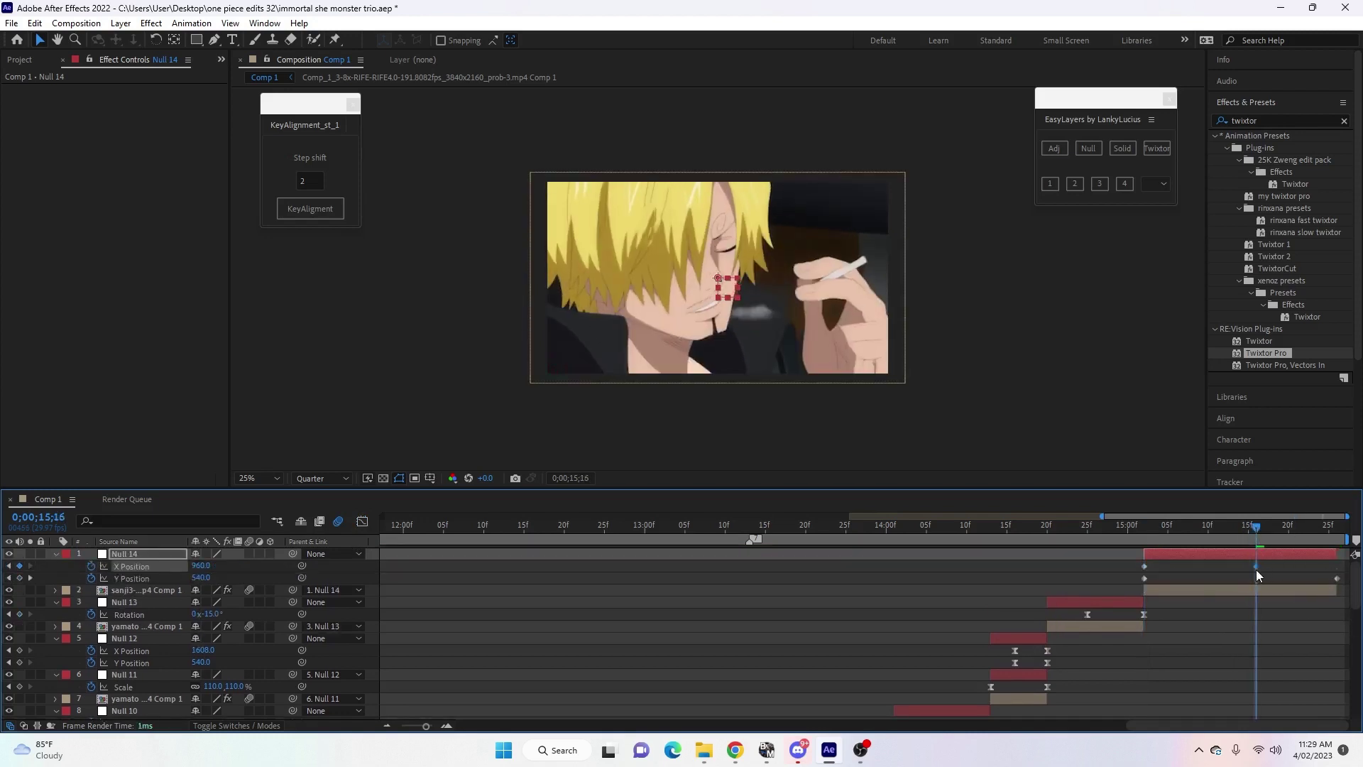
click(1143, 530)
drag(719, 278, 548, 284)
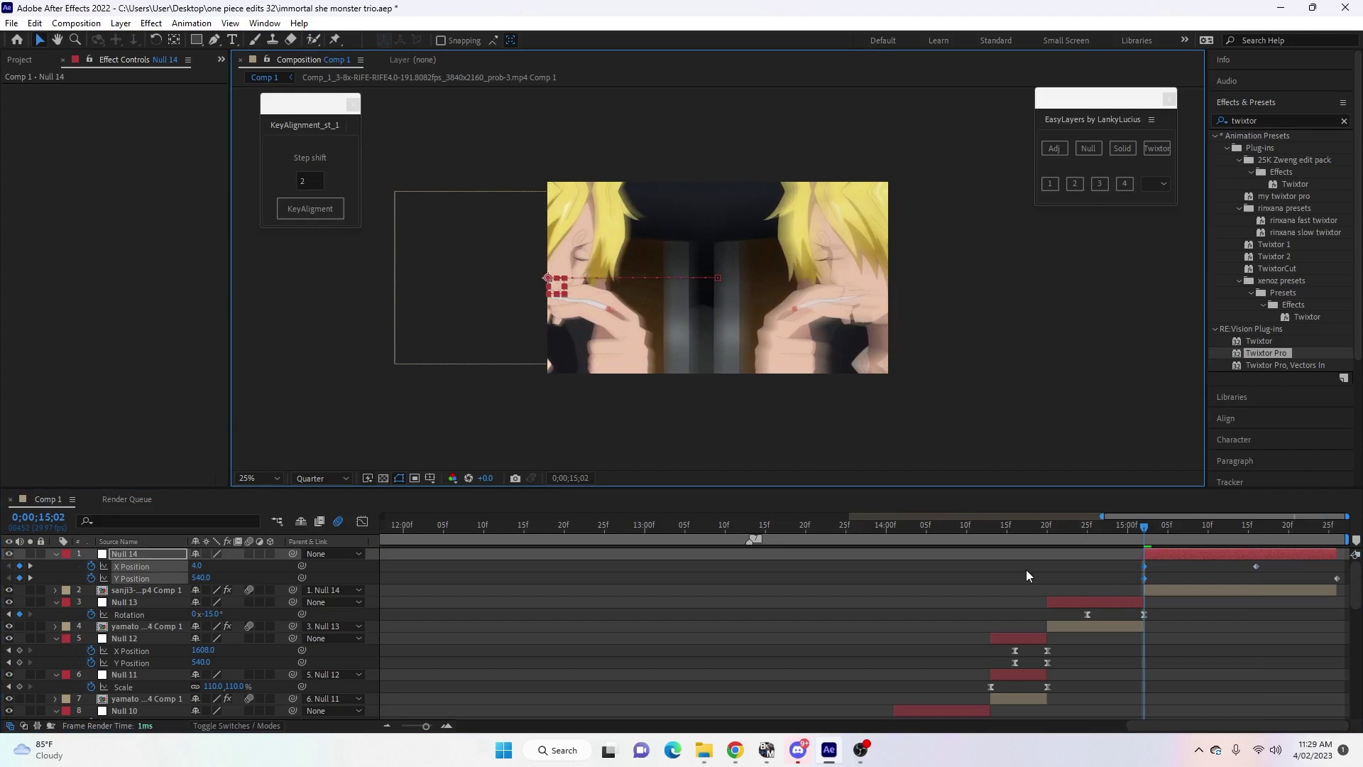
Easy-ease Null 14's X Position keyframes and shape the curve to rise steeply at the start and level off gently.
drag(1124, 560, 1266, 568)
click(362, 521)
click(1147, 689)
click(1130, 677)
click(1144, 687)
drag(1182, 692, 1077, 572)
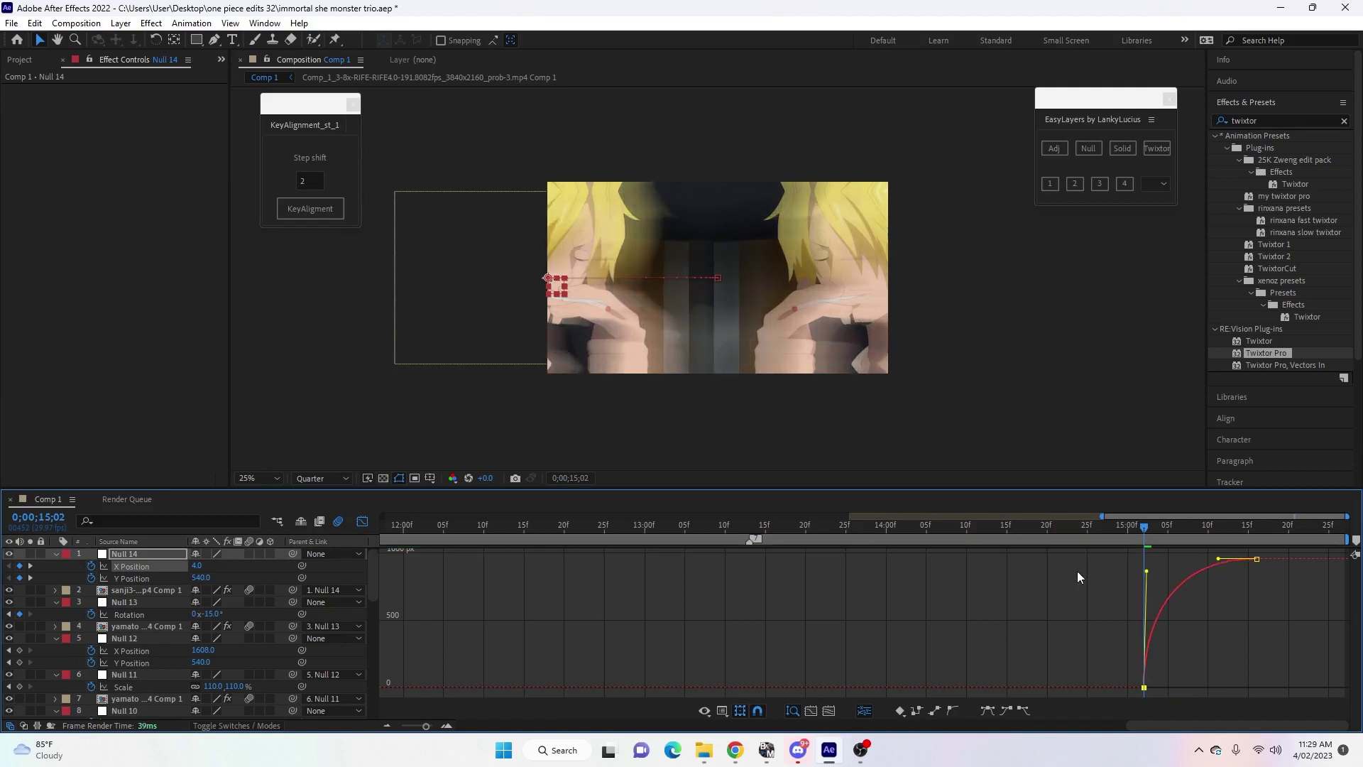
drag(1218, 560, 1147, 564)
click(362, 523)
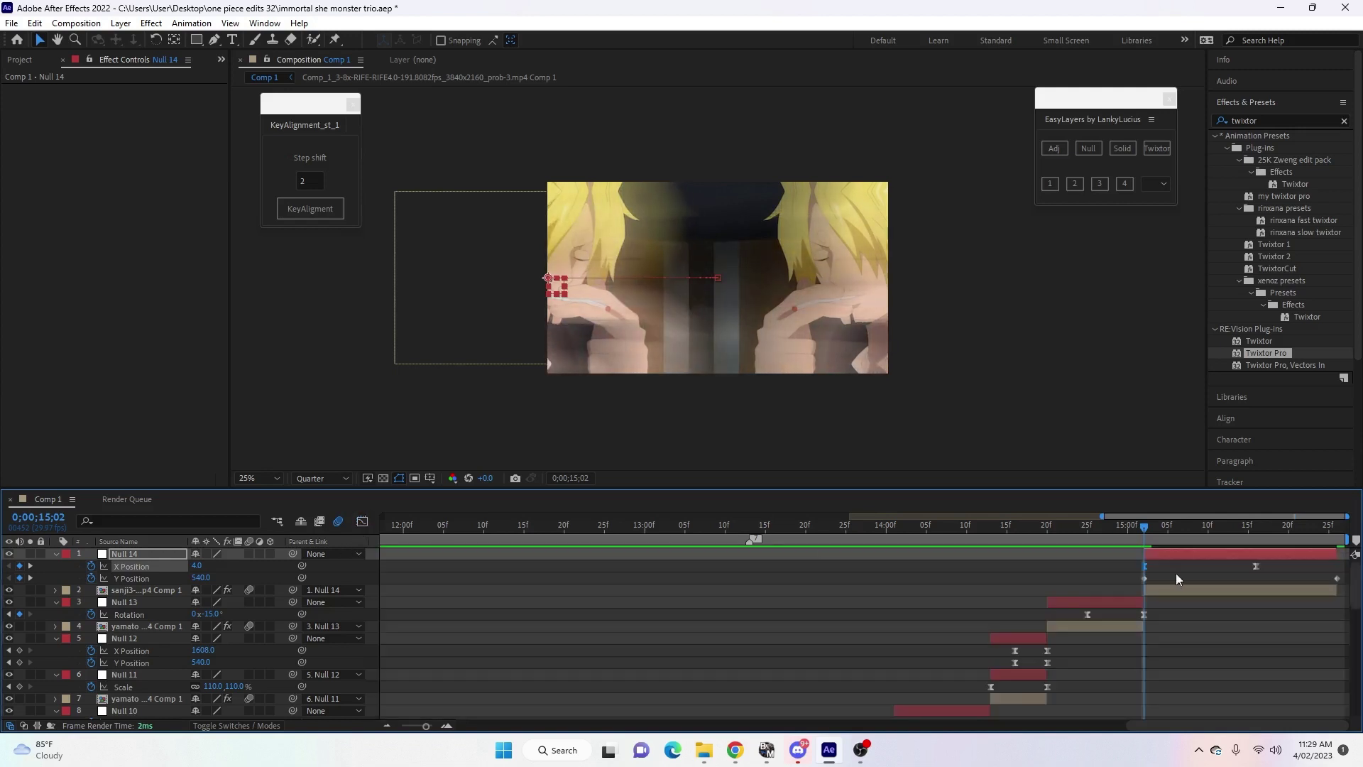
Set Null 14's starting Rotation to 15° and move its ending Rotation keyframe to 0;00;15;16.
click(1159, 558)
key(r)
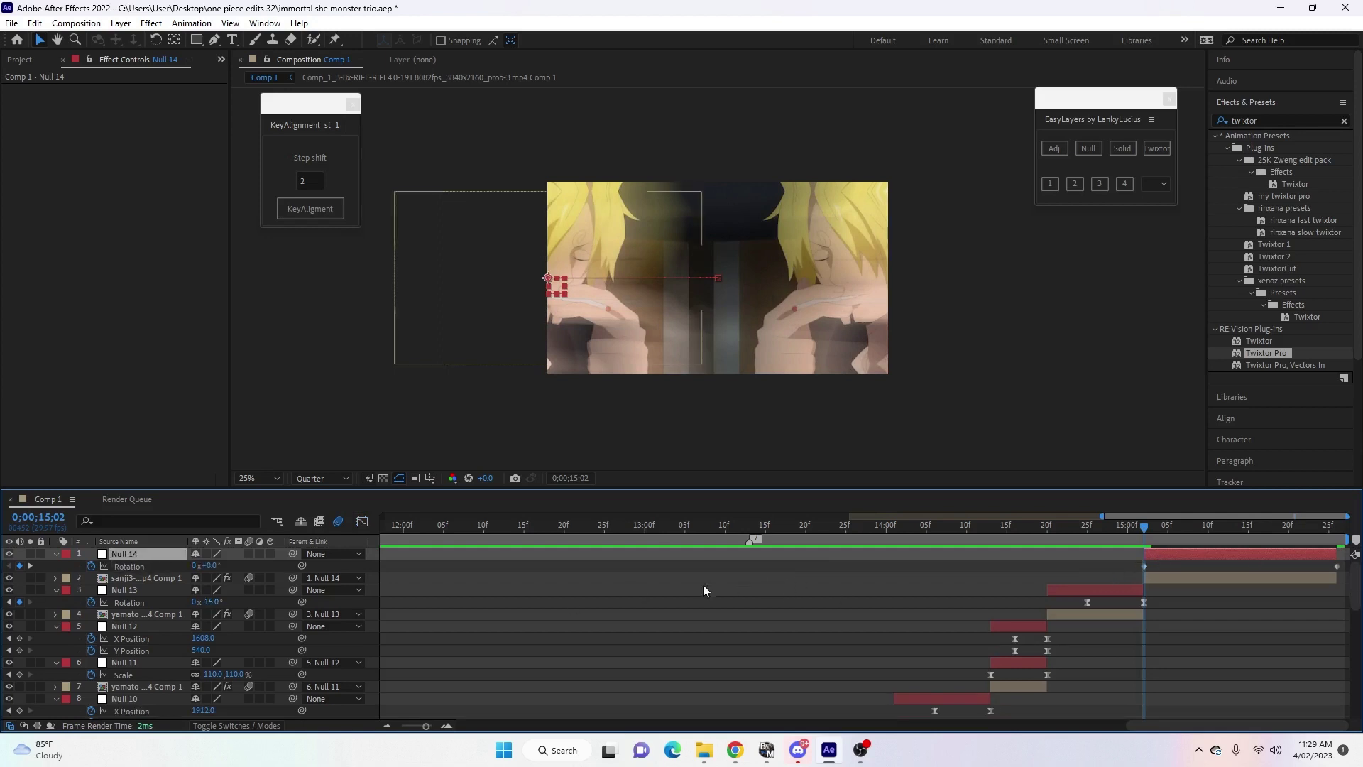
click(1142, 566)
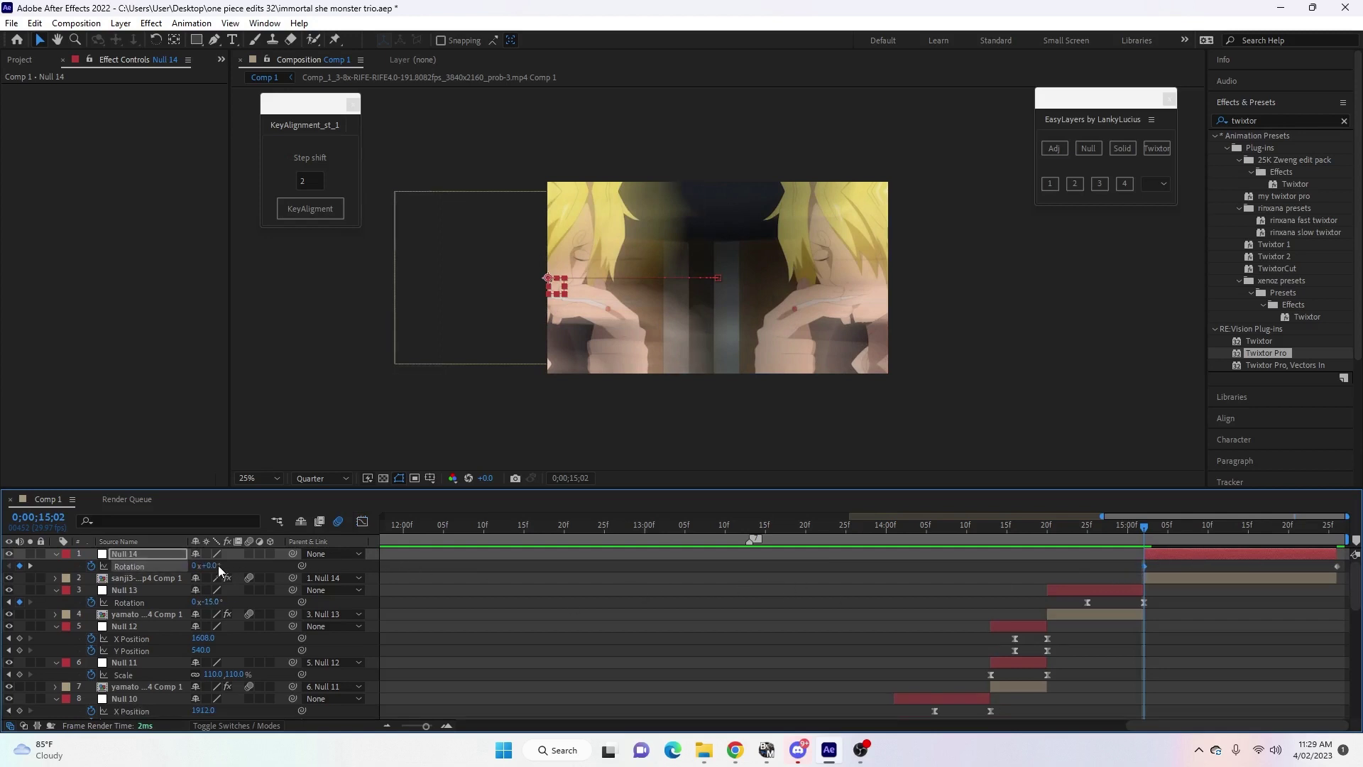
drag(221, 570, 988, 606)
key(s)
drag(1157, 534, 1256, 529)
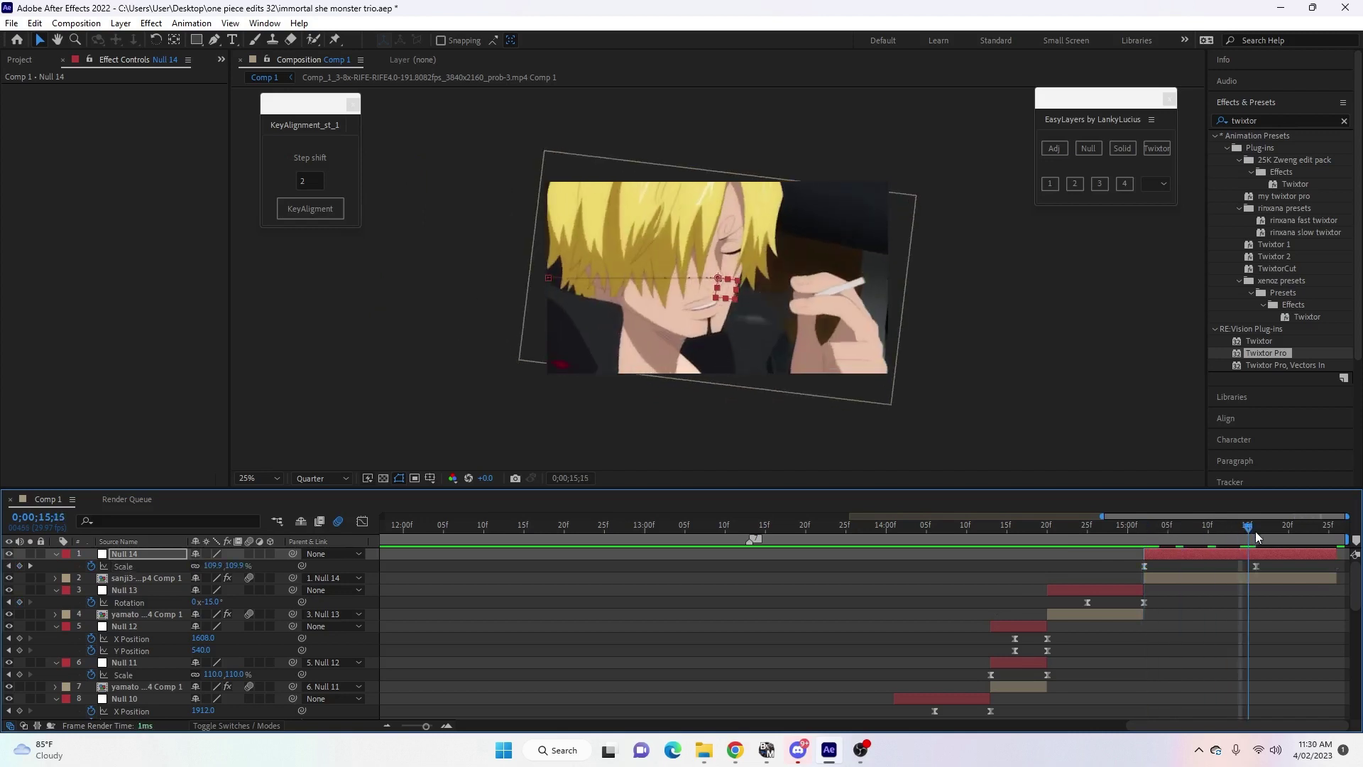
key(r)
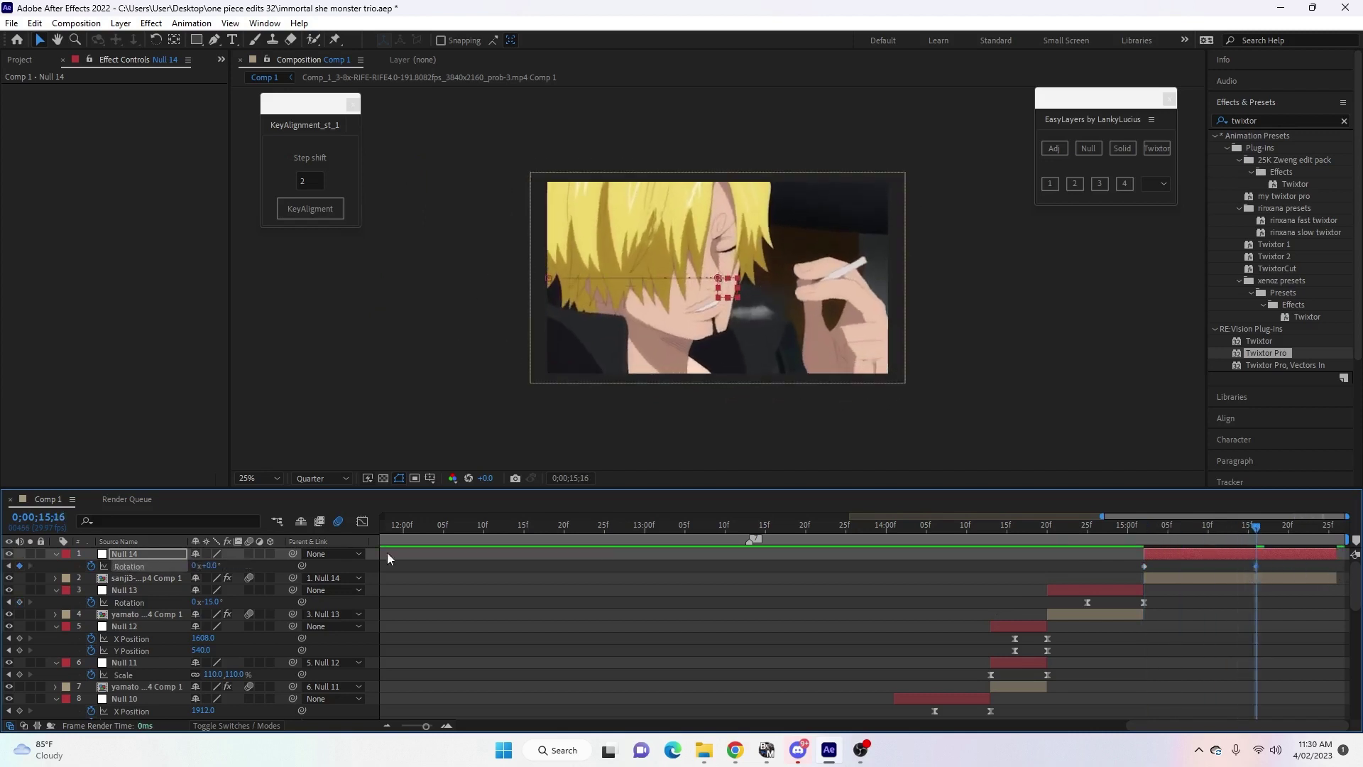
Easy-ease Null 14's Rotation keyframes and shape the curve to drop steeply at the start and settle gently.
drag(1130, 564, 1266, 570)
key(F9)
click(360, 521)
click(1144, 558)
drag(1179, 560, 1158, 670)
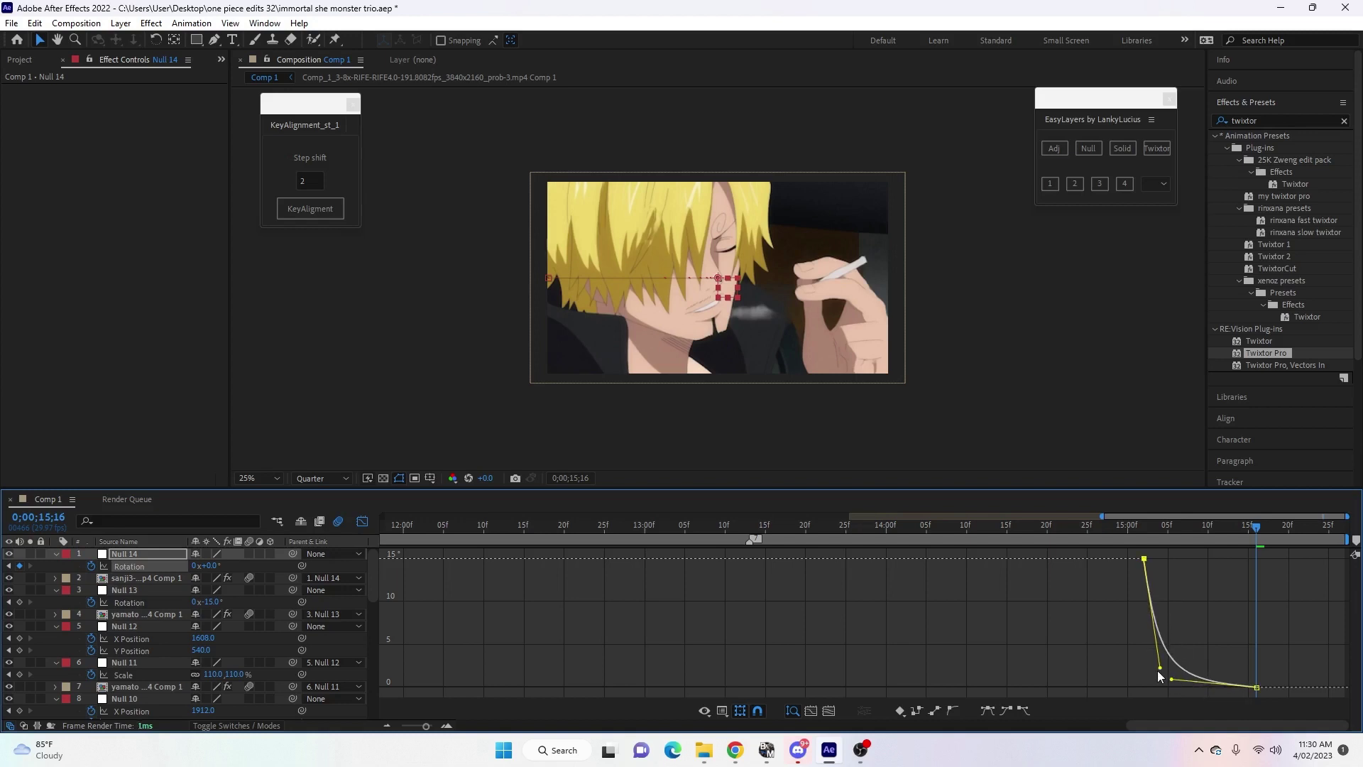
Preview the transition from the last yamato clip into the sanji clip.
drag(1240, 535, 1060, 582)
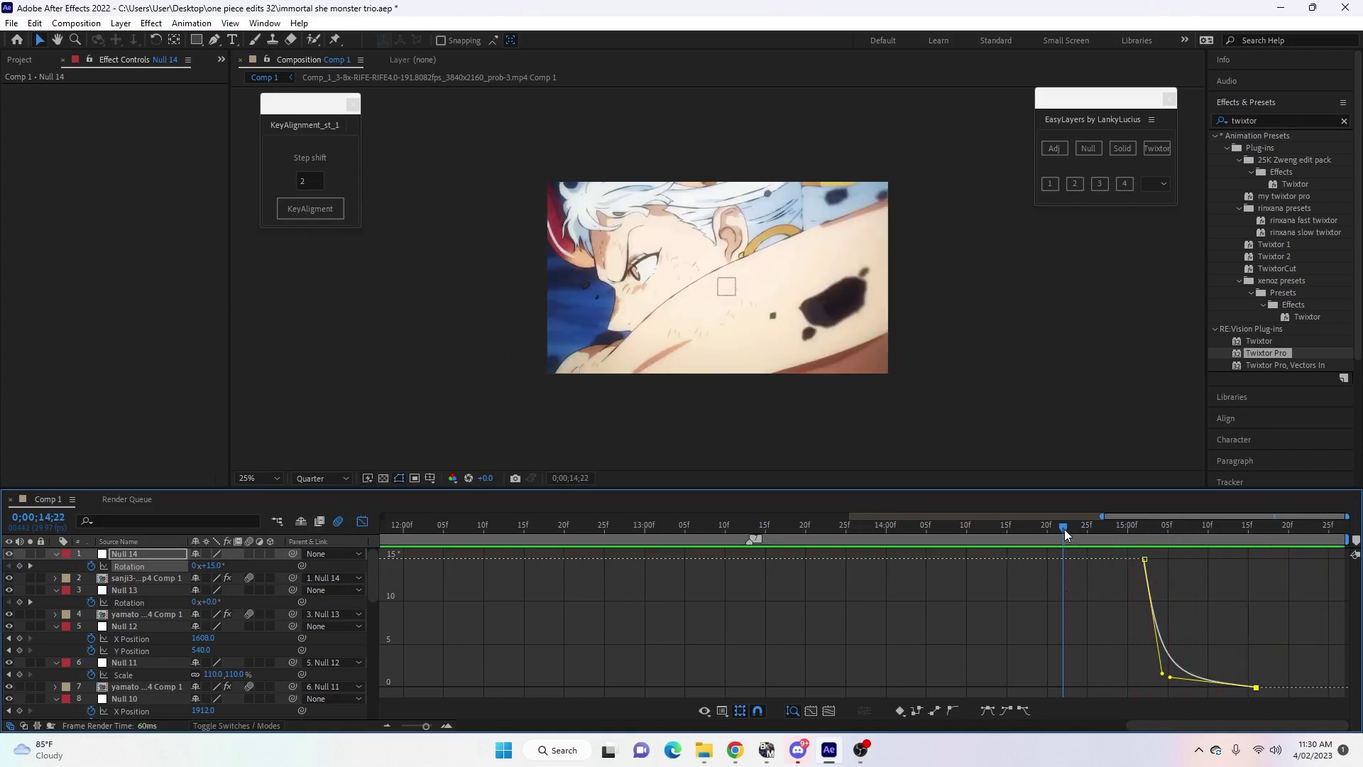
mouse_move(1063, 529)
mouse_down()
mouse_move(1158, 555)
mouse_move(1055, 586)
mouse_move(1051, 545)
mouse_up()
key(space)
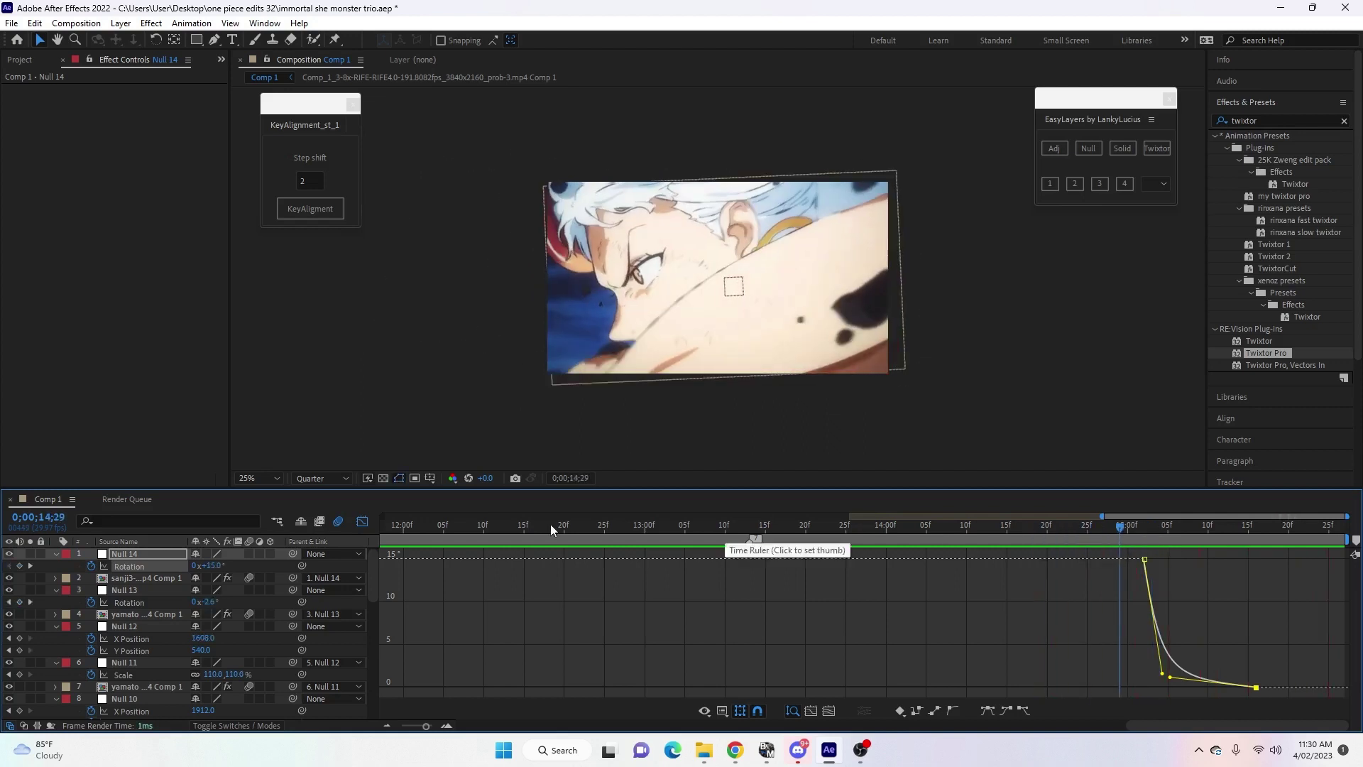
Move Null 14's starting X Position keyframe one frame before the sanji clip begins and check its curve in the graph.
click(362, 521)
drag(1116, 522, 1139, 565)
key(p)
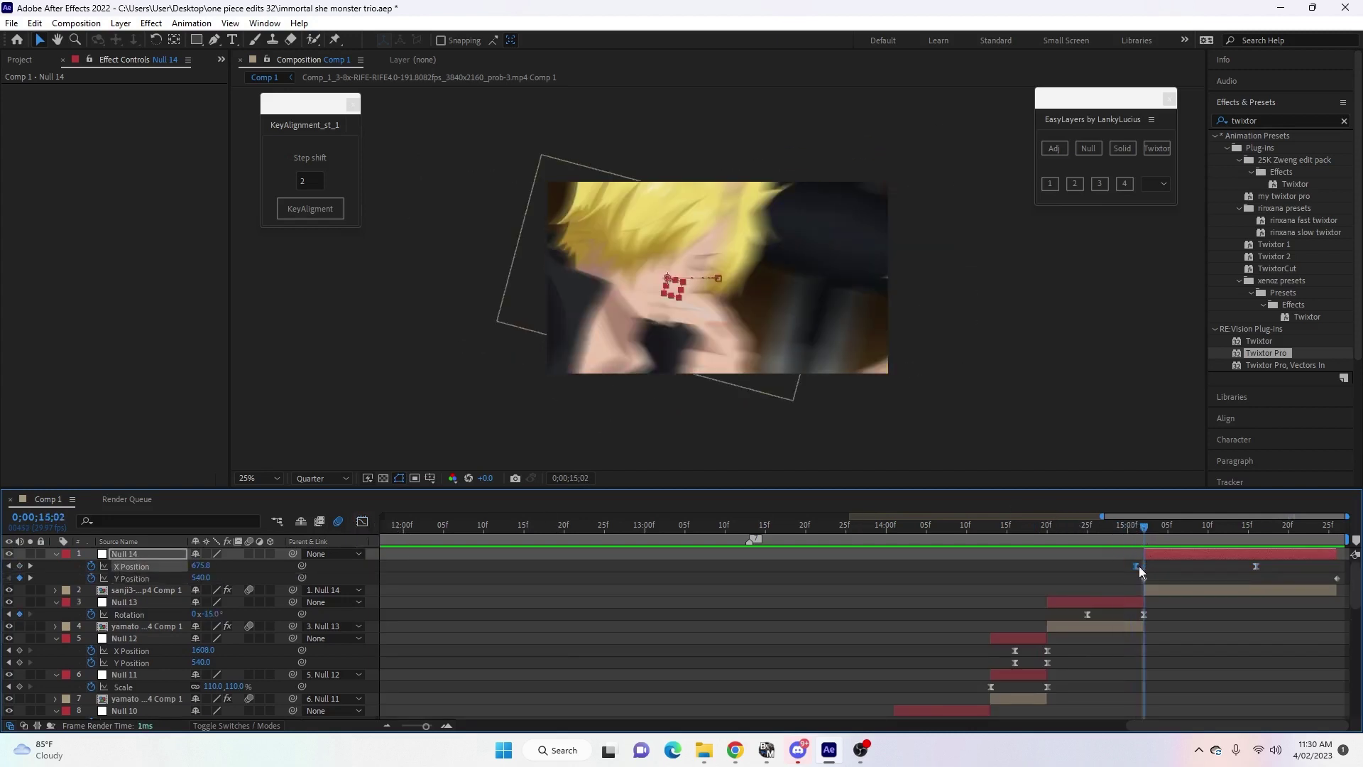
click(1135, 566)
click(362, 521)
drag(1140, 562, 1091, 545)
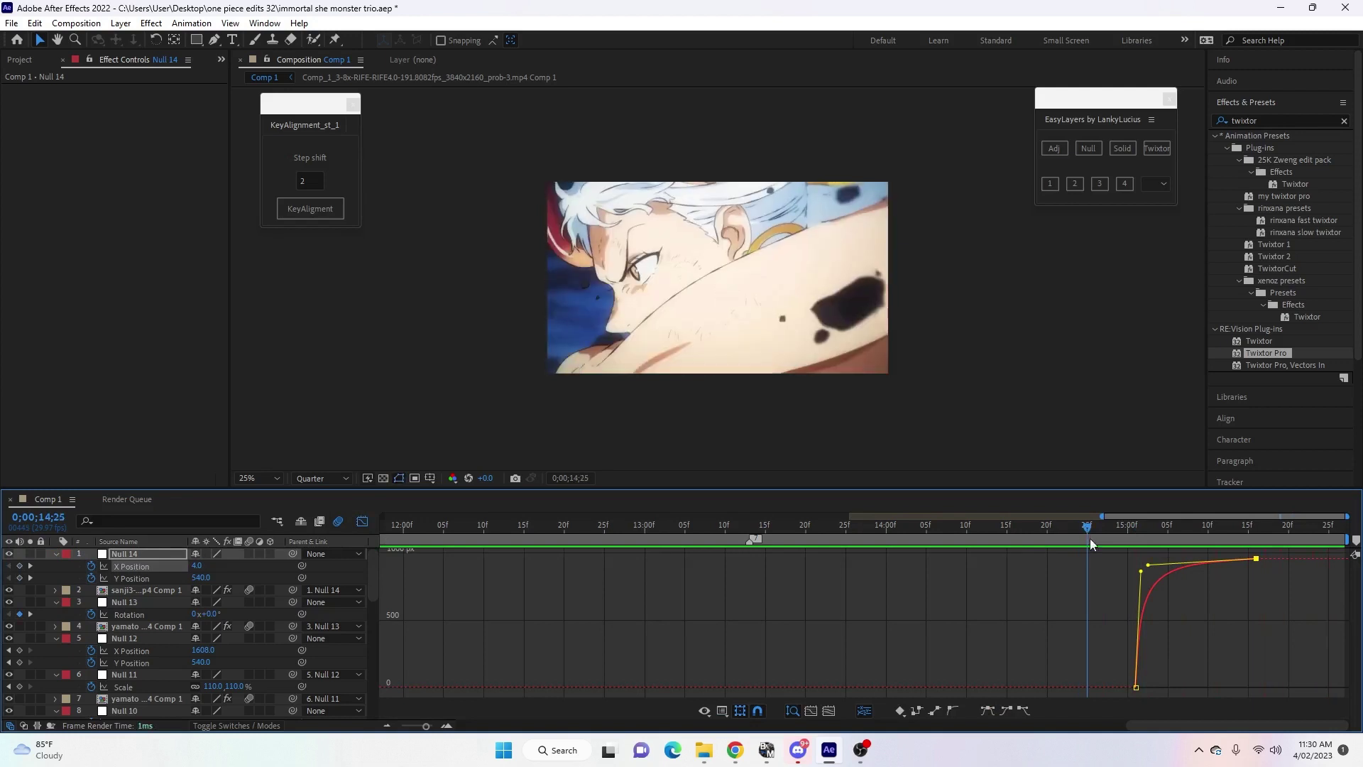
click(362, 521)
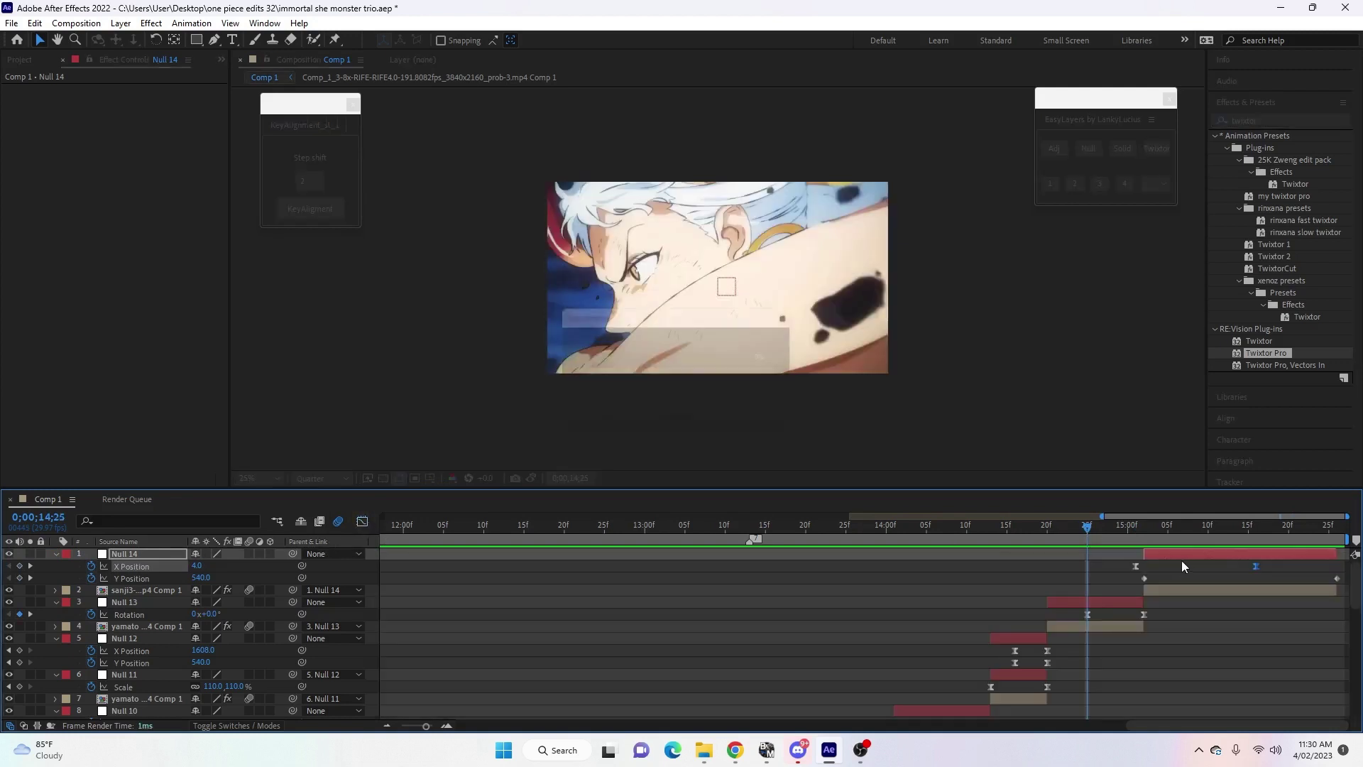
Play back the finished transitions and review the earlier clips and nulls along the whole timeline, up to the kizaru clip.
drag(1086, 530, 1098, 602)
drag(1106, 552, 1092, 531)
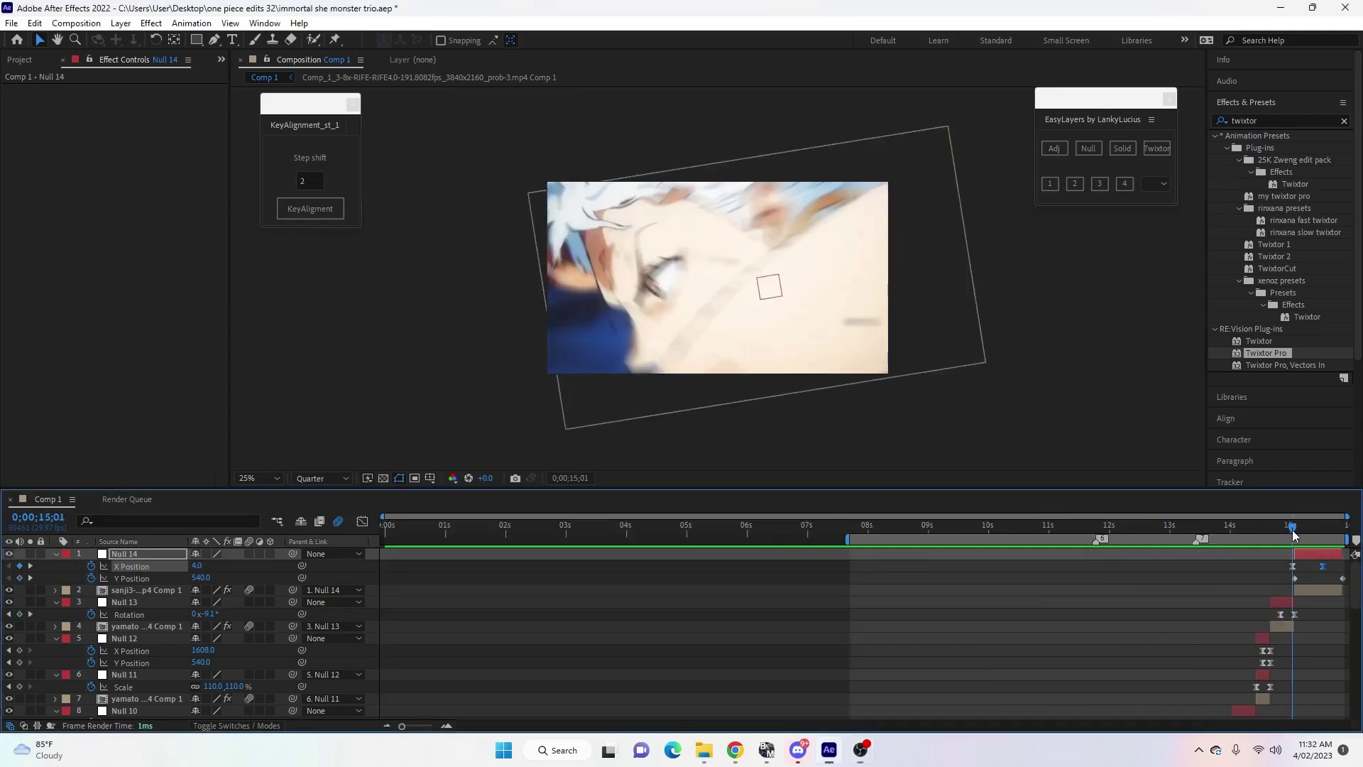
drag(1292, 530, 895, 569)
scroll(1022, 598, down, 3)
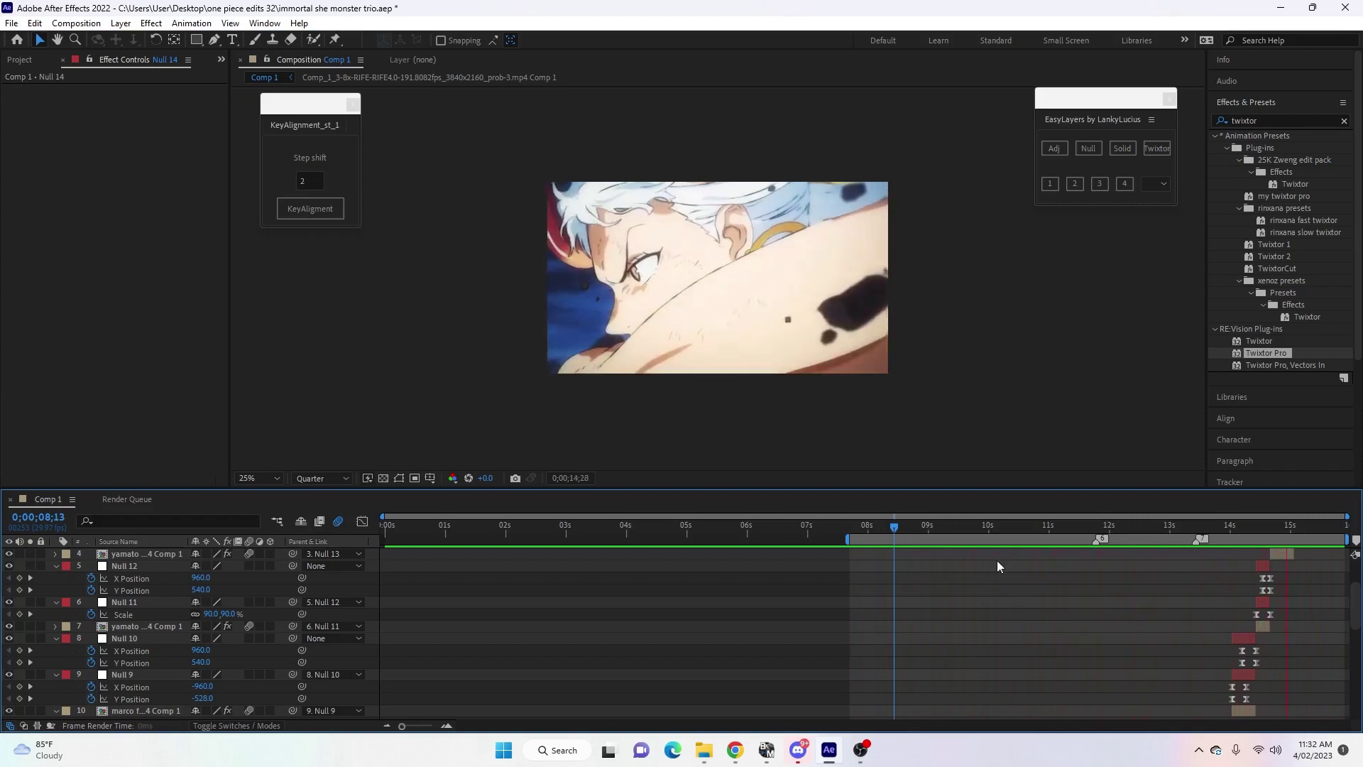
drag(894, 529, 1197, 599)
scroll(1102, 582, down, 2)
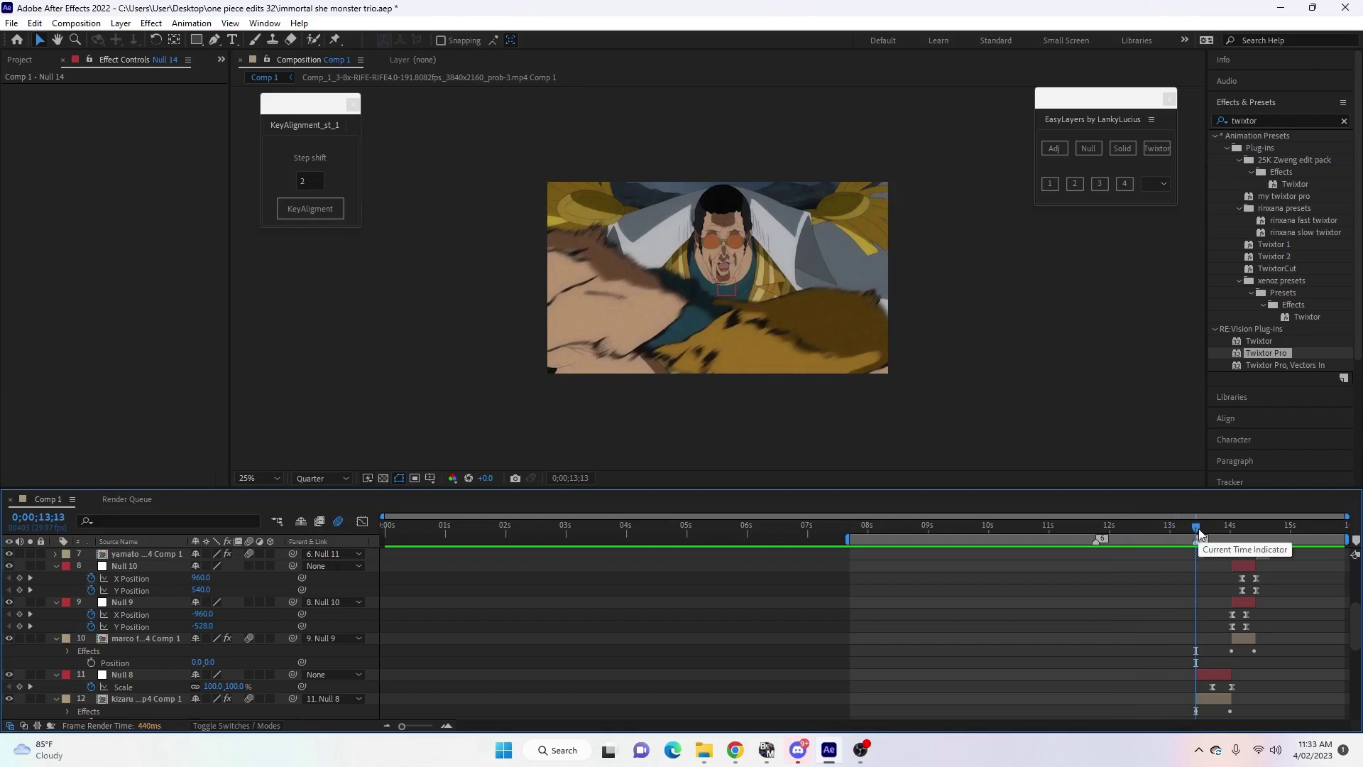
drag(1198, 528, 1210, 530)
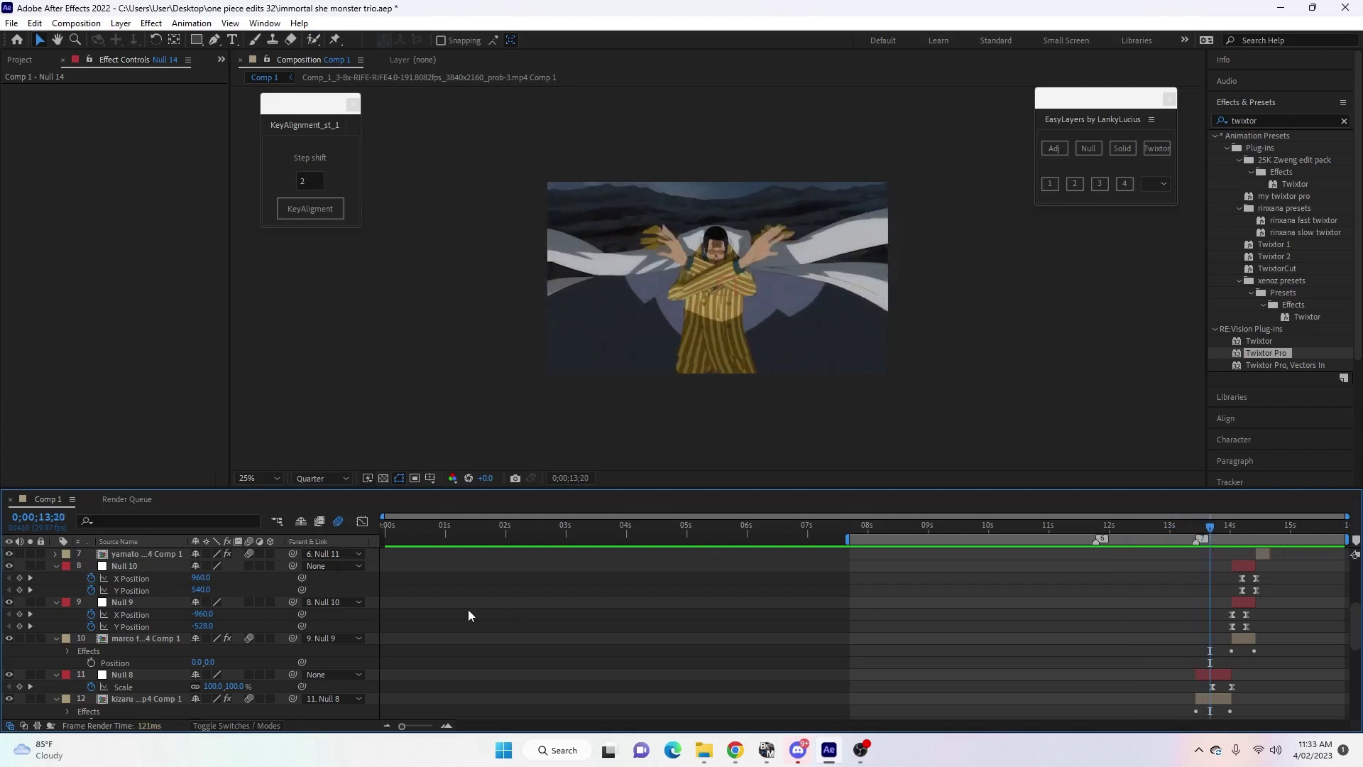